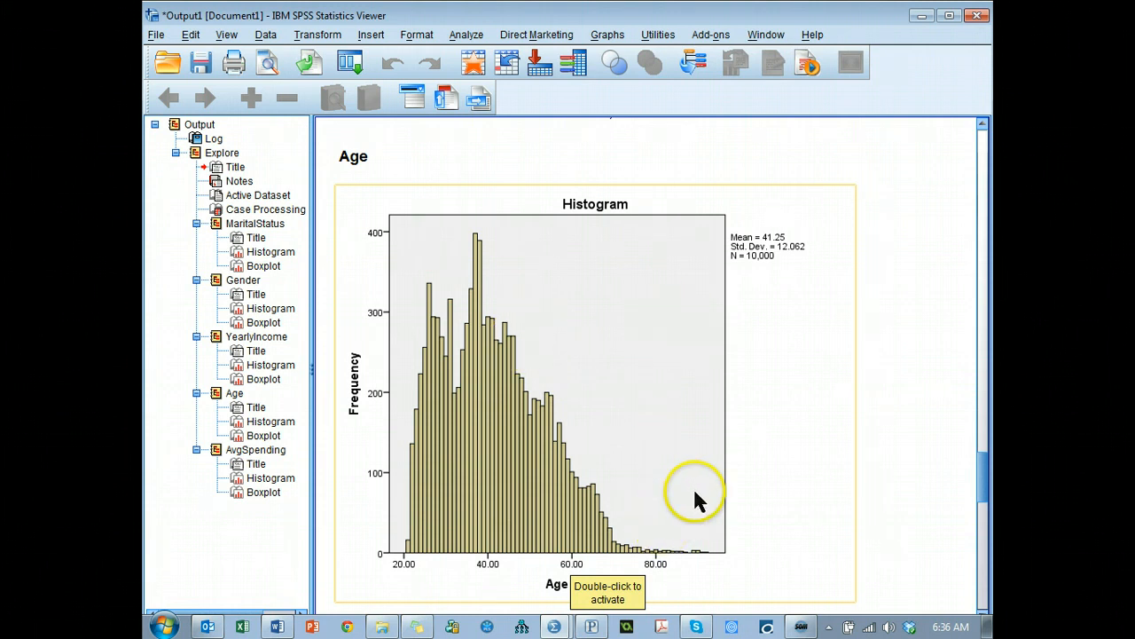
# - Examine the Age boxplot and the AvgSpending histogram and boxplot in the Explore output
pyautogui.scroll(-5, 695, 500)
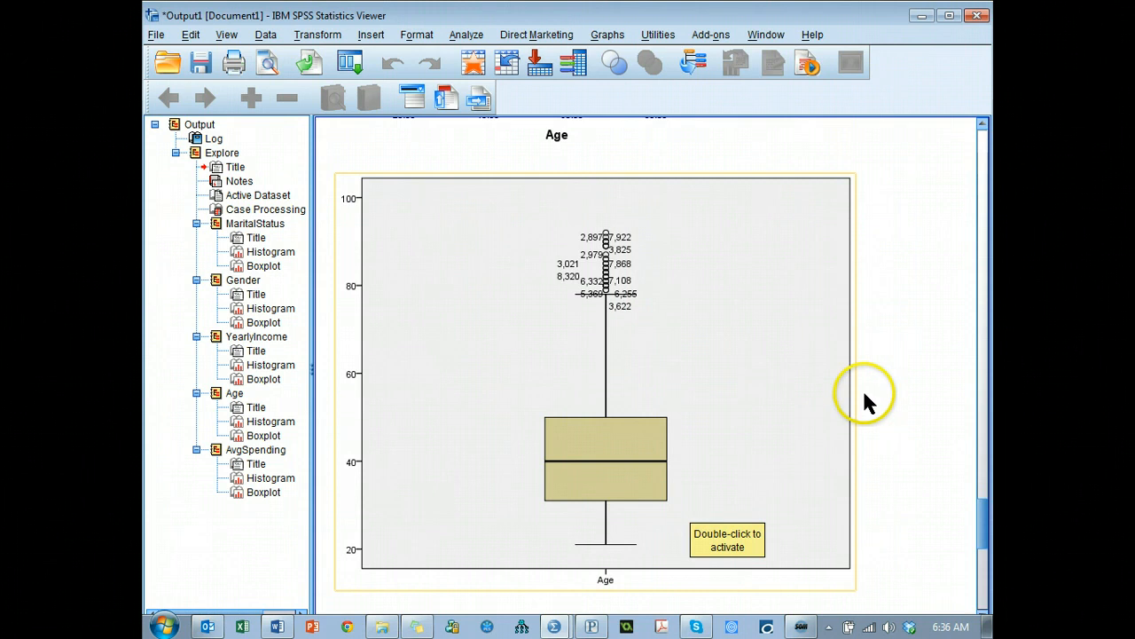
pyautogui.scroll(-3, 848, 336)
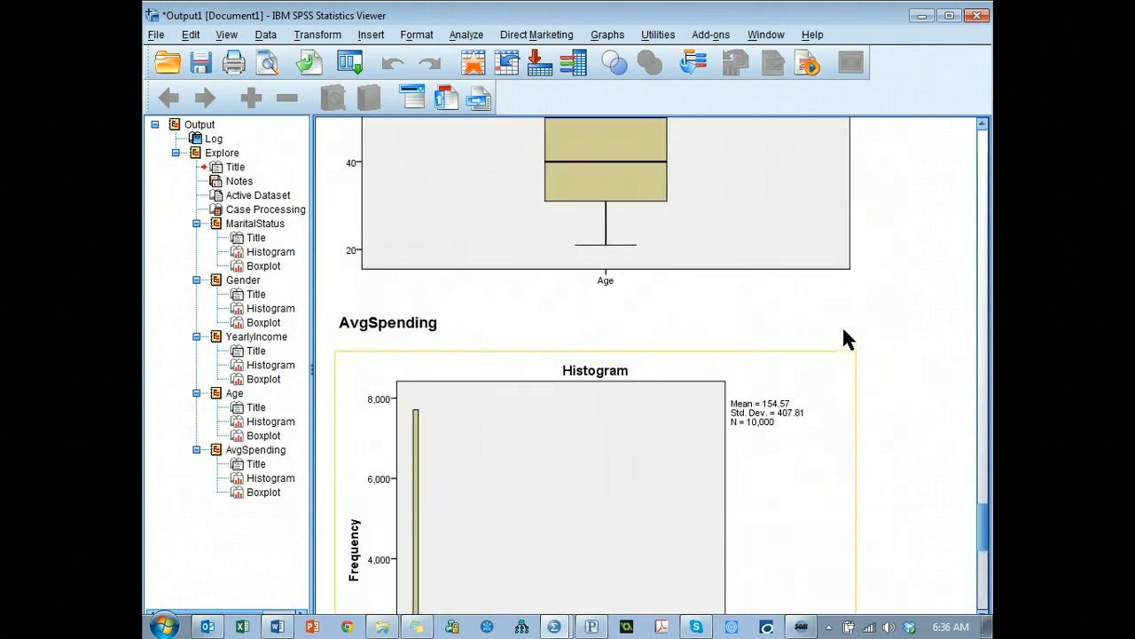
pyautogui.scroll(-3, 847, 337)
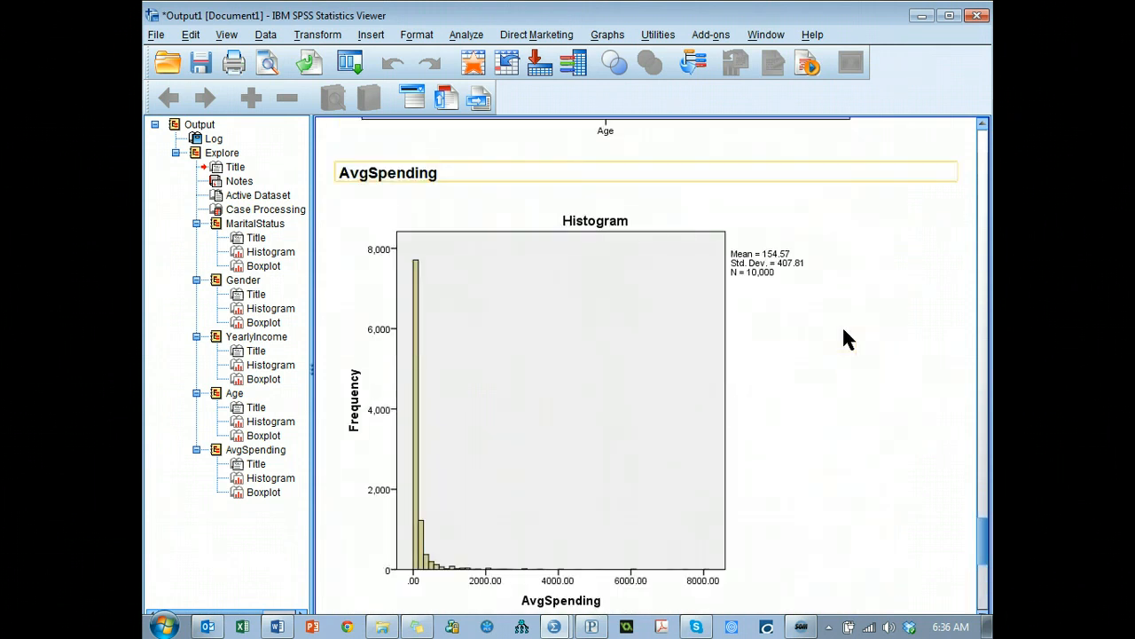
pyautogui.click(847, 337)
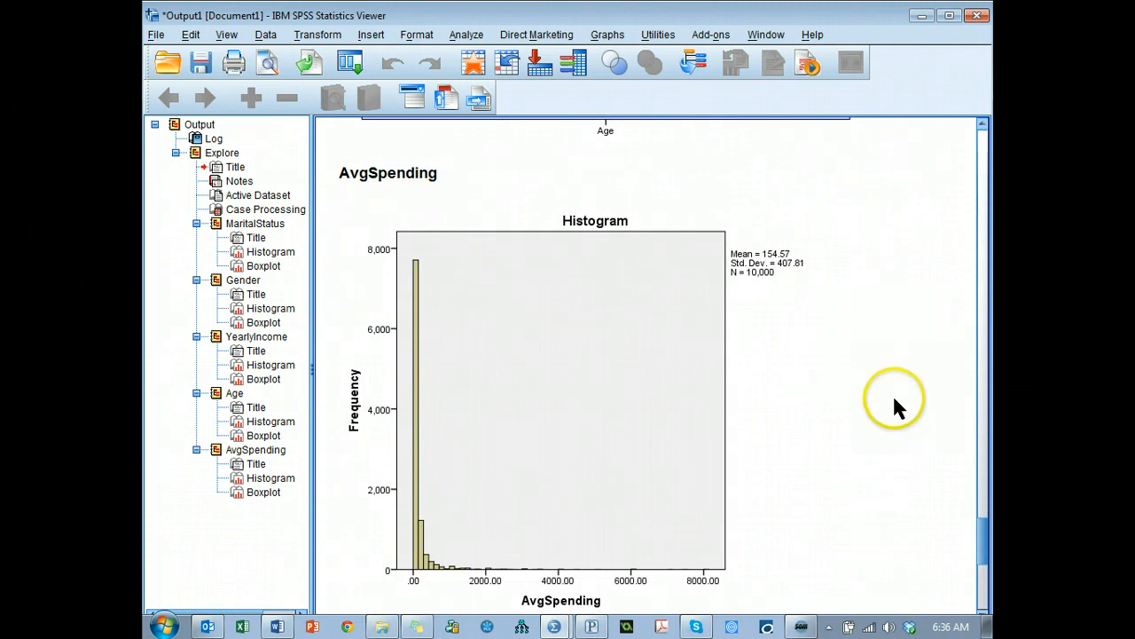
pyautogui.click(814, 385)
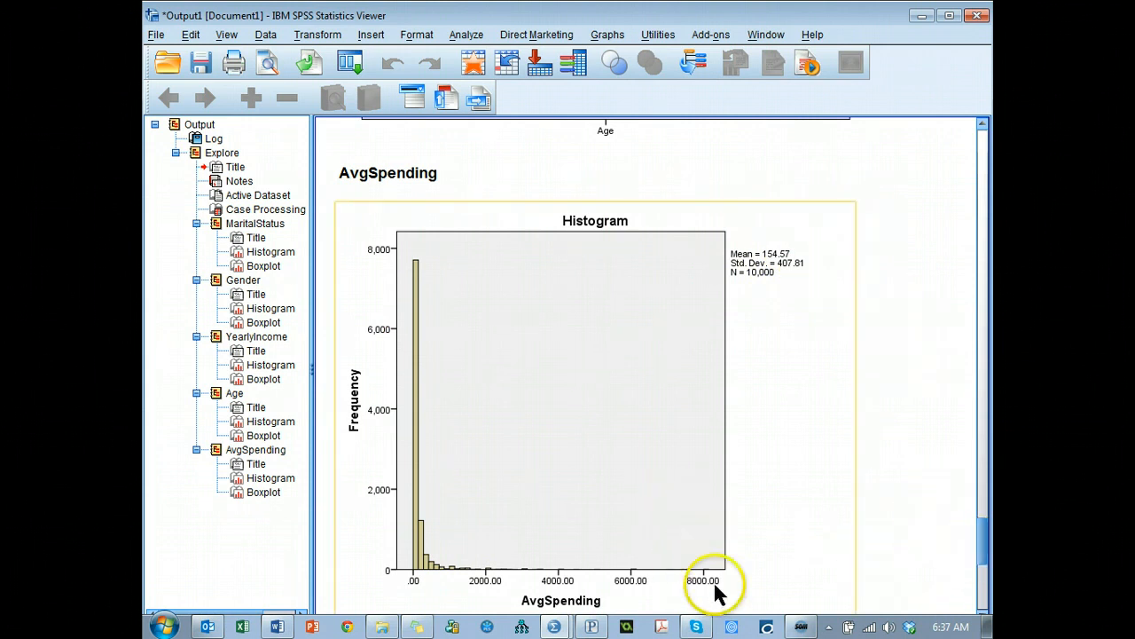
pyautogui.moveTo(983, 548); pyautogui.dragTo(993, 599)
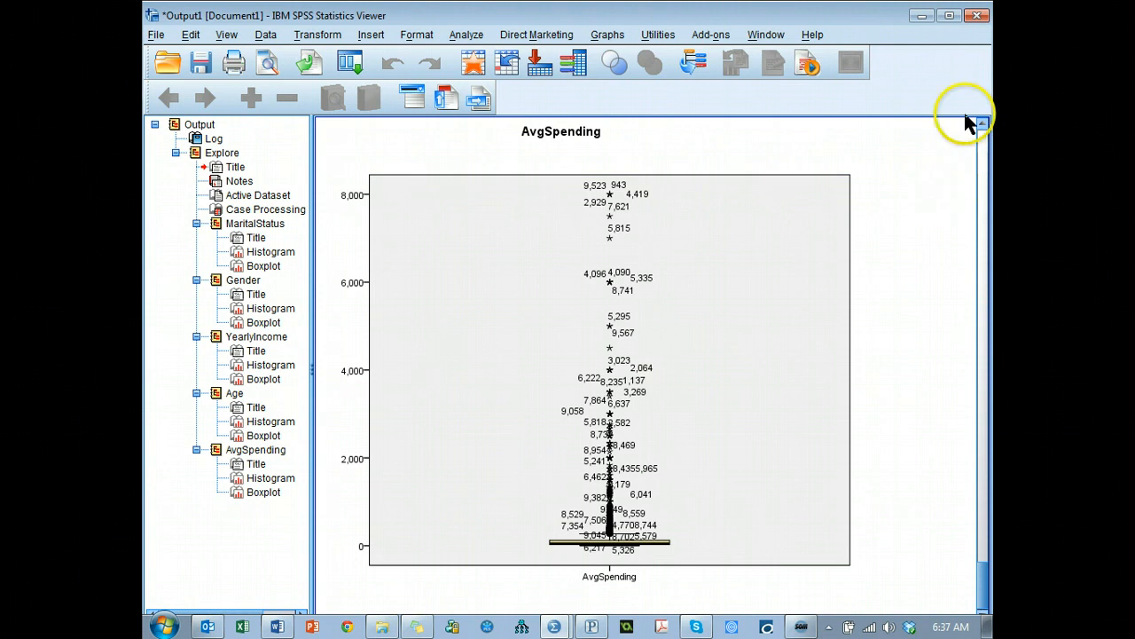
# - Switch to the Word outline alumni workshop.docx, highlight the "Cluster analysis (Two-step)" item, and return to the SPSS output
pyautogui.hotkey('alt', 'Tab')
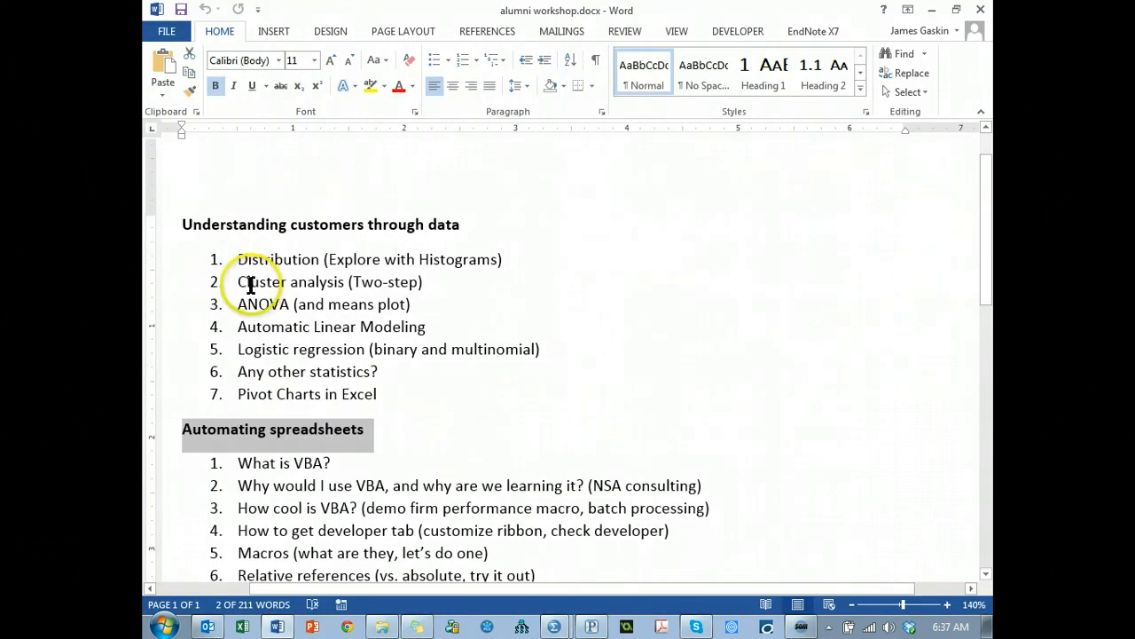
pyautogui.moveTo(238, 282); pyautogui.dragTo(435, 281)
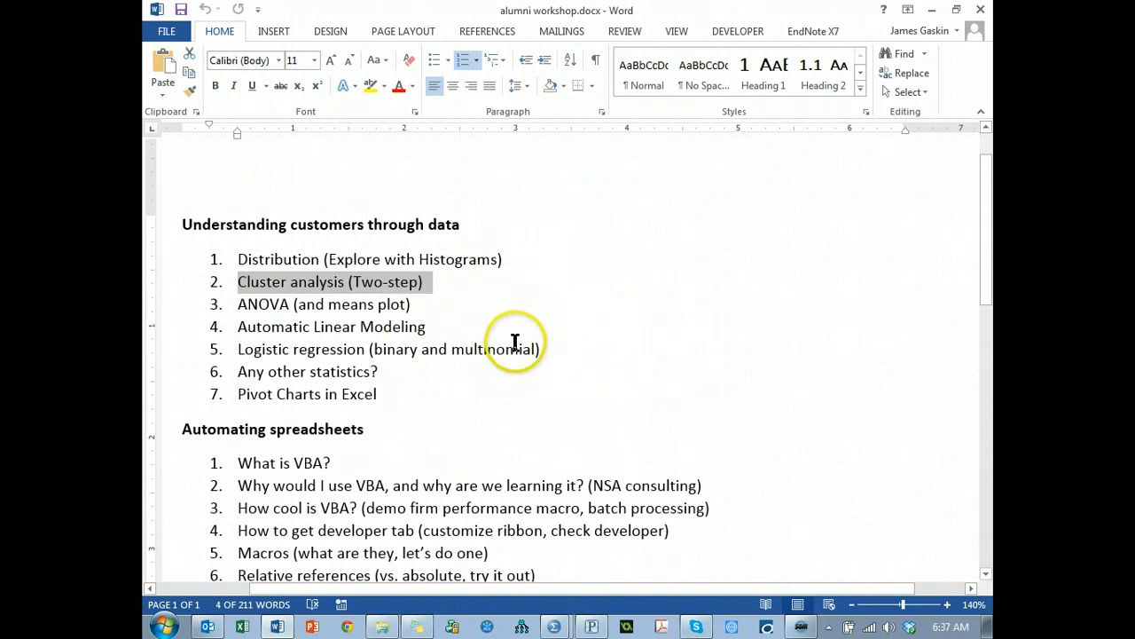
pyautogui.hotkey('alt', 'Tab')
pyautogui.click(461, 133)
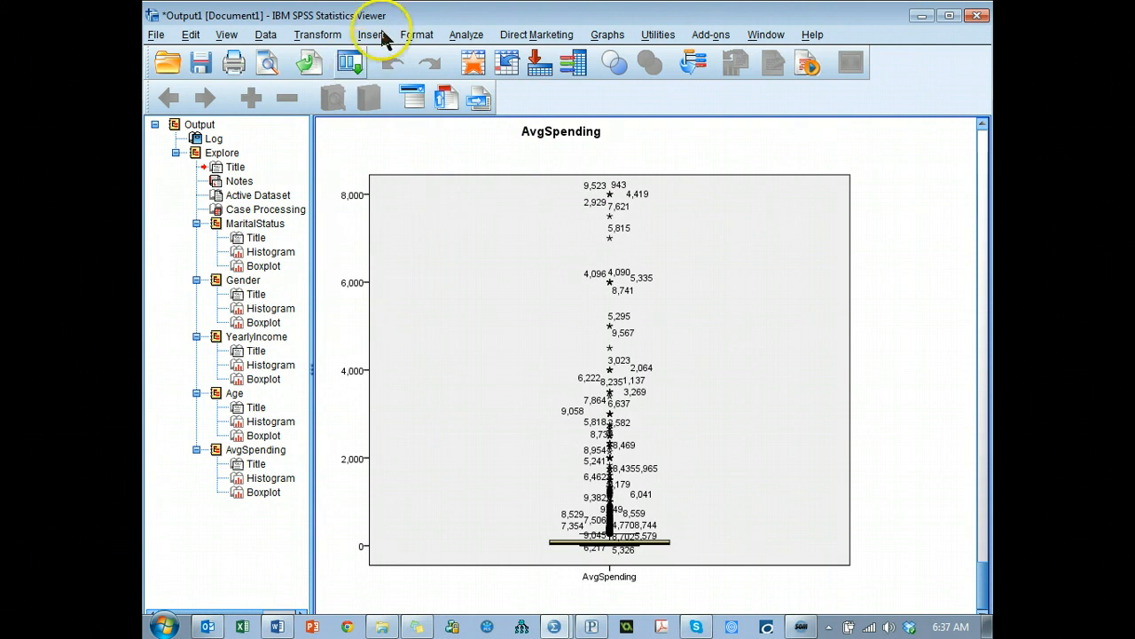
# - Open TwoStep Cluster Analysis, and move and enlarge its dialog until the whole variable list fits
pyautogui.click(466, 35)
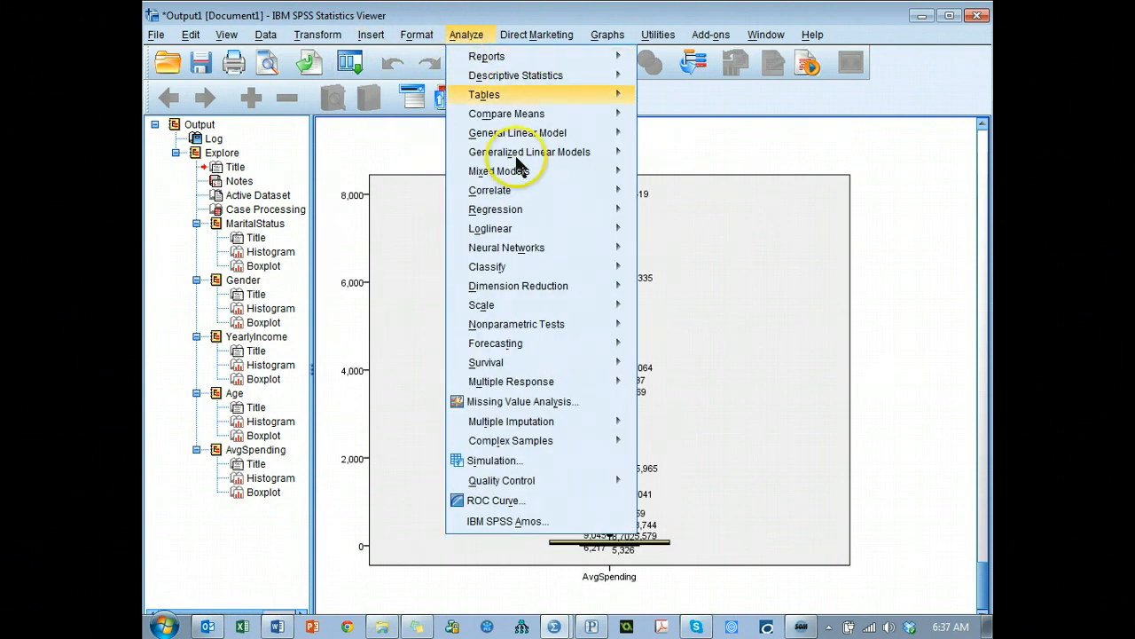
pyautogui.moveTo(563, 268)
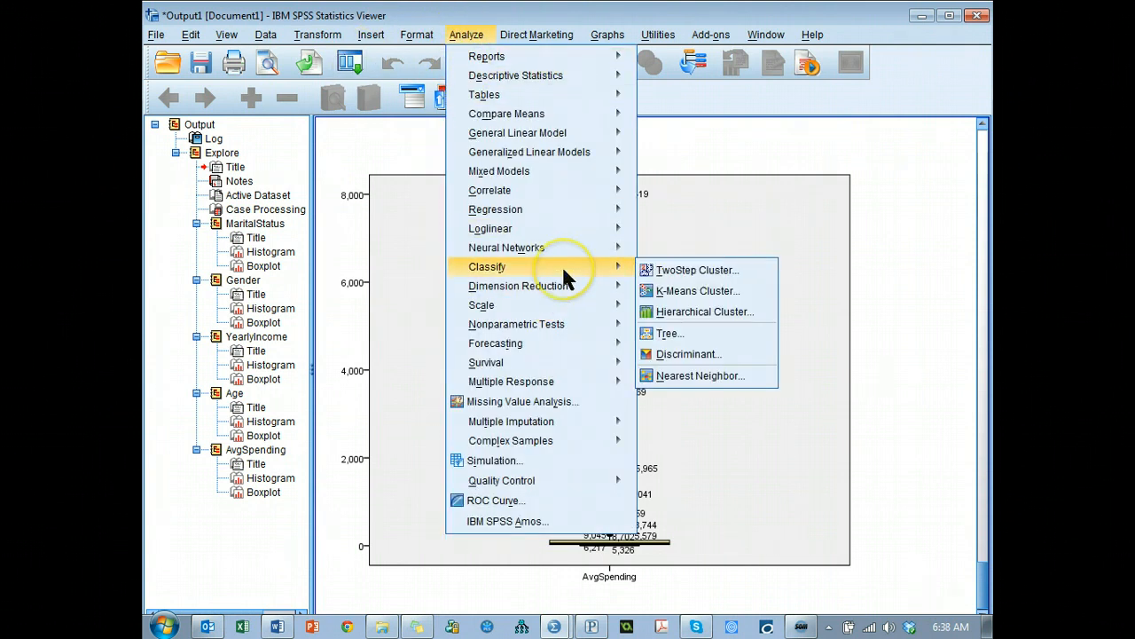
pyautogui.click(741, 262)
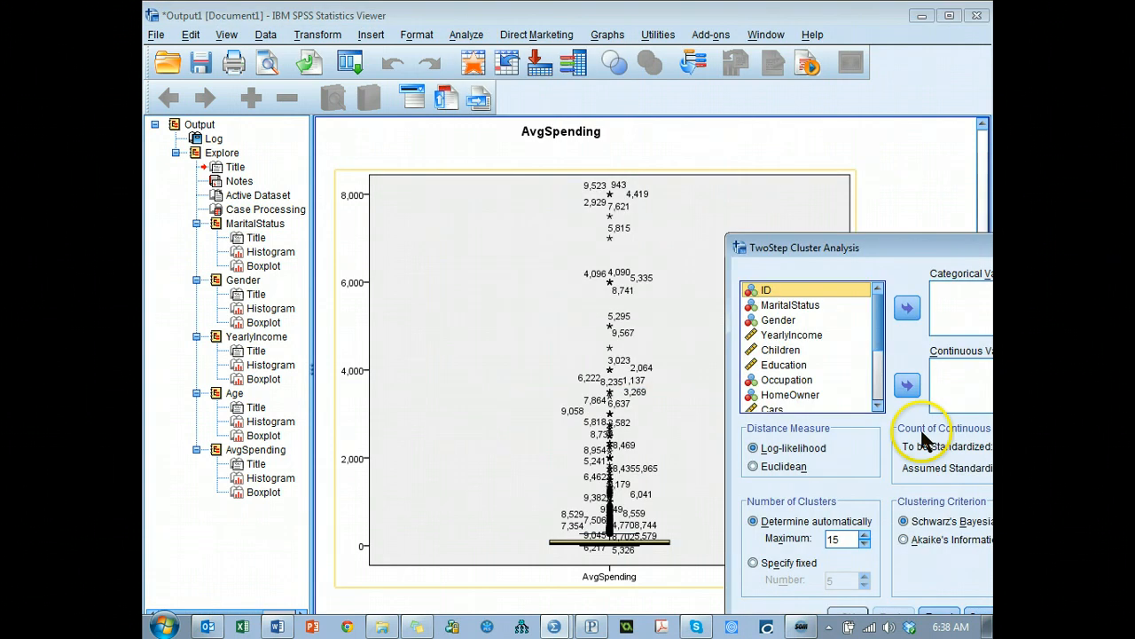
pyautogui.moveTo(875, 253); pyautogui.dragTo(406, 69)
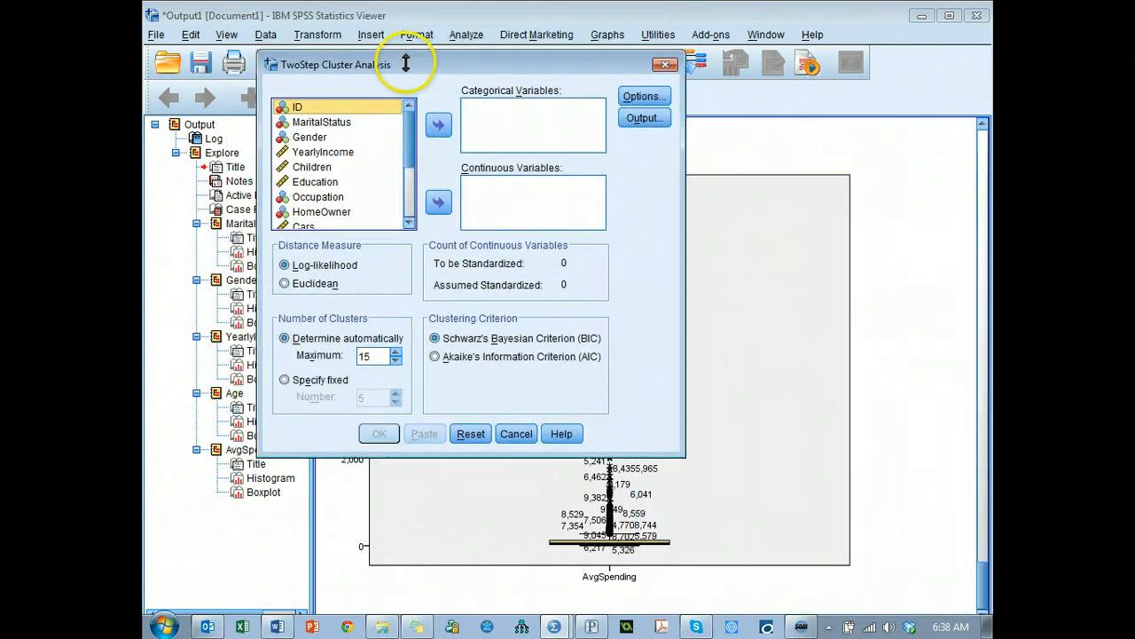
pyautogui.moveTo(682, 452); pyautogui.dragTo(857, 547)
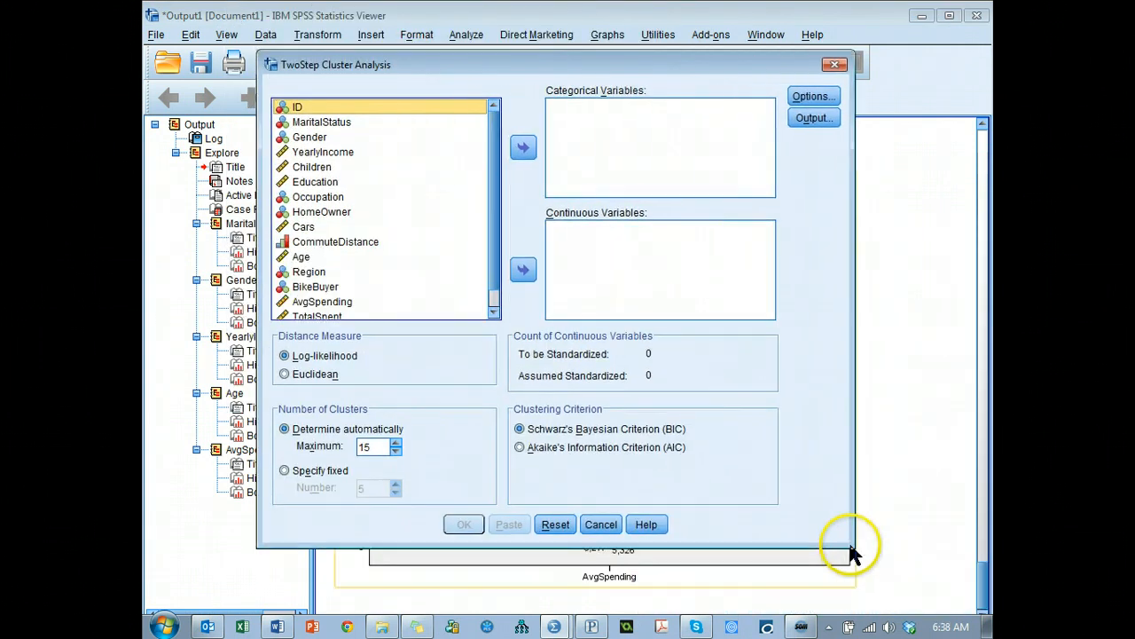
pyautogui.click(603, 115)
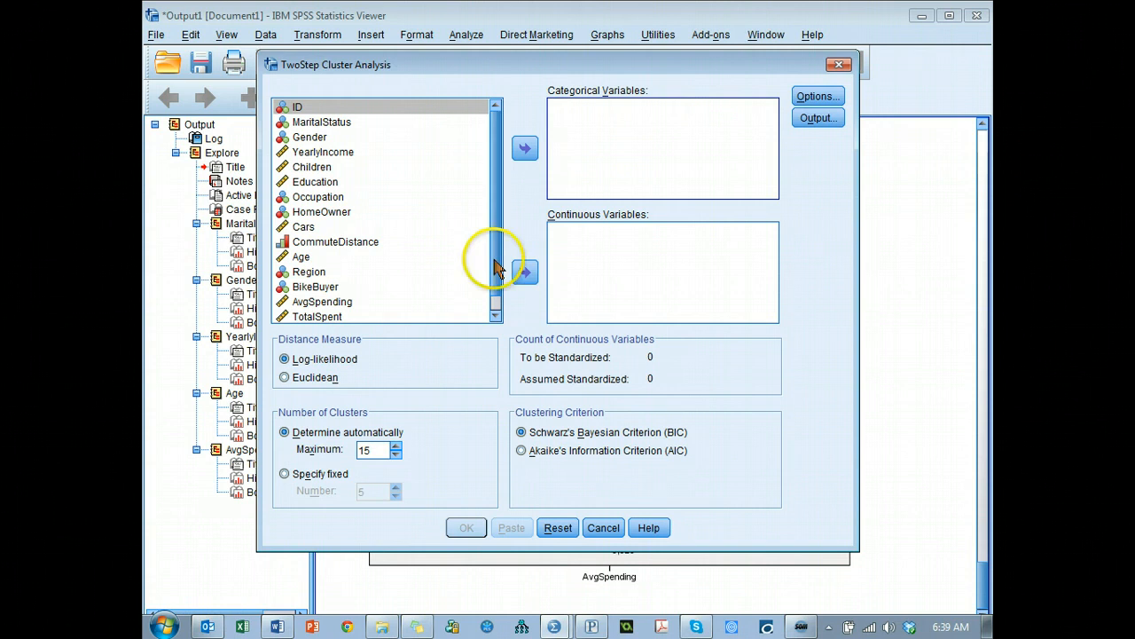
pyautogui.moveTo(495, 259); pyautogui.dragTo(495, 297)
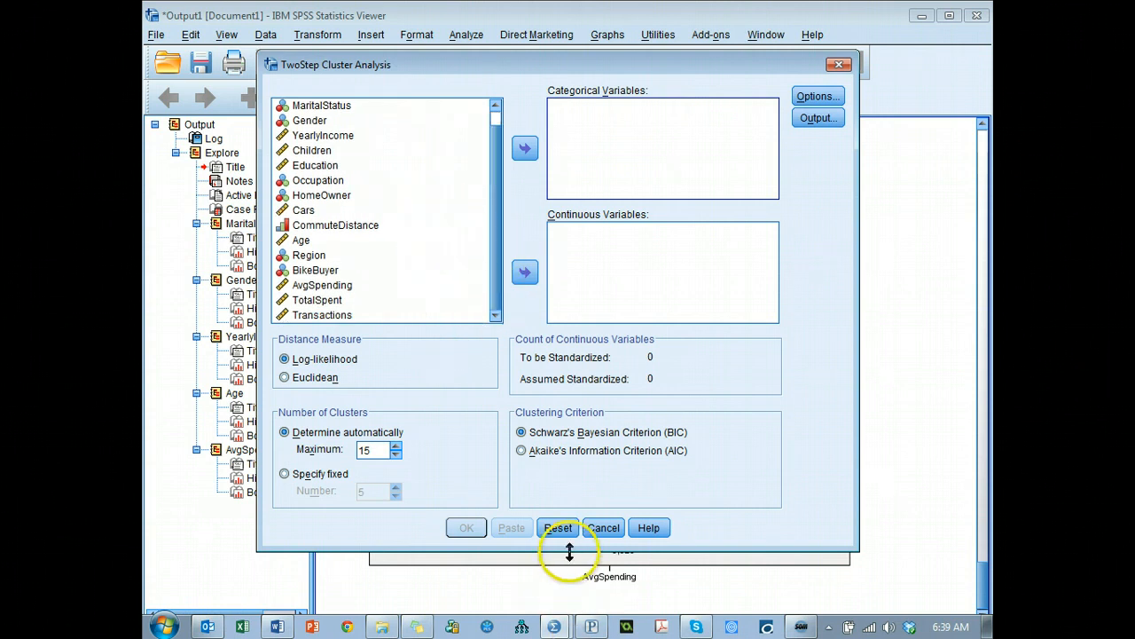
pyautogui.moveTo(571, 550); pyautogui.dragTo(562, 582)
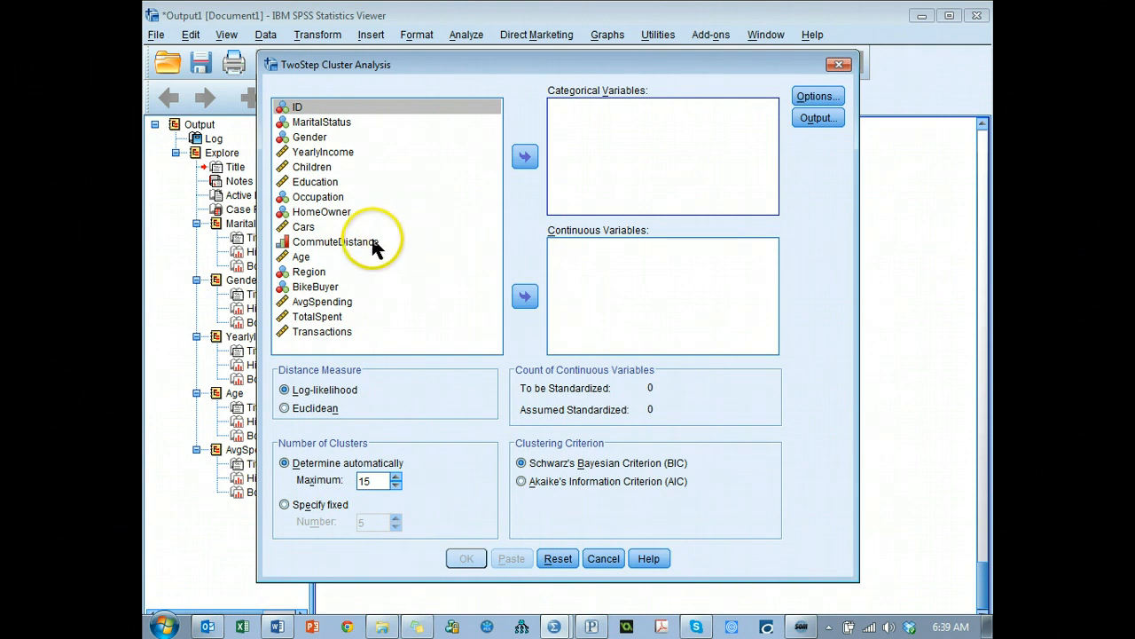
# - Add Children and TotalSpent as continuous variables of the cluster analysis
pyautogui.click(312, 167)
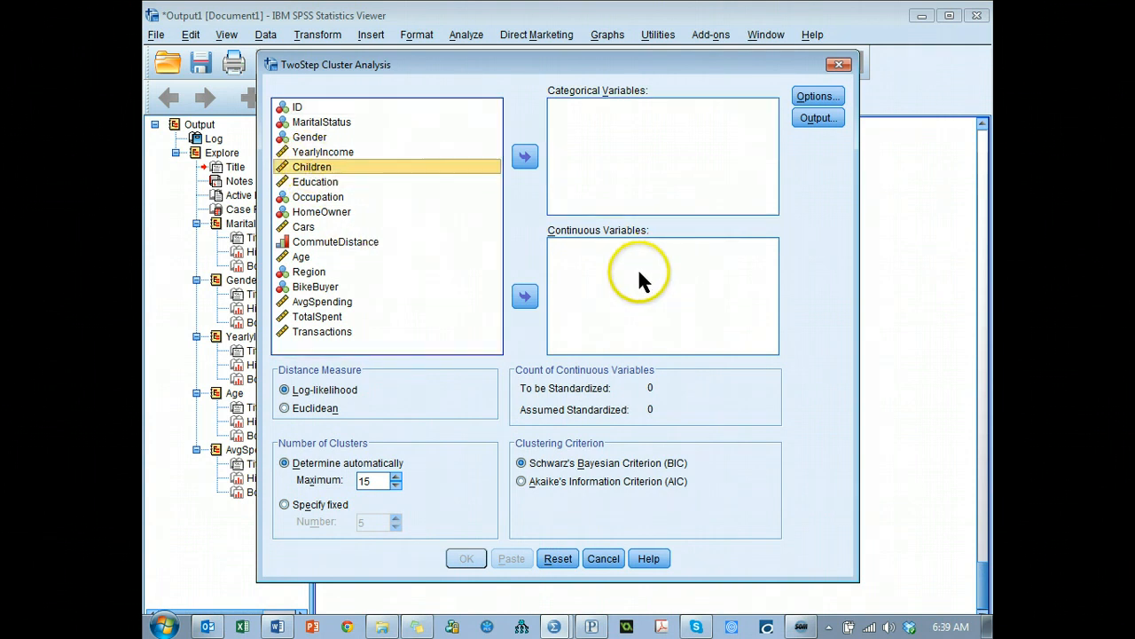
pyautogui.click(525, 297)
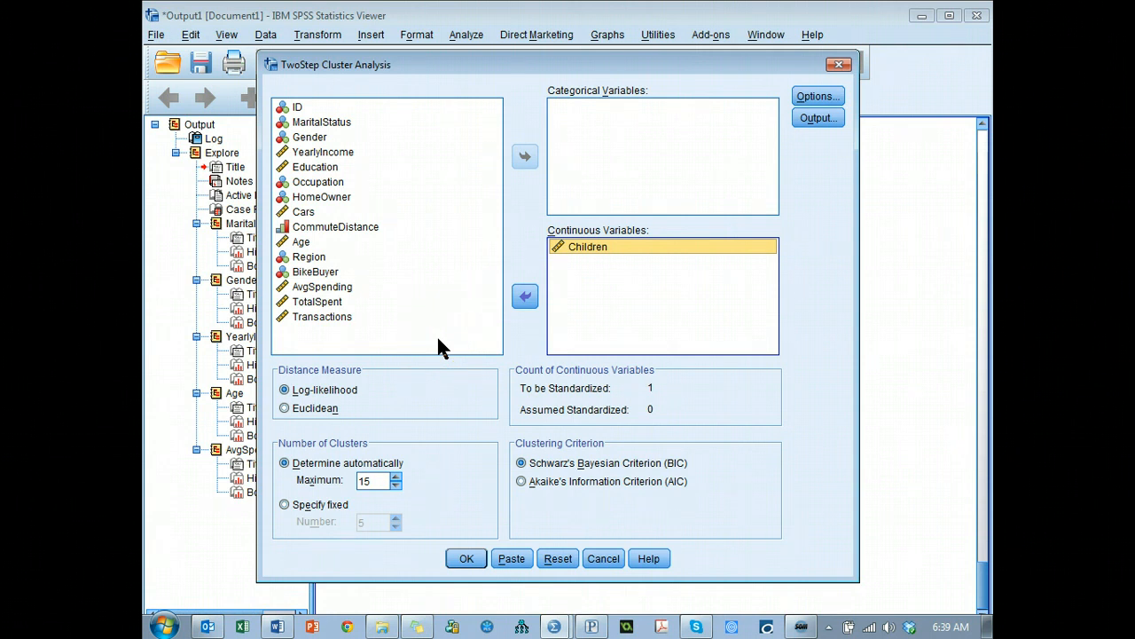
pyautogui.click(317, 304)
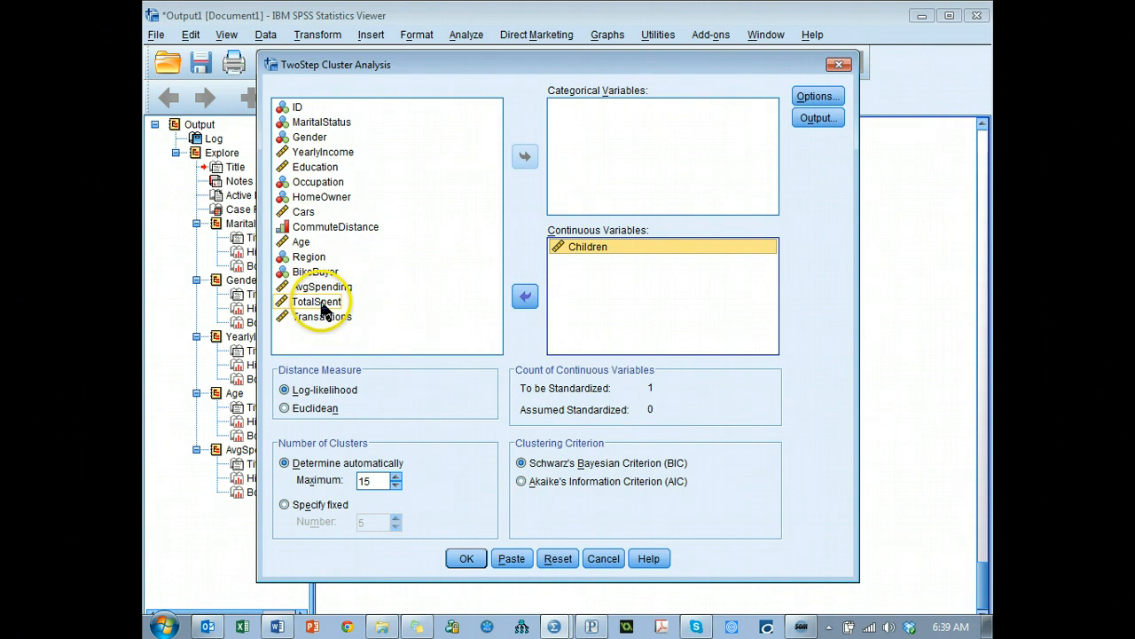
pyautogui.click(524, 297)
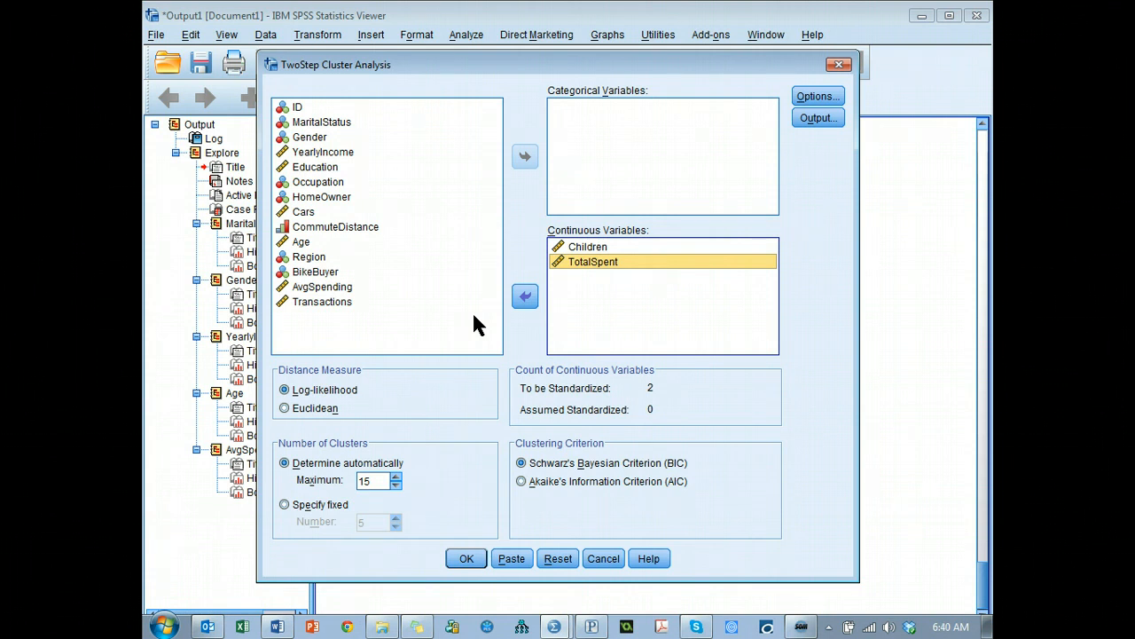
# - Add Gender and BikeBuyer as categorical variables of the cluster analysis
pyautogui.click(306, 138)
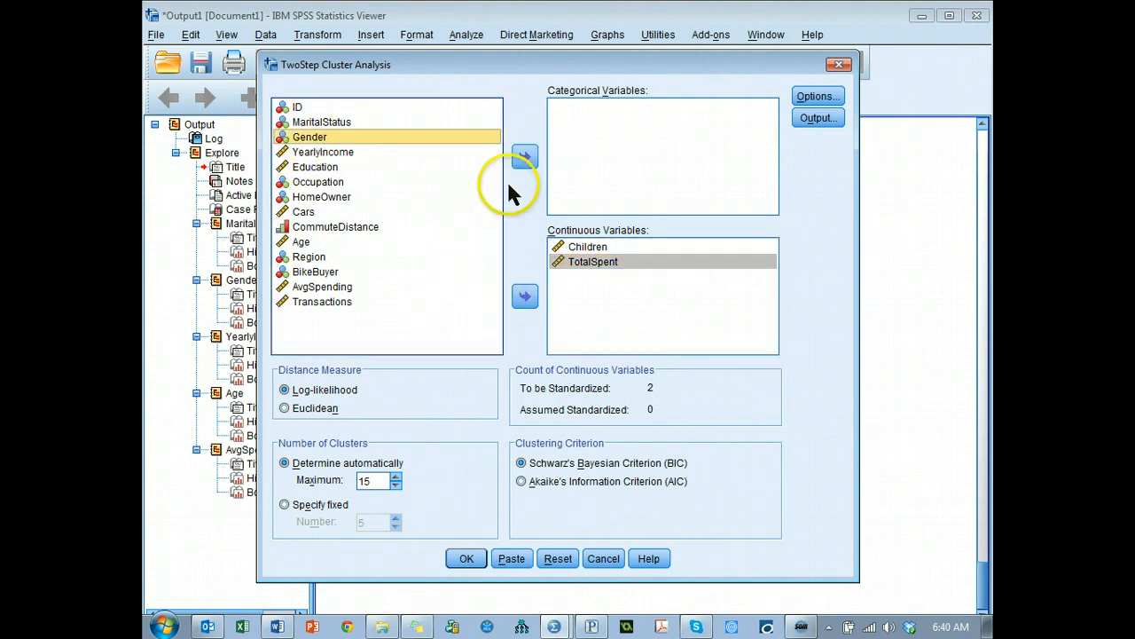
pyautogui.click(525, 157)
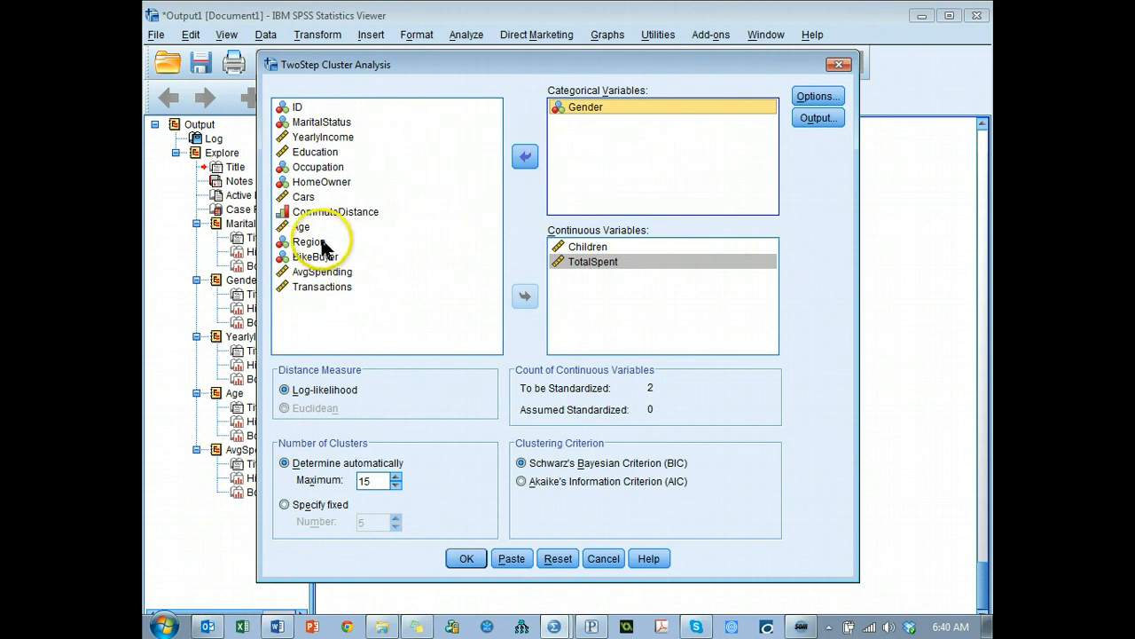
pyautogui.click(319, 255)
pyautogui.click(525, 157)
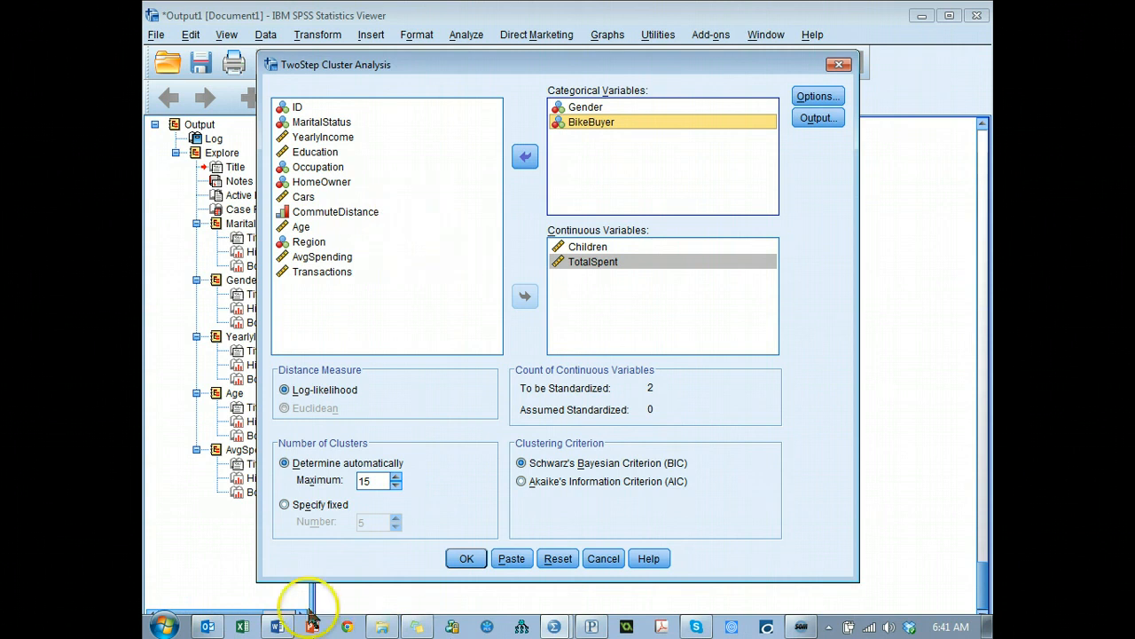
# - Check the variable definitions of DMAlumniData.sav in the SPSS Data Editor
pyautogui.hotkey('alt', 'Tab')
pyautogui.hotkey('alt', 'Tab')
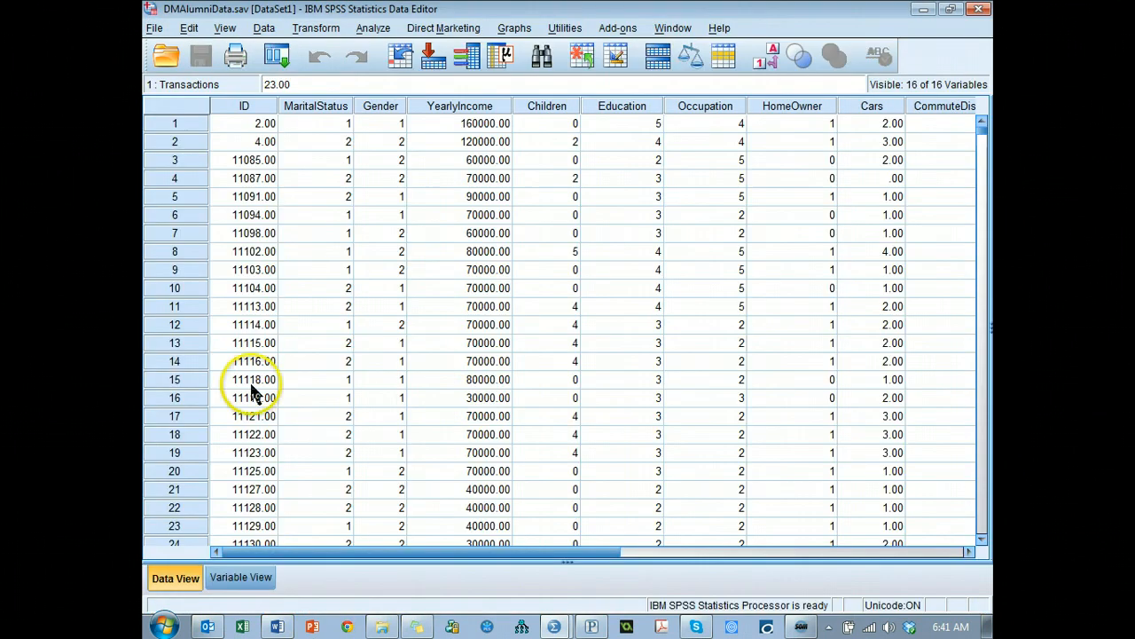
pyautogui.click(235, 578)
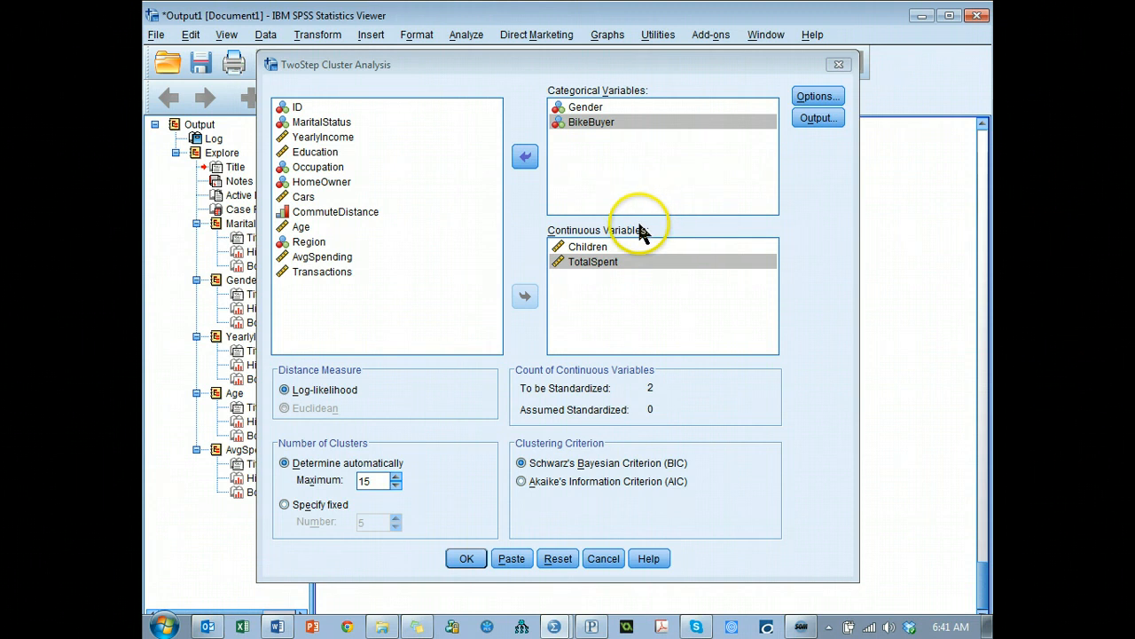
# - Review the outlier and standardization options, keep them as they are, and open the cluster output settings
pyautogui.click(819, 99)
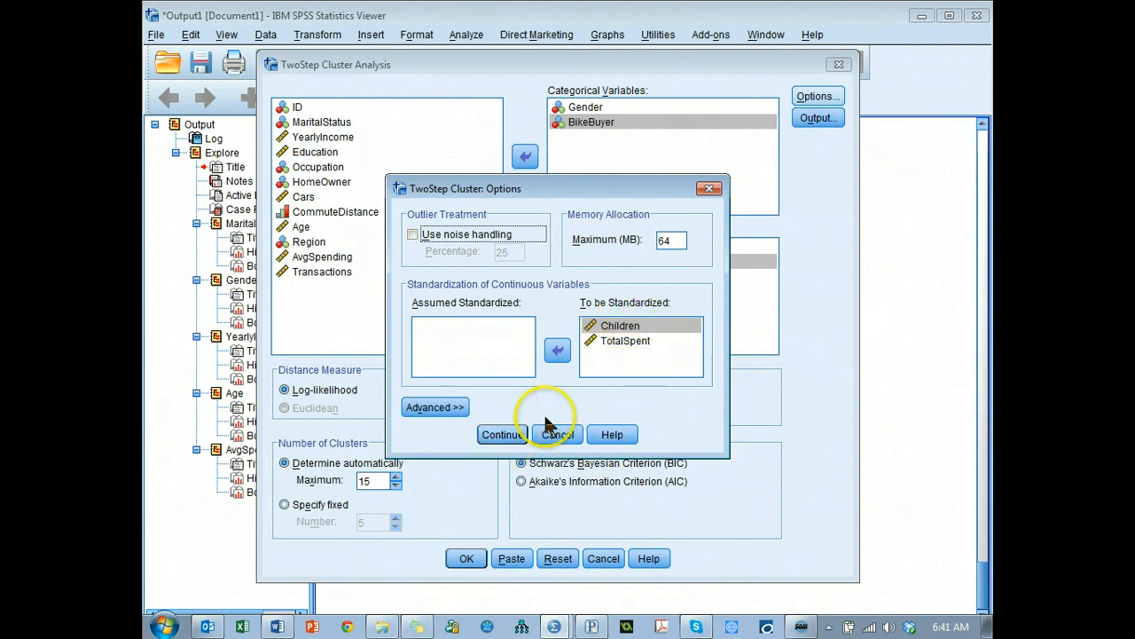
pyautogui.click(502, 435)
pyautogui.click(820, 119)
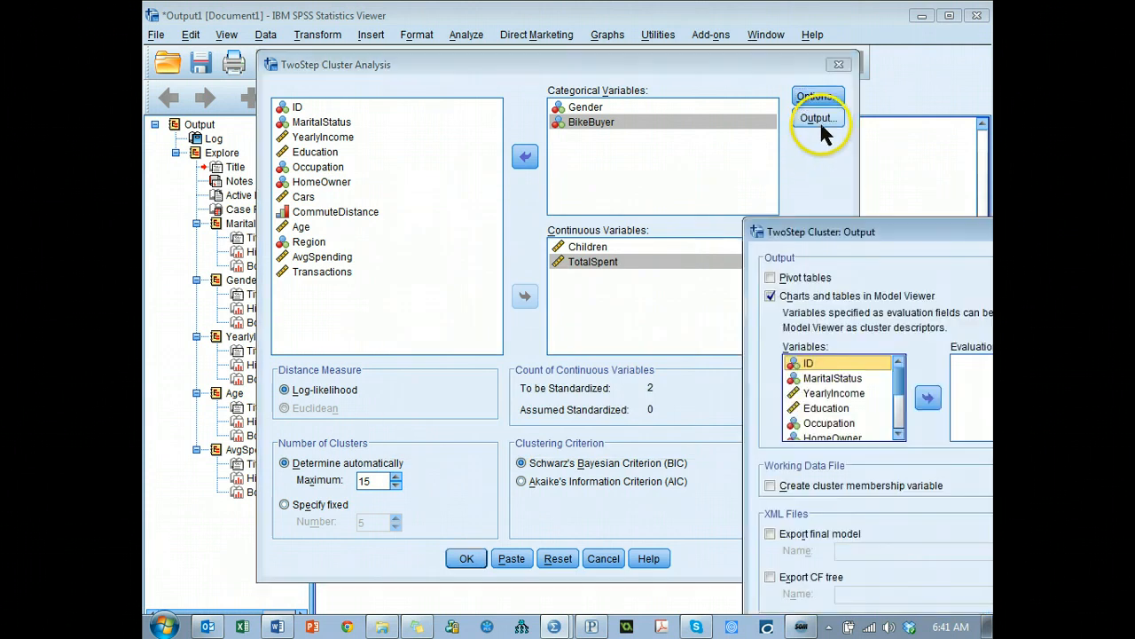
pyautogui.moveTo(938, 232); pyautogui.dragTo(522, 35)
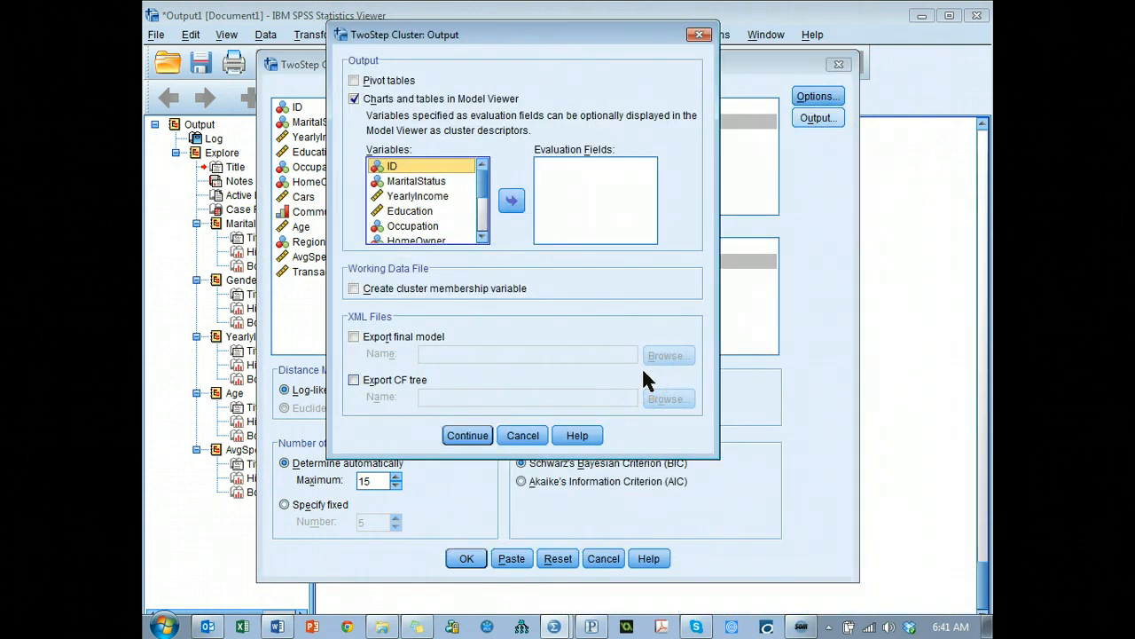
pyautogui.click(643, 356)
pyautogui.click(433, 289)
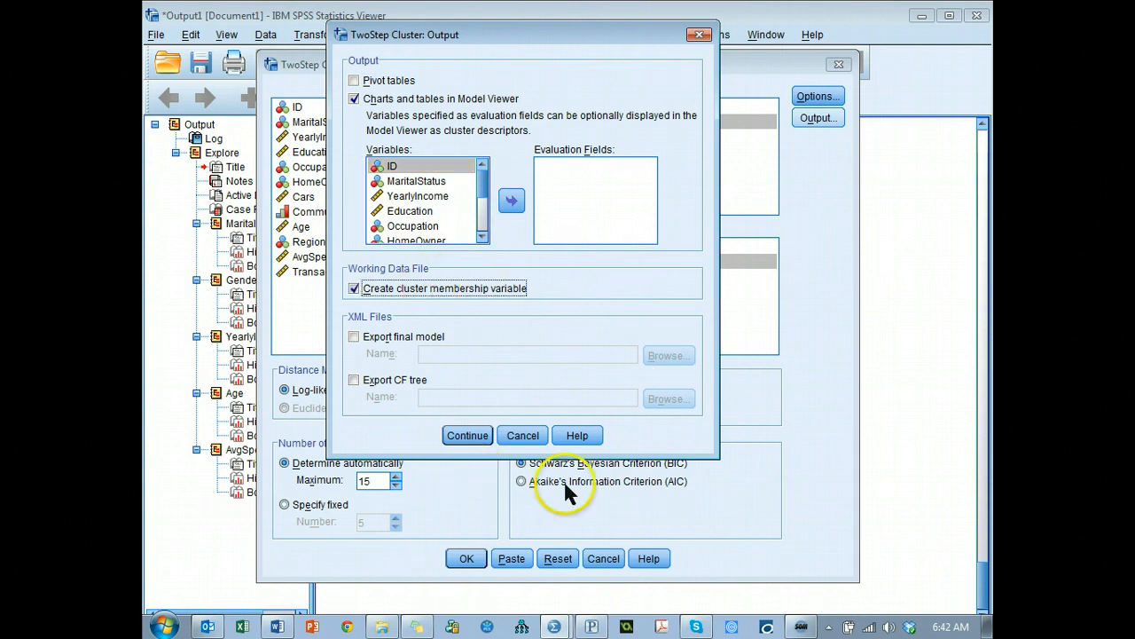
pyautogui.click(354, 288)
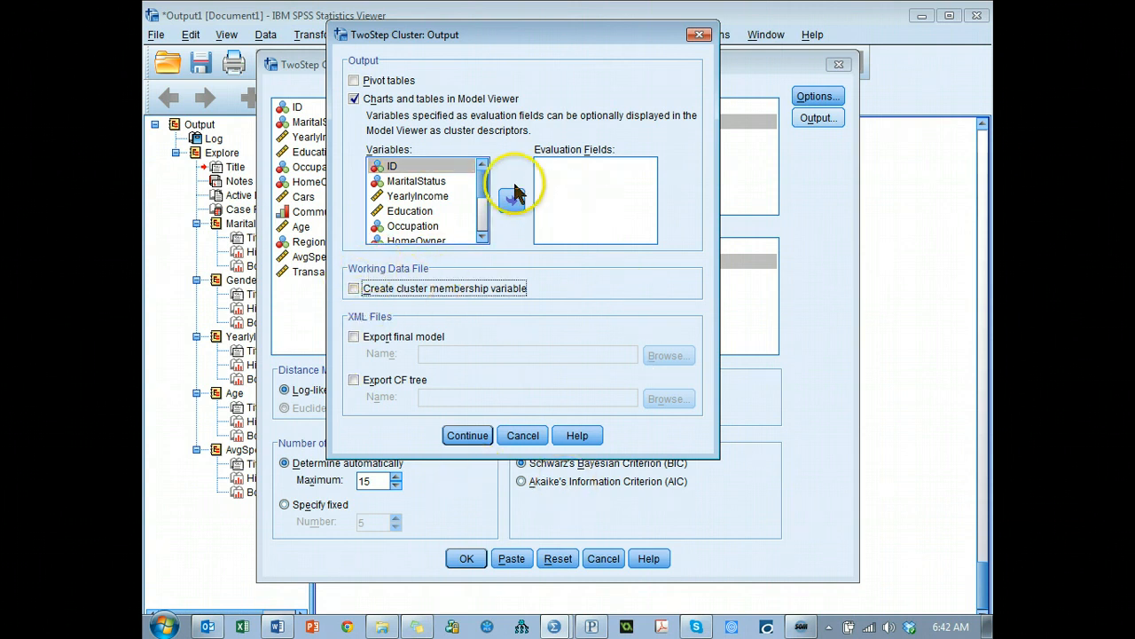
# - Add YearlyIncome as an evaluation field for the cluster output and accept the output settings
pyautogui.moveTo(487, 197)
pyautogui.mouseDown()
pyautogui.moveTo(490, 222)
pyautogui.moveTo(486, 180)
pyautogui.mouseUp()
pyautogui.click(457, 195)
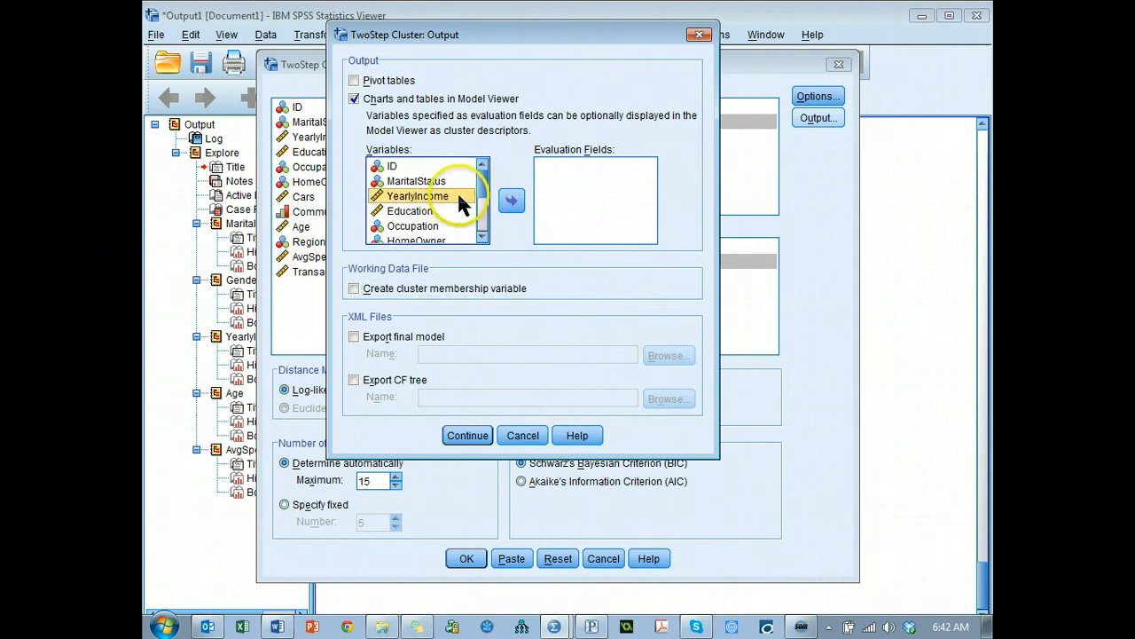
pyautogui.click(510, 202)
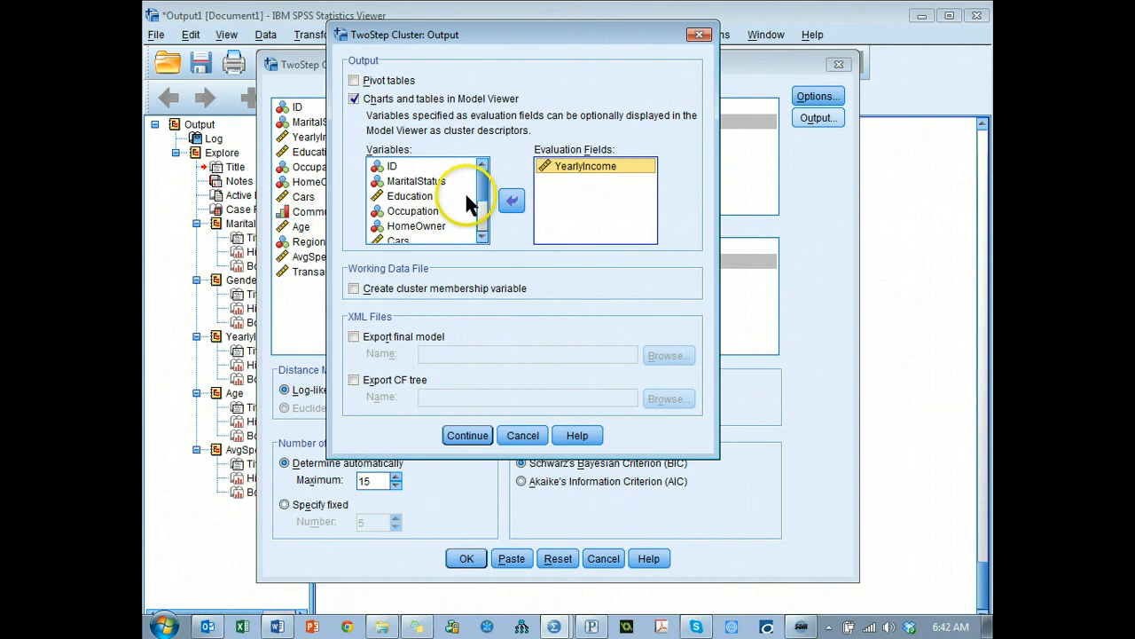
pyautogui.moveTo(485, 196); pyautogui.dragTo(481, 232)
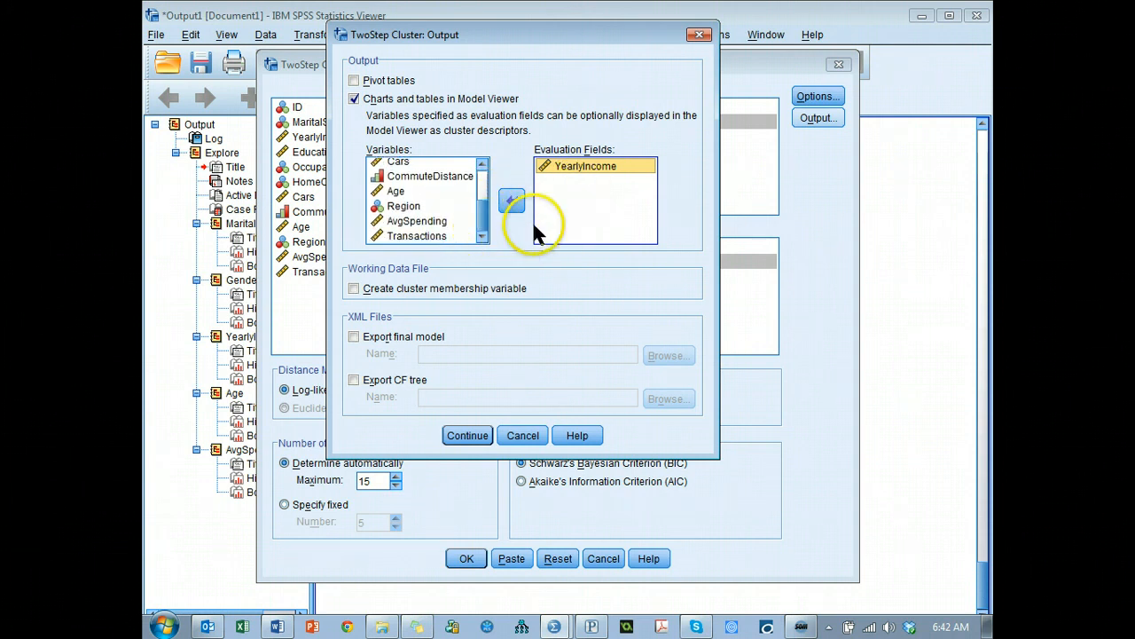
pyautogui.click(469, 438)
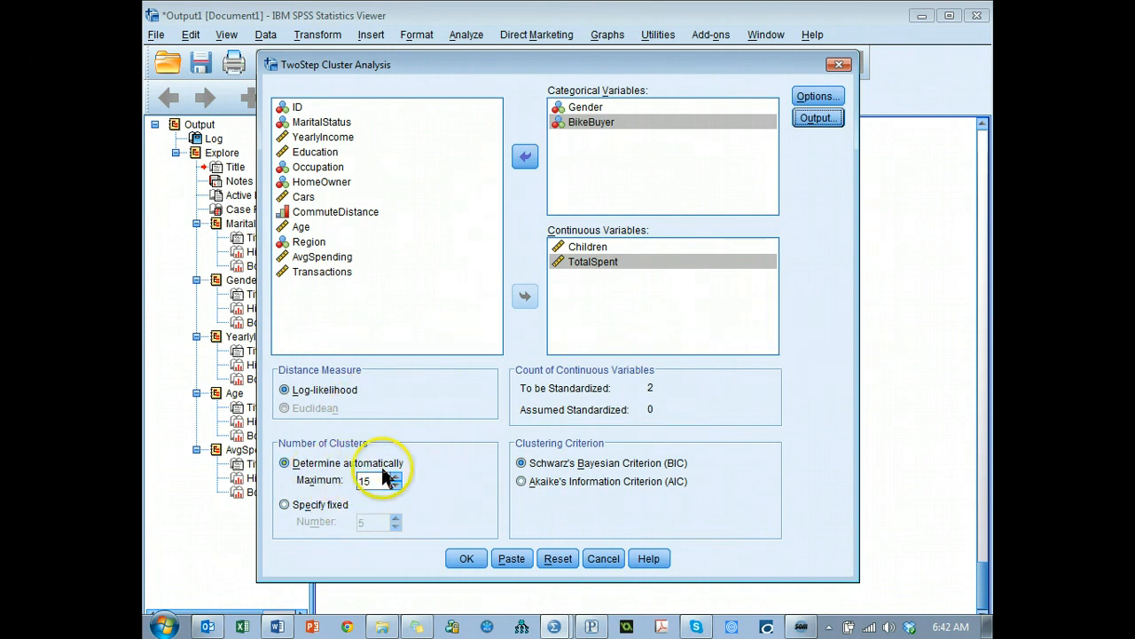
# - Run the TwoStep cluster analysis with clusters determined automatically up to a maximum of 15, and open the resulting model for viewing
pyautogui.click(387, 480)
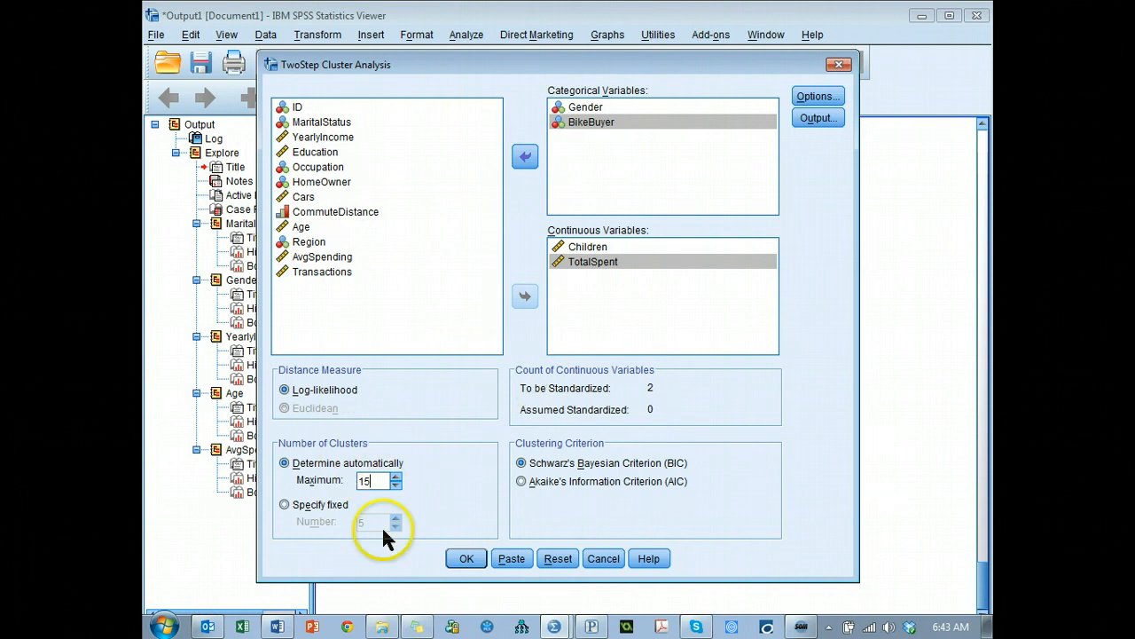
pyautogui.click(467, 562)
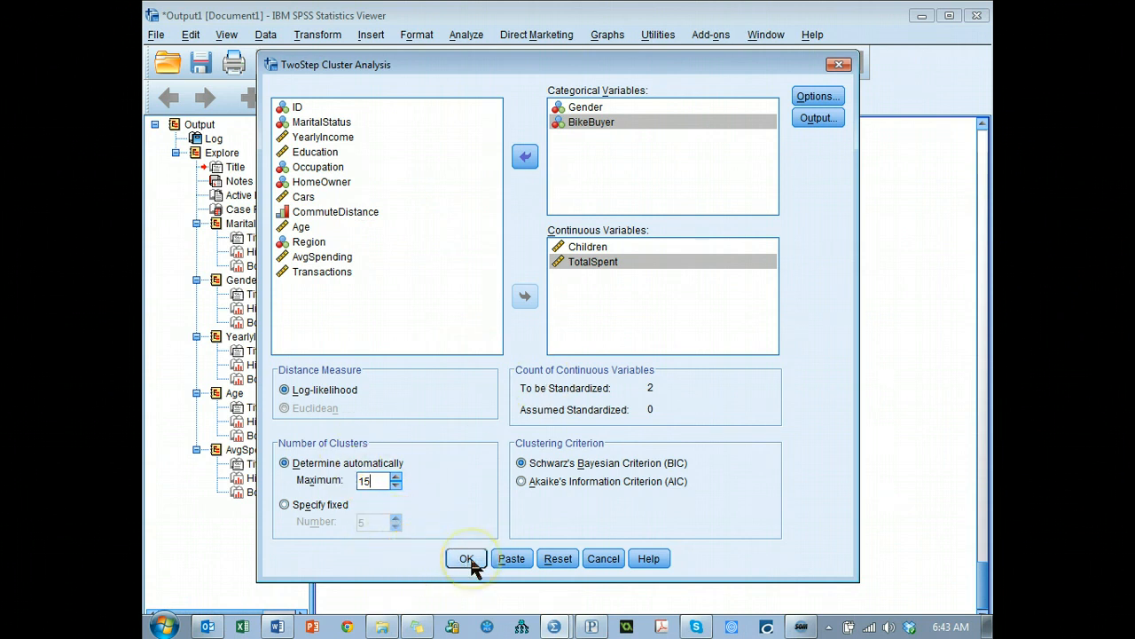
pyautogui.click(468, 559)
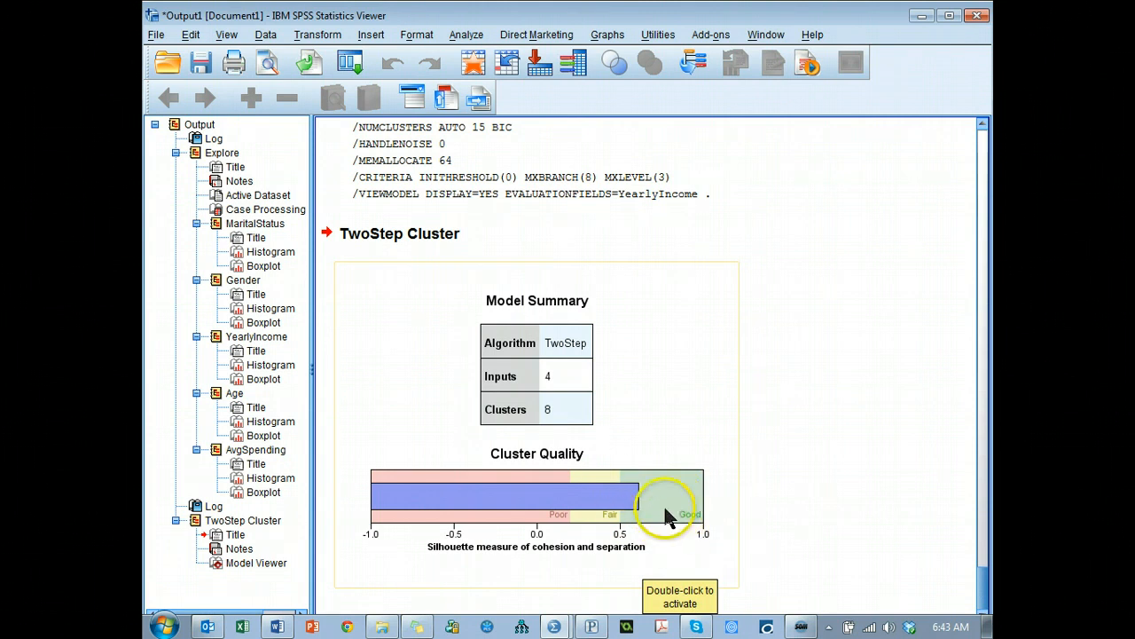
pyautogui.doubleClick(679, 359)
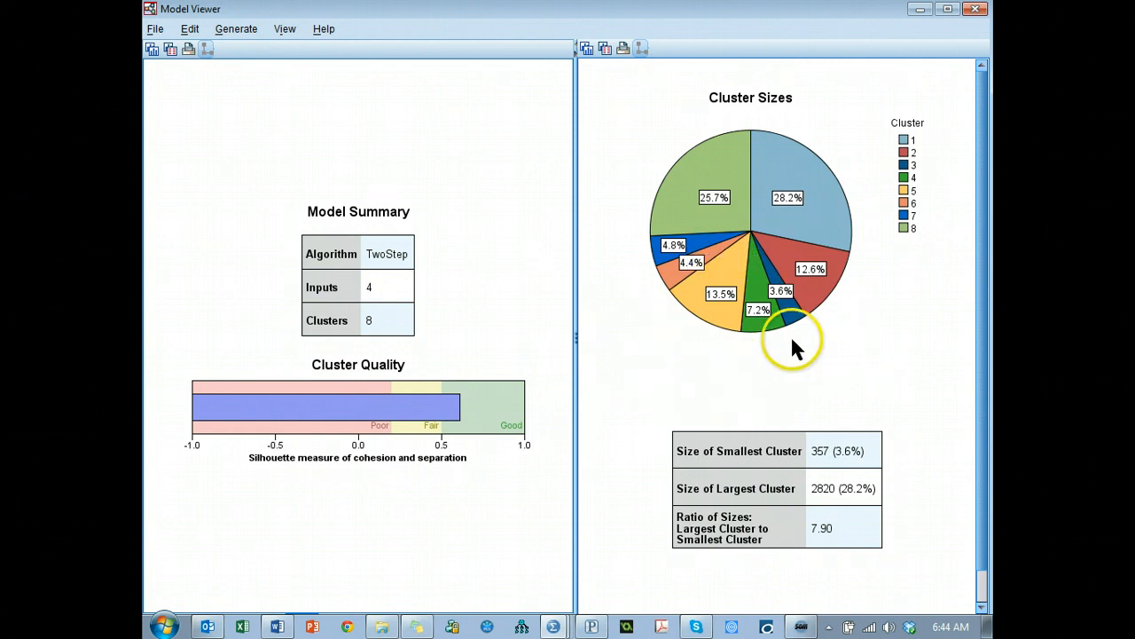
# - Examine the Cluster Sizes pie chart and the table comparing the smallest and largest clusters
pyautogui.moveTo(792, 318)
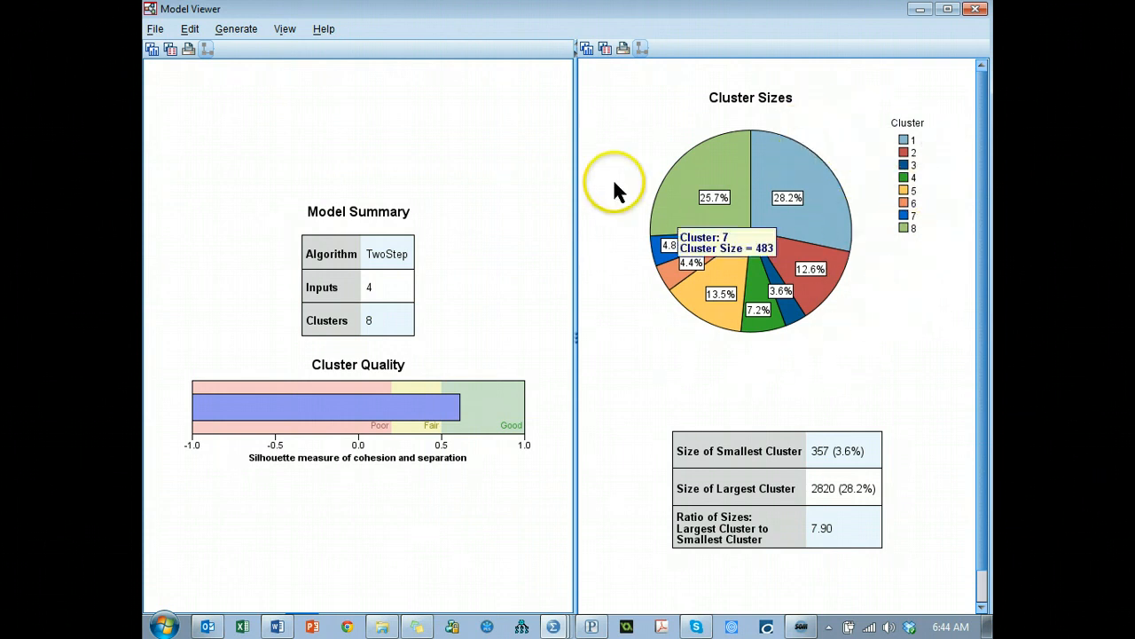
pyautogui.moveTo(783, 337)
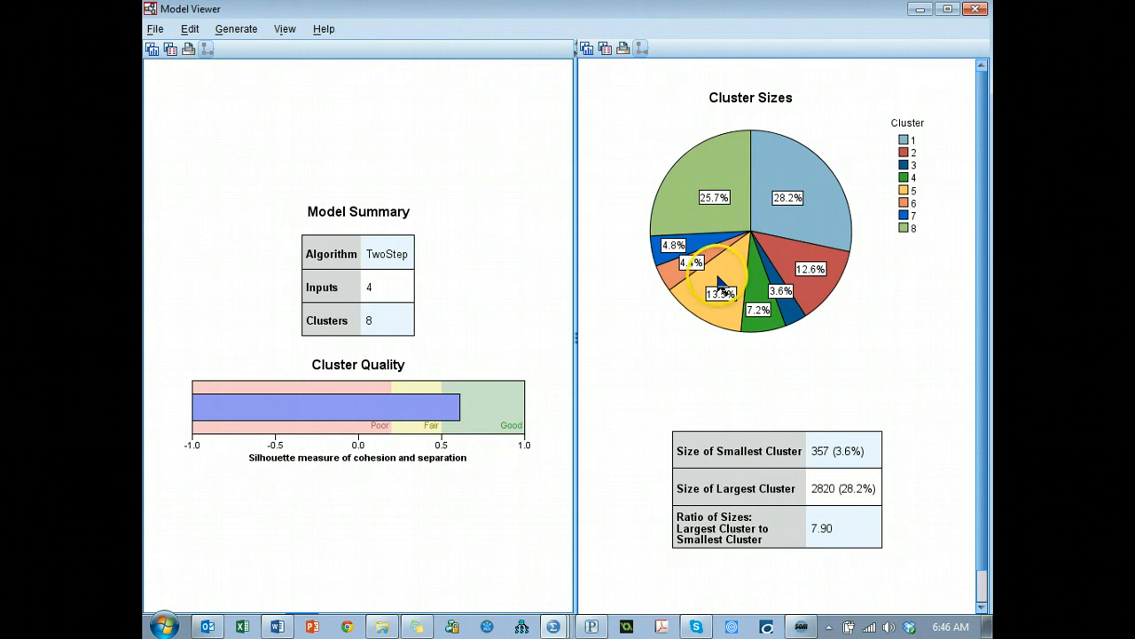
pyautogui.moveTo(978, 288); pyautogui.dragTo(972, 352)
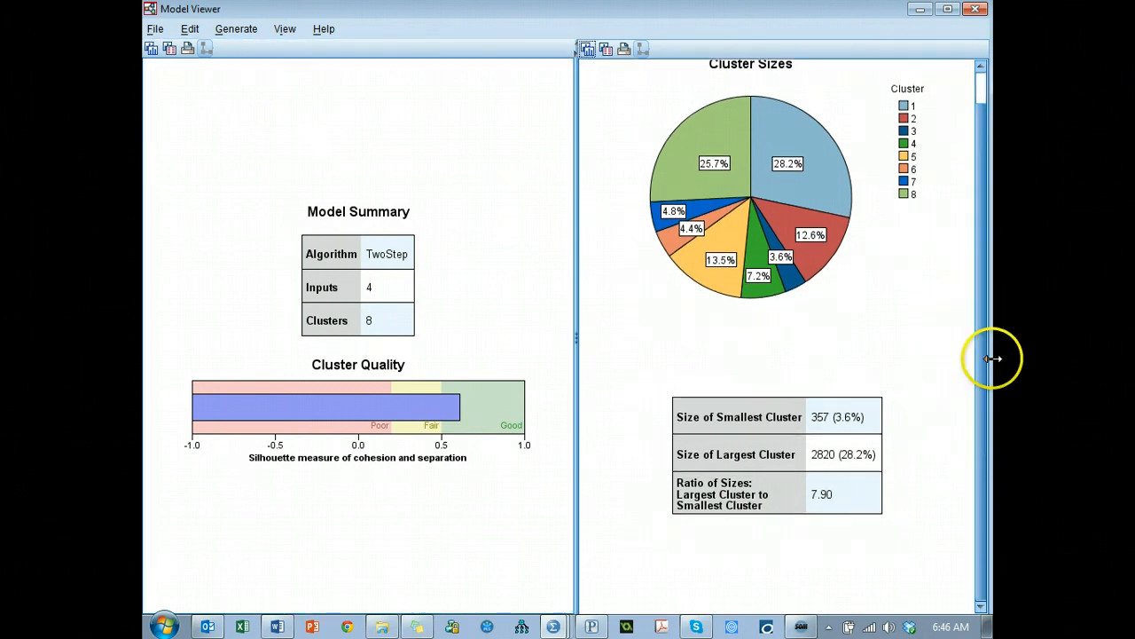
pyautogui.moveTo(975, 297); pyautogui.dragTo(981, 177)
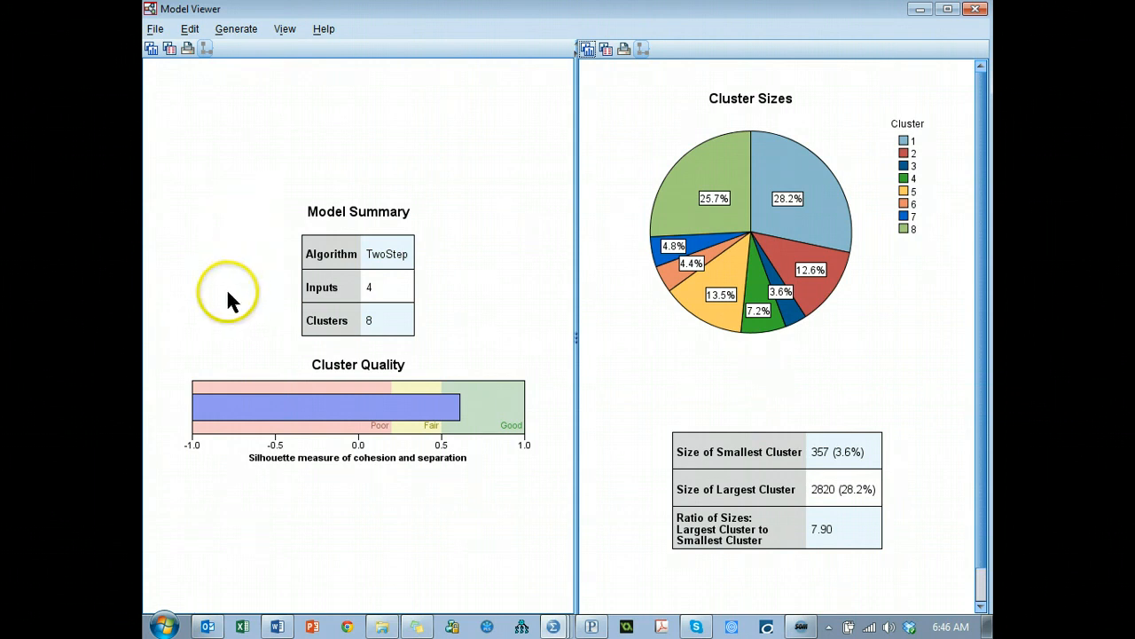
pyautogui.scroll(-1, 709, 506)
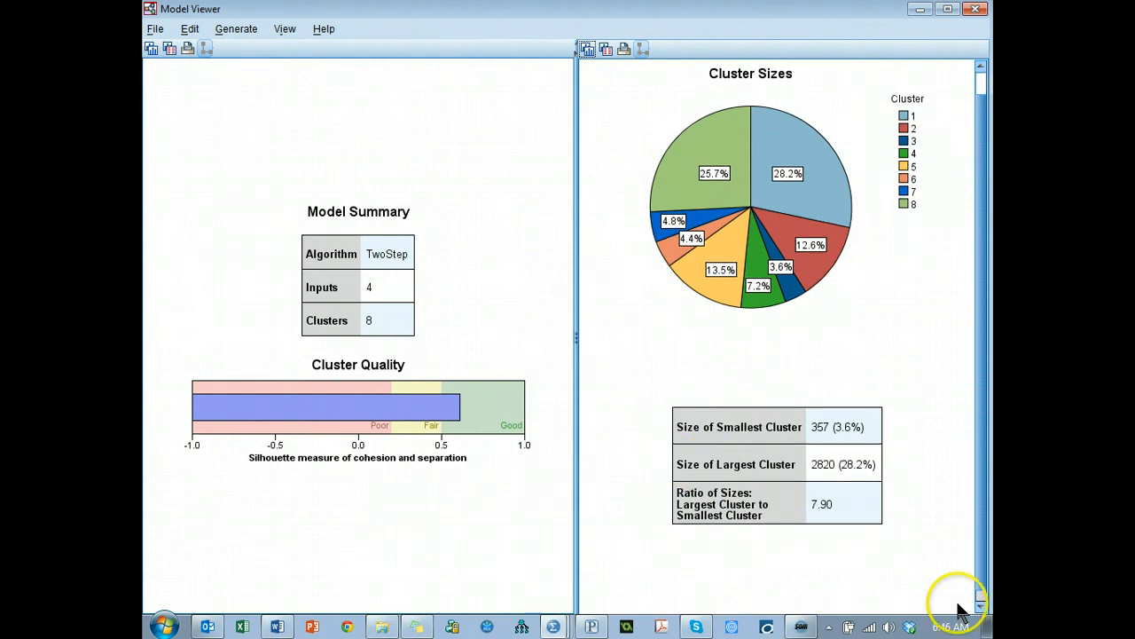
# - Maximize the Model Viewer and switch the main view from Model Summary to Clusters, keeping the cluster table and Cluster Sizes side by side
pyautogui.click(947, 11)
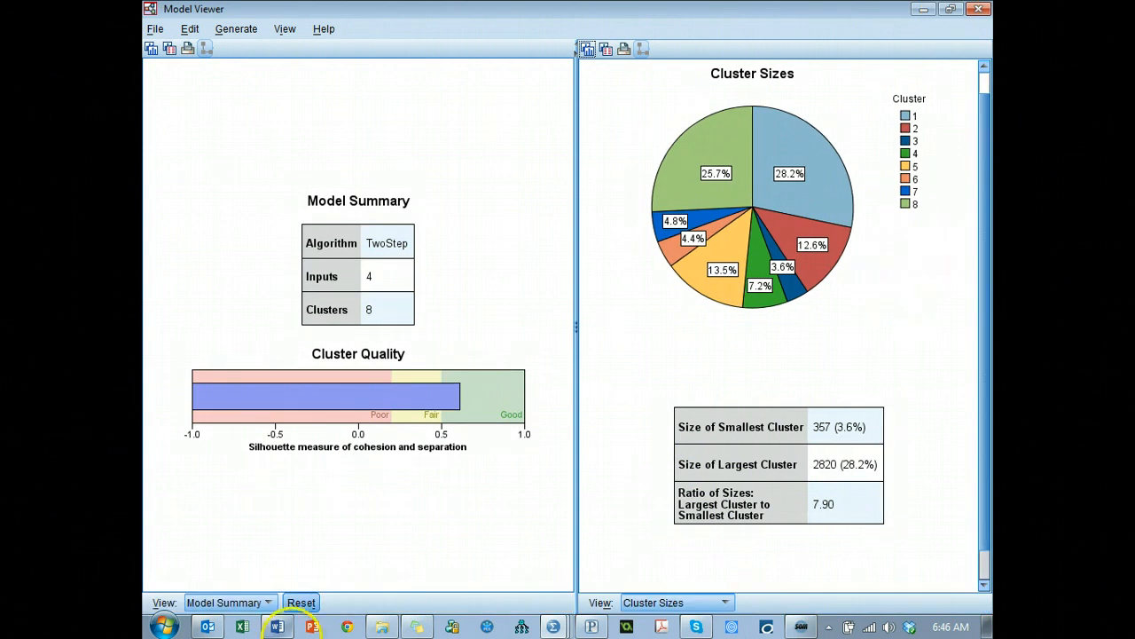
pyautogui.click(269, 602)
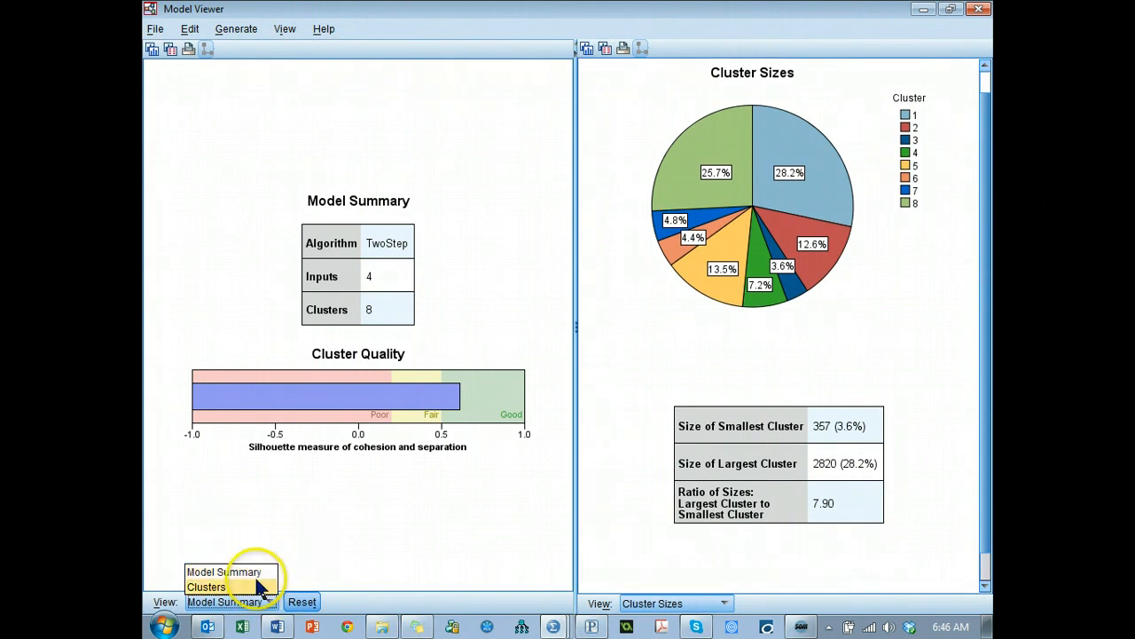
pyautogui.click(256, 588)
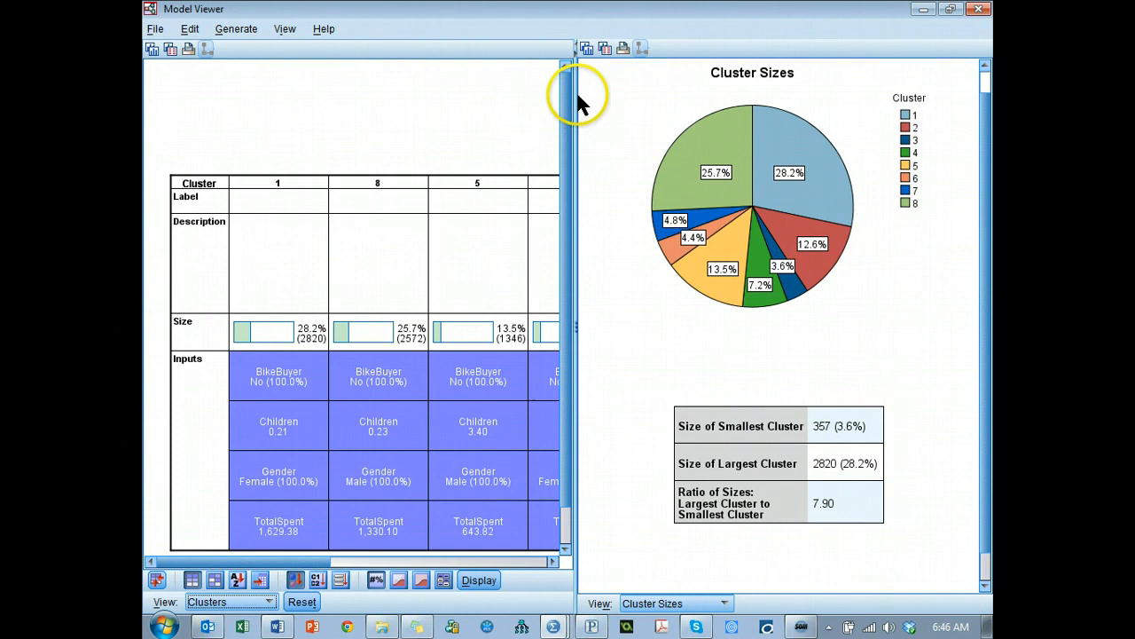
pyautogui.moveTo(576, 95); pyautogui.dragTo(635, 177)
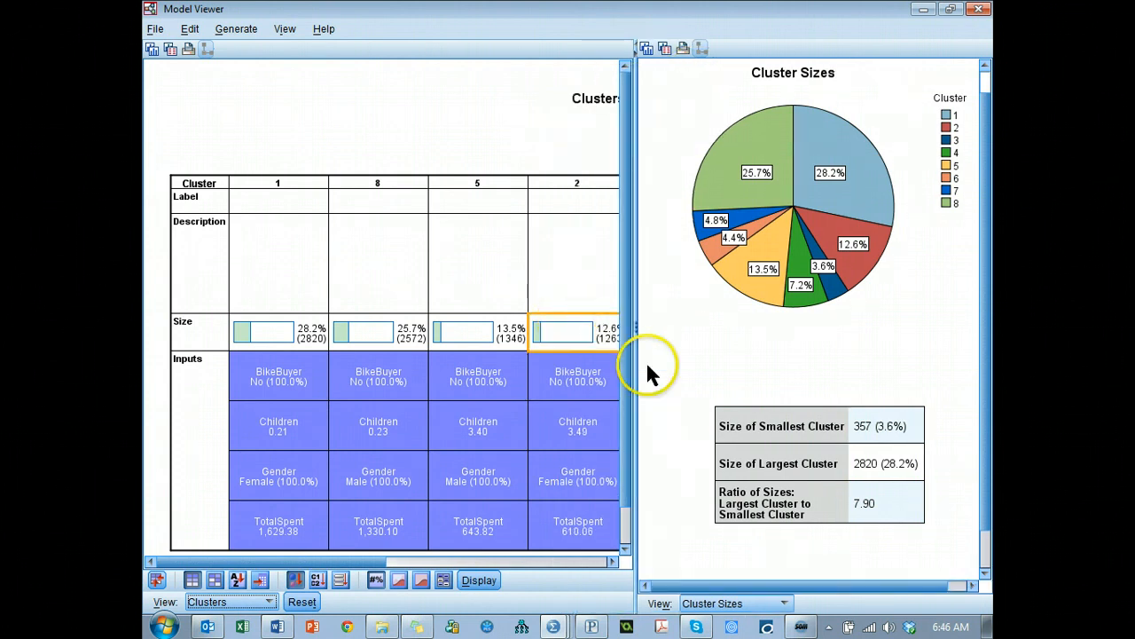
pyautogui.moveTo(639, 335); pyautogui.dragTo(742, 337)
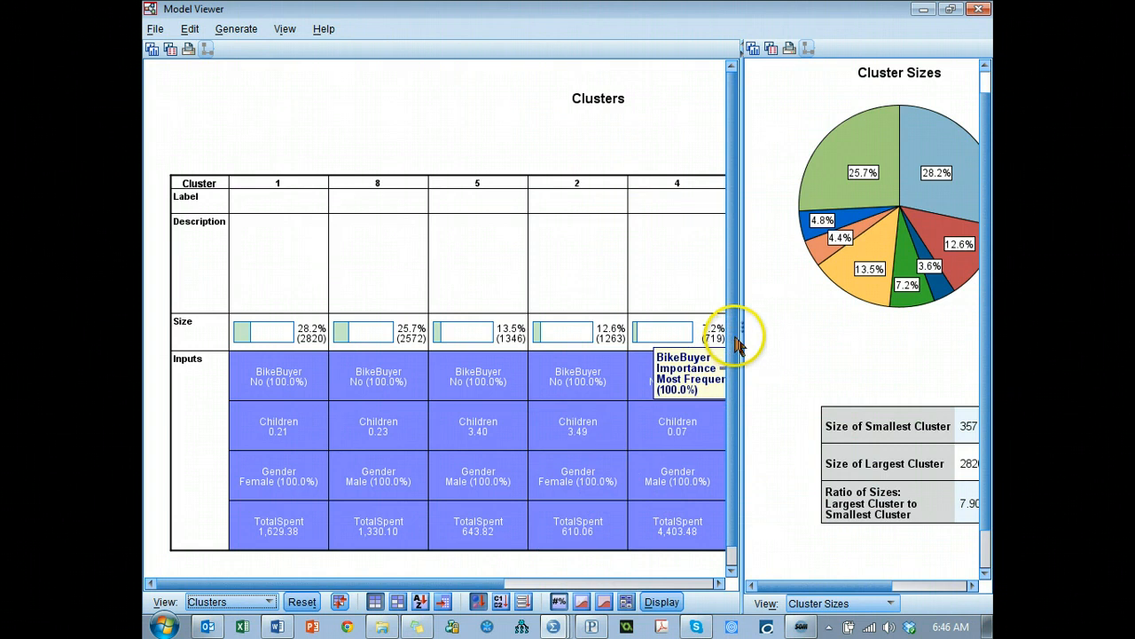
pyautogui.moveTo(743, 329); pyautogui.dragTo(575, 330)
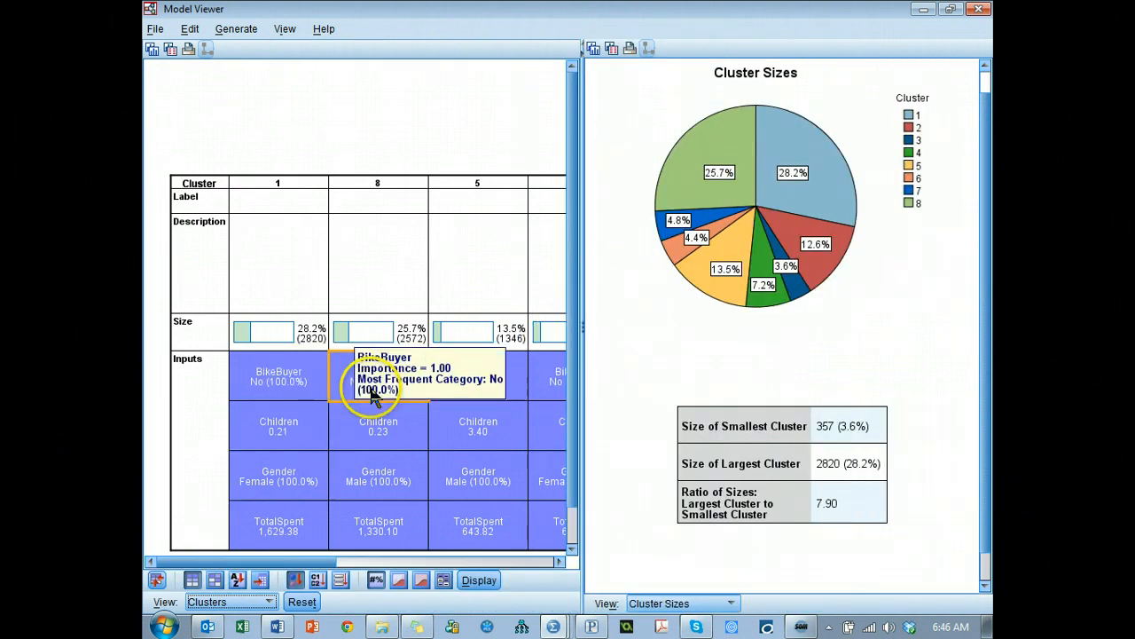
# - Show the comparison for cluster 1 and switch the table cells to distribution charts, trying both distribution displays and keeping the first
pyautogui.click(282, 179)
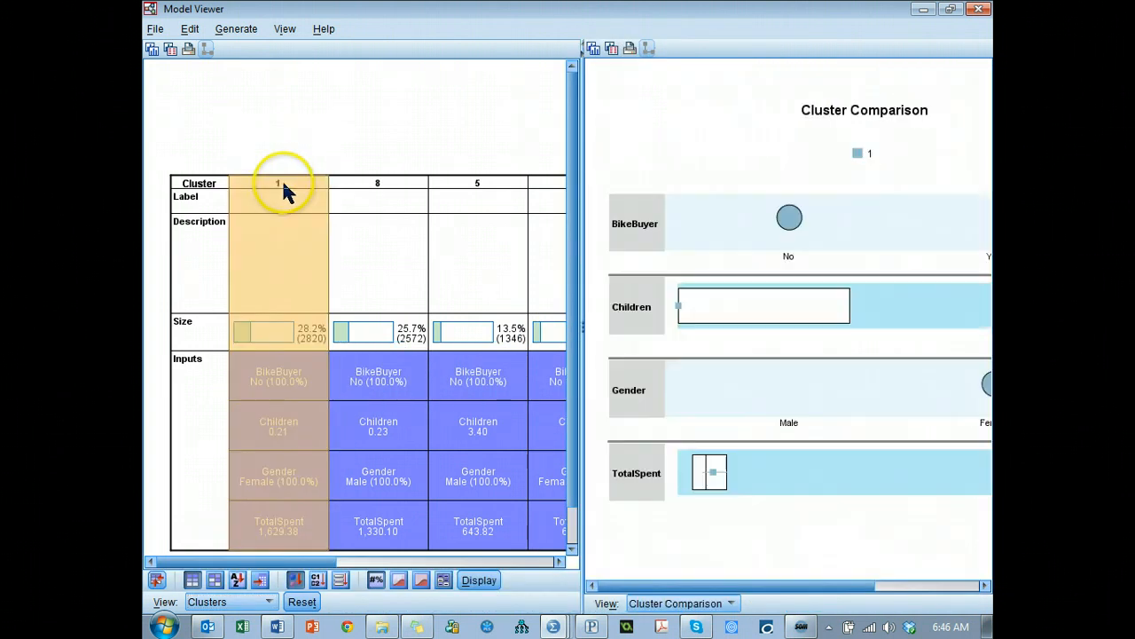
pyautogui.moveTo(815, 589); pyautogui.dragTo(792, 552)
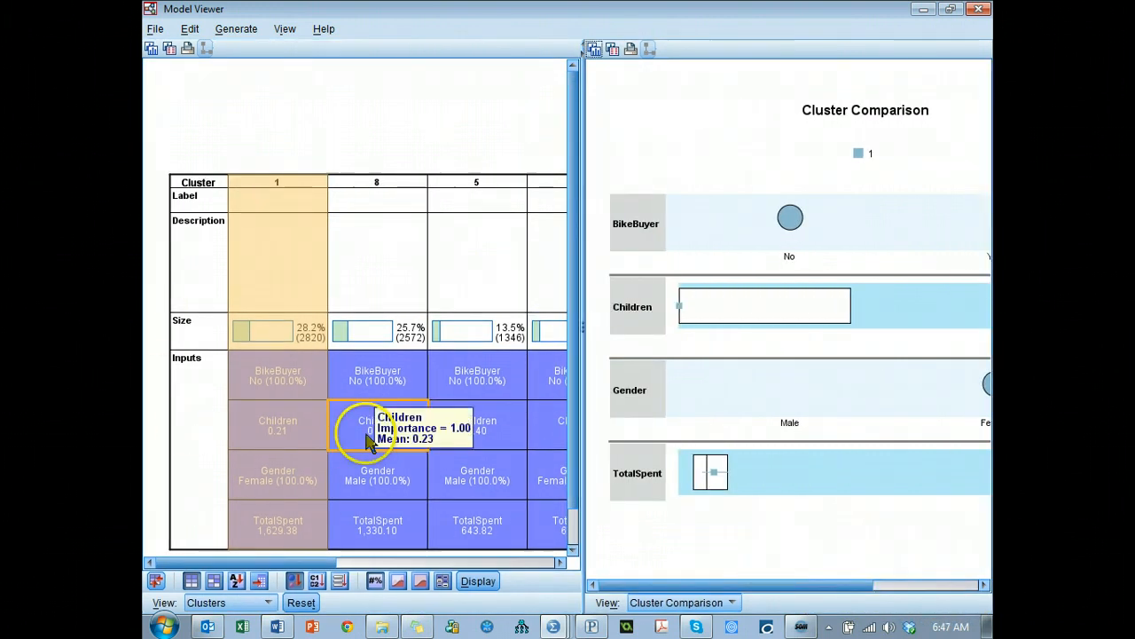
pyautogui.click(420, 581)
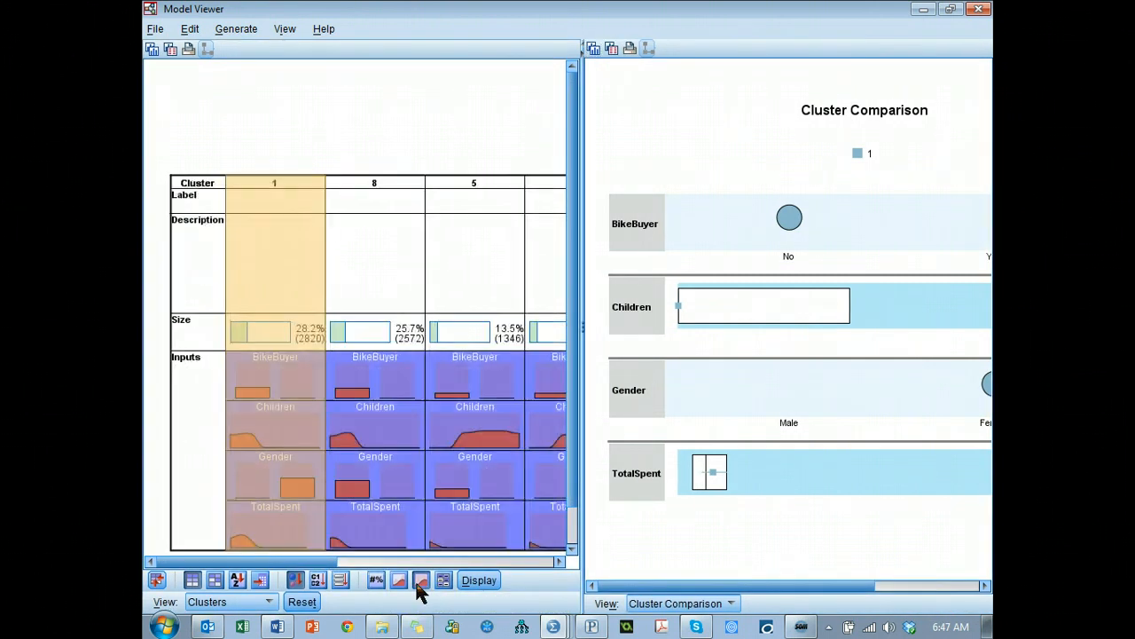
pyautogui.click(397, 582)
pyautogui.click(396, 584)
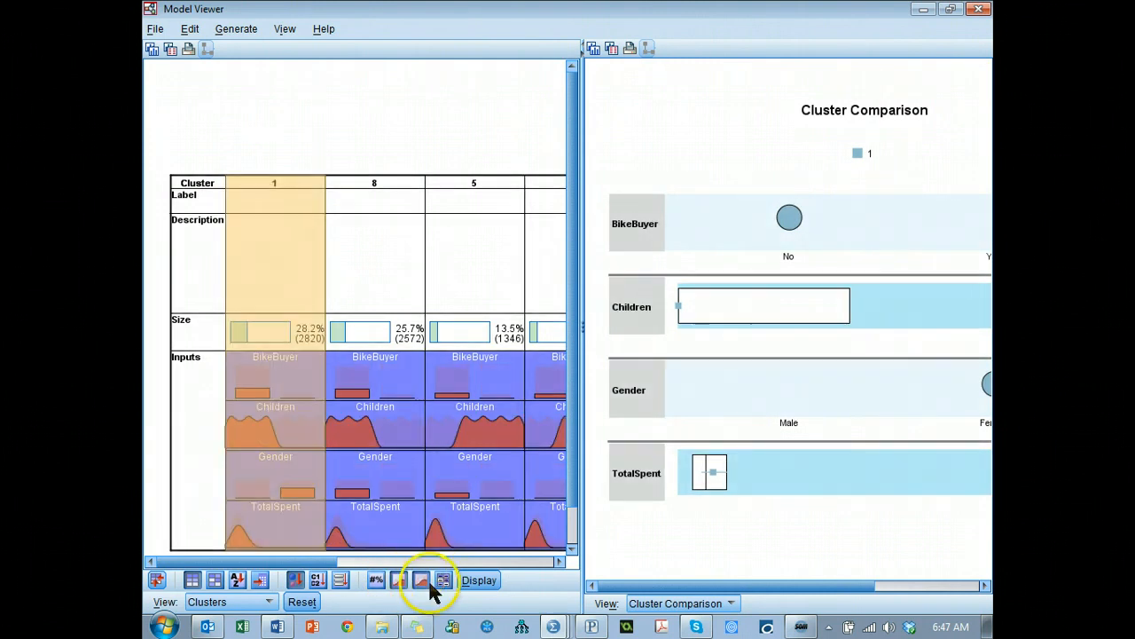
pyautogui.click(422, 581)
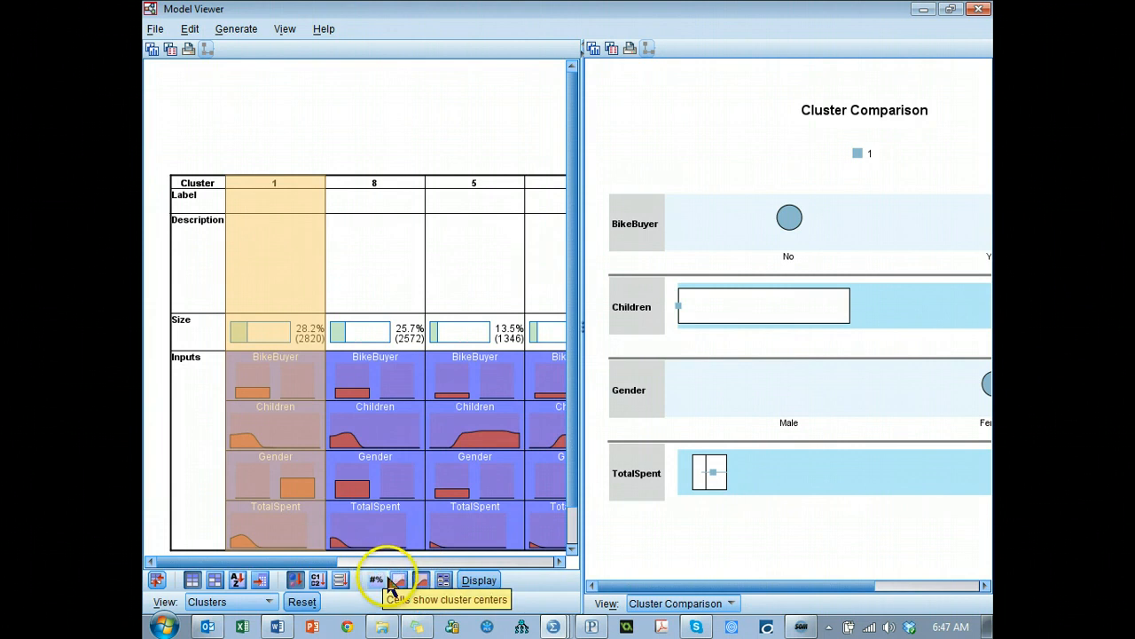
pyautogui.click(400, 582)
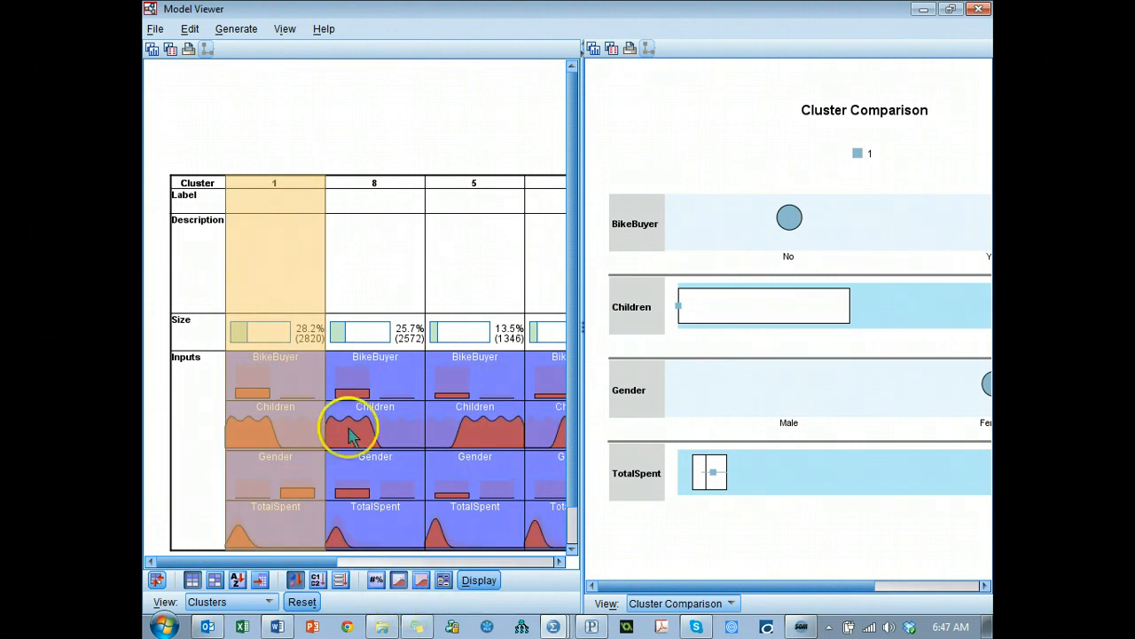
# - Examine the cell distributions of BikeBuyer, Children, Gender and TotalSpent for cluster 1
pyautogui.click(252, 380)
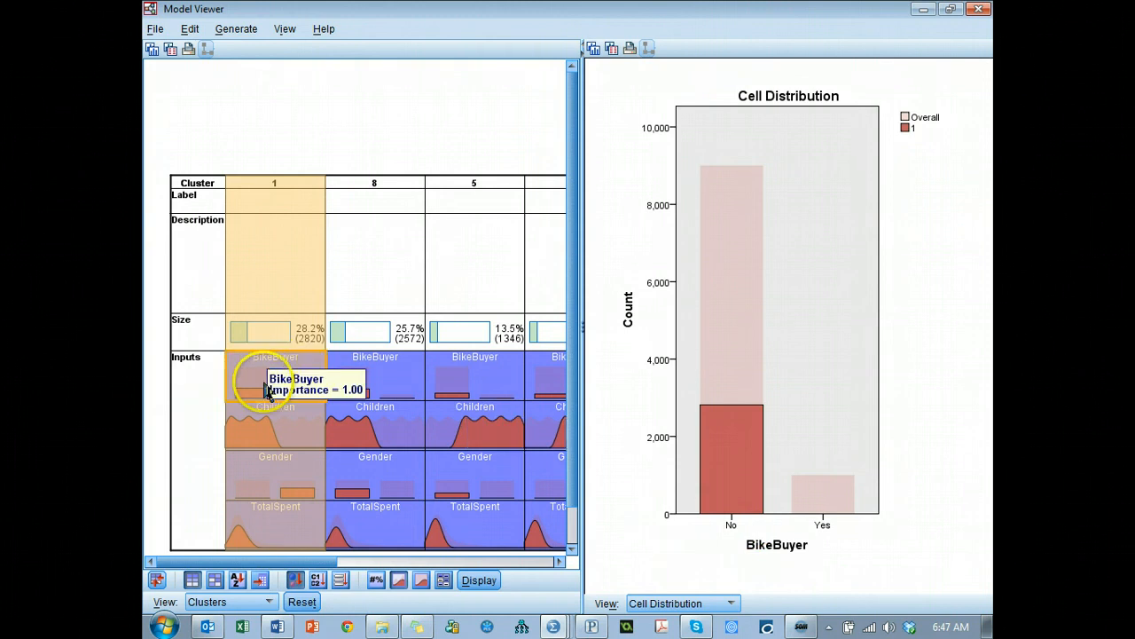
pyautogui.click(270, 426)
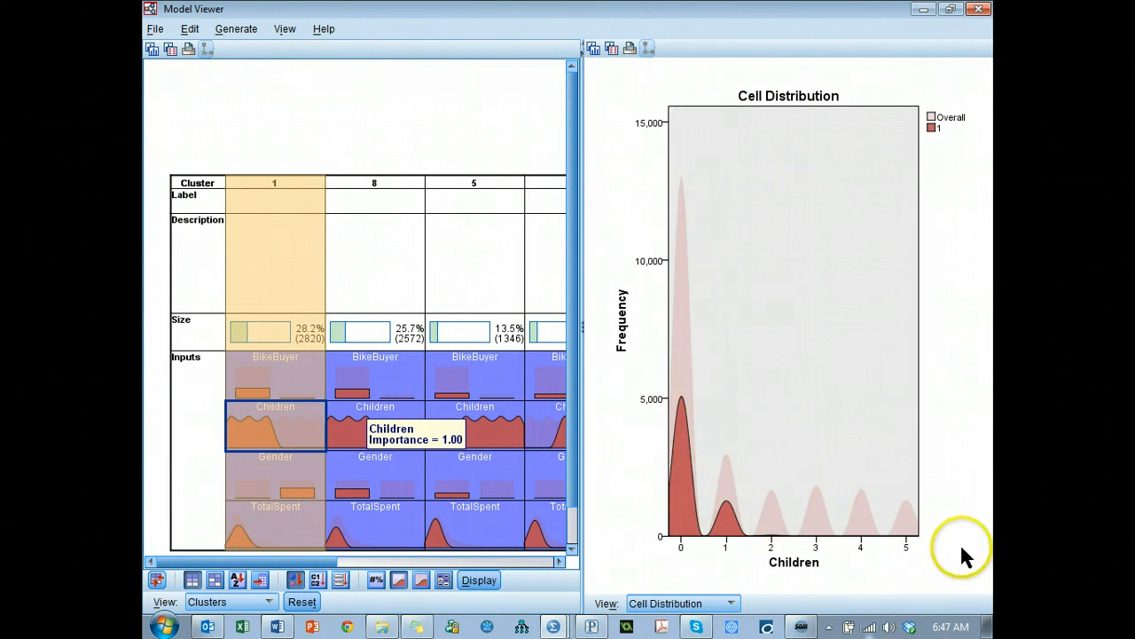
pyautogui.click(269, 482)
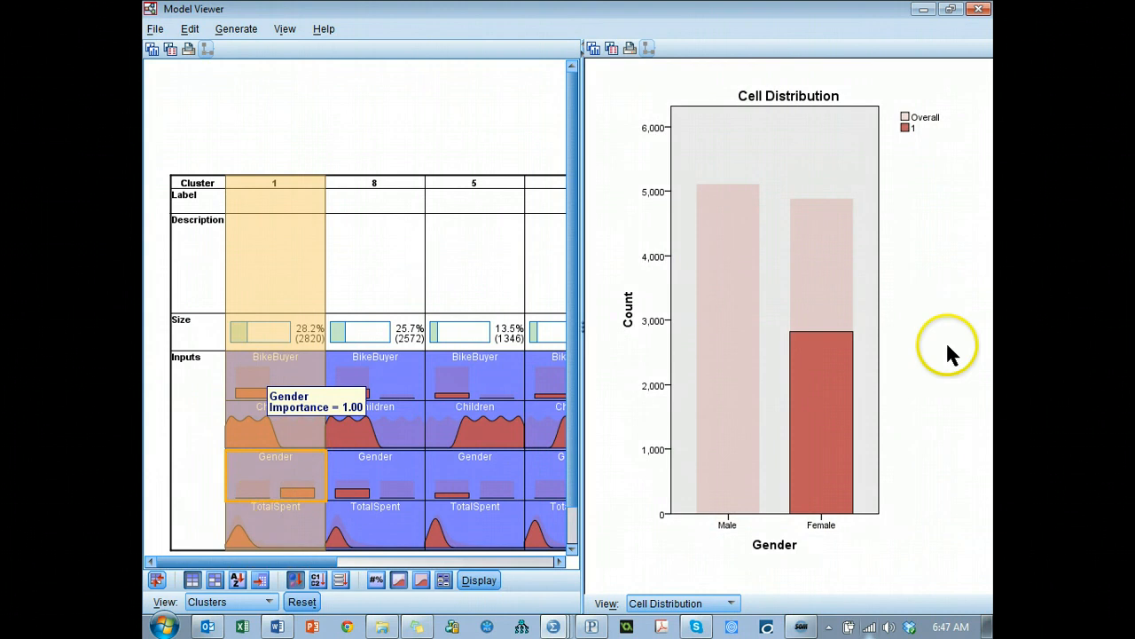
pyautogui.click(282, 528)
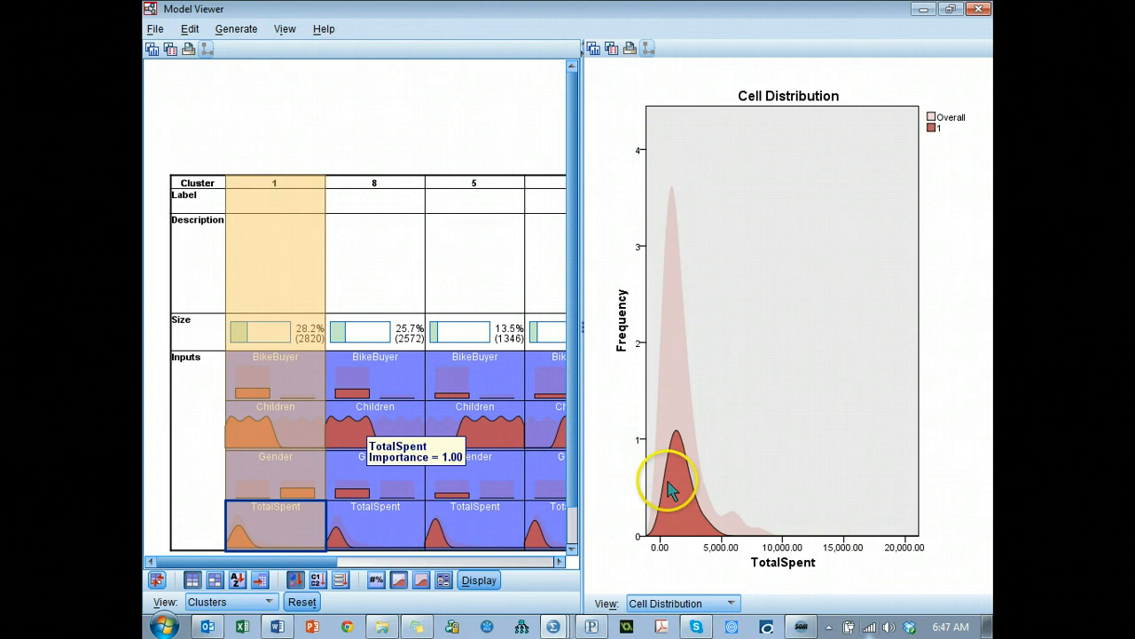
# - Examine the cell distributions of BikeBuyer and Gender for cluster 8
pyautogui.scroll(-1, 586, 530)
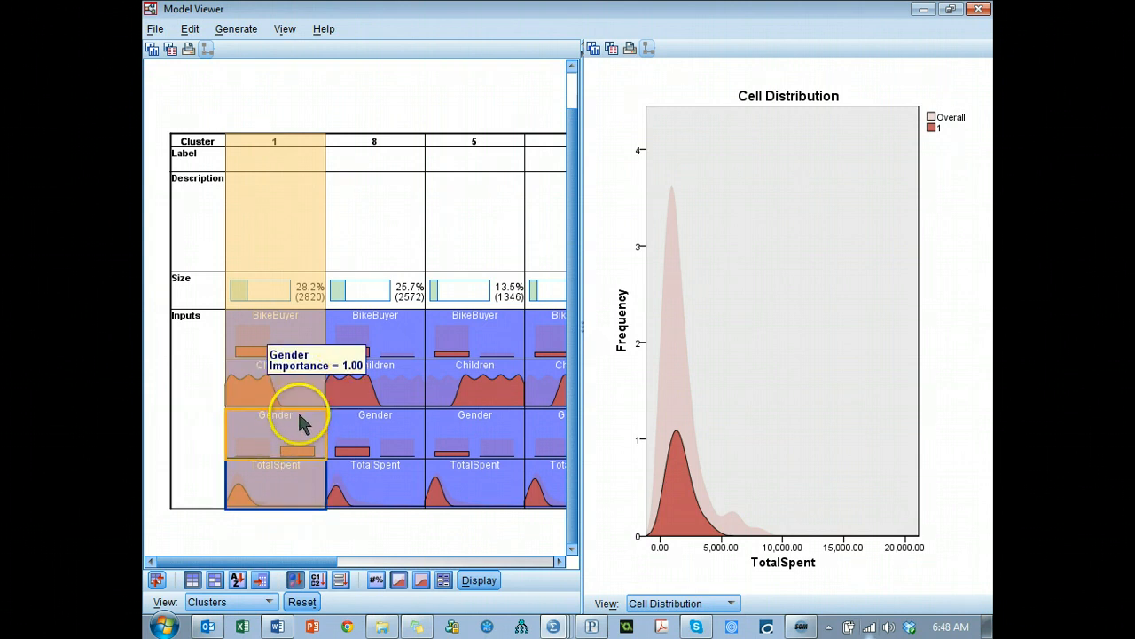
pyautogui.click(375, 344)
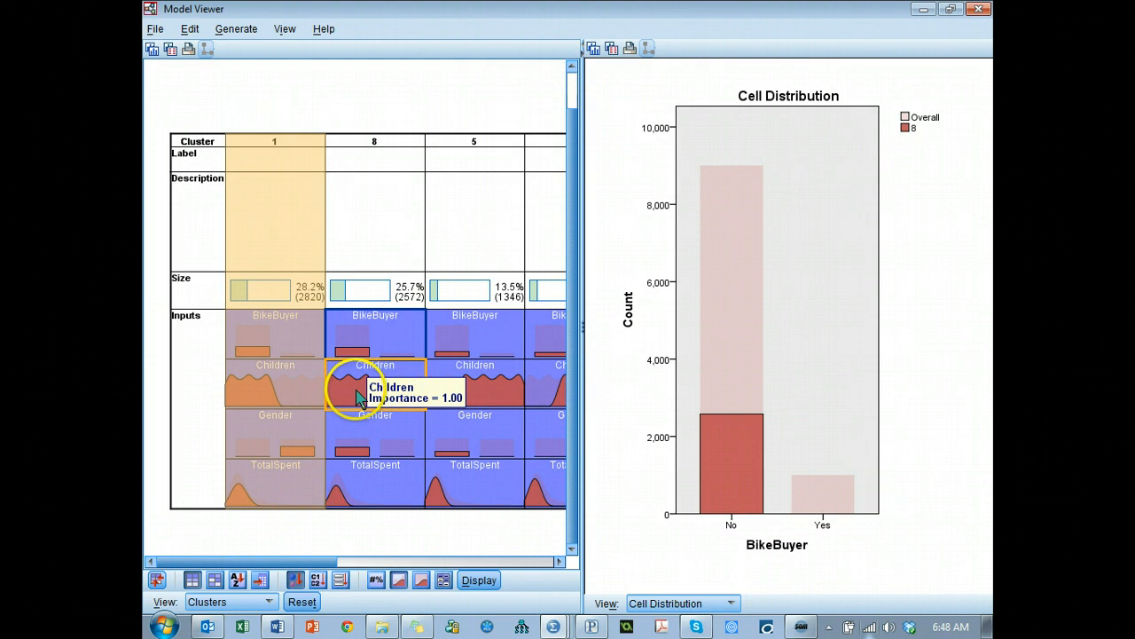
pyautogui.click(384, 445)
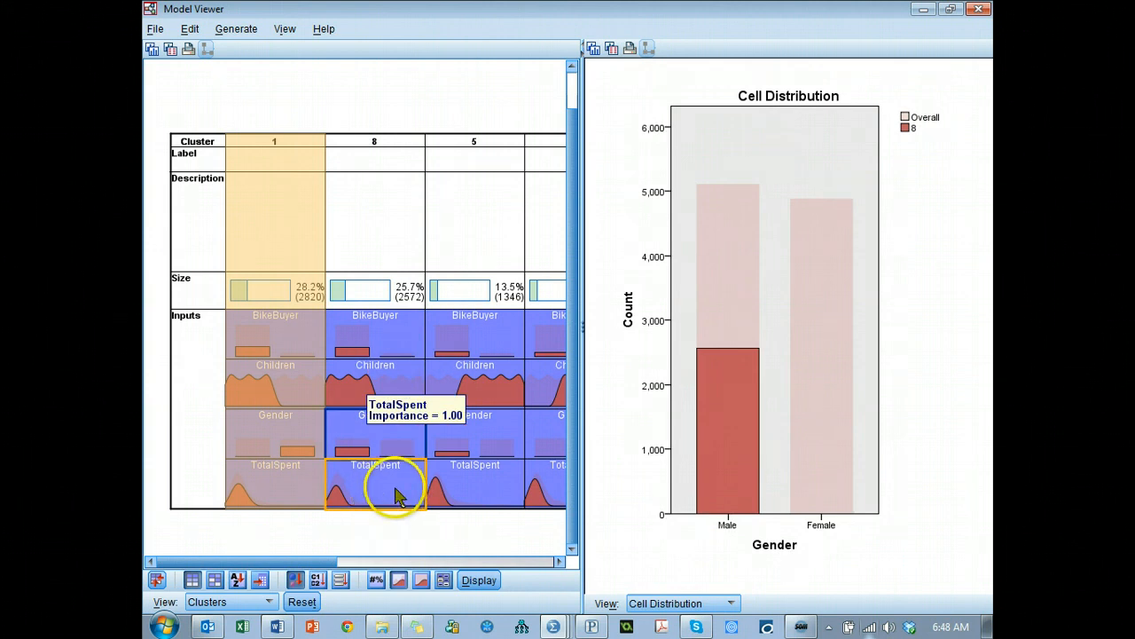
# - Examine the cell distributions of Children, Gender and TotalSpent for cluster 5
pyautogui.moveTo(311, 566); pyautogui.dragTo(405, 583)
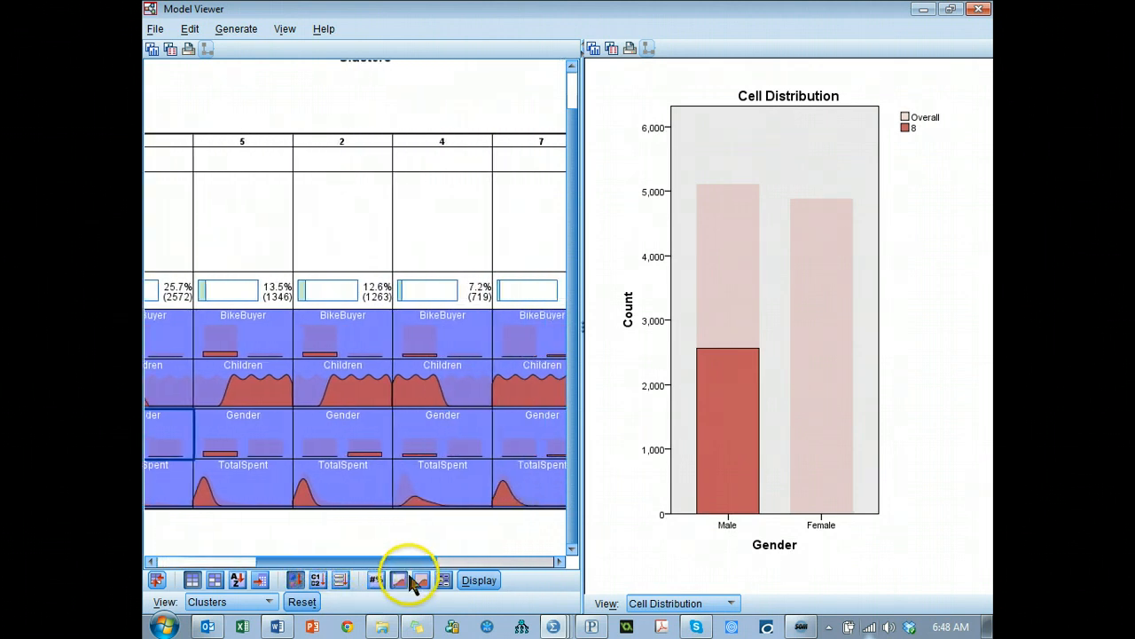
pyautogui.click(212, 406)
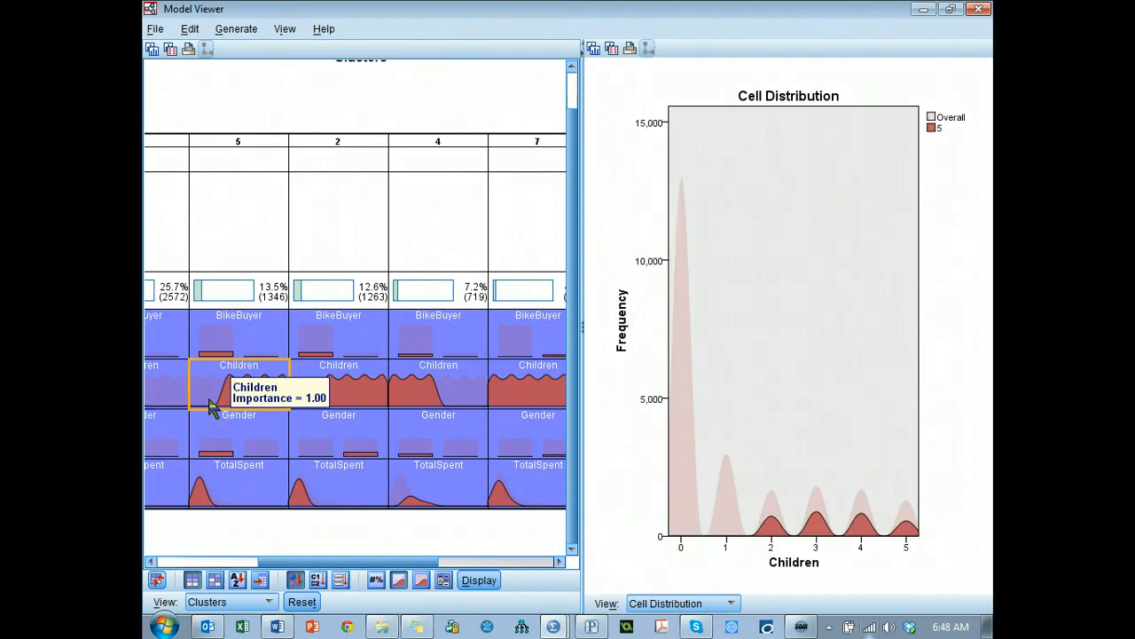
pyautogui.click(220, 447)
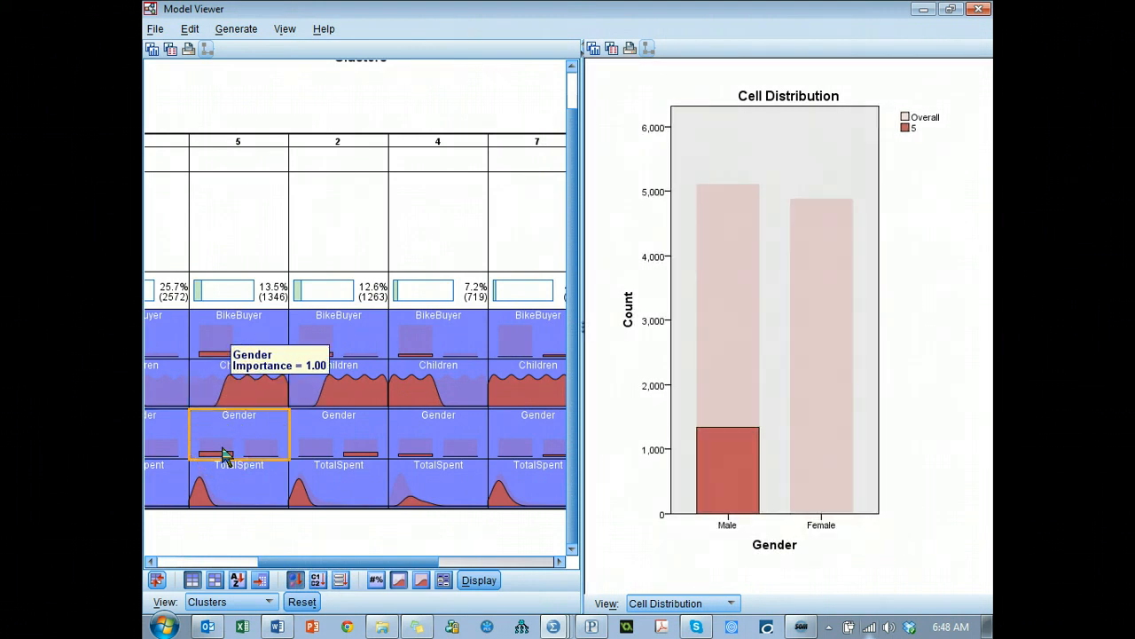
pyautogui.click(239, 488)
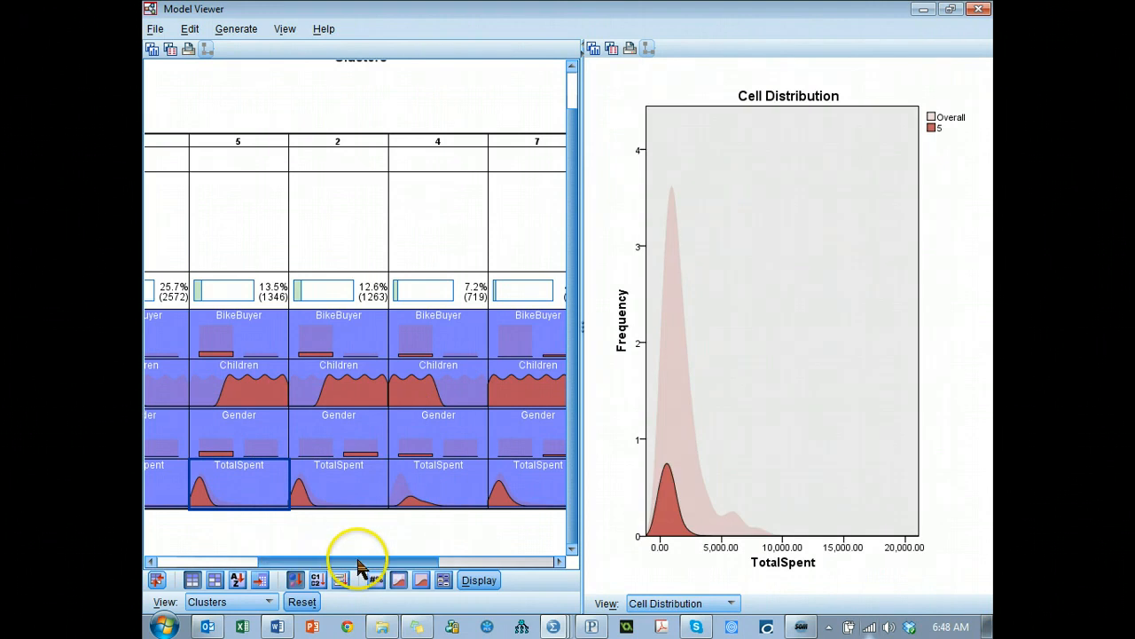
# - Examine the cell distributions of TotalSpent and Gender for cluster 3
pyautogui.moveTo(361, 563); pyautogui.dragTo(461, 582)
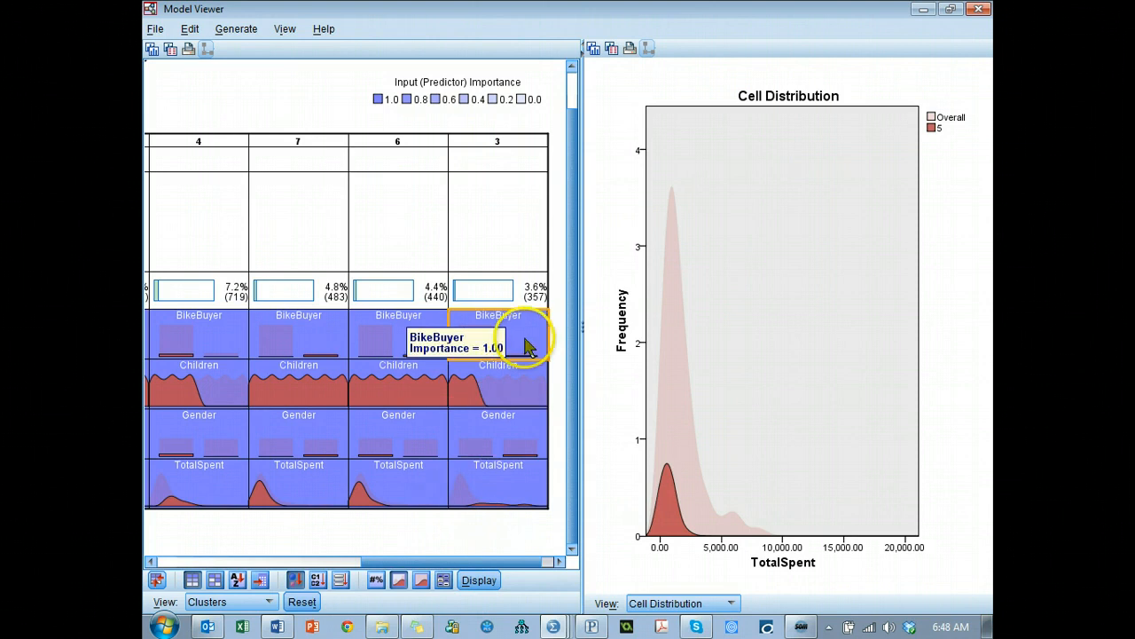
pyautogui.click(508, 493)
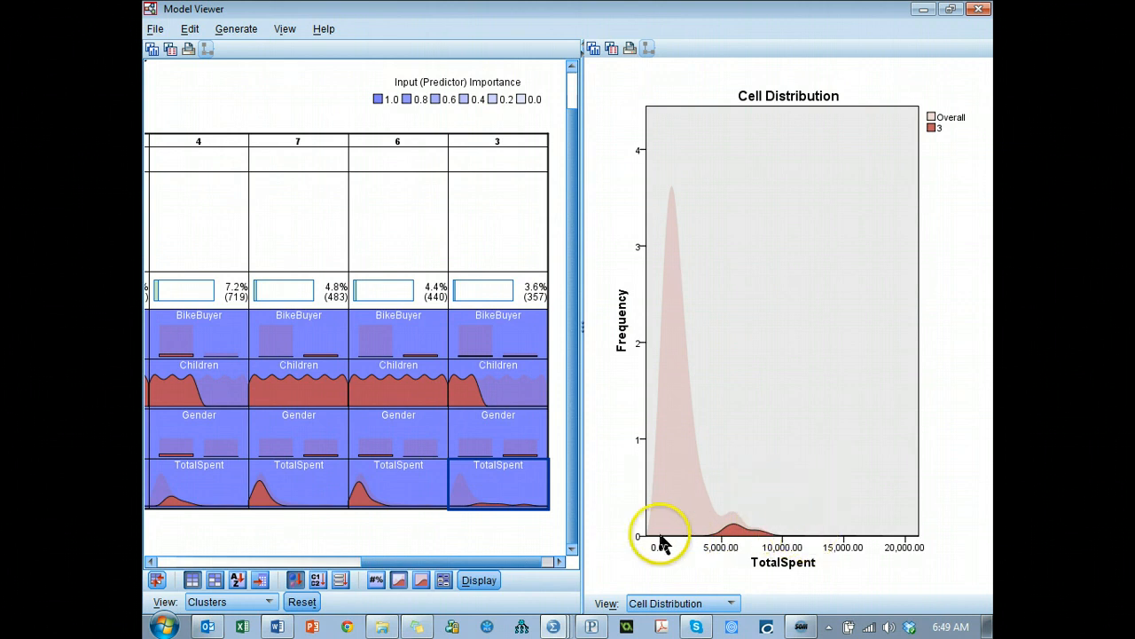
pyautogui.click(507, 446)
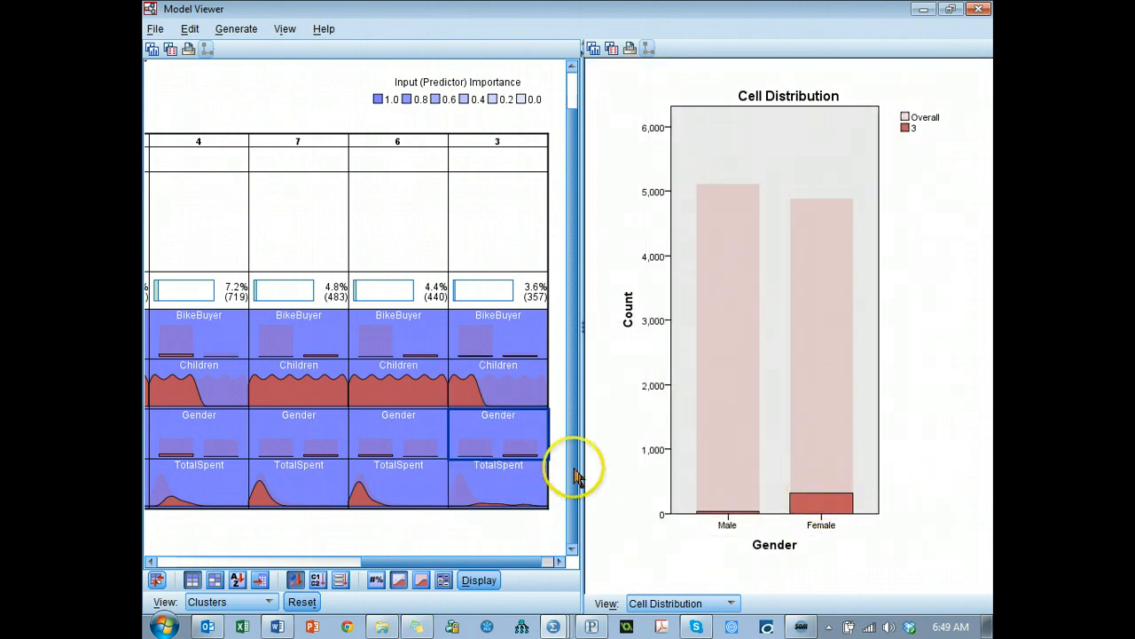
# - Examine the cell distribution of Children for cluster 6 and compare the inputs across all the clusters
pyautogui.click(407, 390)
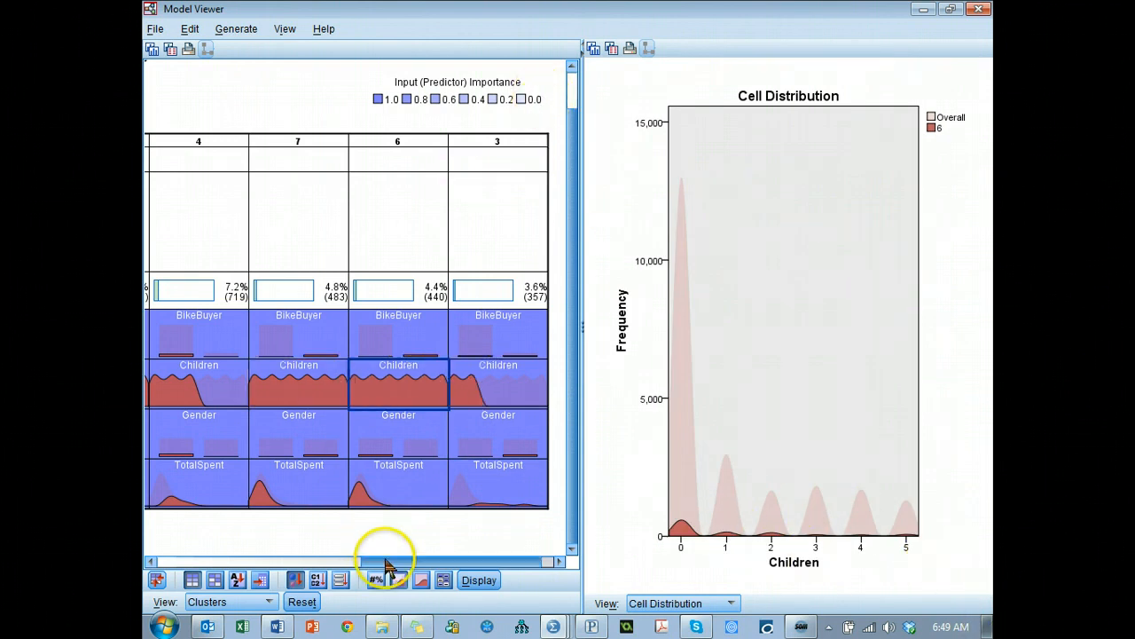
pyautogui.moveTo(387, 568); pyautogui.dragTo(199, 601)
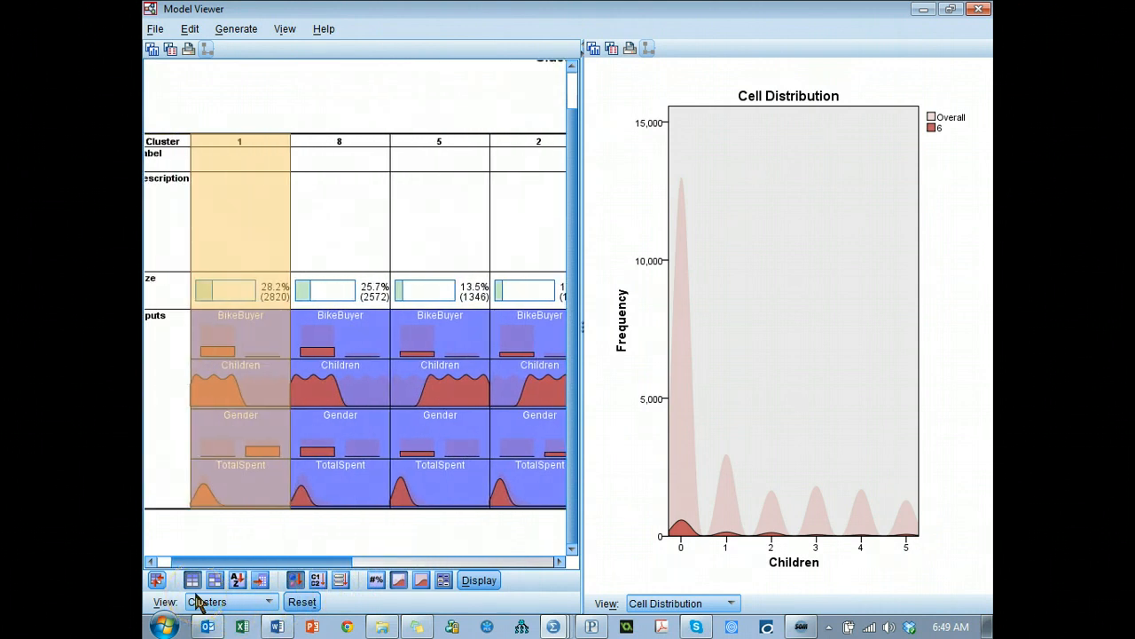
pyautogui.moveTo(199, 596); pyautogui.dragTo(203, 594)
pyautogui.moveTo(223, 591); pyautogui.dragTo(180, 559)
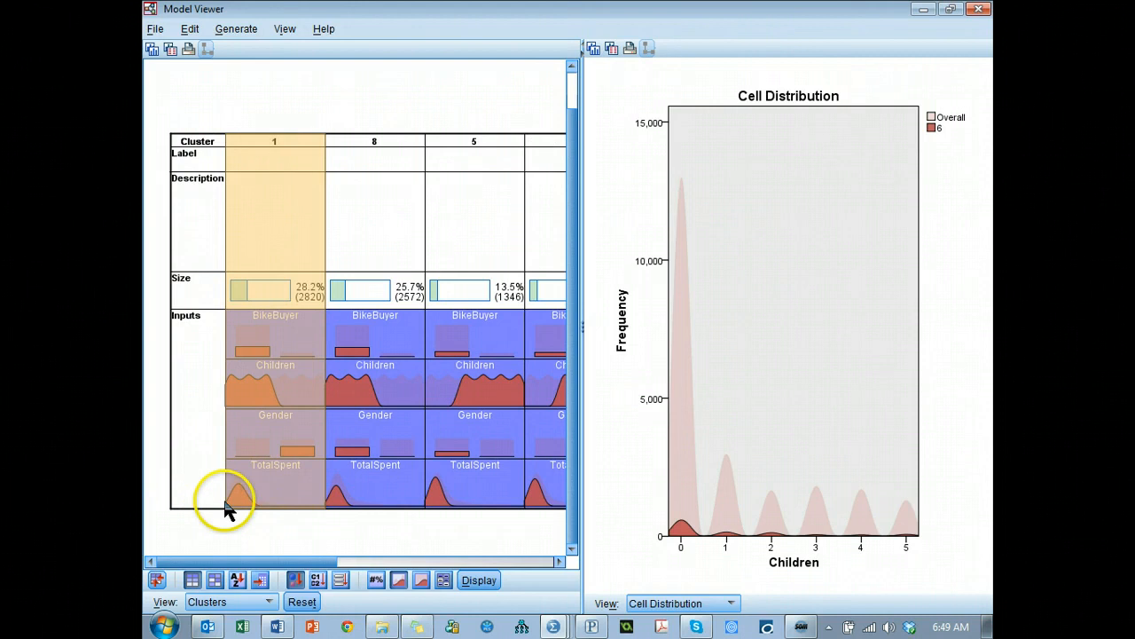
pyautogui.moveTo(311, 560); pyautogui.dragTo(499, 565)
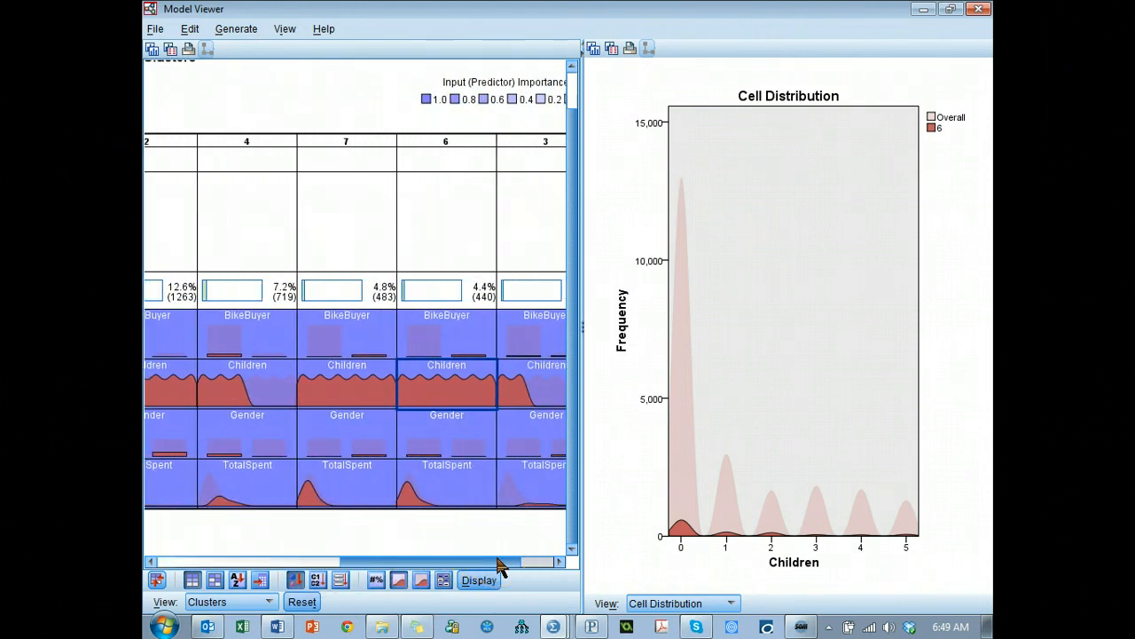
pyautogui.moveTo(499, 565); pyautogui.dragTo(532, 568)
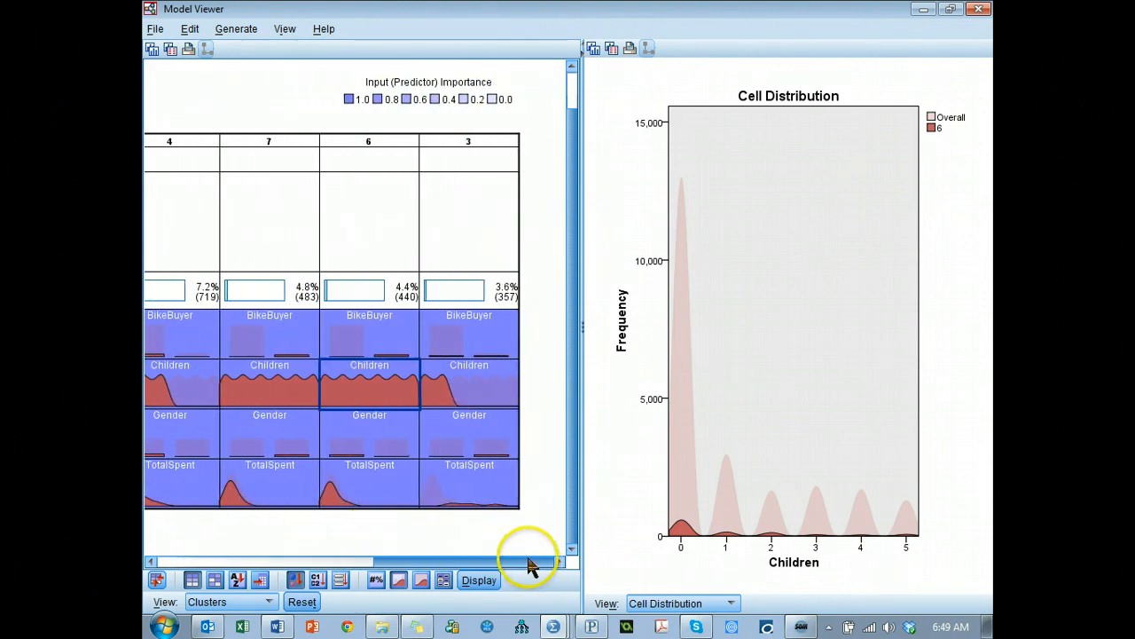
# - Examine the cell distributions of BikeBuyer for clusters 6 and 7
pyautogui.click(364, 328)
pyautogui.click(277, 346)
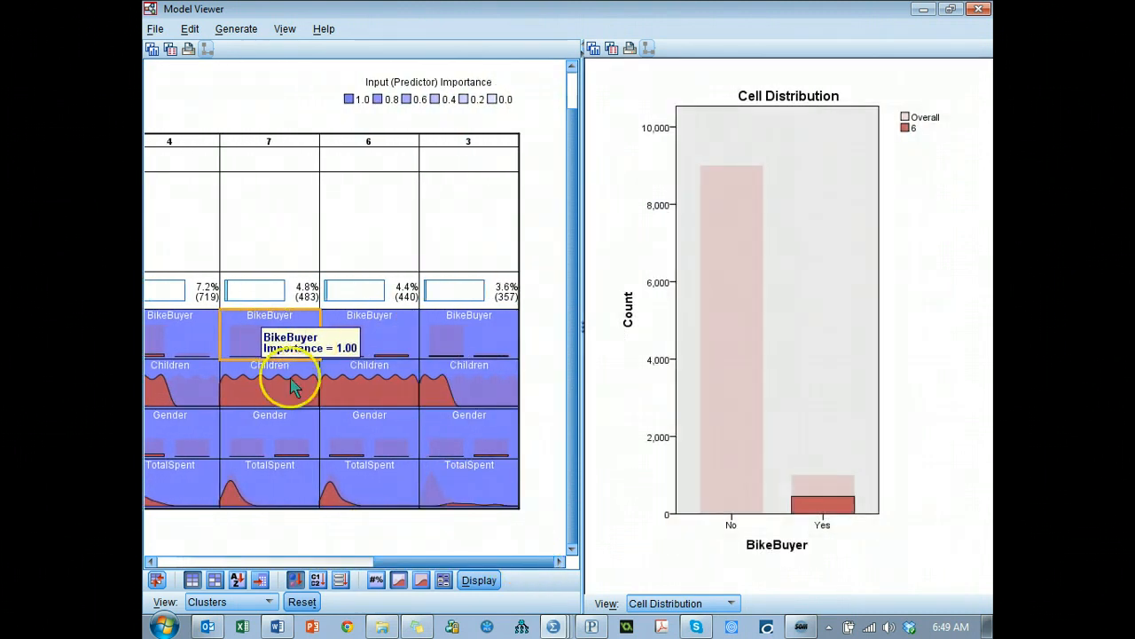
pyautogui.moveTo(453, 561); pyautogui.dragTo(256, 568)
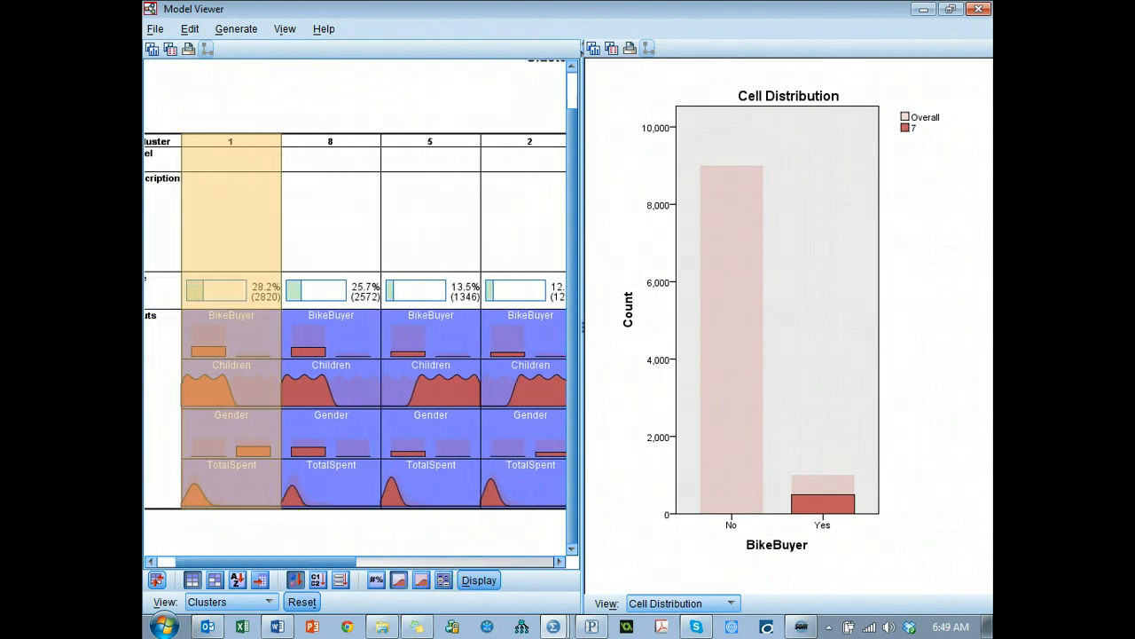
# - Close the Model Viewer and bring the clusters table of the TwoStep output into view
pyautogui.click(978, 10)
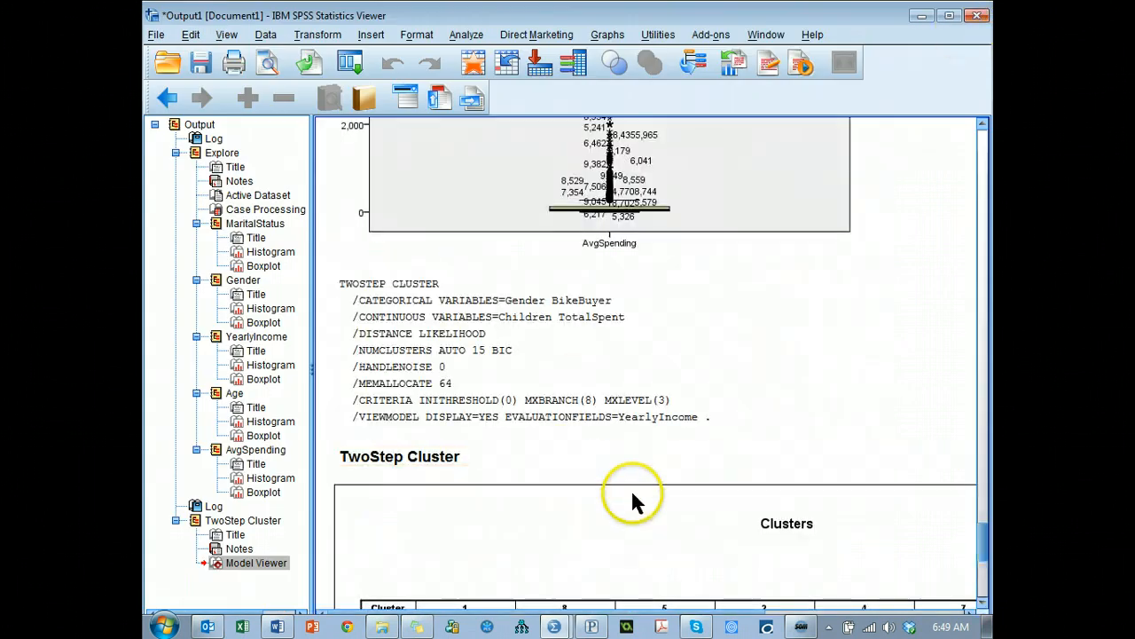
pyautogui.click(760, 357)
pyautogui.scroll(-3, 759, 356)
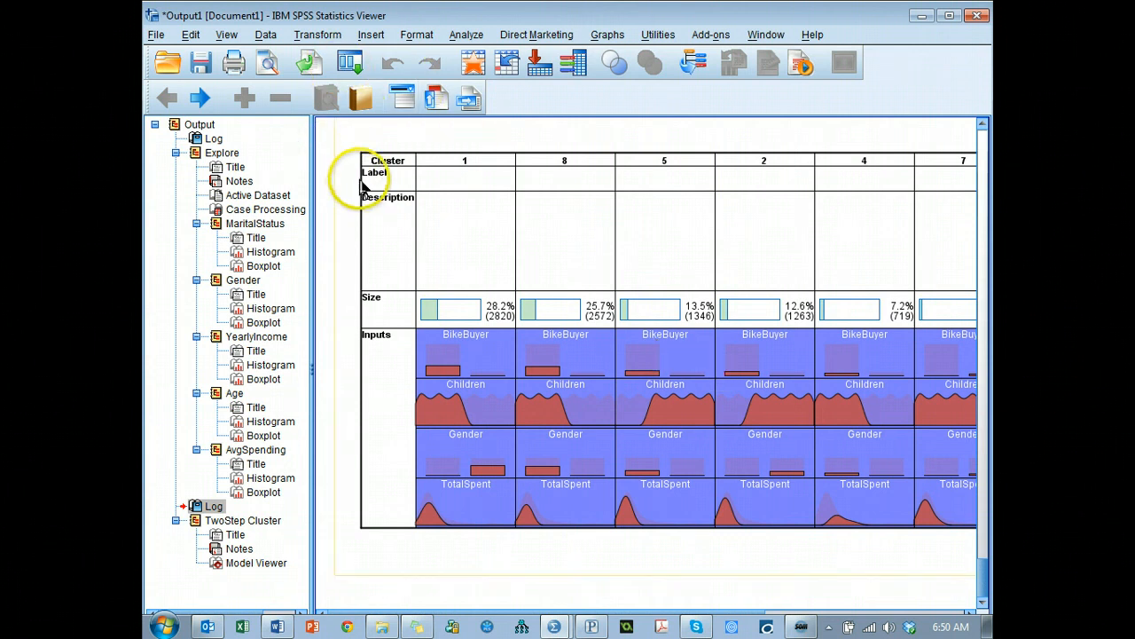
# - Reopen the TwoStep Cluster Analysis setup and replace TotalSpent with Age in the continuous variables
pyautogui.click(349, 64)
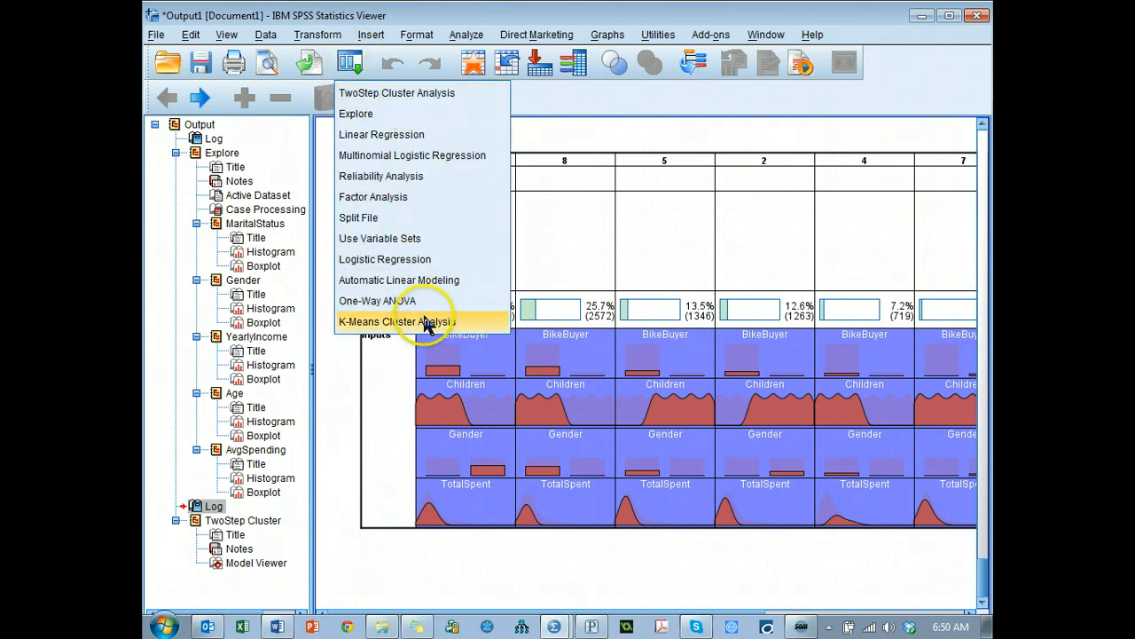
pyautogui.click(472, 92)
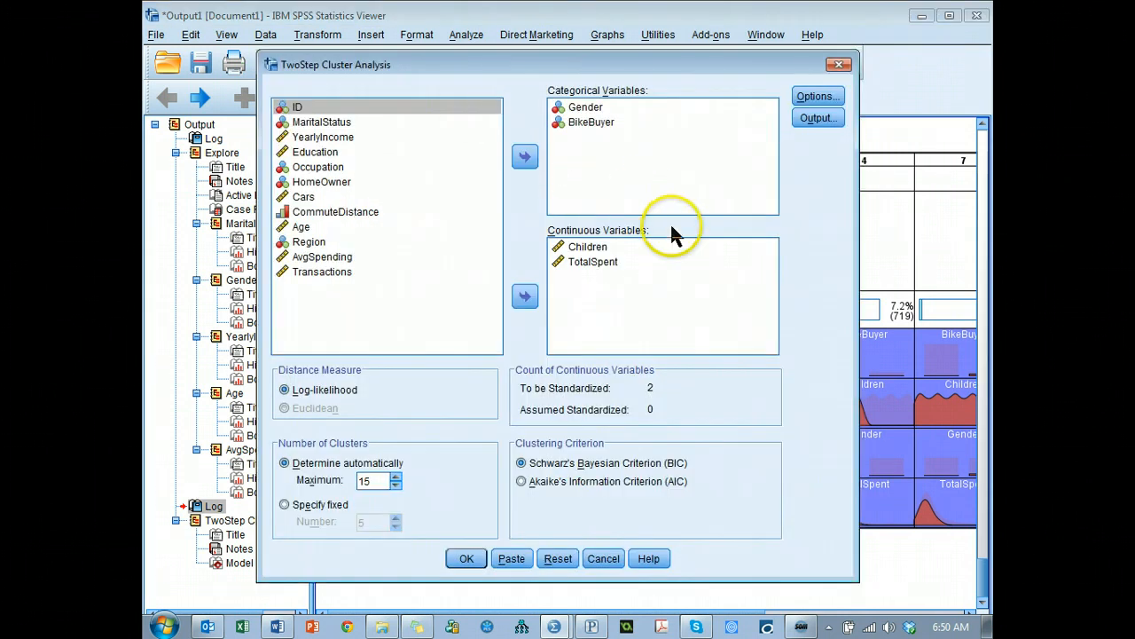
pyautogui.click(596, 262)
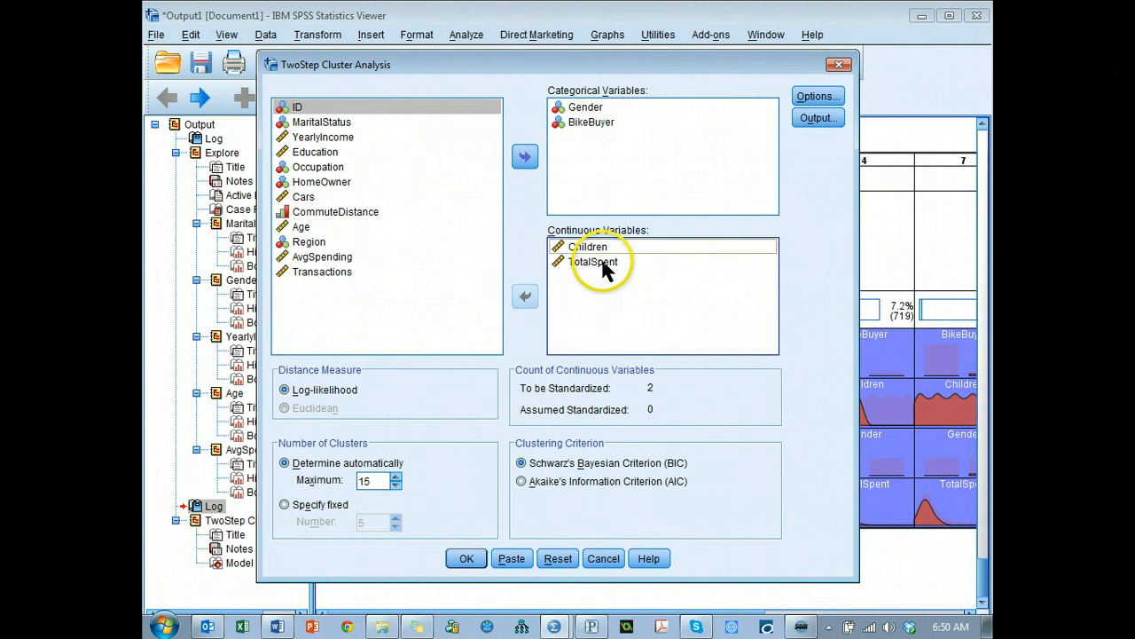
pyautogui.click(527, 298)
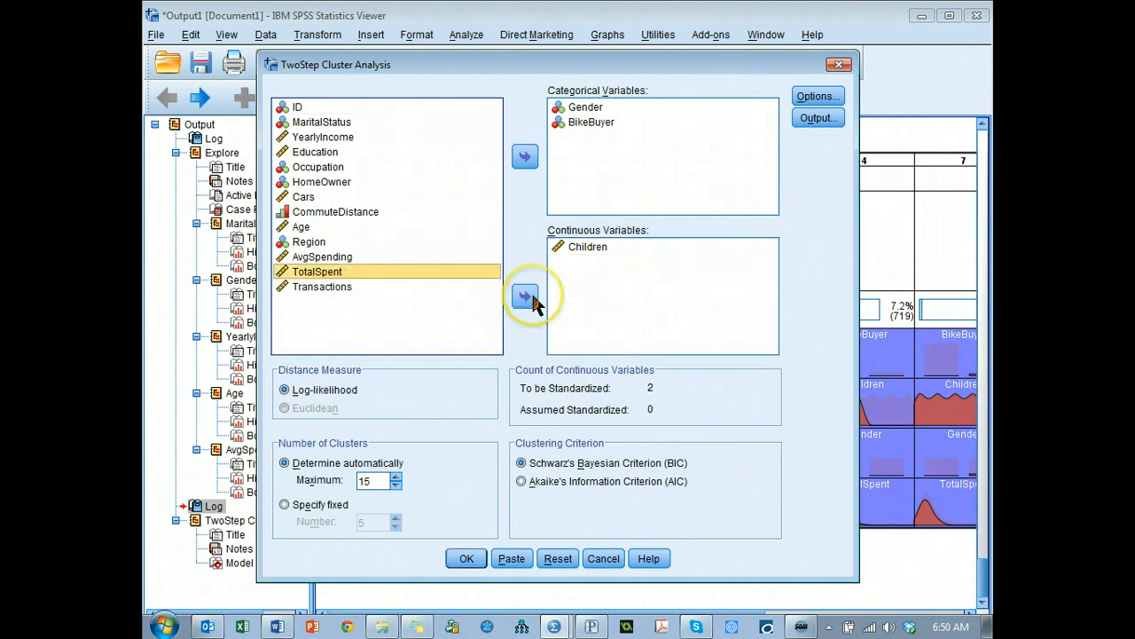
pyautogui.click(293, 227)
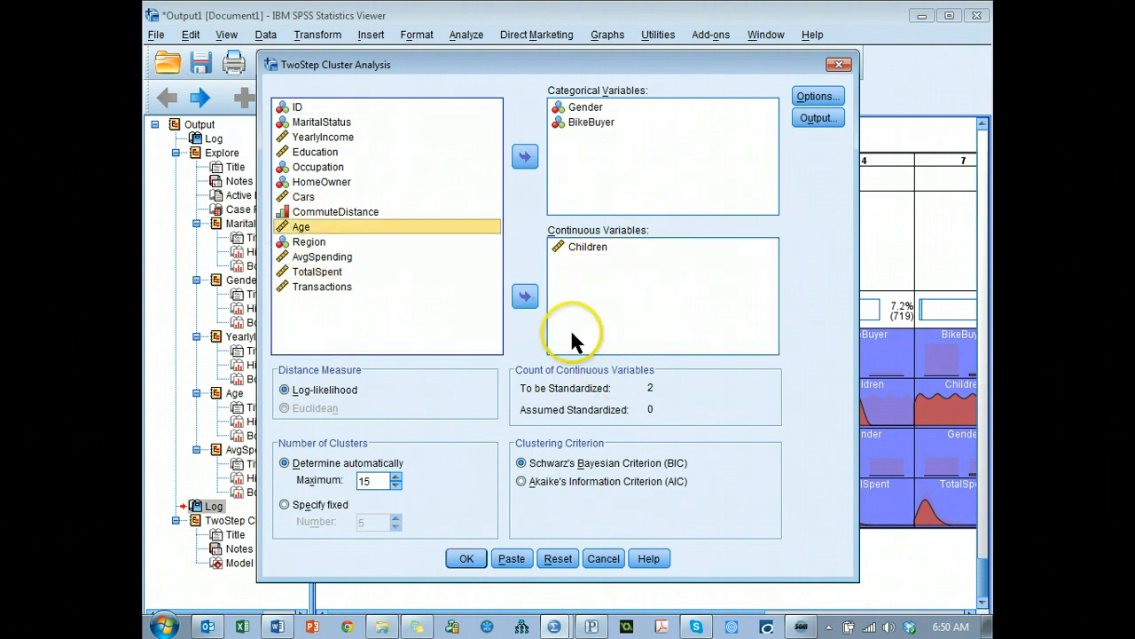
pyautogui.click(525, 298)
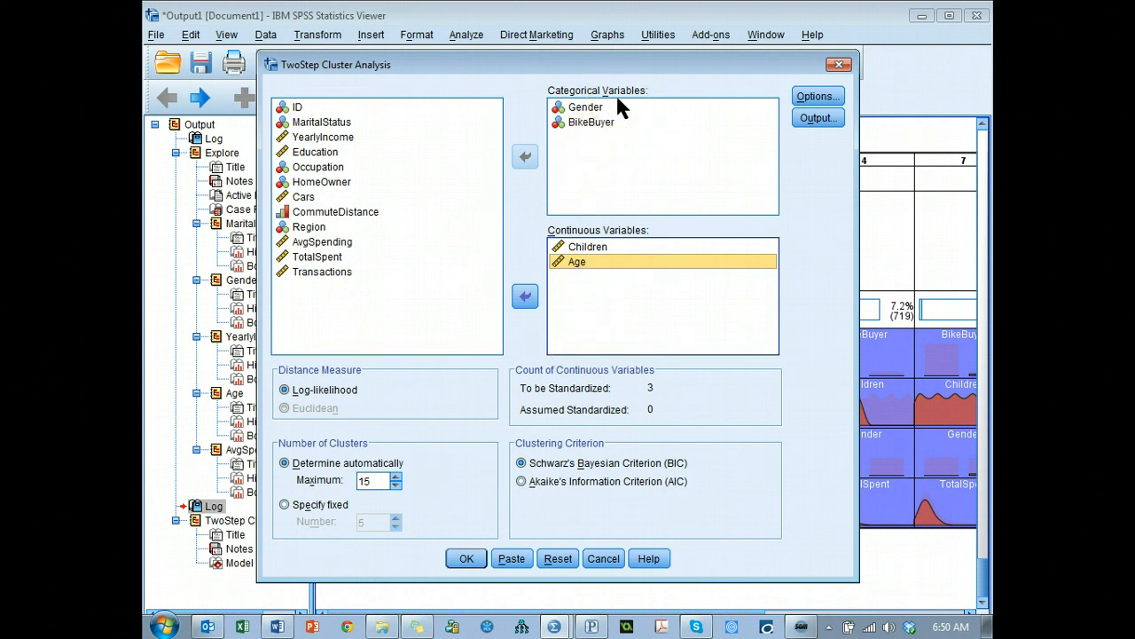
pyautogui.click(612, 263)
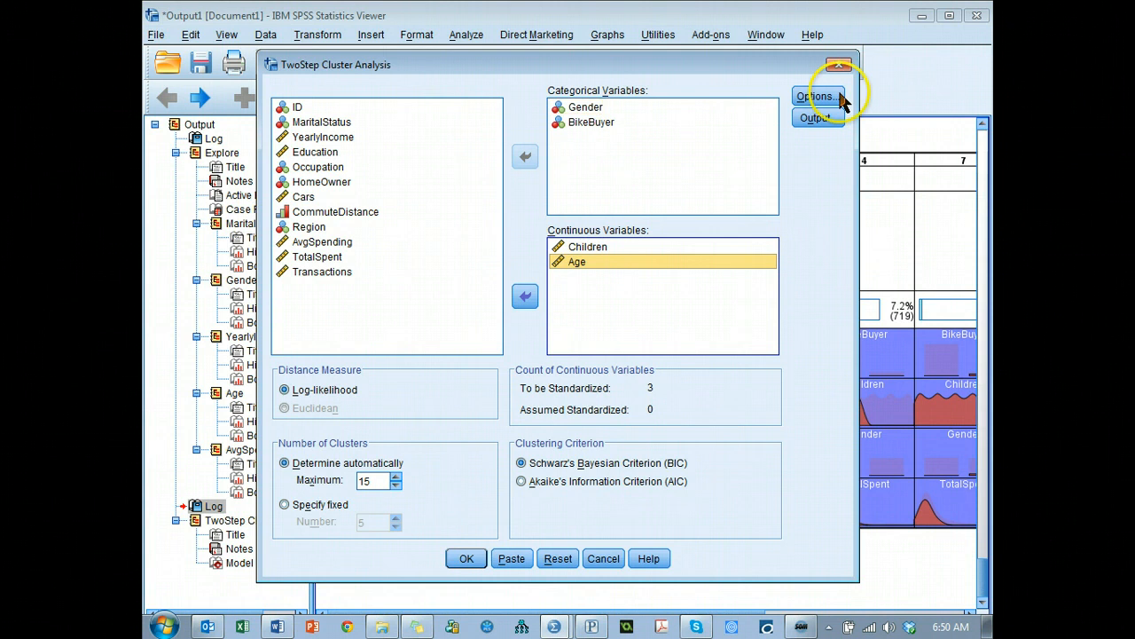
# - Specify a fixed number of 4 clusters and run the TwoStep cluster analysis
pyautogui.click(284, 505)
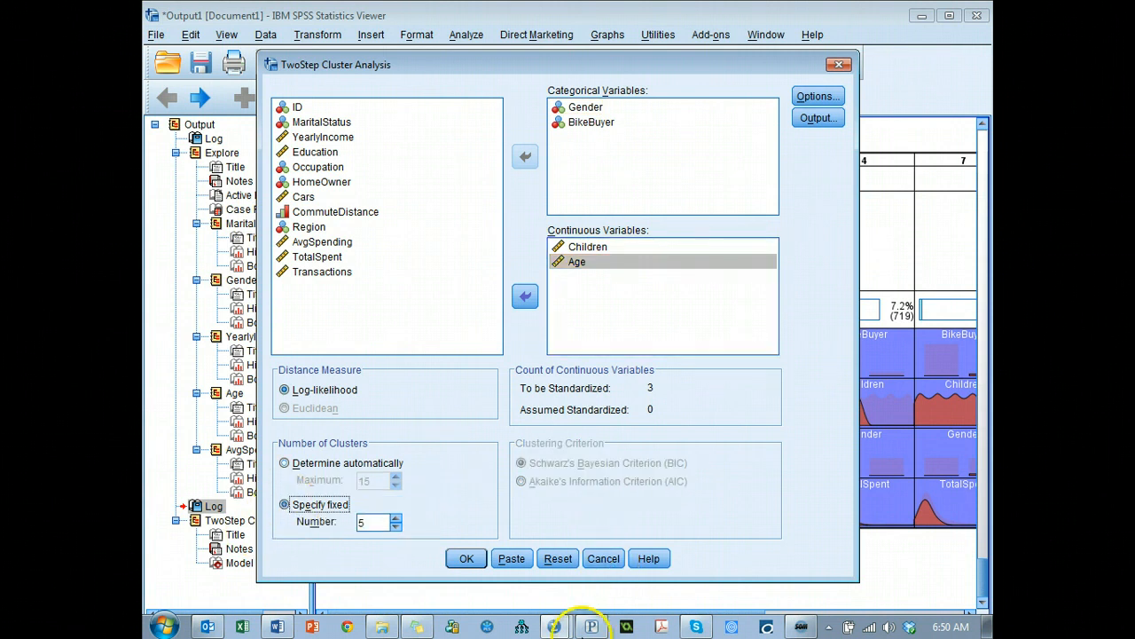
pyautogui.moveTo(374, 522); pyautogui.dragTo(304, 543)
pyautogui.write('5')
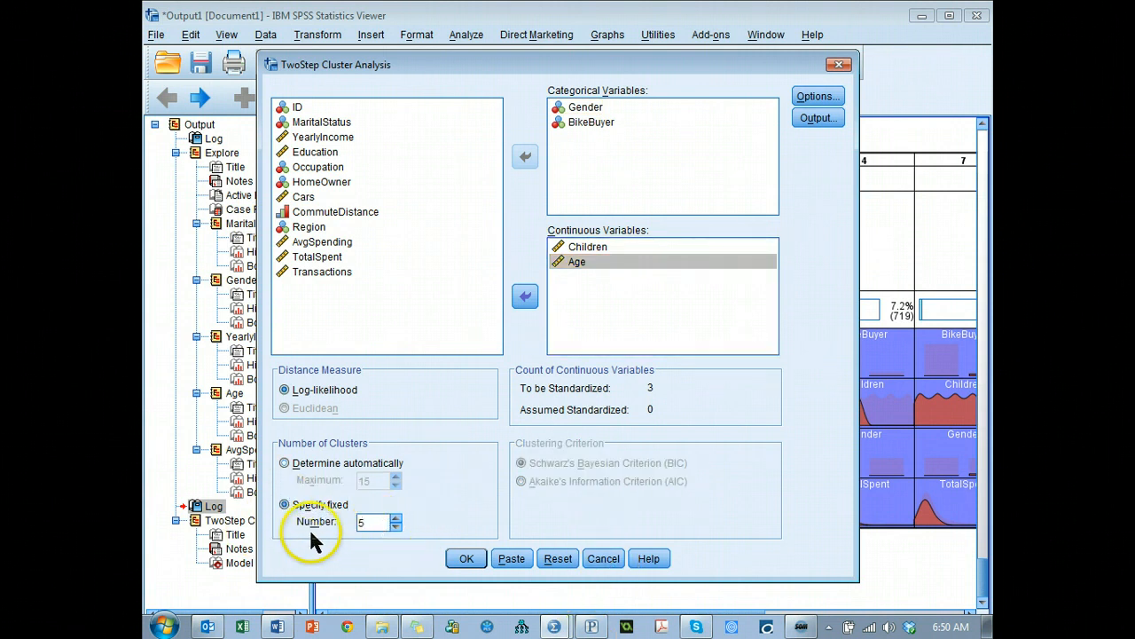
pyautogui.press('BackSpace')
pyautogui.write('4')
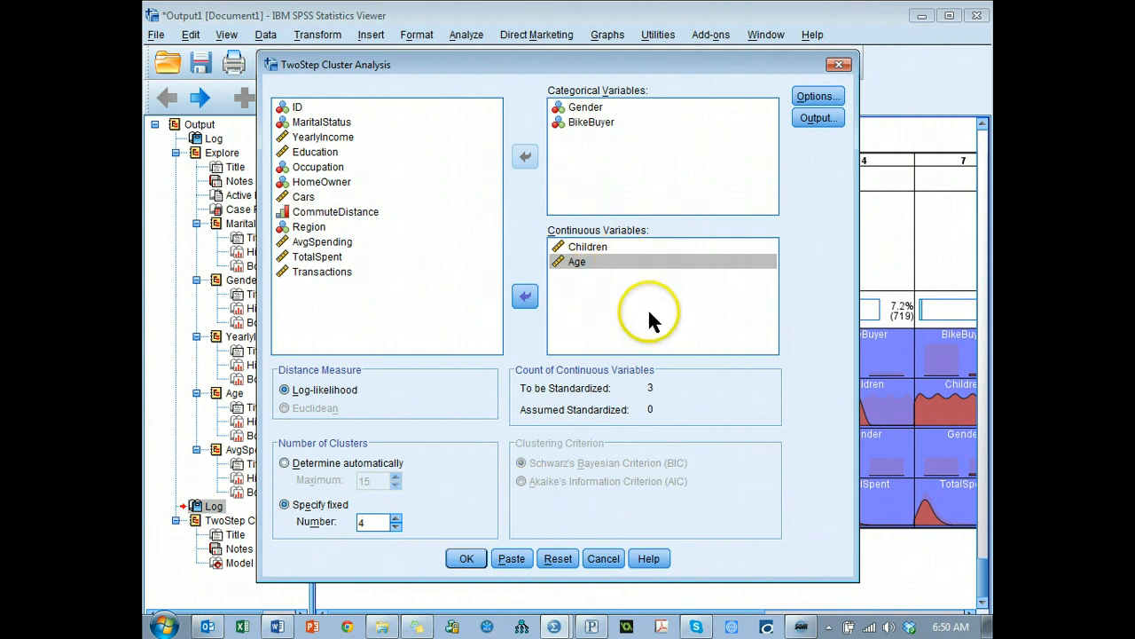
pyautogui.click(467, 560)
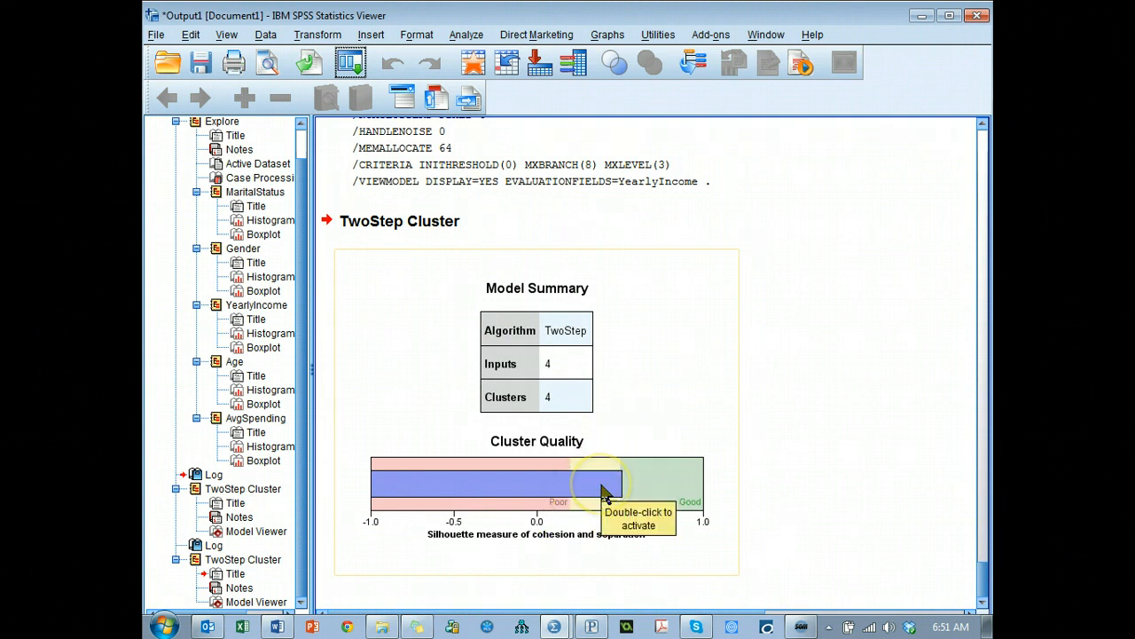
# - Open the new four-cluster model for viewing and display the cluster comparison for cluster 1 from the Clusters view
pyautogui.doubleClick(602, 491)
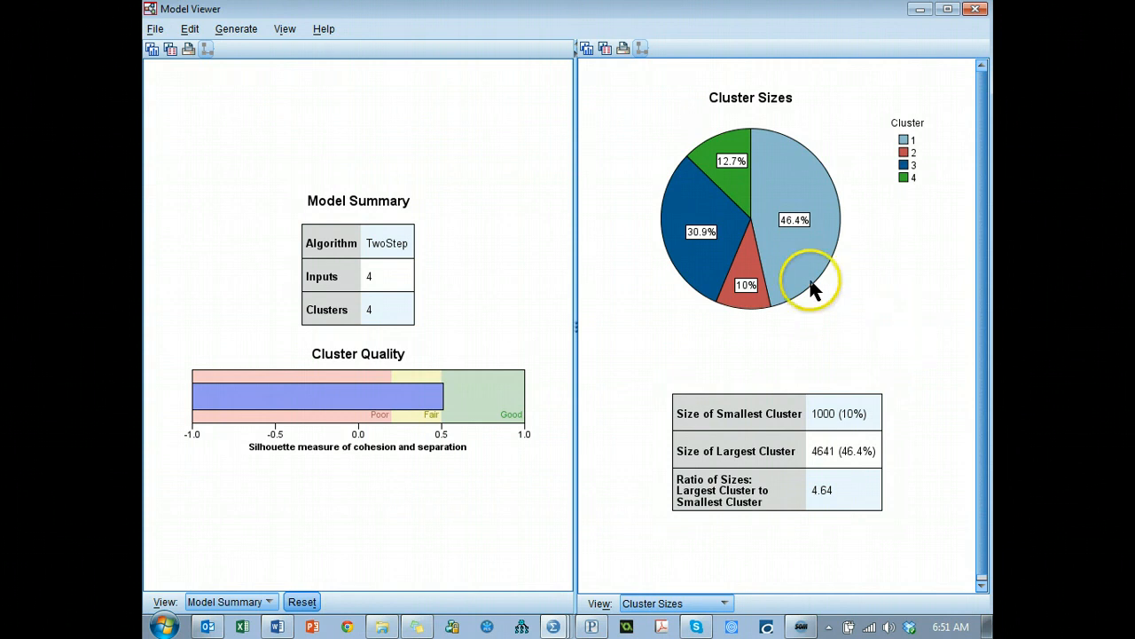
pyautogui.moveTo(796, 215)
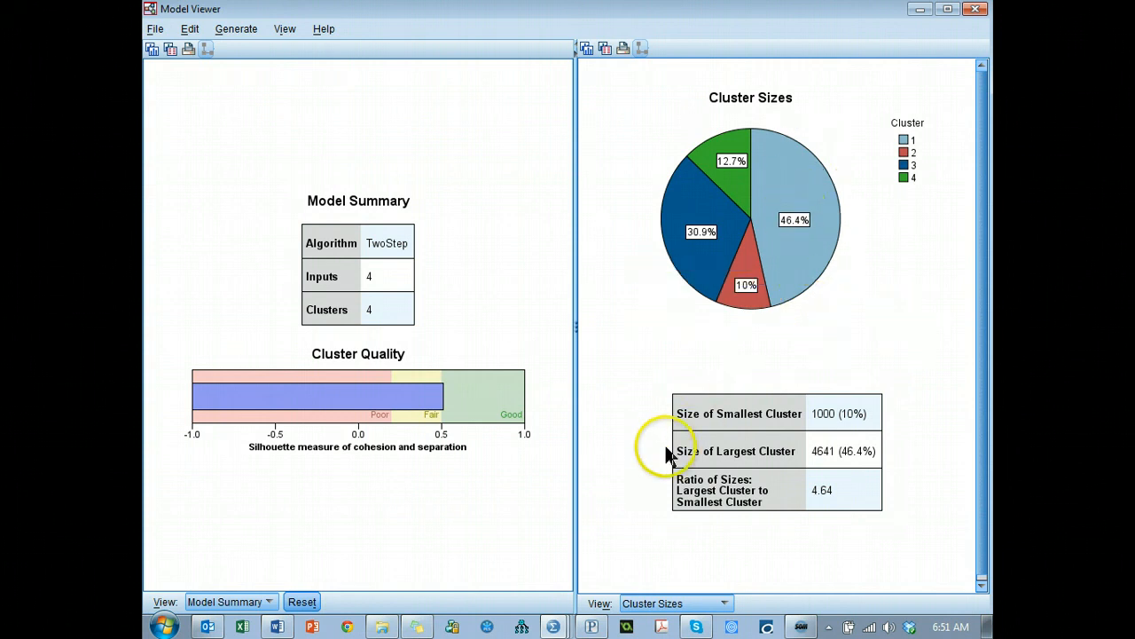
pyautogui.click(270, 602)
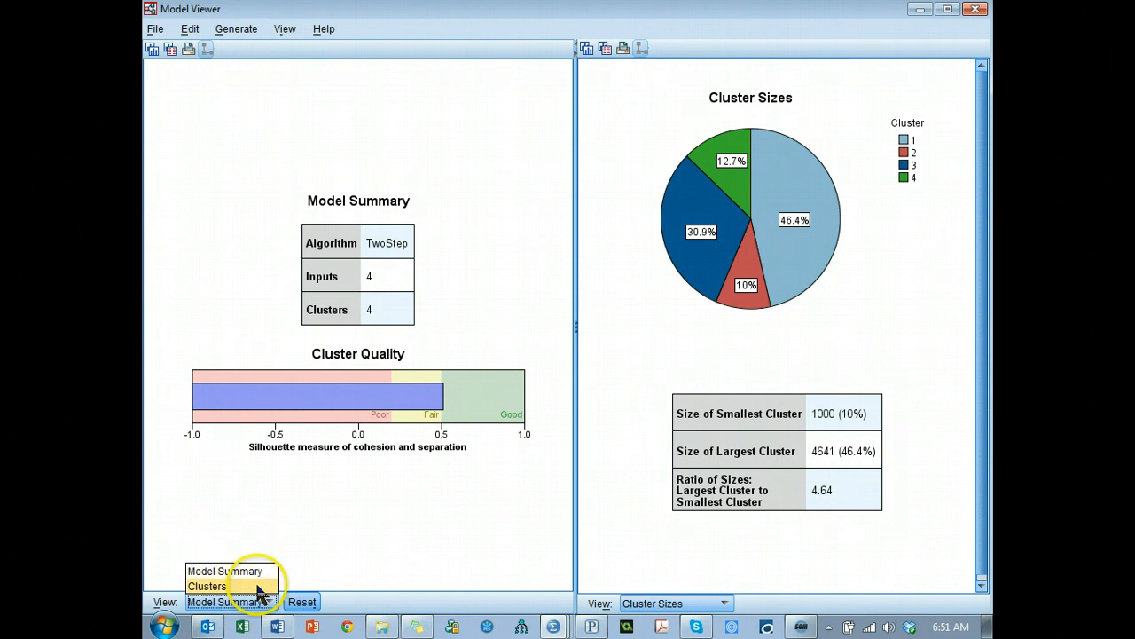
pyautogui.click(262, 586)
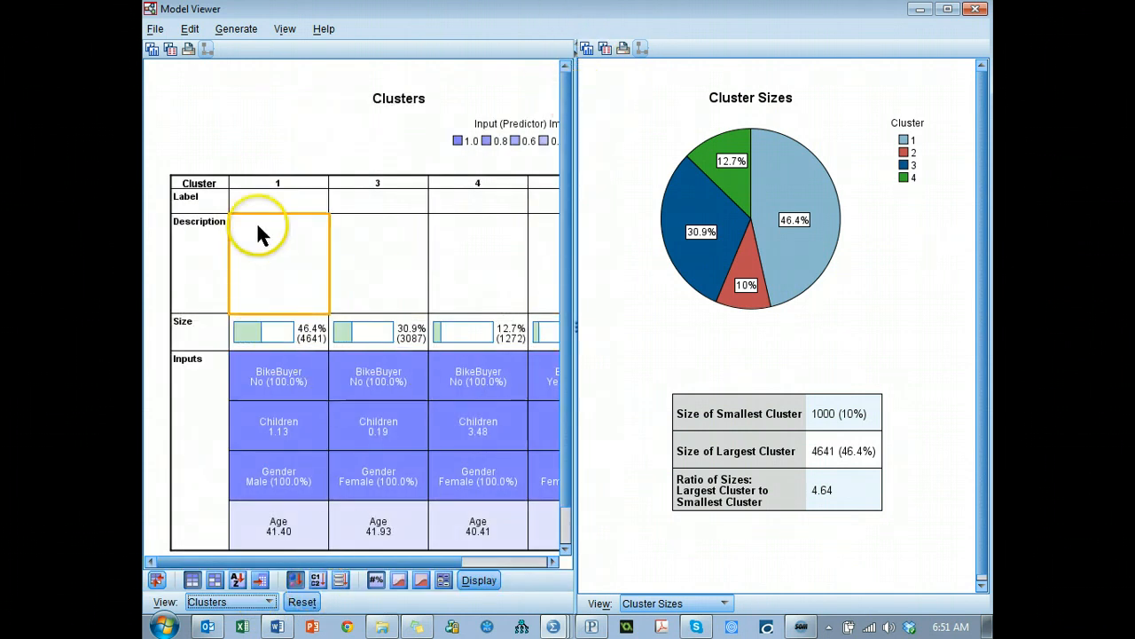
pyautogui.click(278, 182)
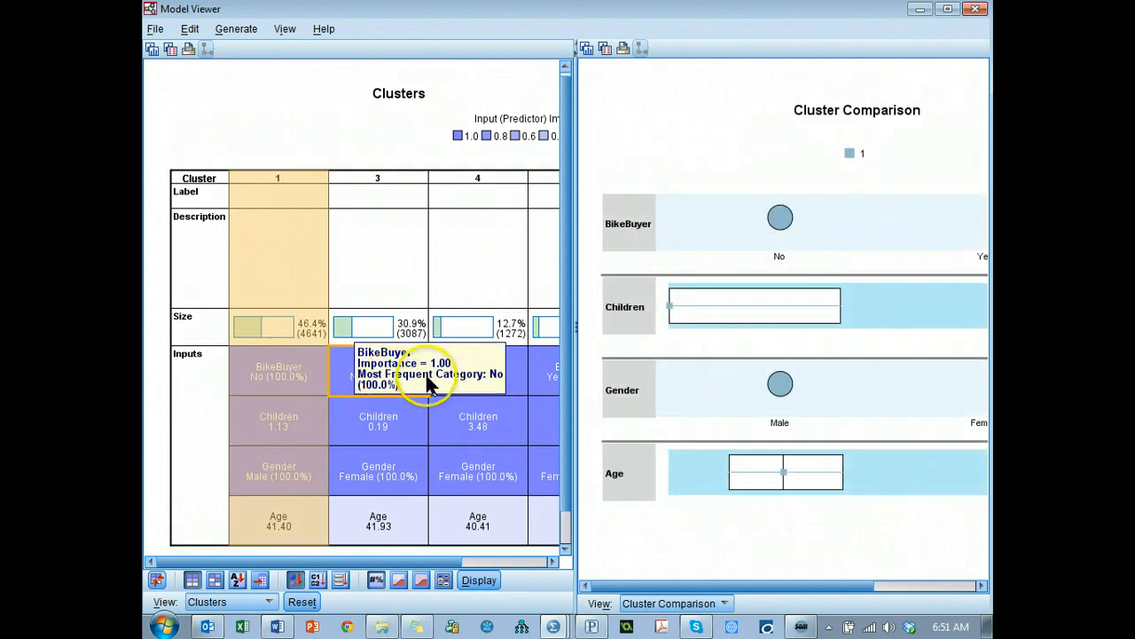
# - Show distributions in the cluster table cells and examine Children and BikeBuyer for cluster 2
pyautogui.click(399, 582)
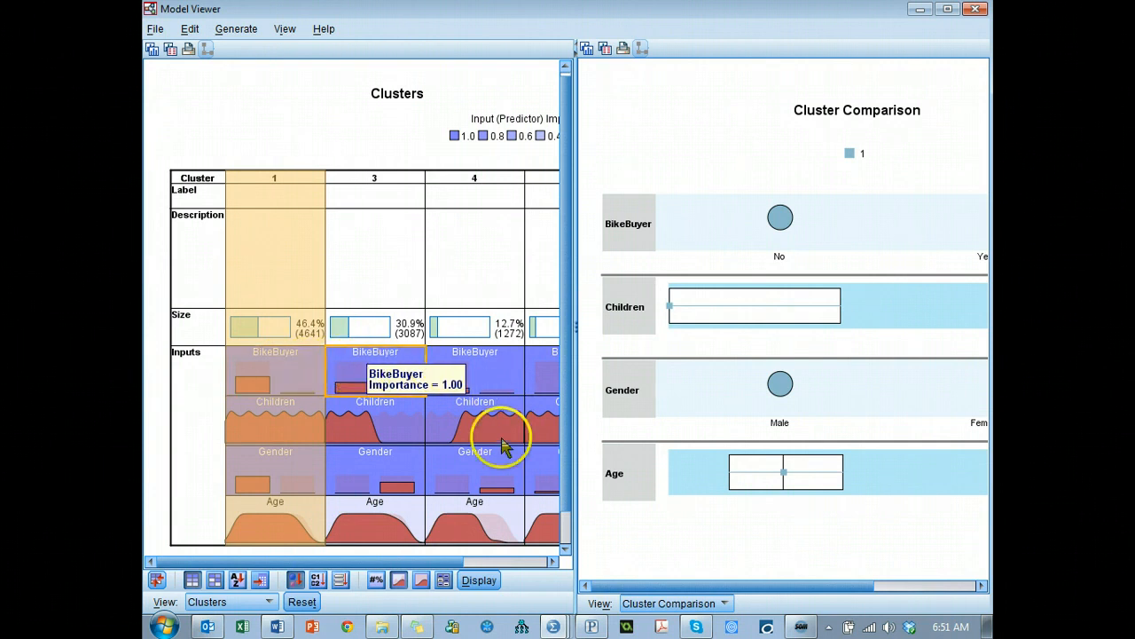
pyautogui.moveTo(447, 560); pyautogui.dragTo(546, 505)
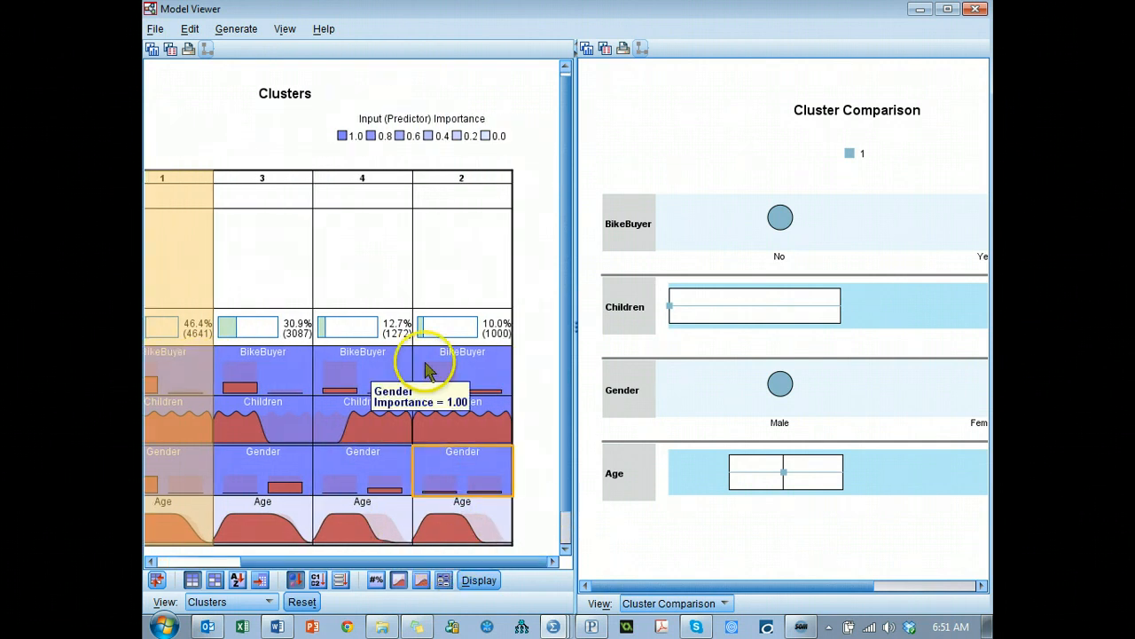
pyautogui.click(454, 426)
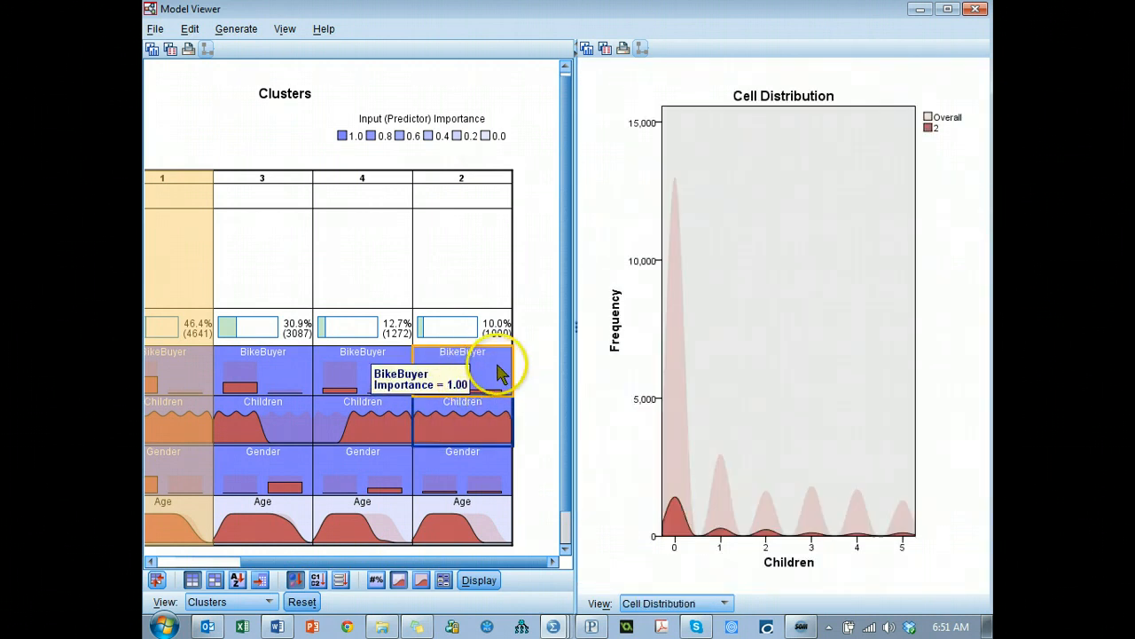
pyautogui.click(498, 372)
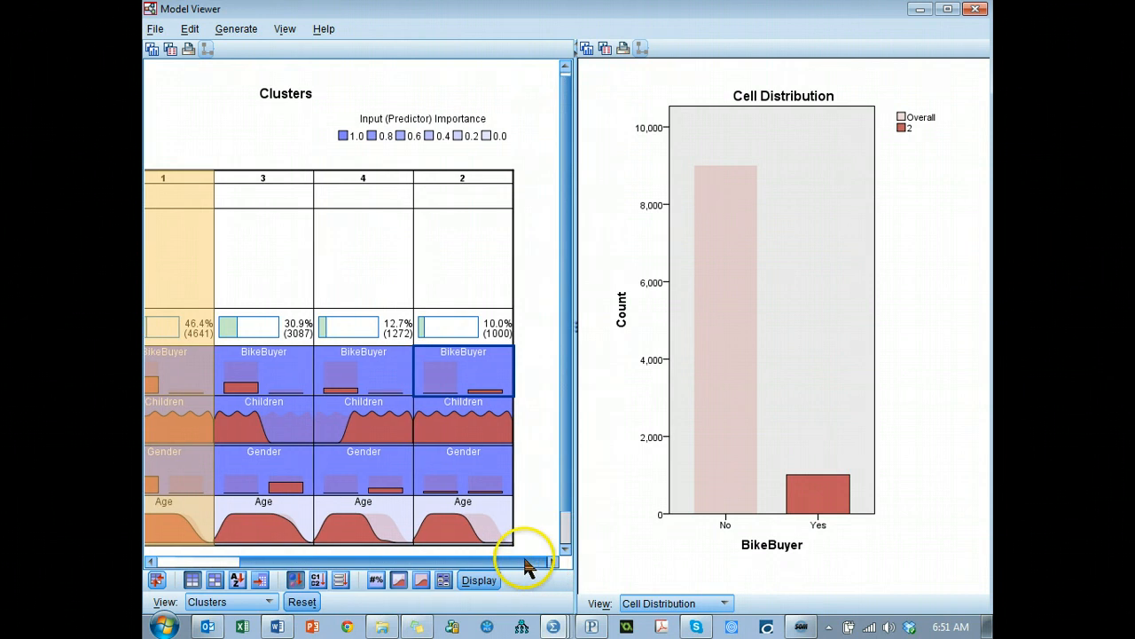
# - Turn on evaluation fields in the clusters display so that YearlyIncome is included in the table
pyautogui.moveTo(526, 560); pyautogui.dragTo(398, 541)
pyautogui.scroll(-1, 567, 496)
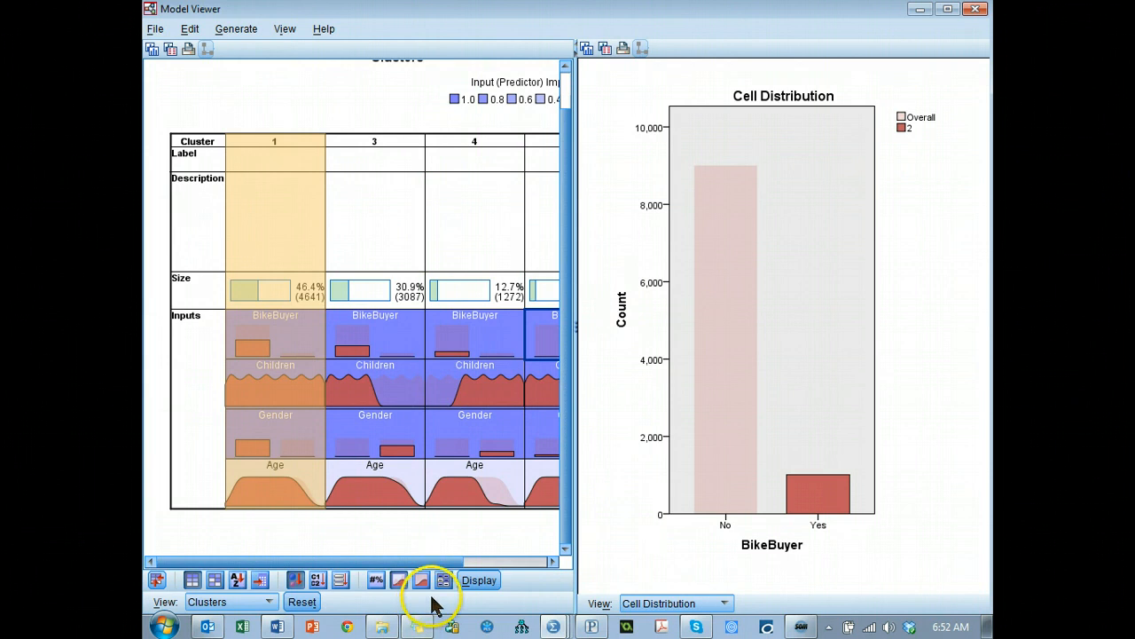
pyautogui.moveTo(383, 625)
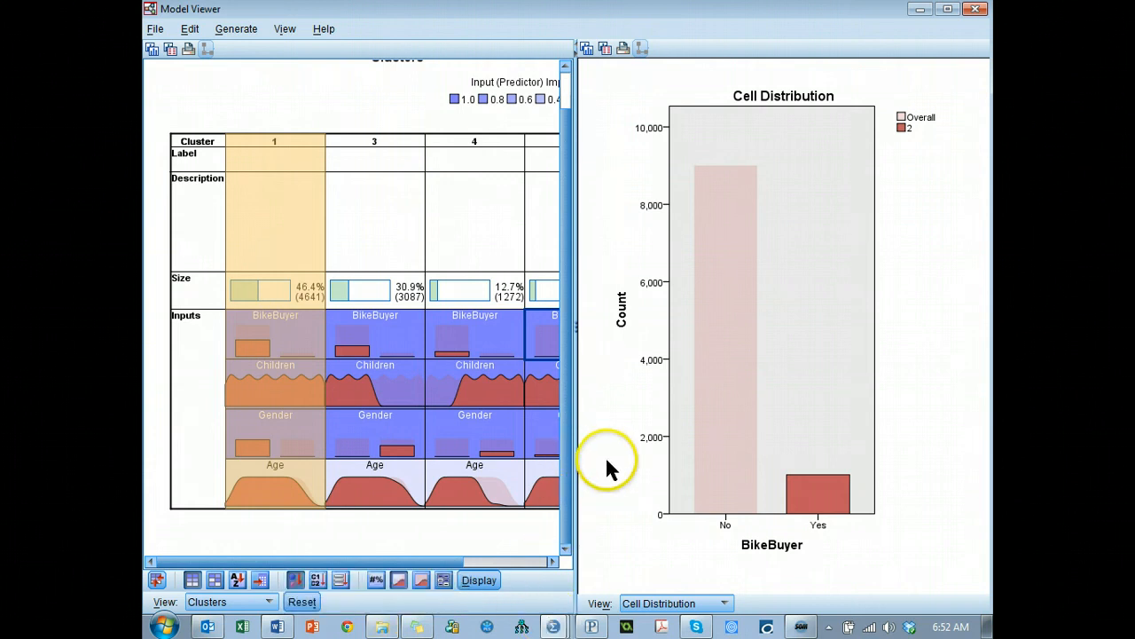
pyautogui.click(479, 581)
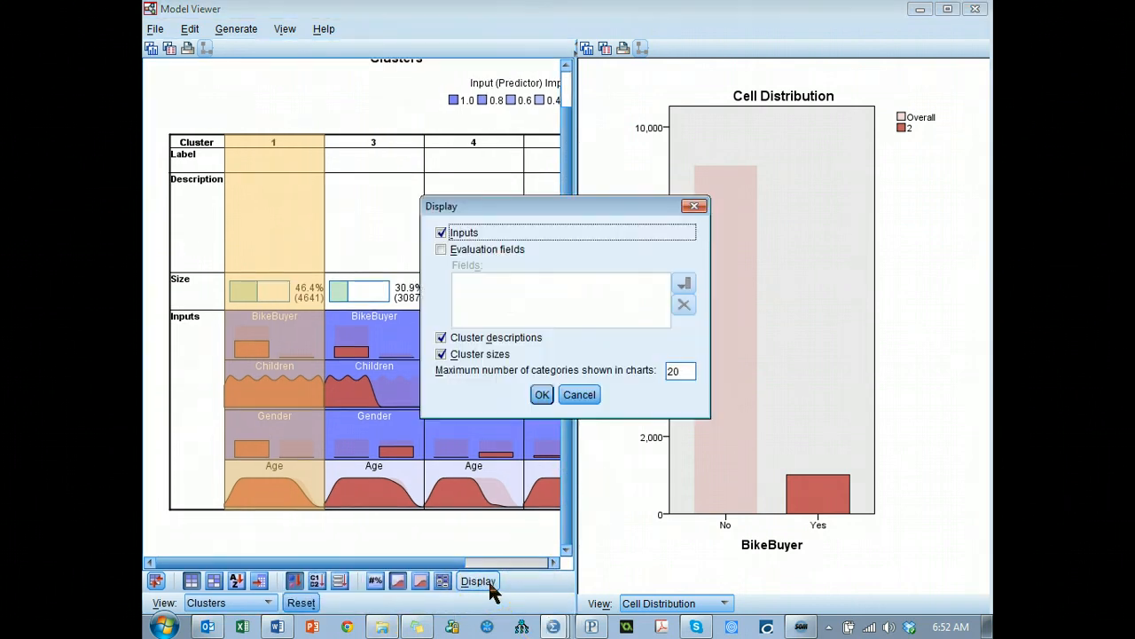
pyautogui.click(441, 250)
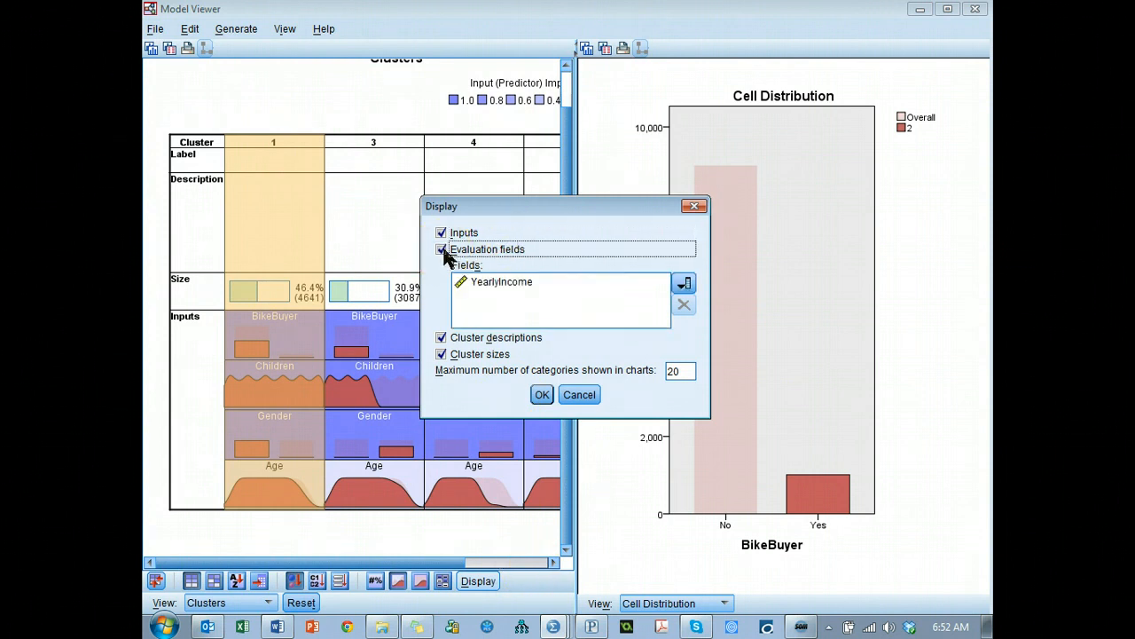
pyautogui.click(502, 281)
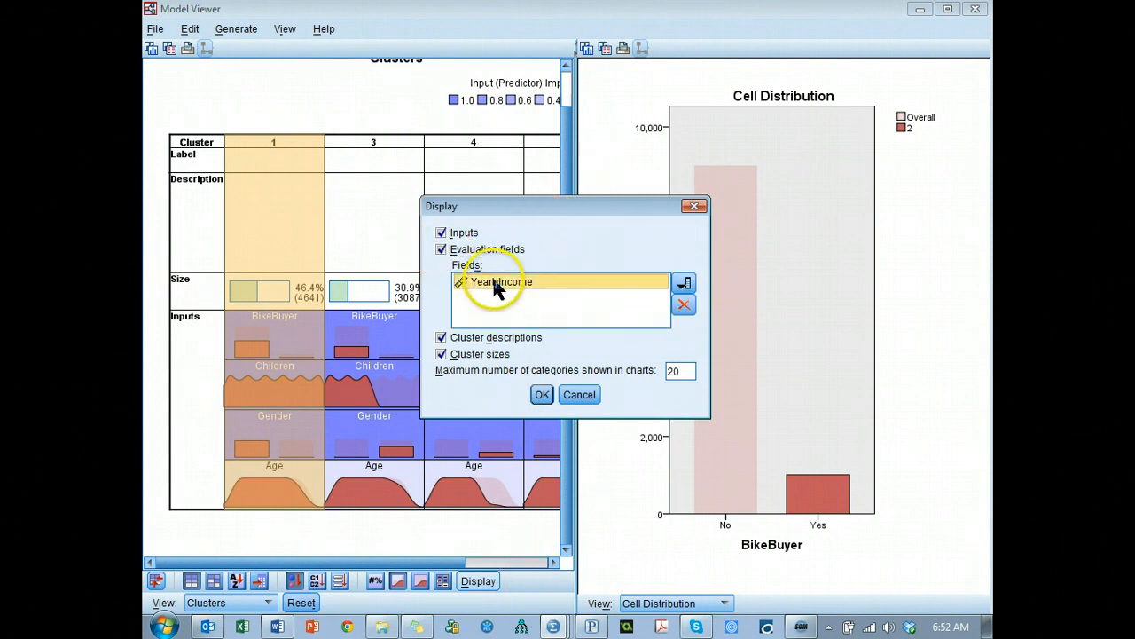
pyautogui.click(542, 395)
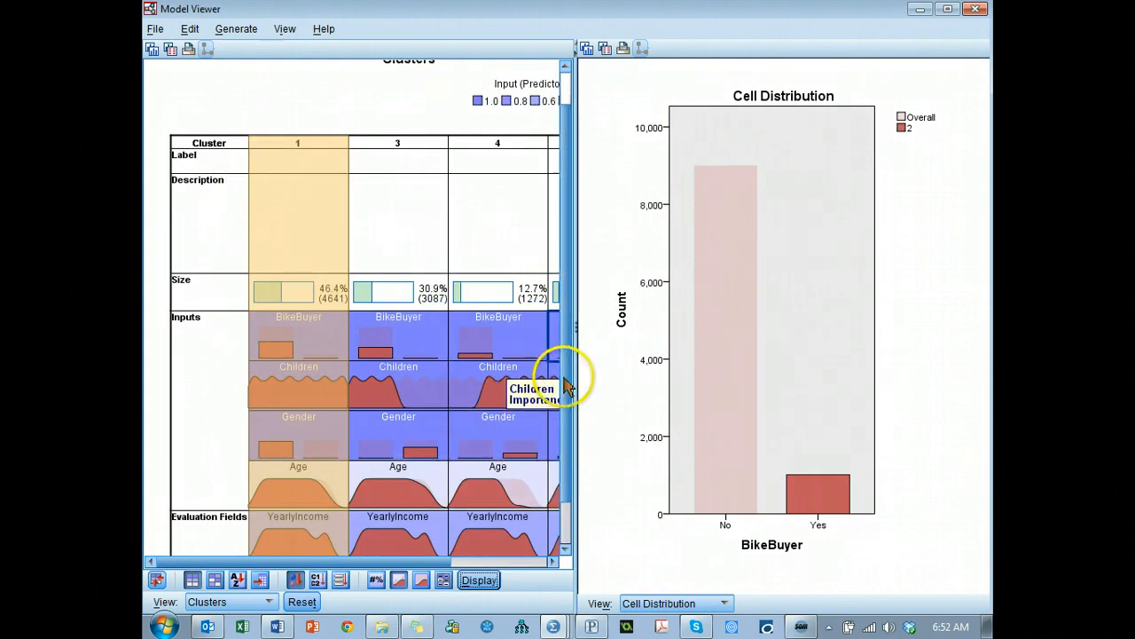
# - Examine the YearlyIncome cell distributions for clusters 1, 3, 4 and 2 in the clusters table
pyautogui.scroll(-1, 561, 426)
pyautogui.click(296, 482)
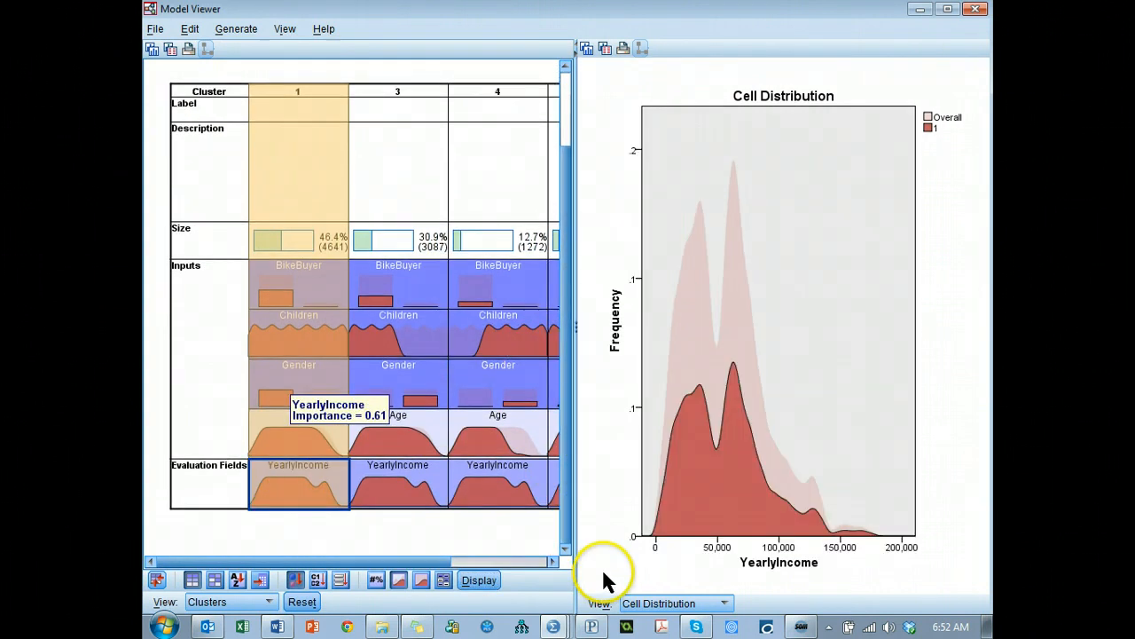
pyautogui.click(438, 499)
pyautogui.click(552, 505)
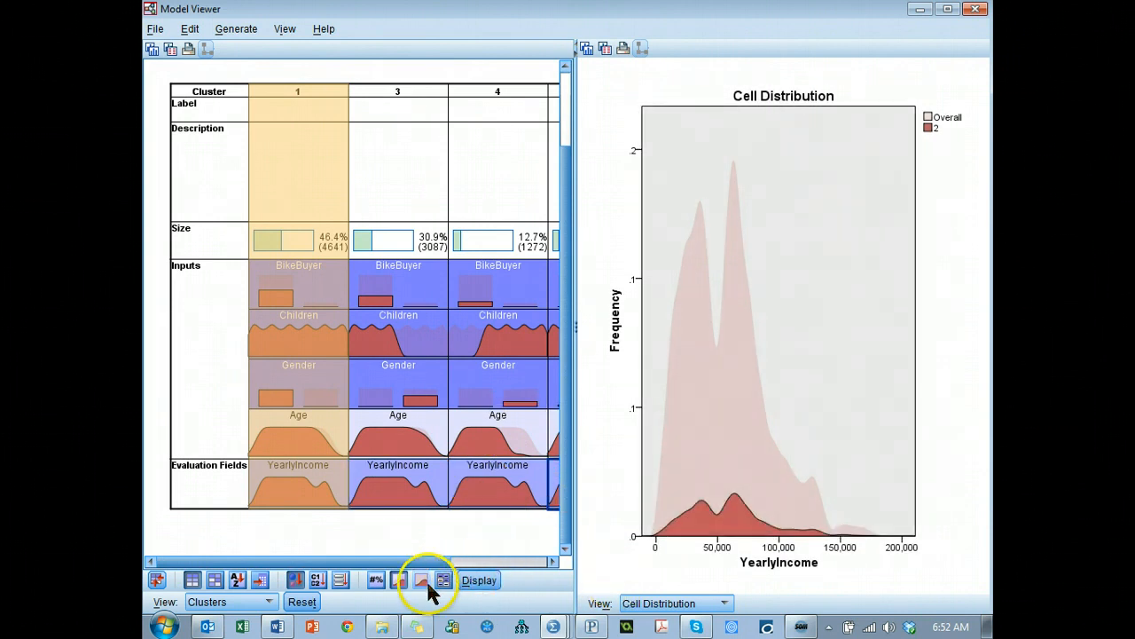
pyautogui.moveTo(429, 565); pyautogui.dragTo(513, 588)
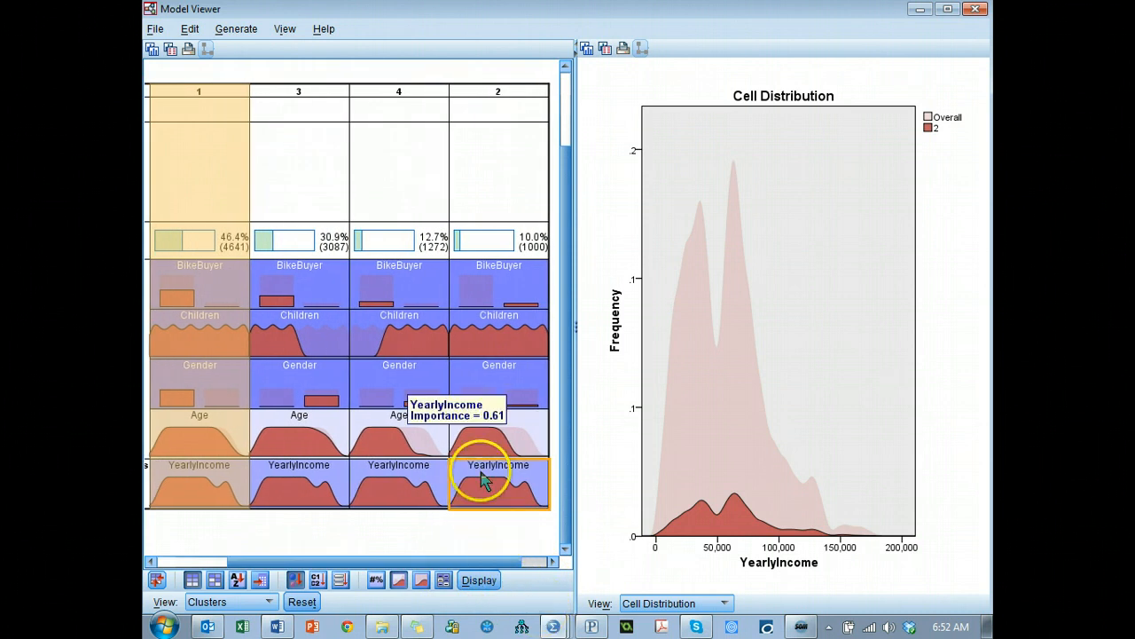
pyautogui.click(300, 486)
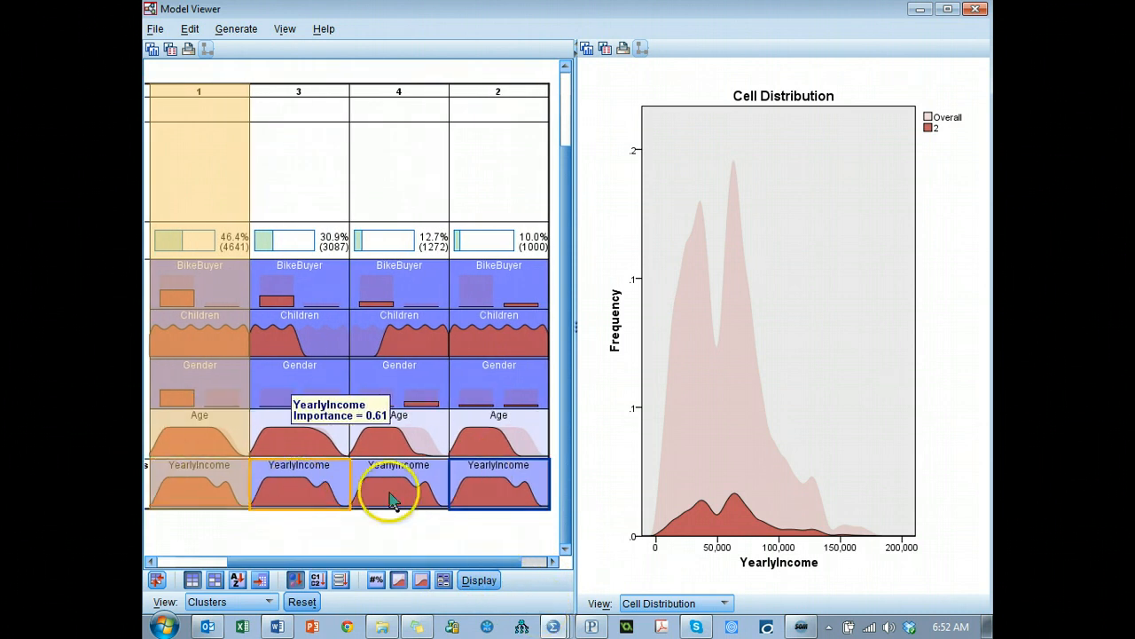
pyautogui.click(525, 493)
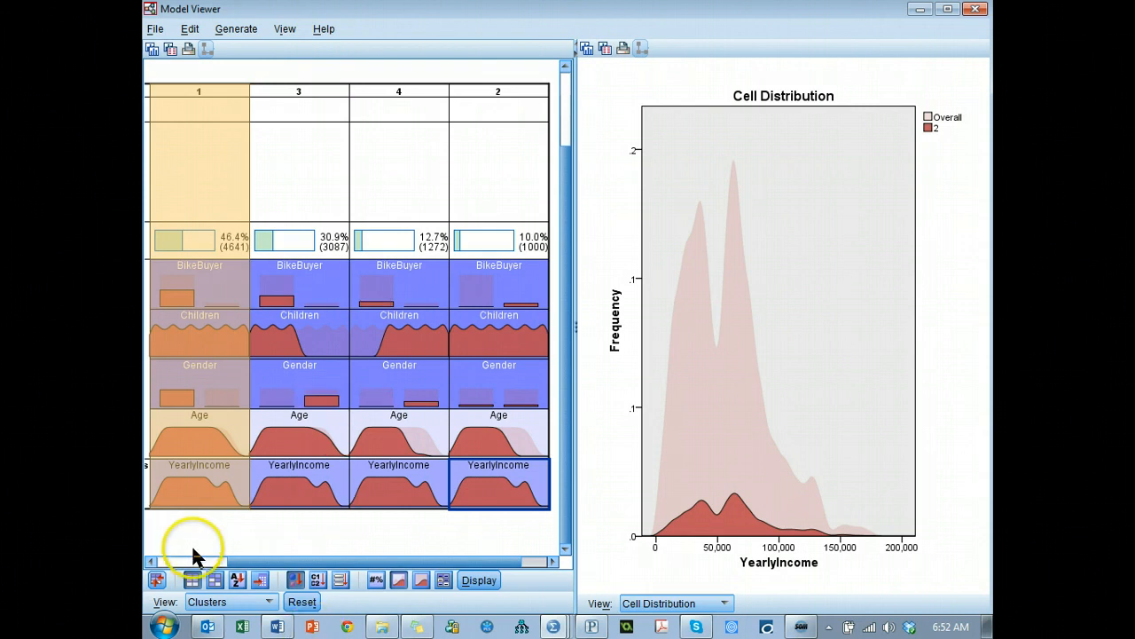
# - Compare the input rows across the clusters and display the BikeBuyer cell distribution for cluster 1
pyautogui.click(219, 567)
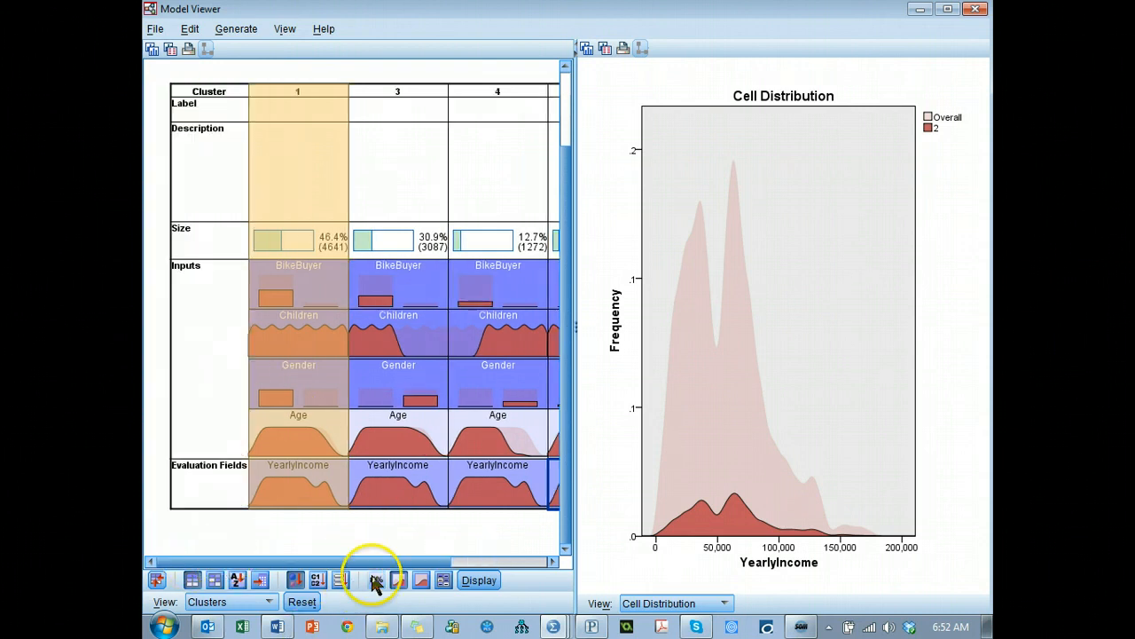
pyautogui.moveTo(381, 561); pyautogui.dragTo(439, 557)
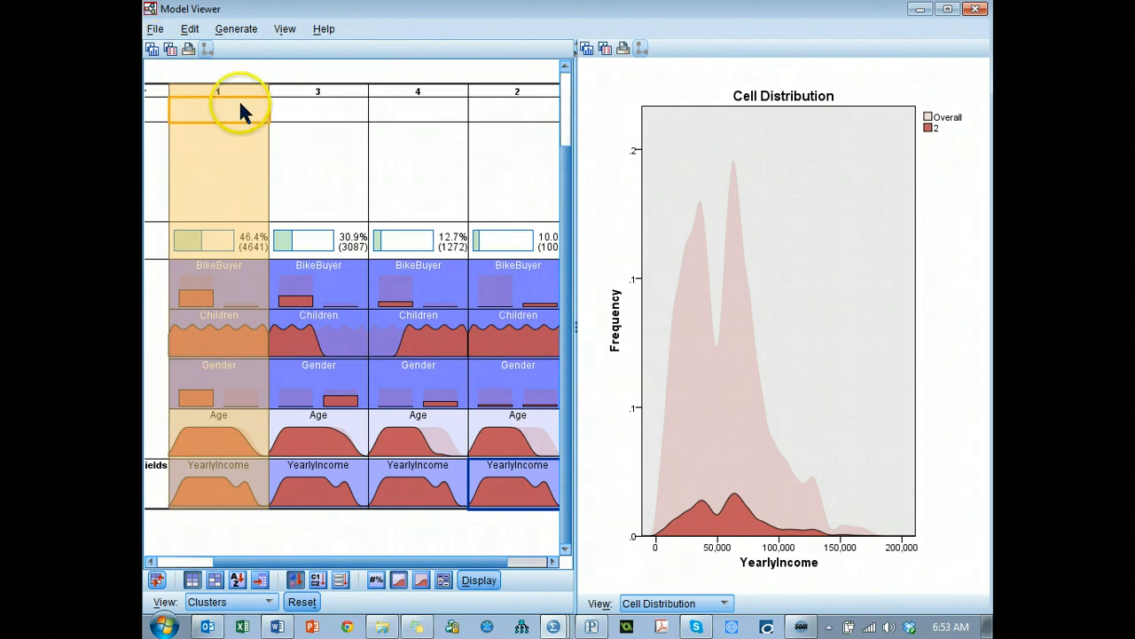
pyautogui.click(571, 122)
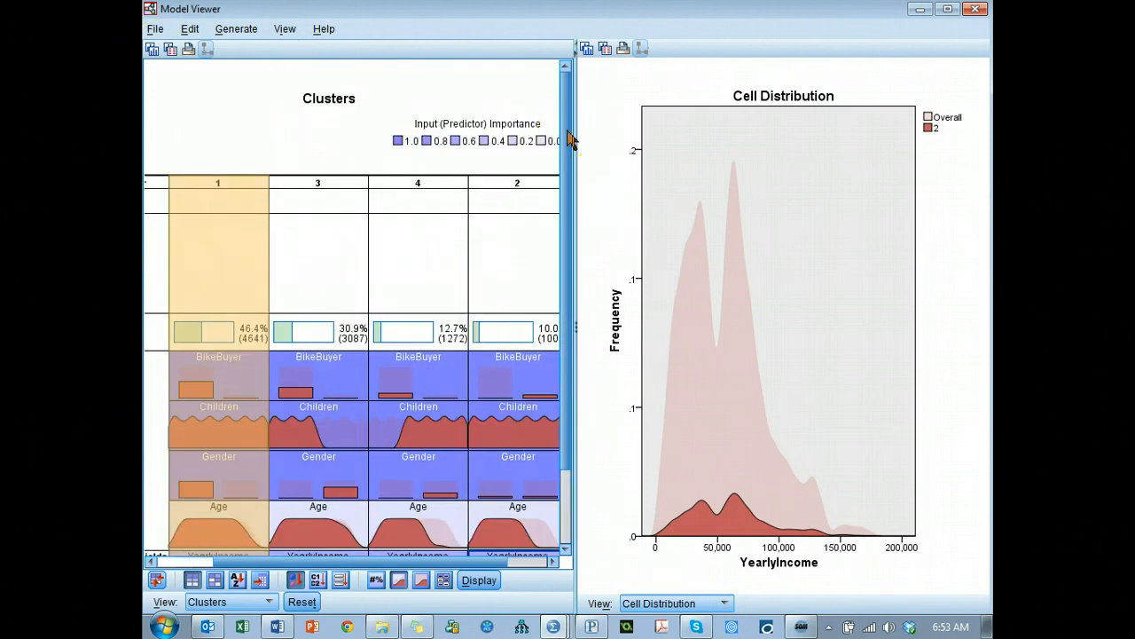
pyautogui.moveTo(567, 132); pyautogui.dragTo(565, 241)
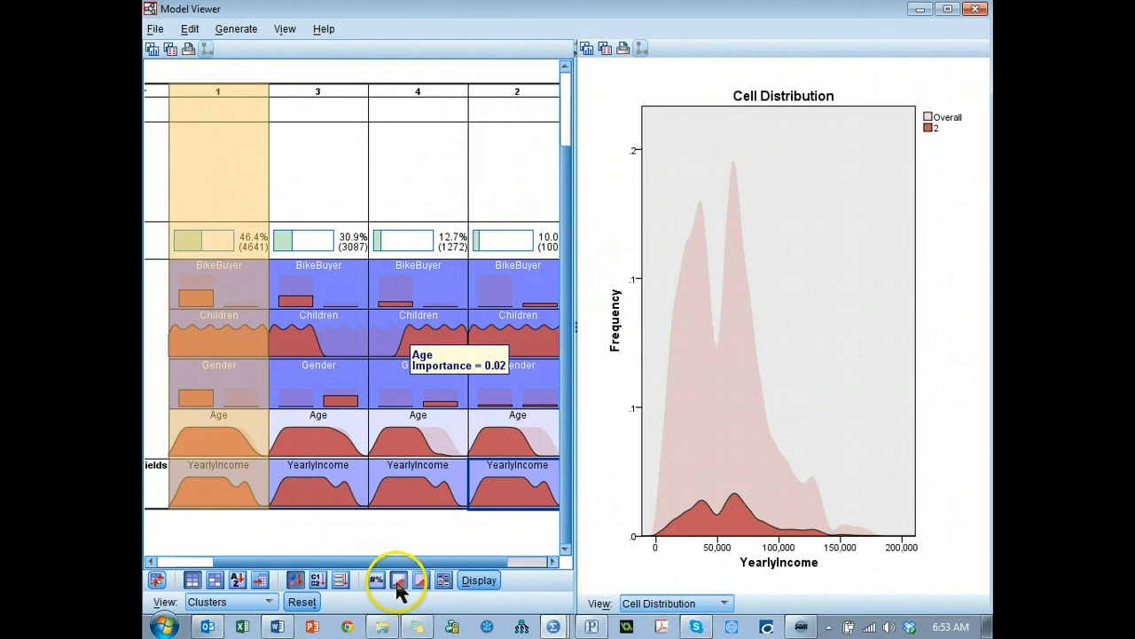
pyautogui.click(202, 279)
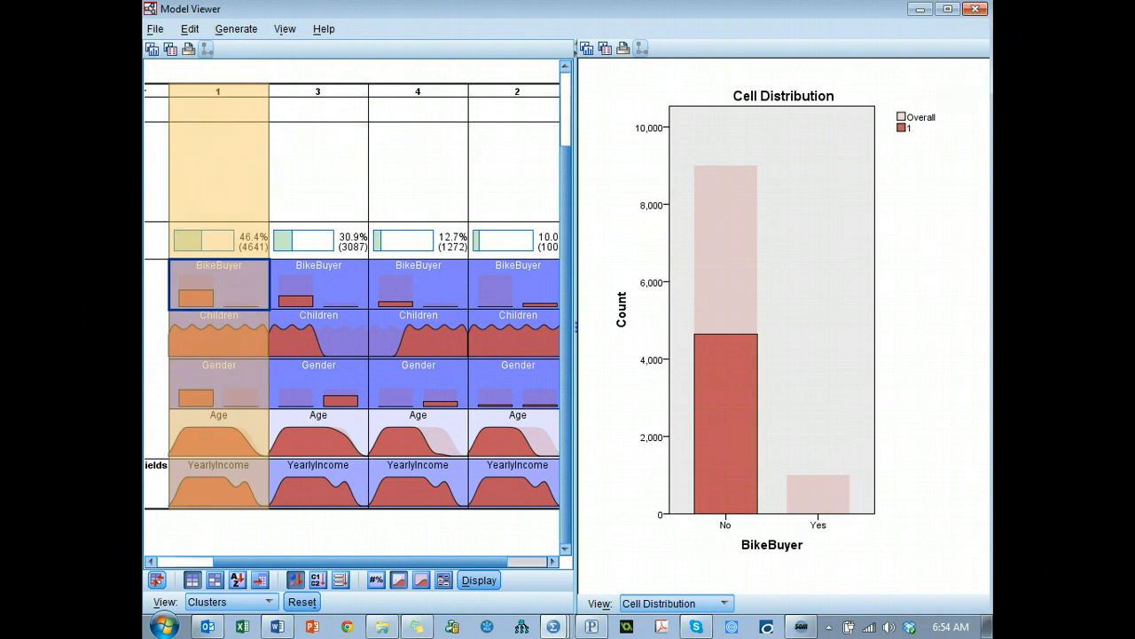
# - Switch from the clusters table to the Model Summary, check the silhouette cluster quality, and close the model
pyautogui.click(251, 603)
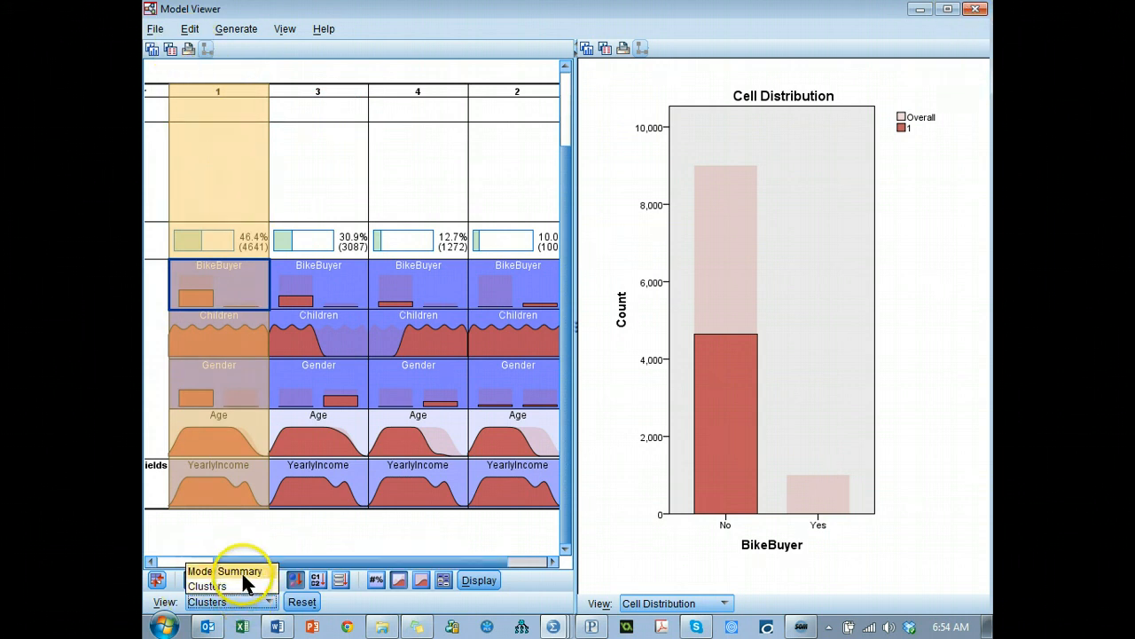
pyautogui.click(241, 571)
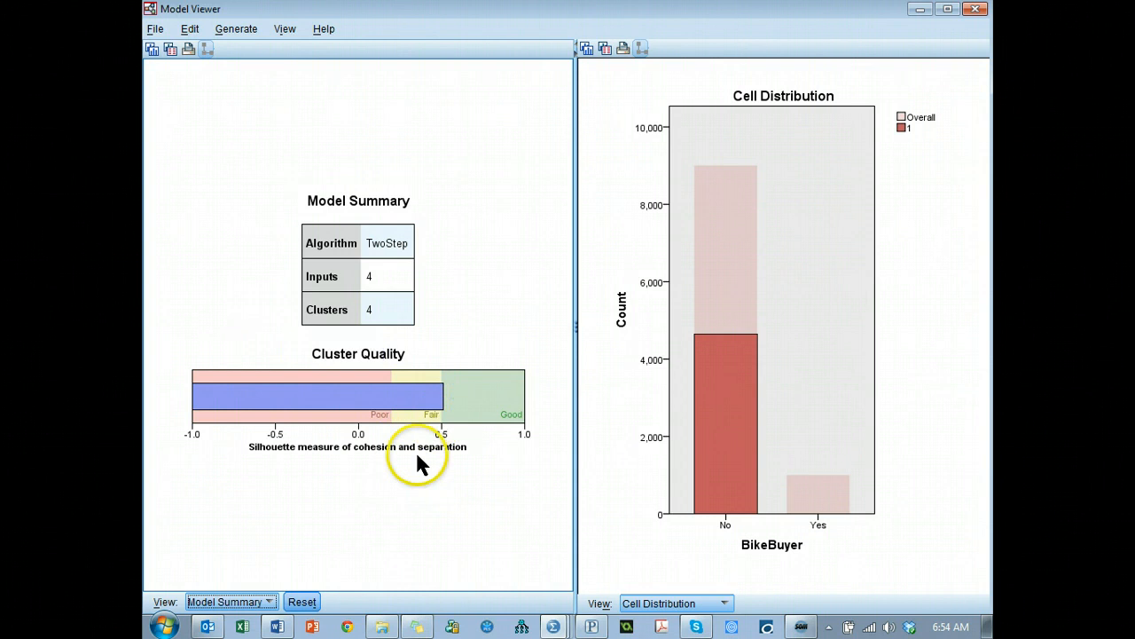
pyautogui.moveTo(443, 387)
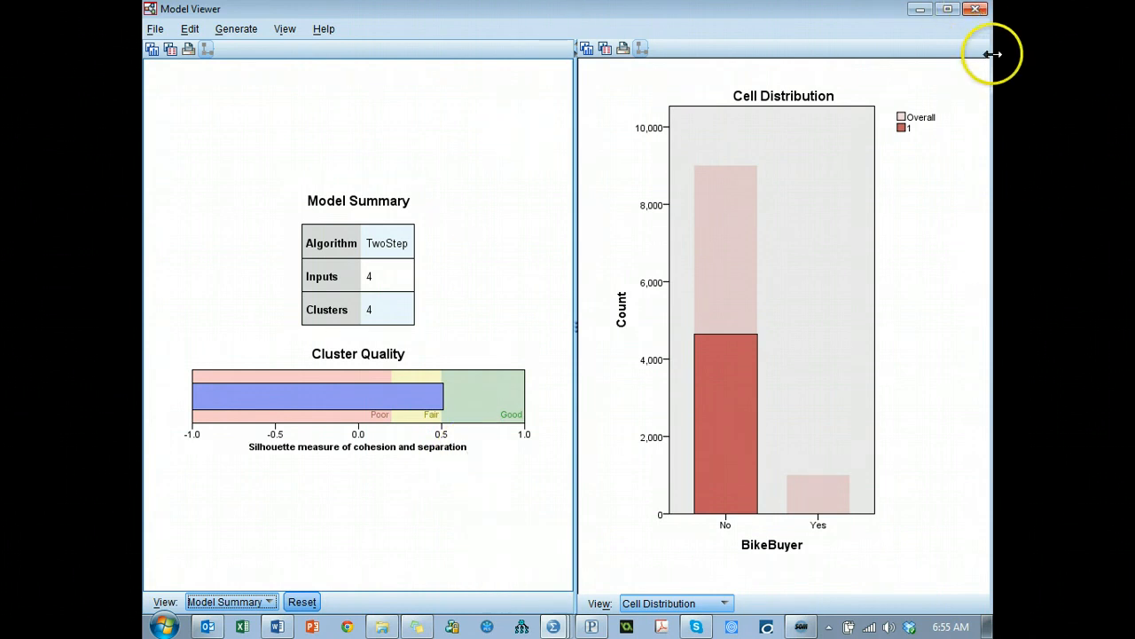
pyautogui.click(975, 9)
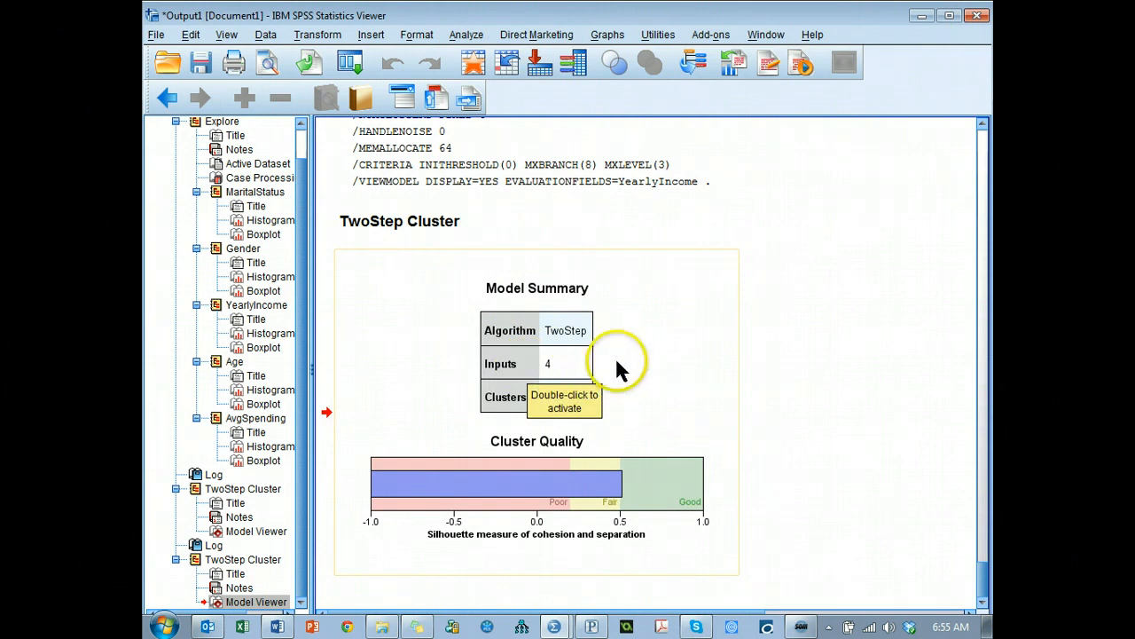
# - Replace BikeBuyer with AvgSpending as a continuous variable in the TwoStep cluster setup and run the analysis
pyautogui.click(348, 62)
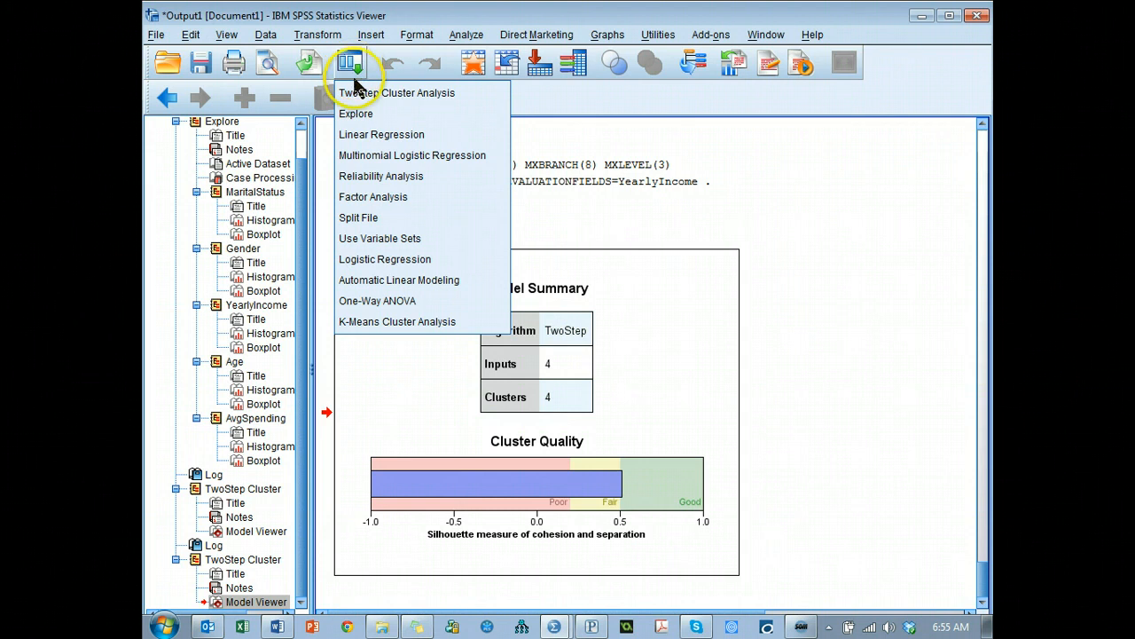
pyautogui.click(364, 85)
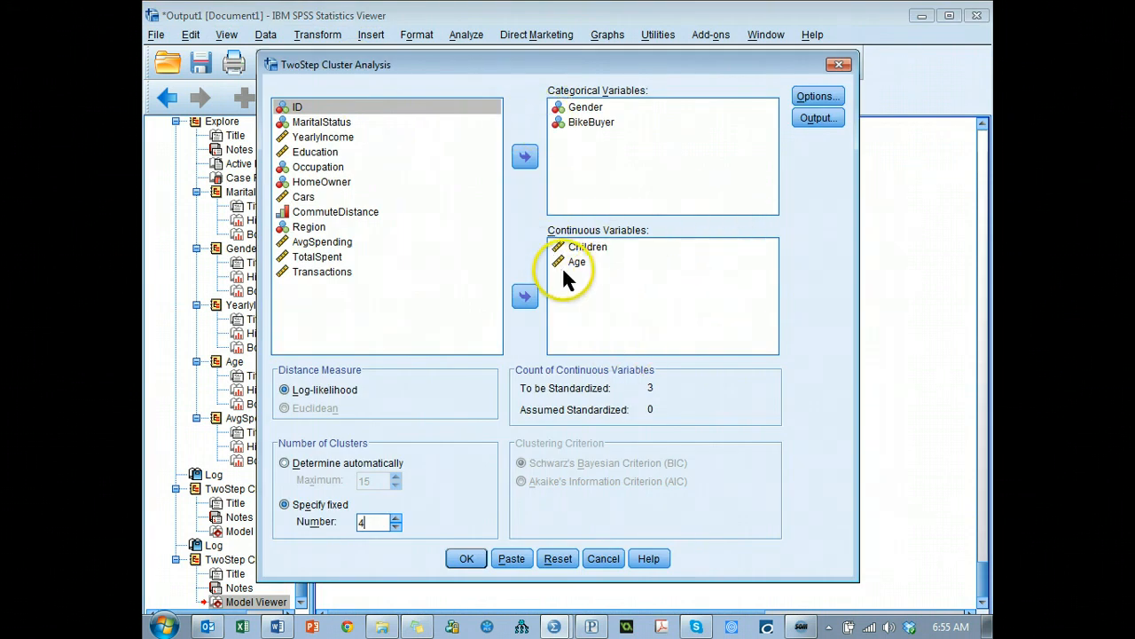
pyautogui.click(592, 122)
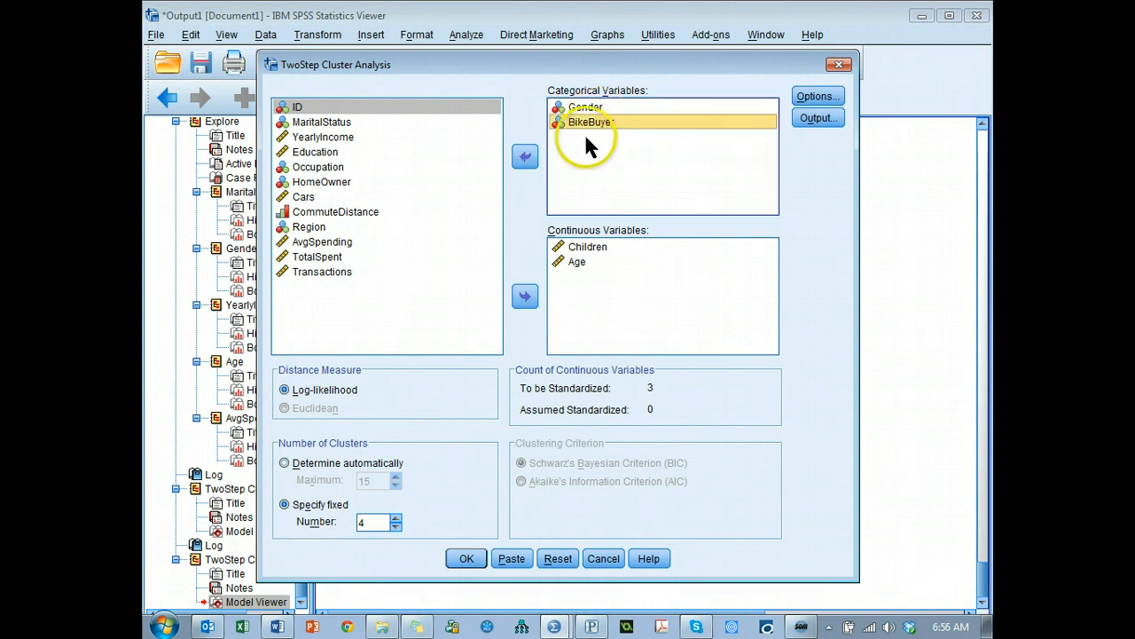
pyautogui.click(525, 156)
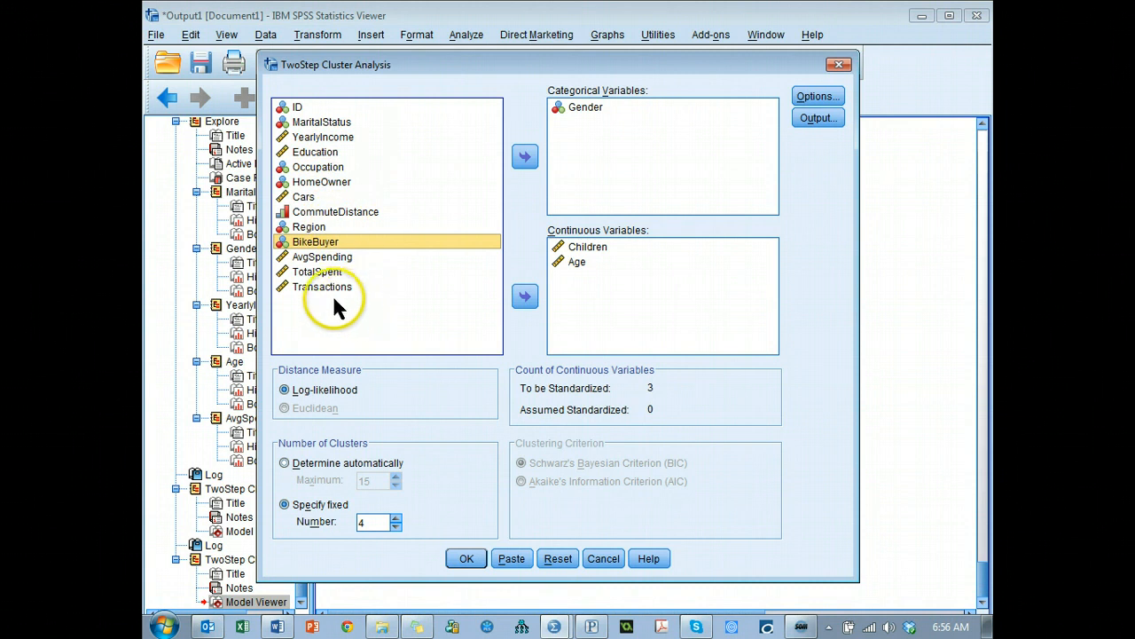
pyautogui.click(339, 259)
pyautogui.click(526, 298)
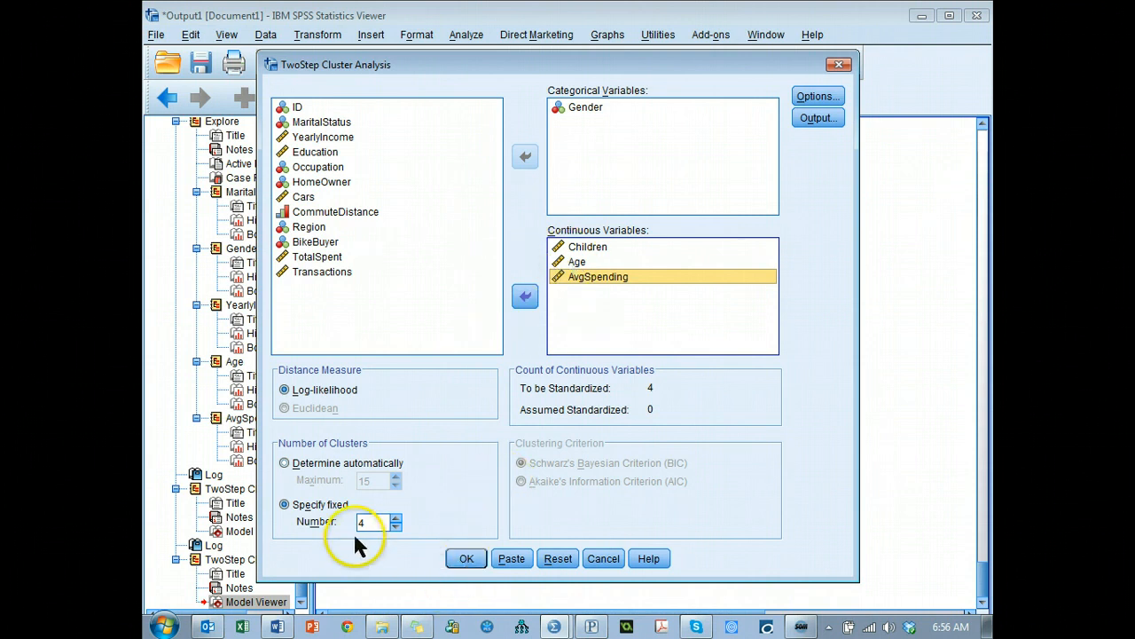
pyautogui.click(466, 558)
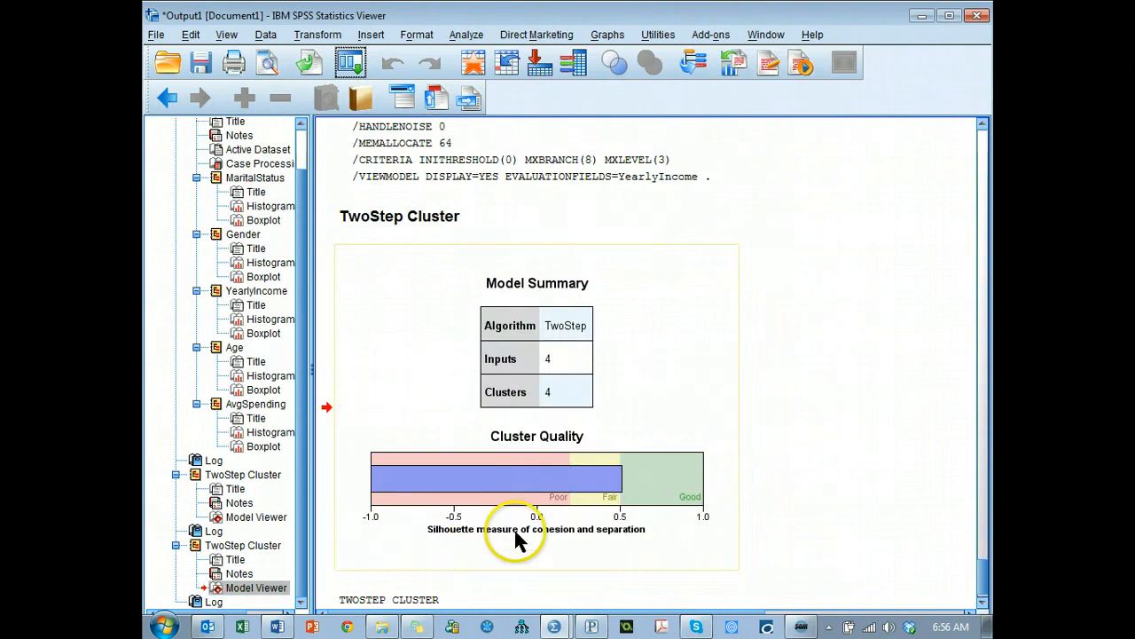
# - Set the TwoStep cluster output to create a cluster membership variable in the working data file
pyautogui.click(352, 64)
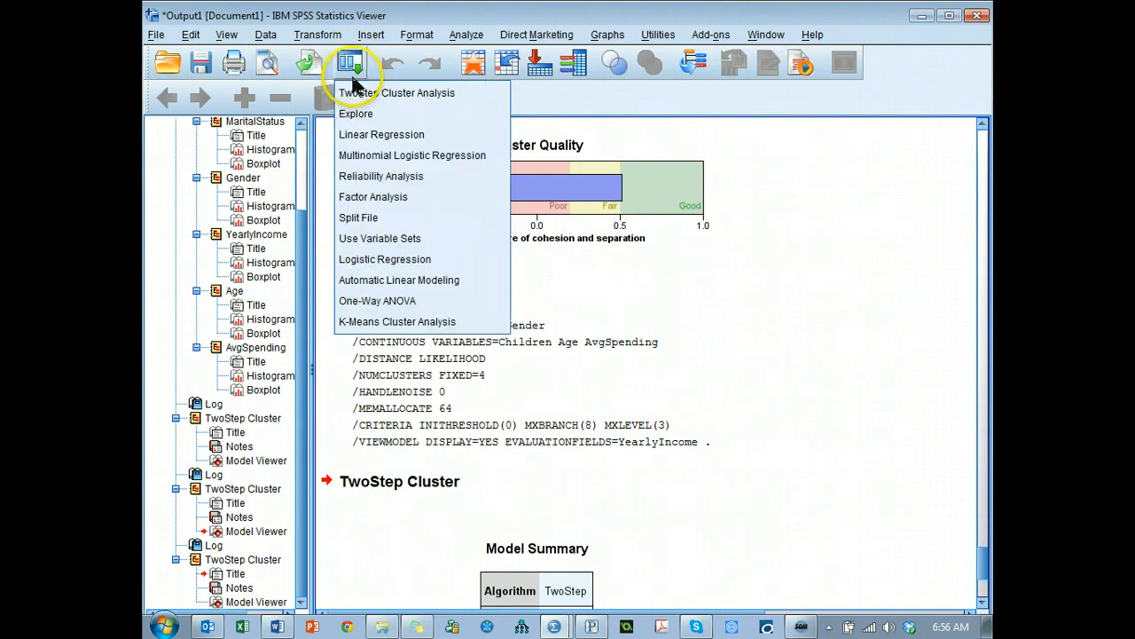
pyautogui.click(352, 93)
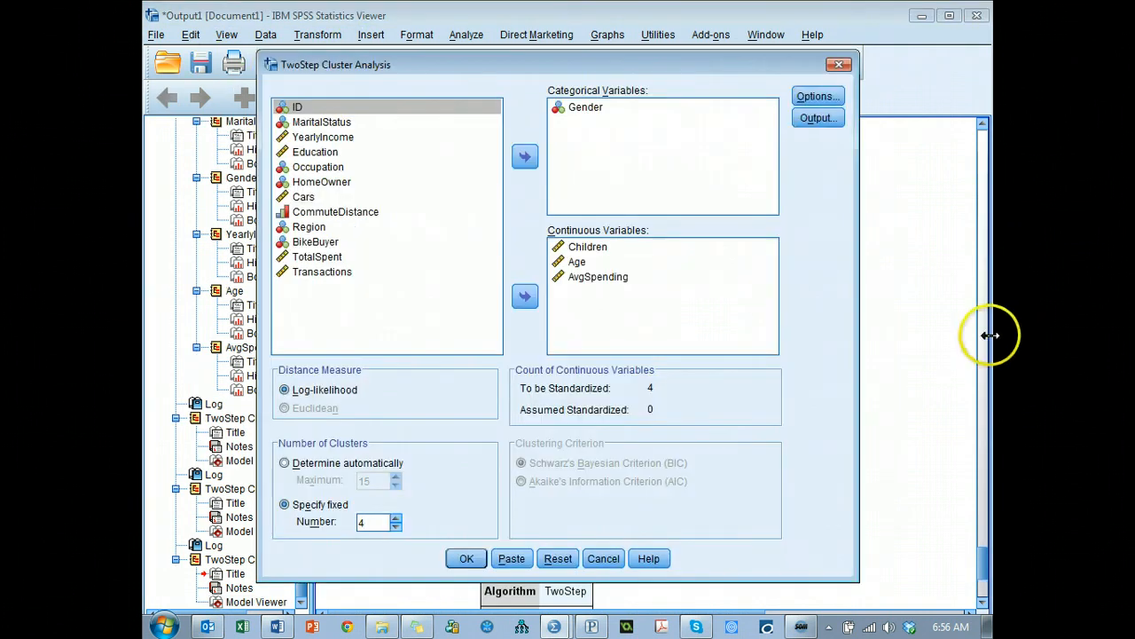
pyautogui.click(817, 118)
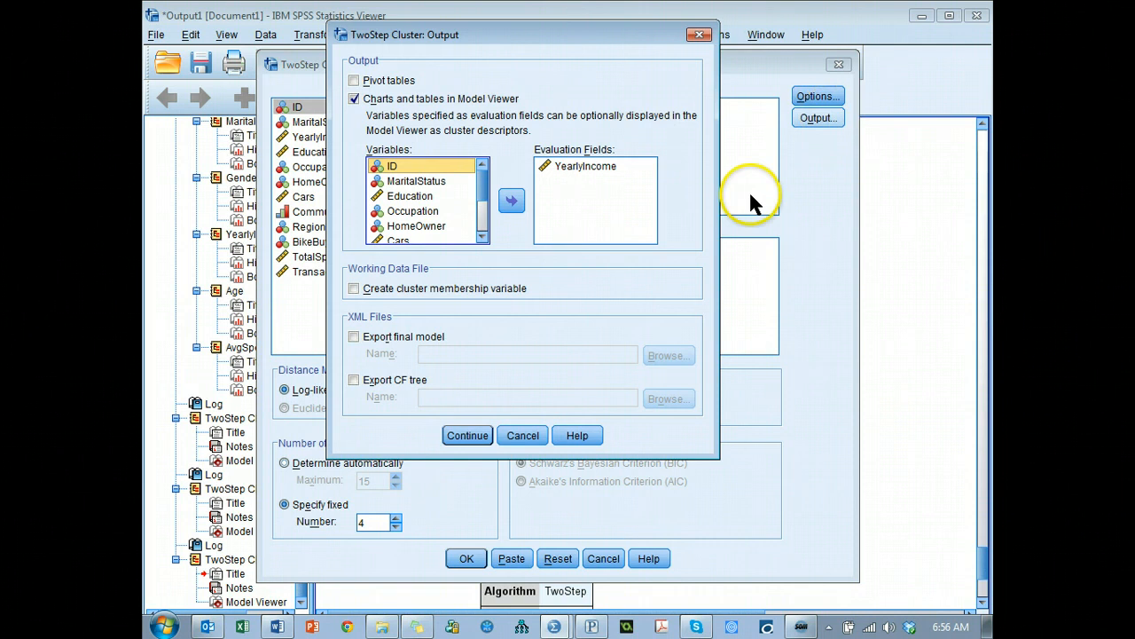
pyautogui.click(353, 290)
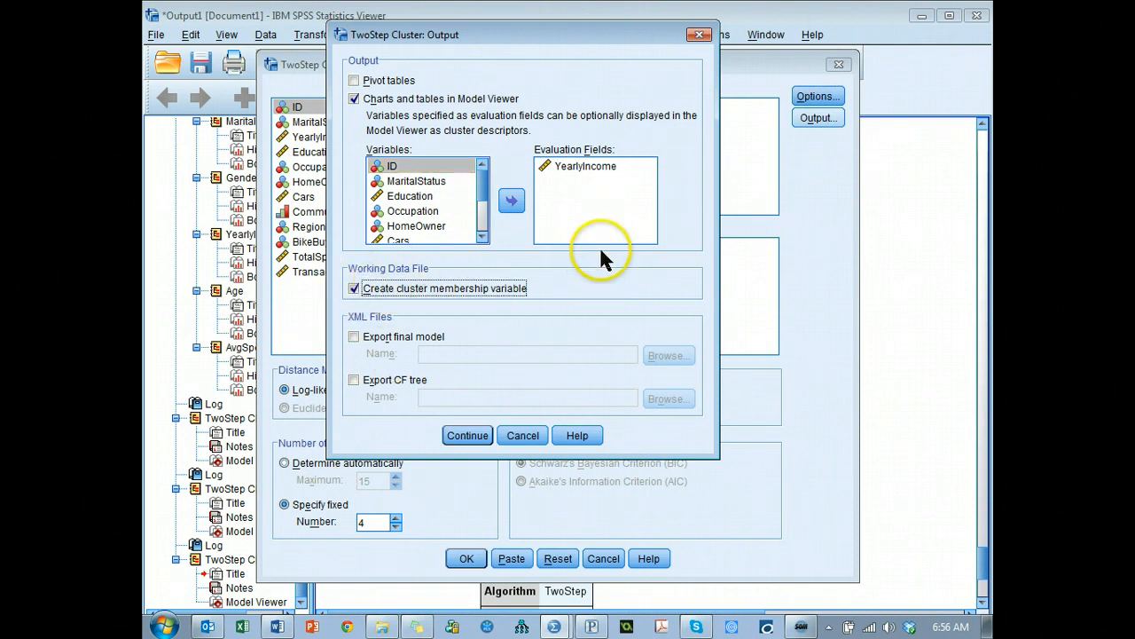
pyautogui.click(474, 448)
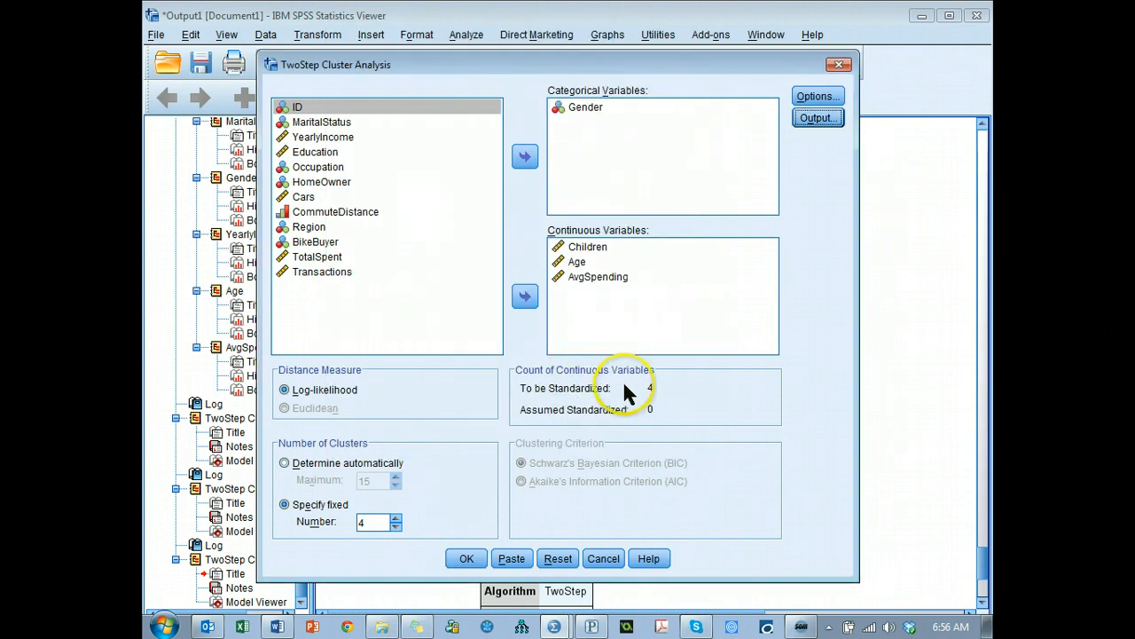
pyautogui.click(818, 117)
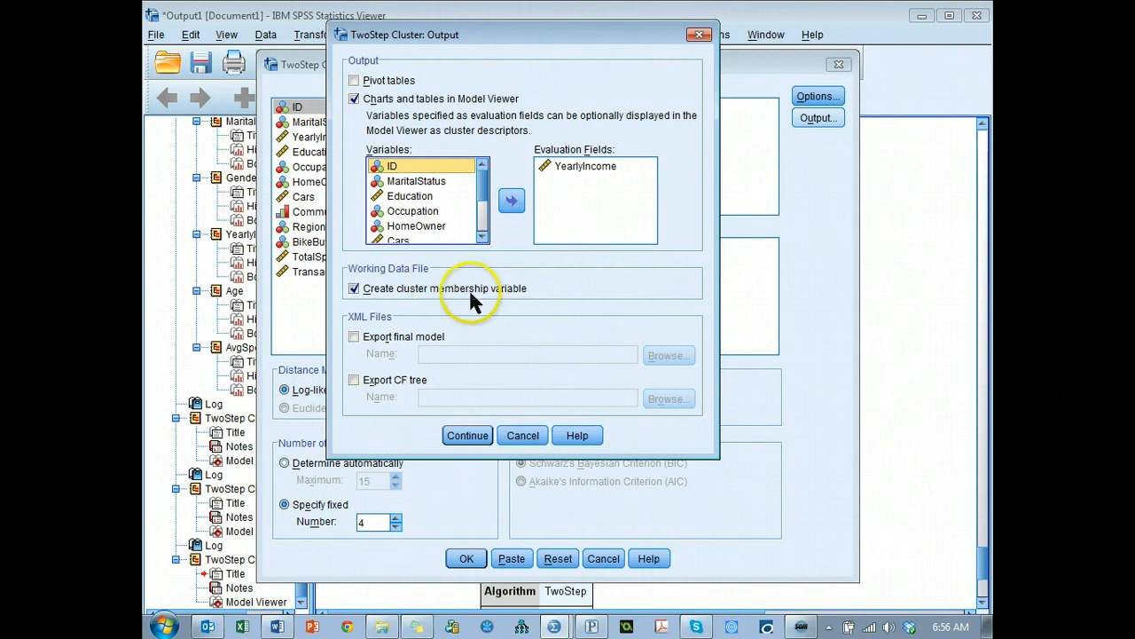
pyautogui.click(466, 434)
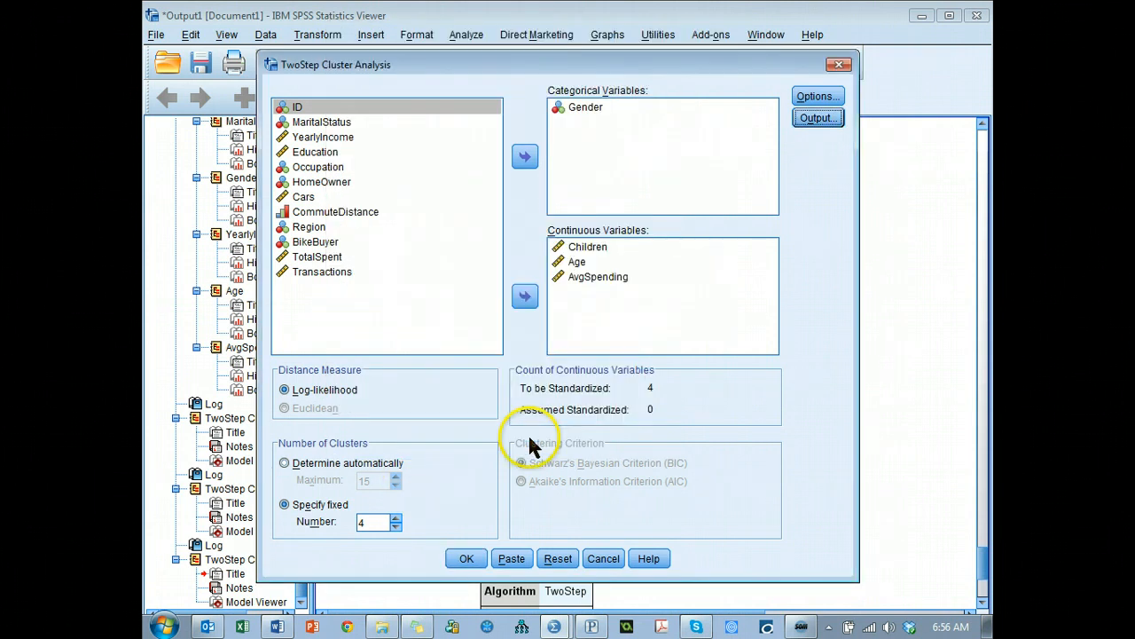
# - Review Gender, Children, Age, AvgSpending and the fixed 4-cluster setting, and run the TwoStep cluster analysis
pyautogui.click(589, 107)
pyautogui.click(596, 247)
pyautogui.click(594, 262)
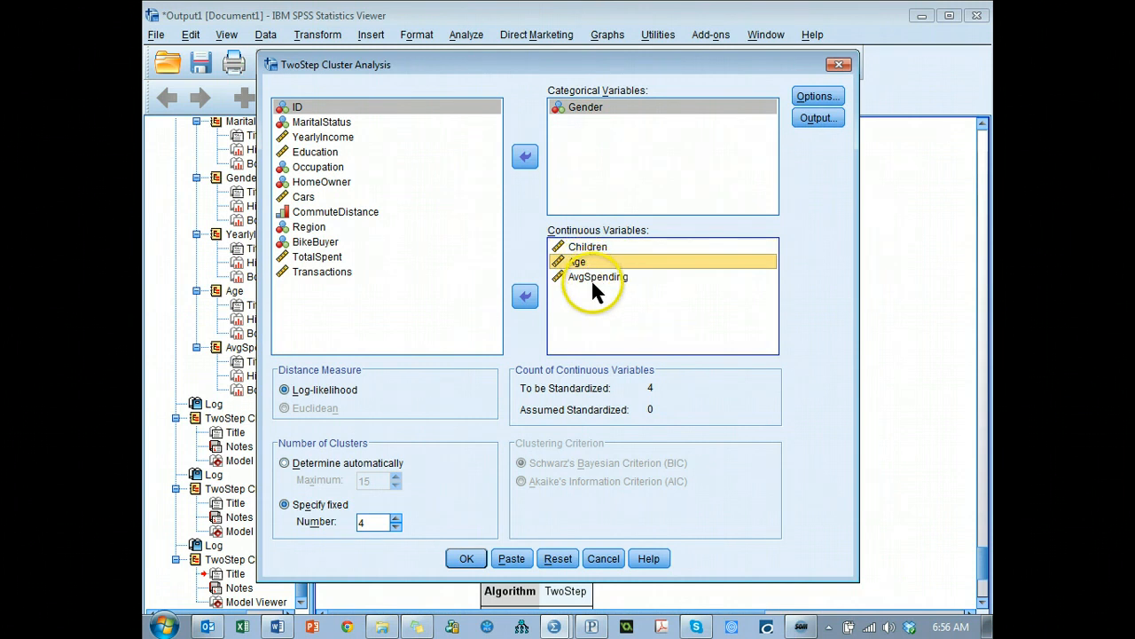
pyautogui.click(591, 277)
pyautogui.moveTo(377, 521); pyautogui.dragTo(320, 507)
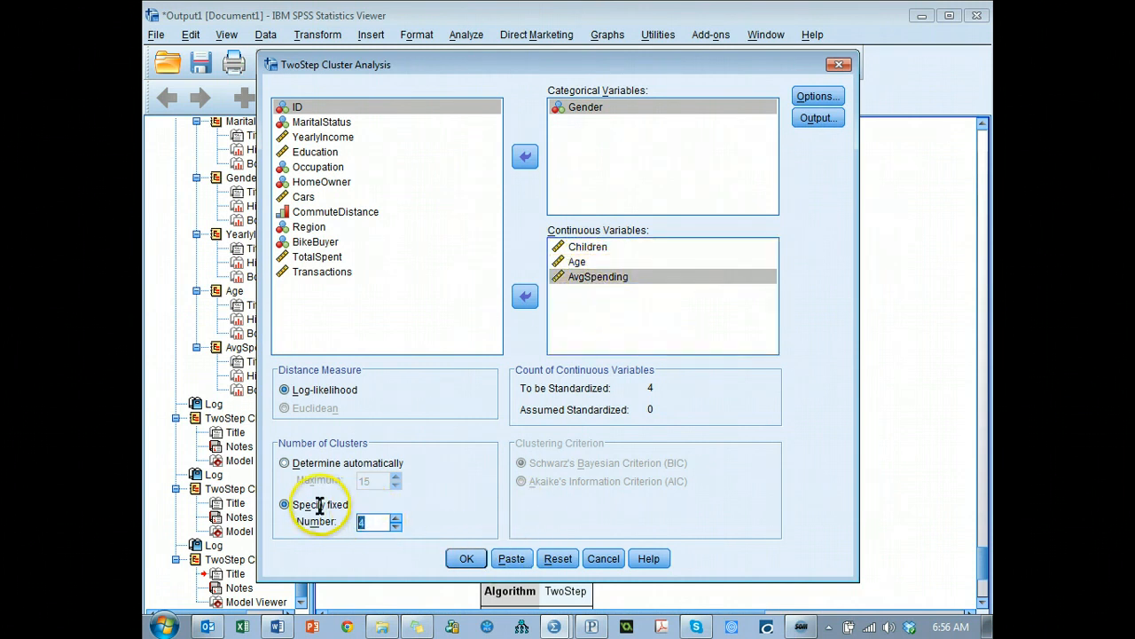
pyautogui.click(467, 559)
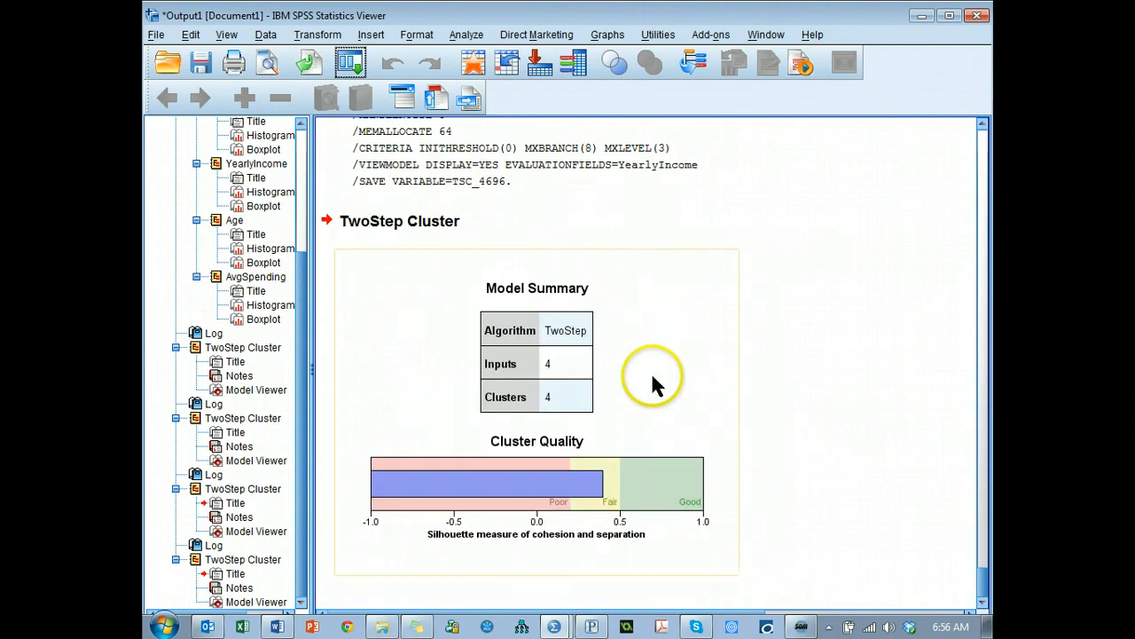
# - Open the newest TwoStep model, check its cluster quality and cluster sizes, and close it
pyautogui.click(606, 501)
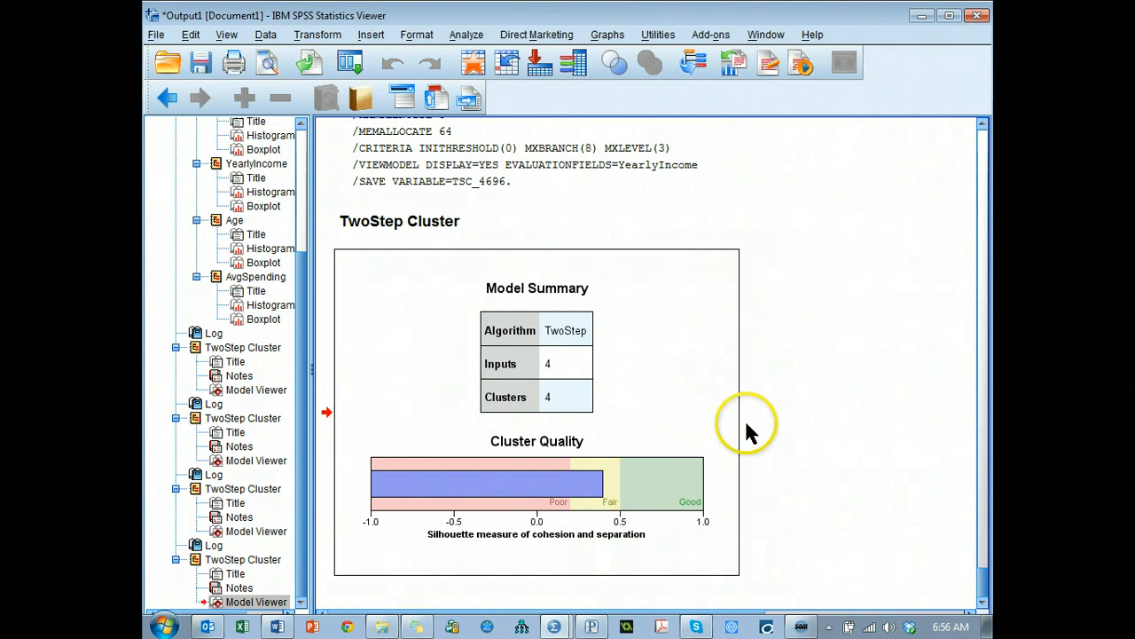
pyautogui.moveTo(760, 306)
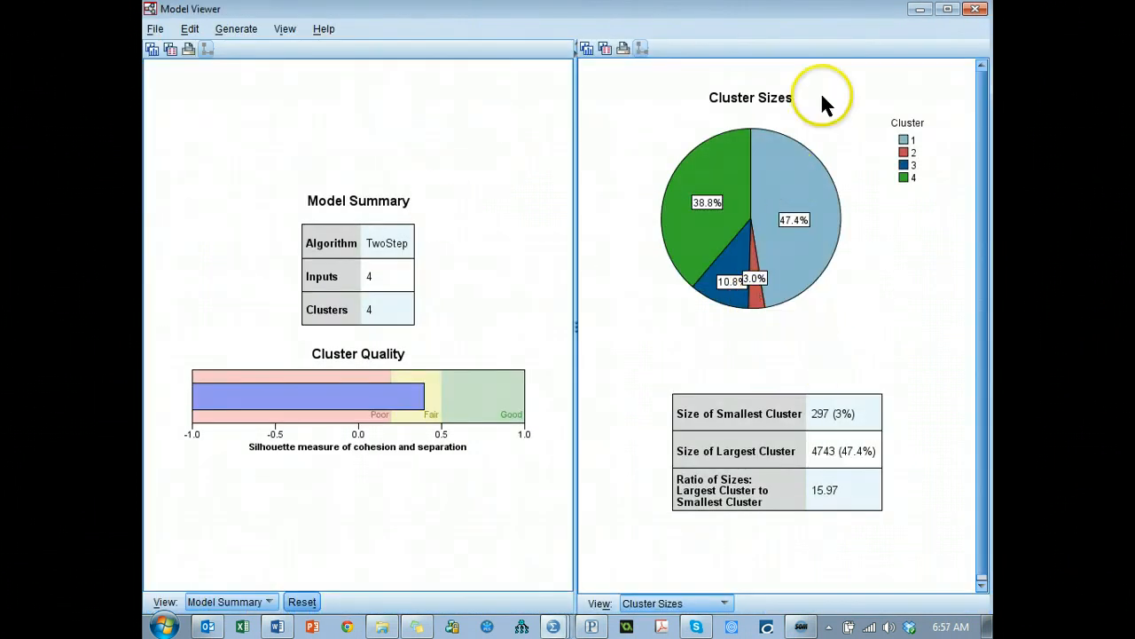
pyautogui.click(976, 11)
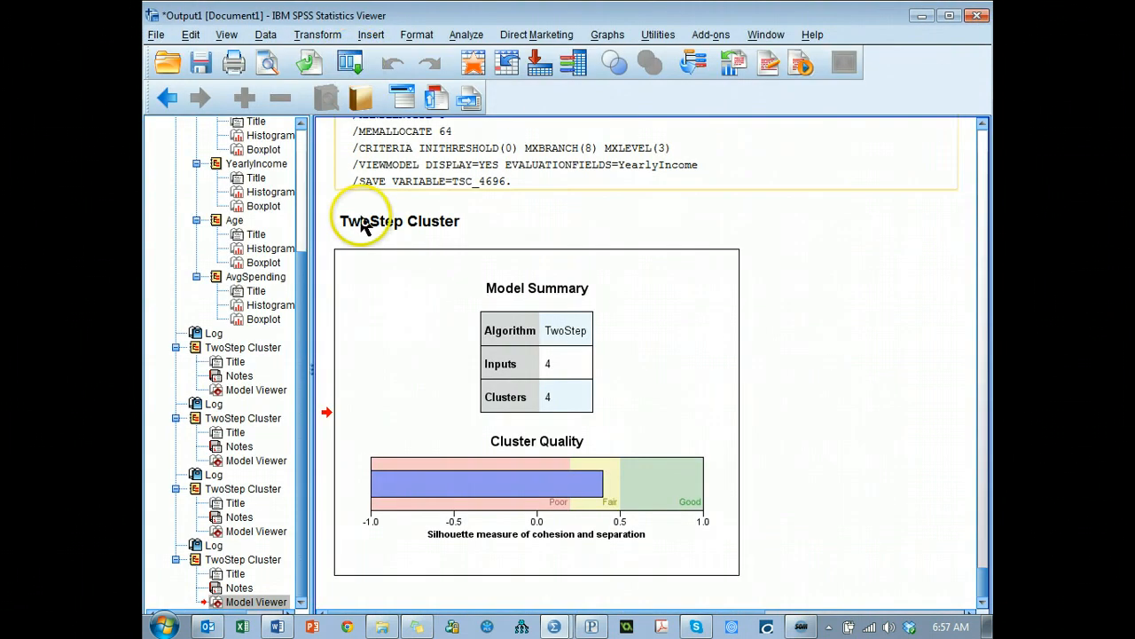
# - Set the TwoStep Cluster Analysis to determine the number of clusters automatically, with a maximum of 5
pyautogui.click(351, 64)
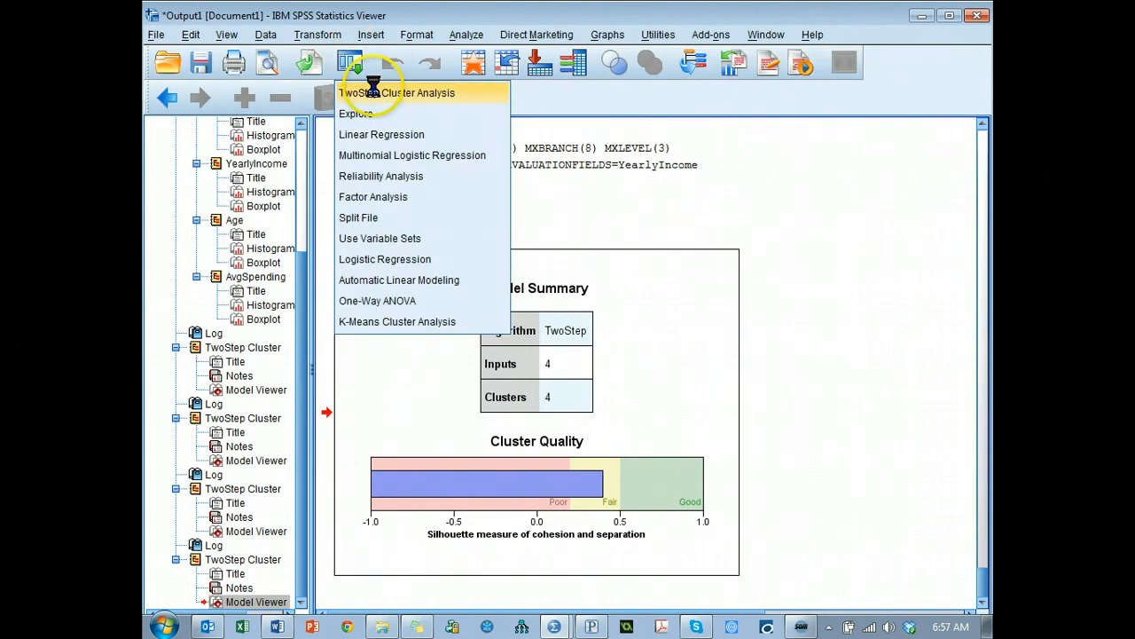
pyautogui.click(377, 92)
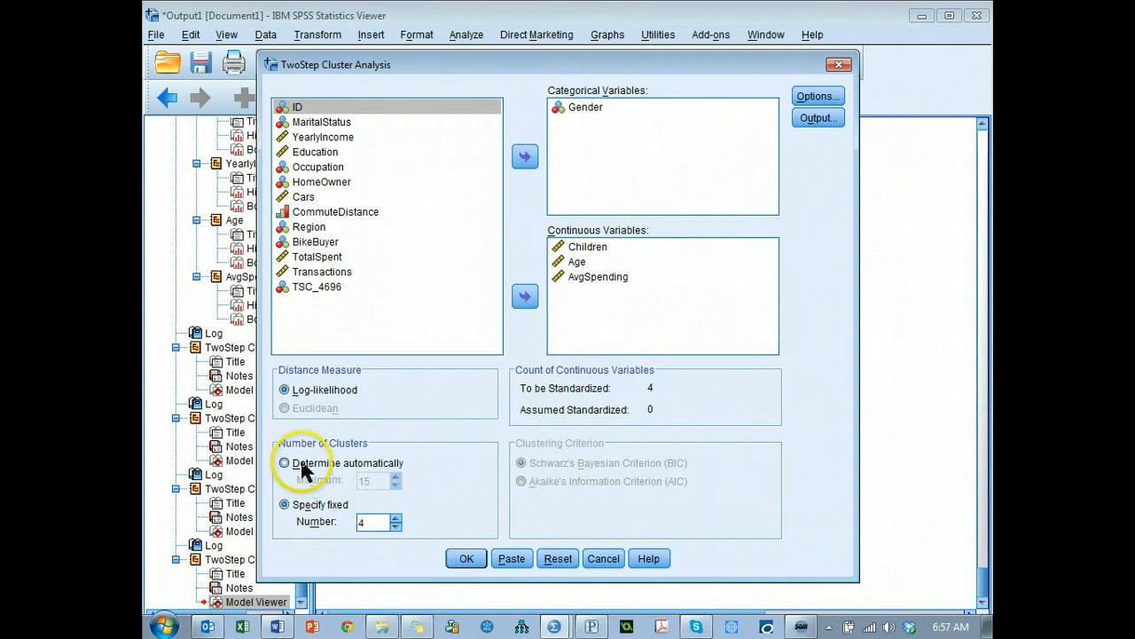
pyautogui.click(284, 462)
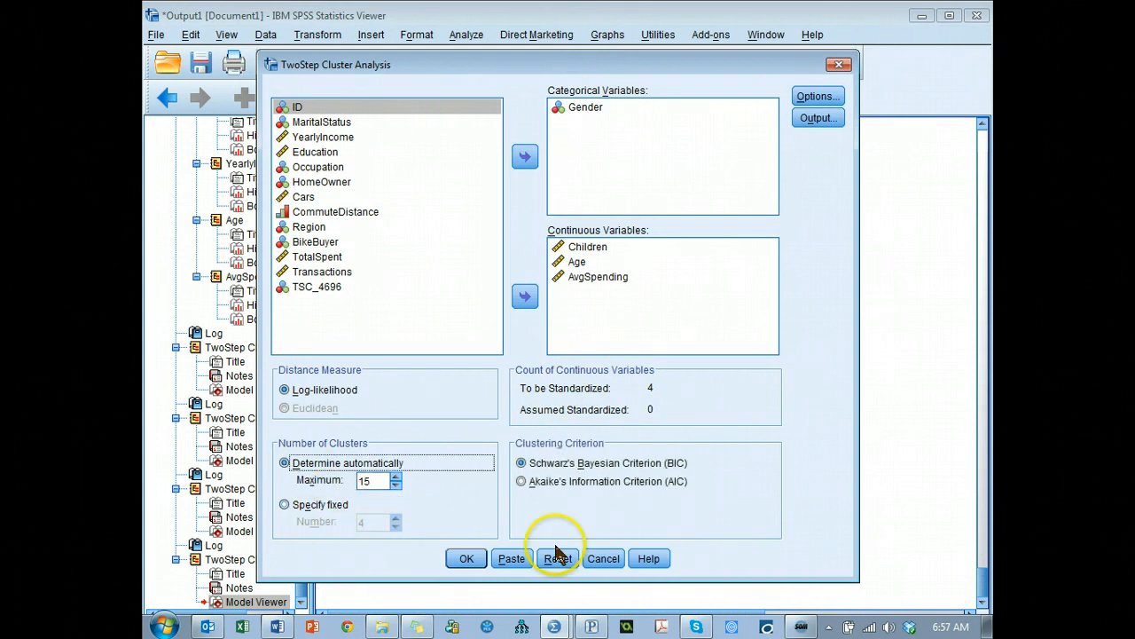
pyautogui.doubleClick(368, 480)
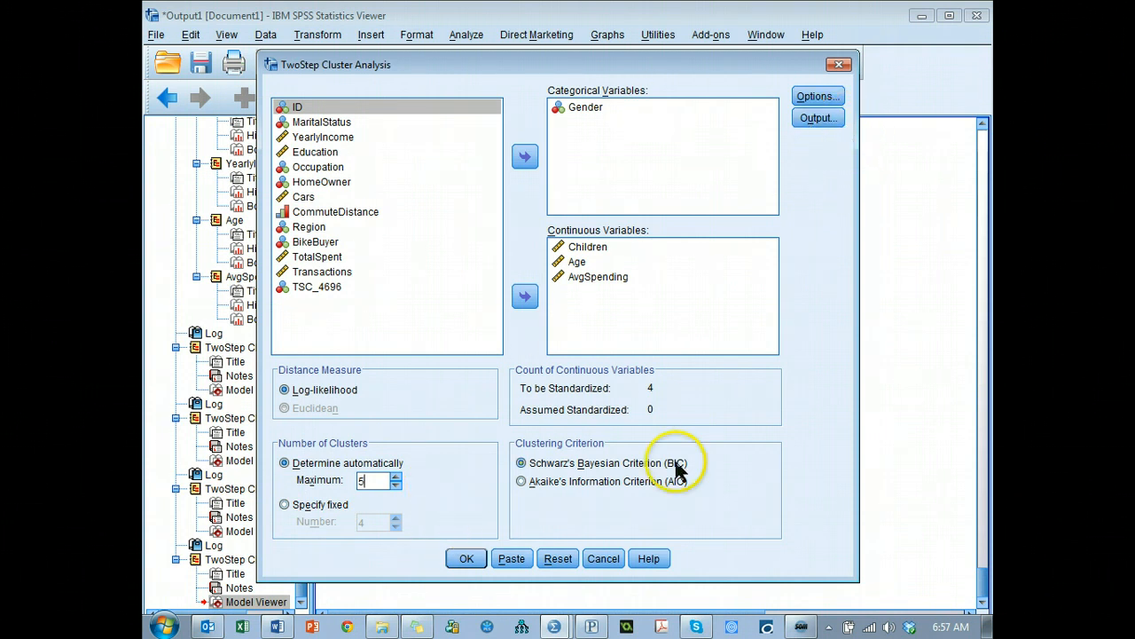
# - Delete the cluster membership variable TSC_4696 from the dataset and run the TwoStep cluster analysis
pyautogui.hotkey('alt', 'Tab')
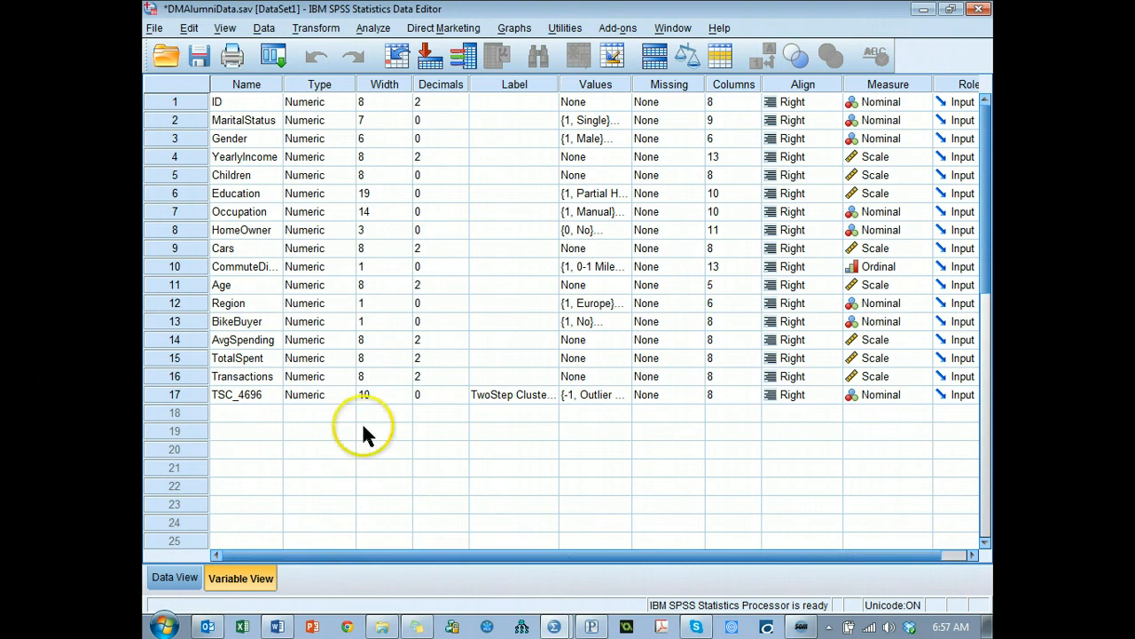
pyautogui.click(178, 582)
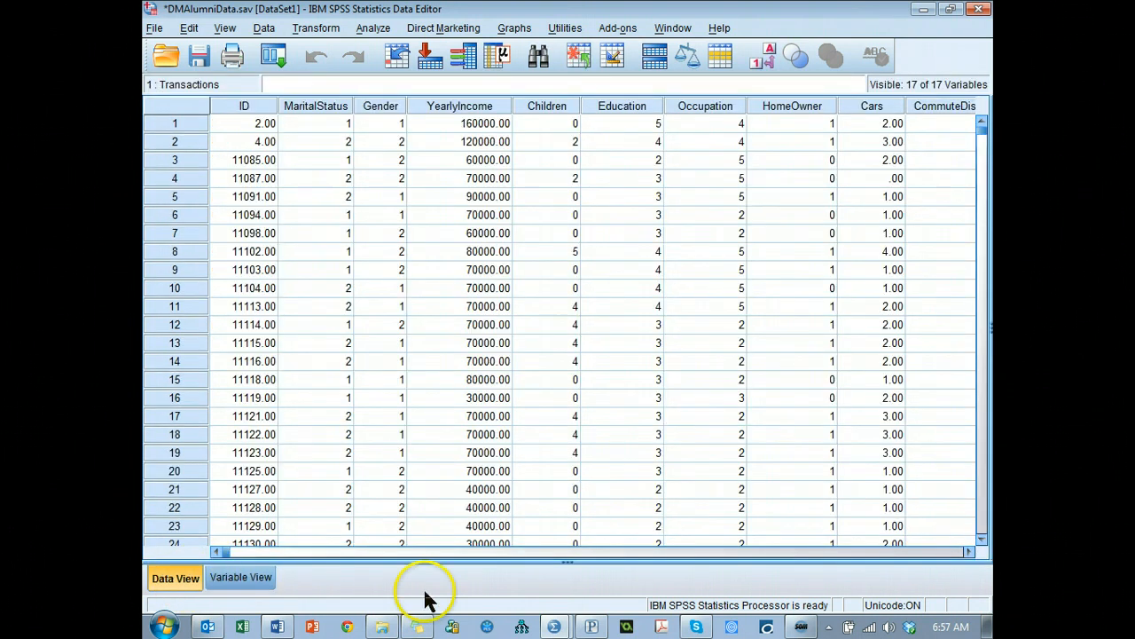
pyautogui.click(413, 380)
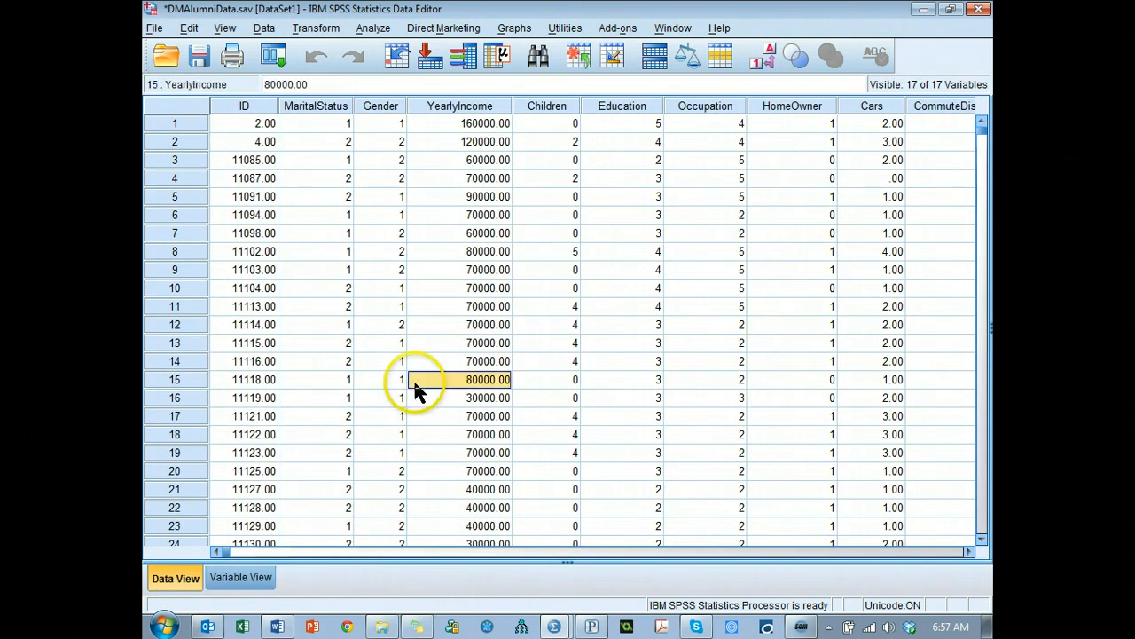
pyautogui.press('End')
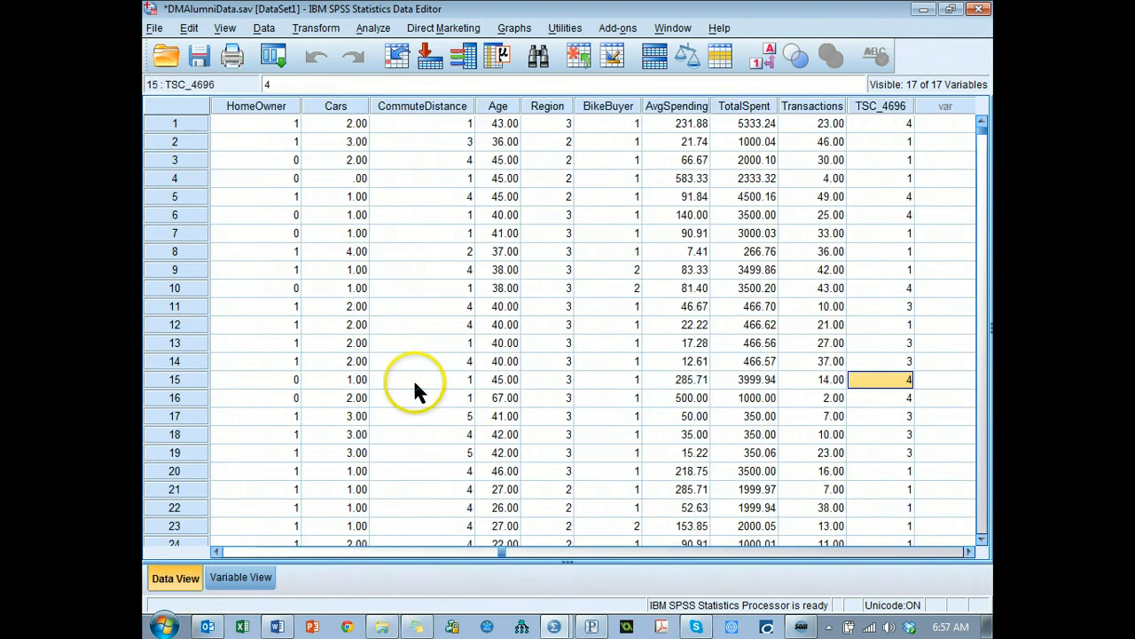
pyautogui.click(897, 106)
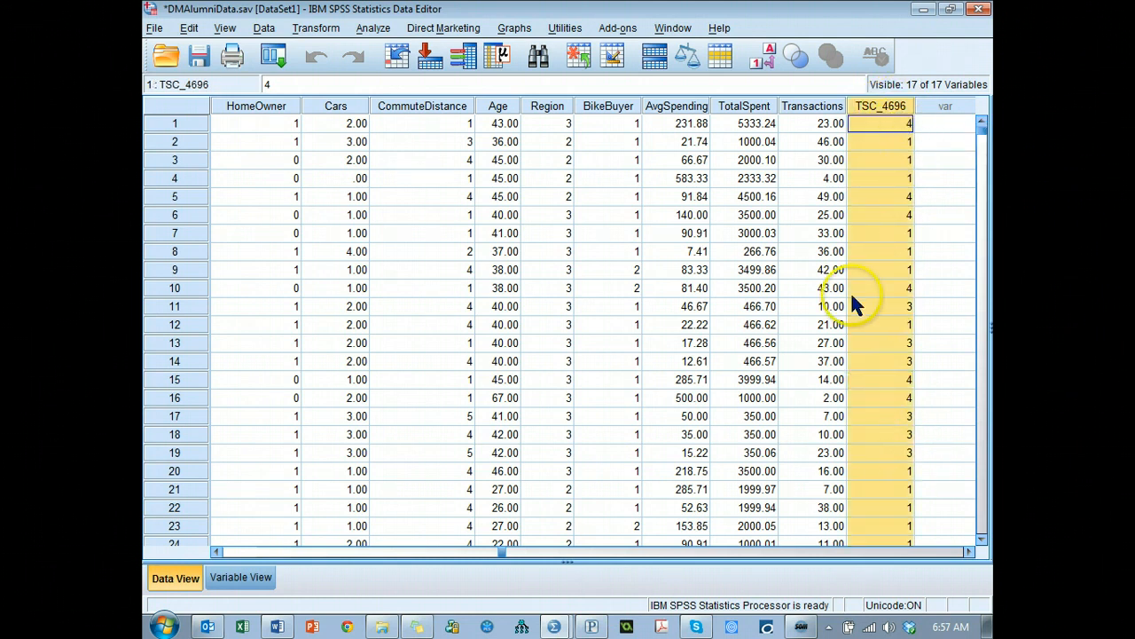
pyautogui.press('Delete')
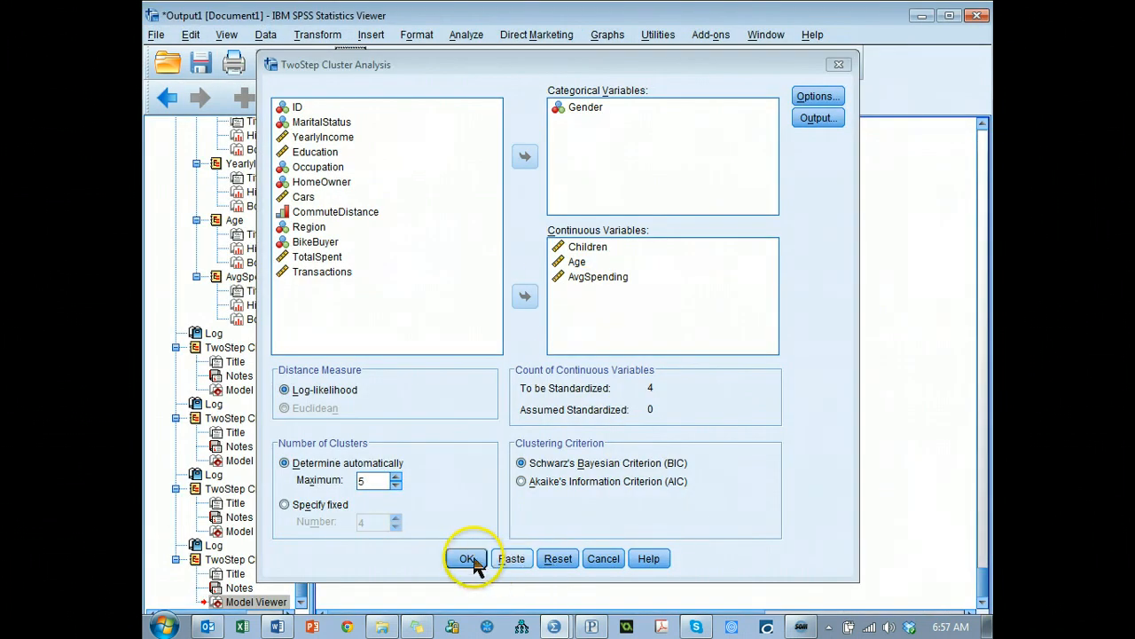
pyautogui.click(467, 559)
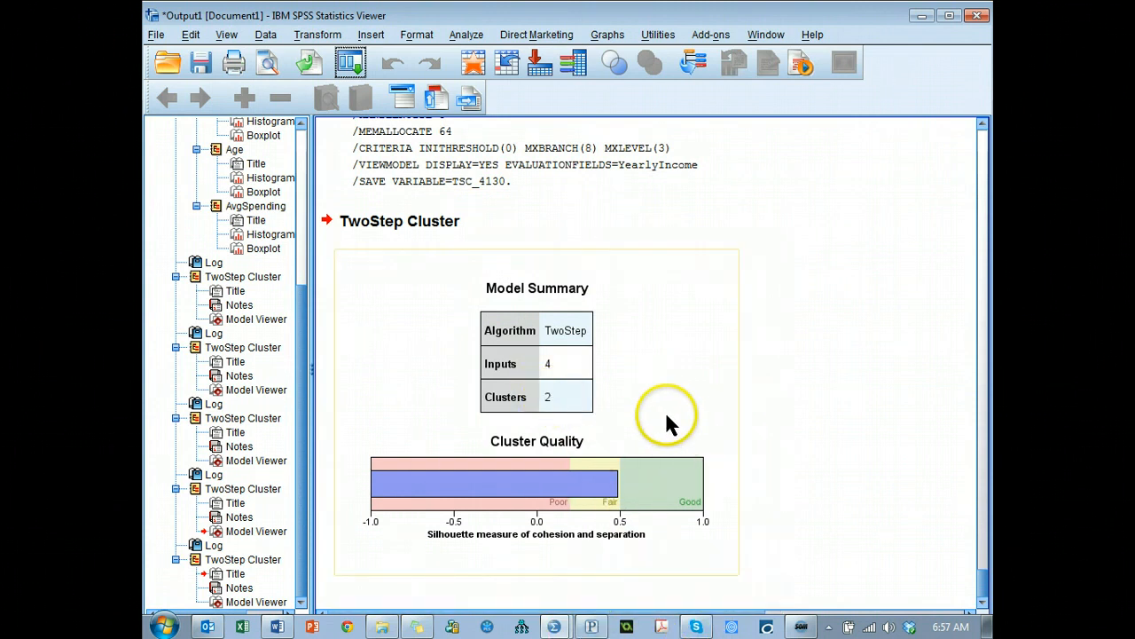
# - Open the newest TwoStep model and compare Gender, AvgSpending, Children and Age across its clusters in the Clusters view
pyautogui.doubleClick(571, 325)
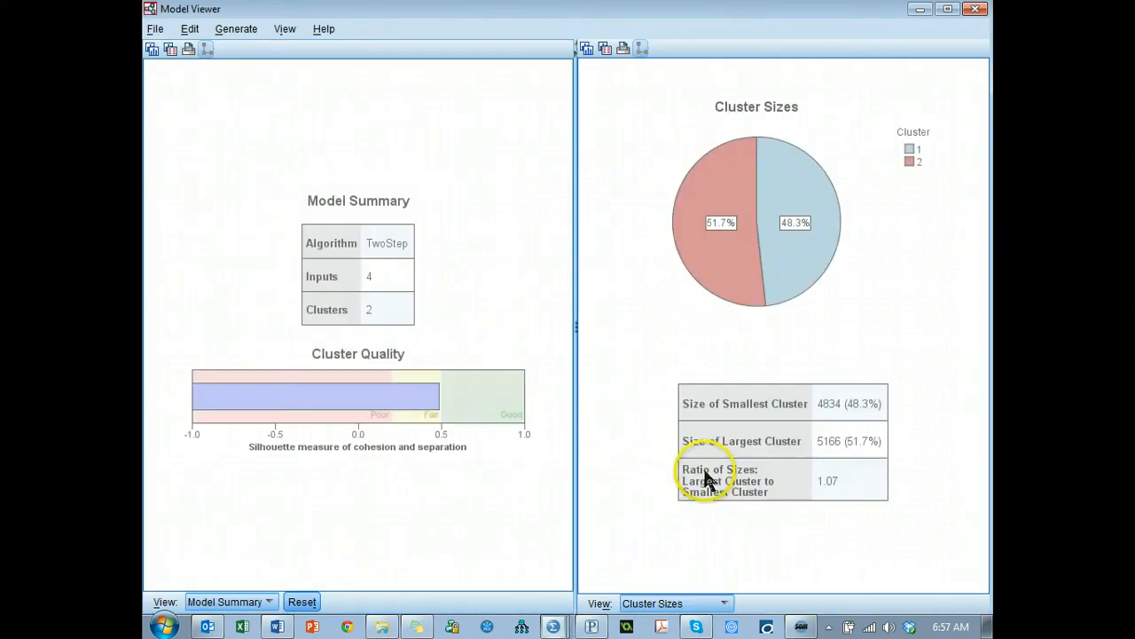
pyautogui.click(240, 605)
pyautogui.click(232, 585)
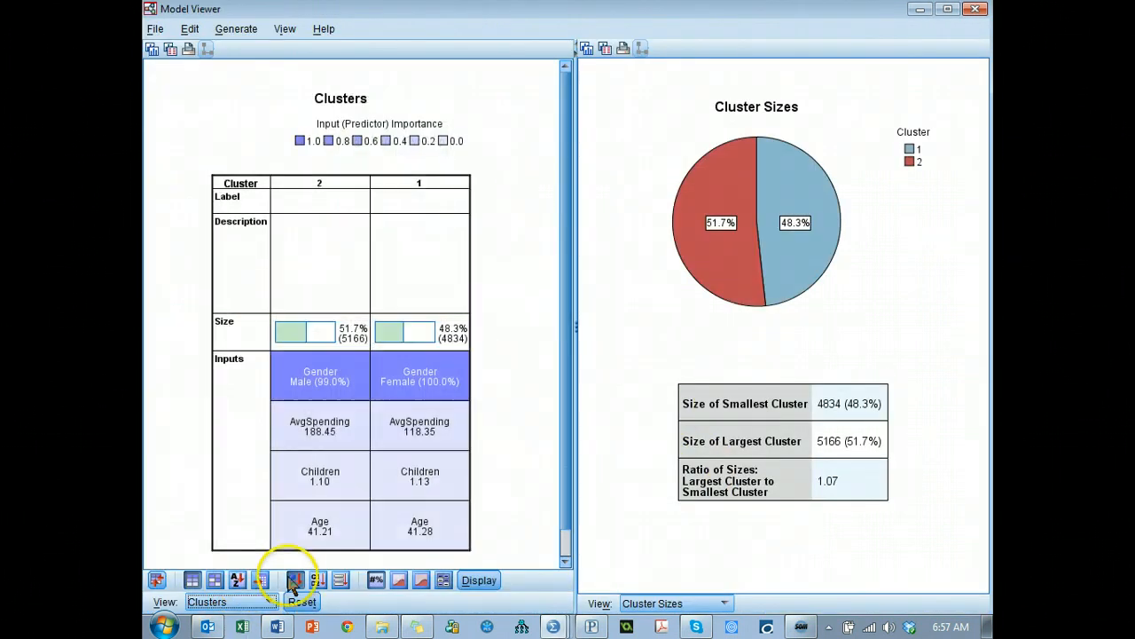
pyautogui.moveTo(317, 399)
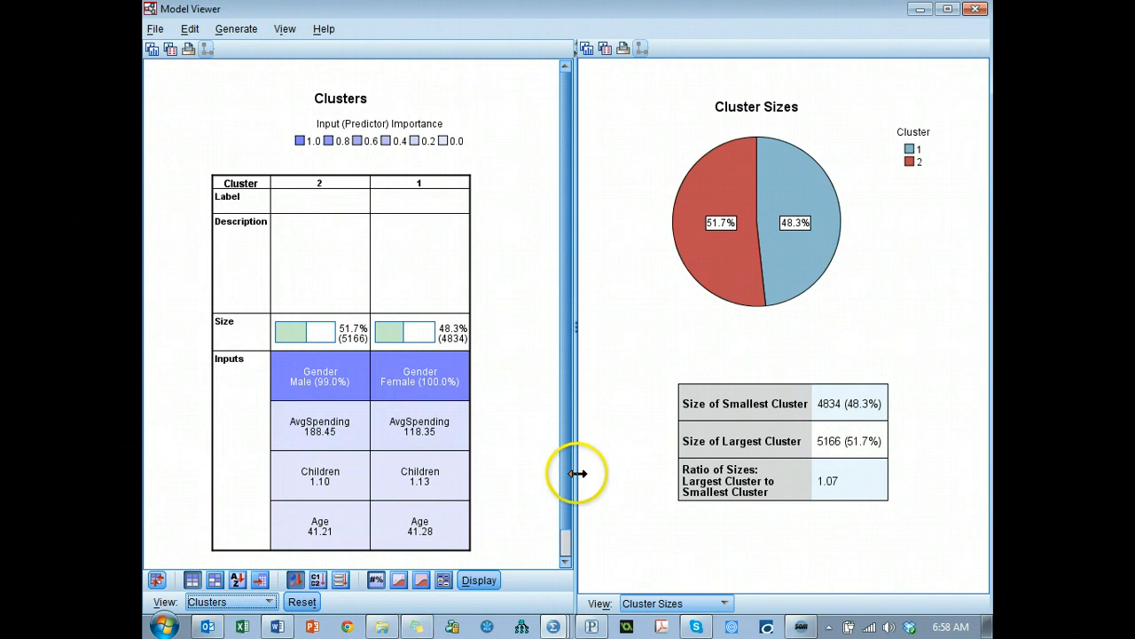
pyautogui.moveTo(278, 431)
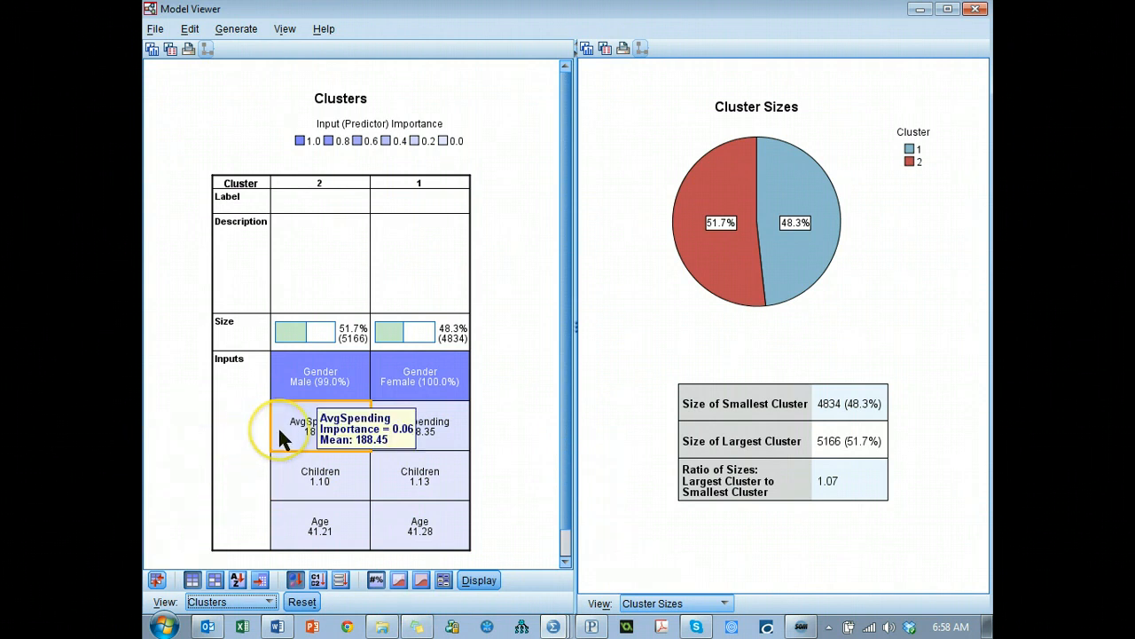
pyautogui.moveTo(436, 426)
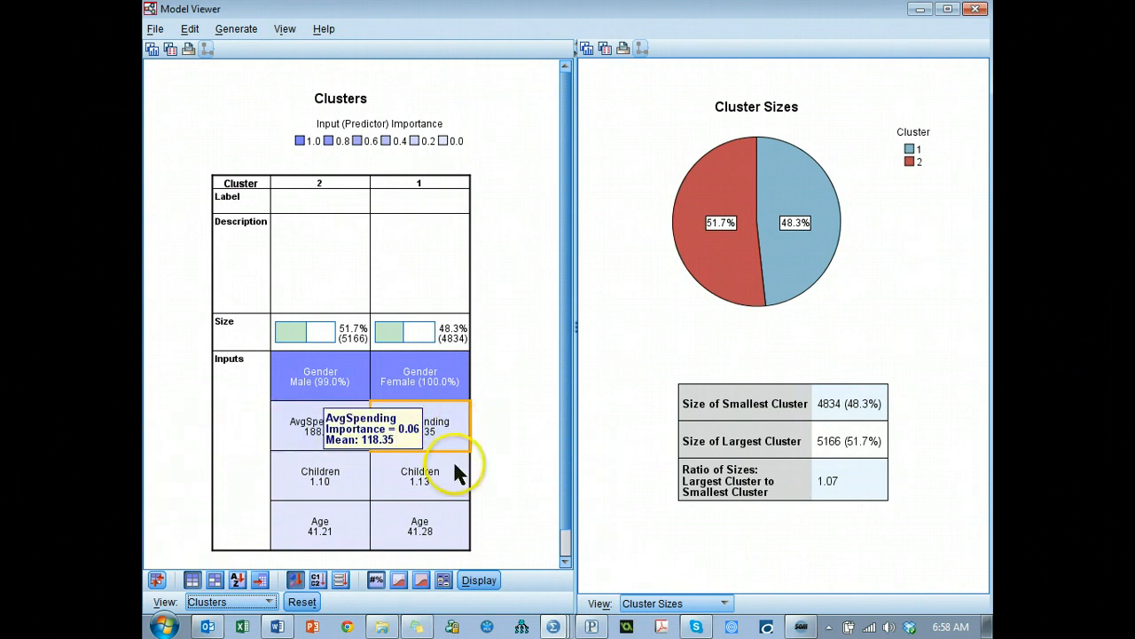
pyautogui.moveTo(446, 542)
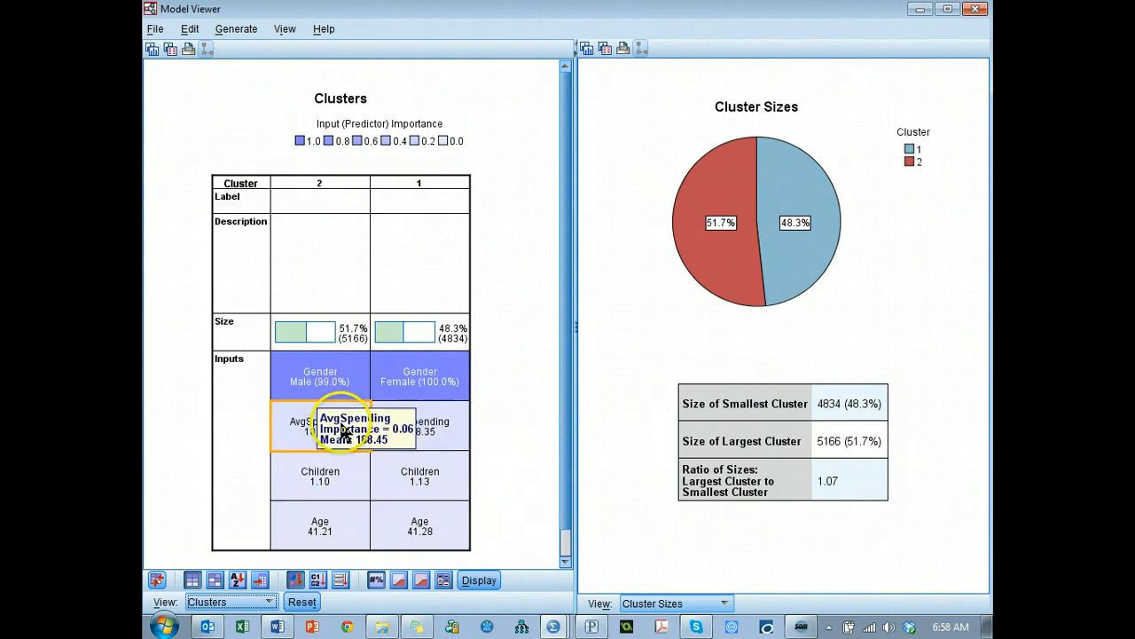
pyautogui.moveTo(423, 378)
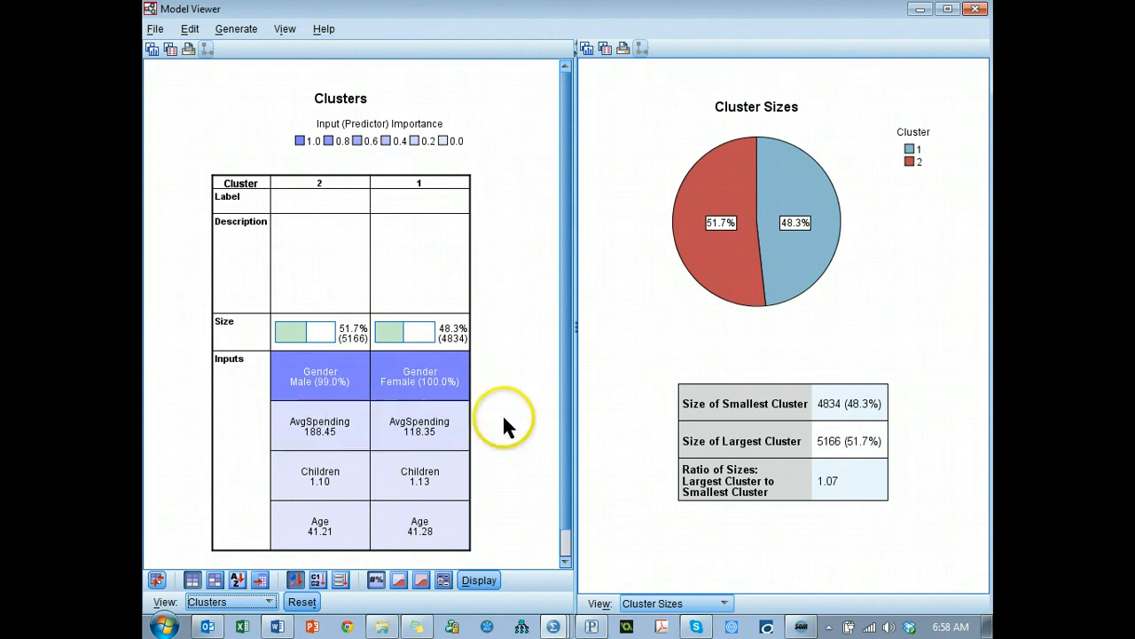
pyautogui.moveTo(281, 391)
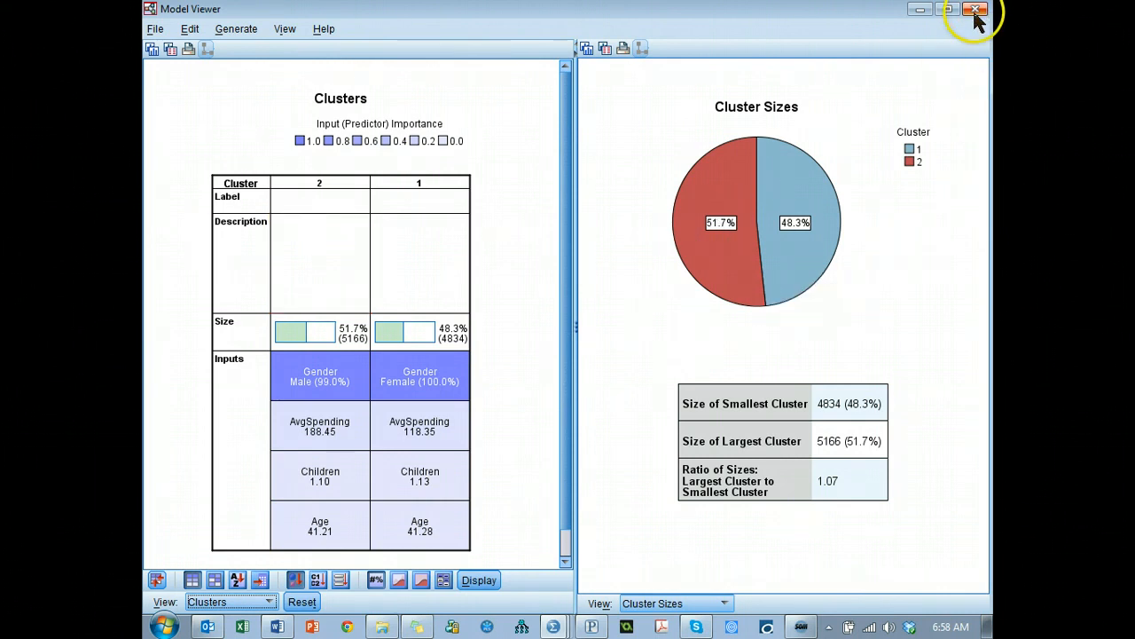
# - Switch to the data editor and look over the available Compare Means procedures without starting one
pyautogui.hotkey('alt', 'Tab')
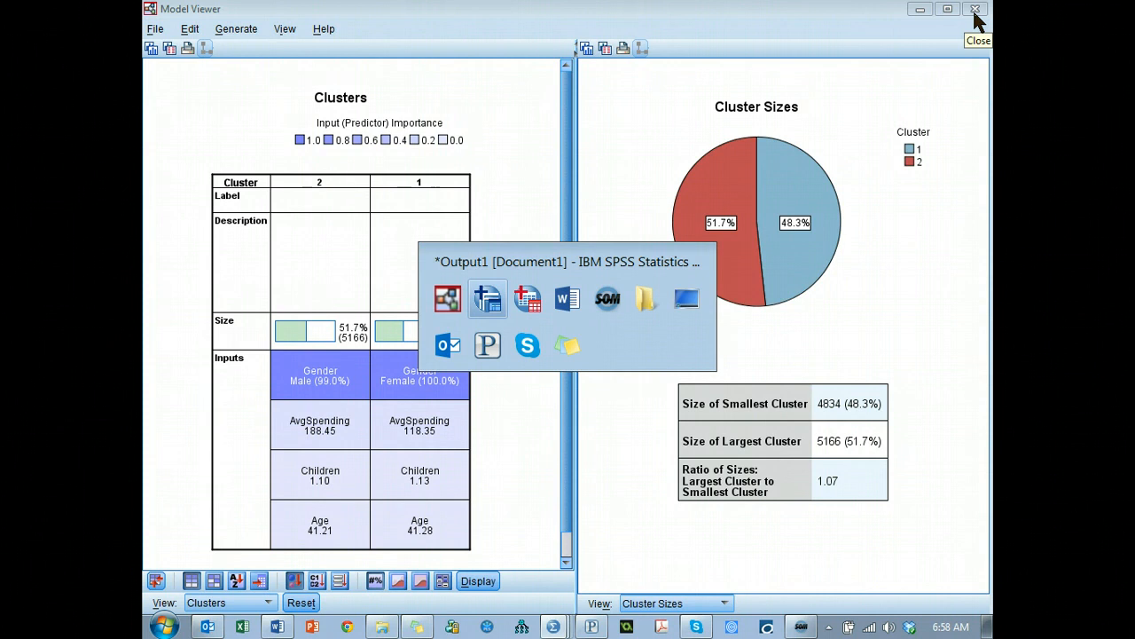
pyautogui.hotkey('alt', 'Tab')
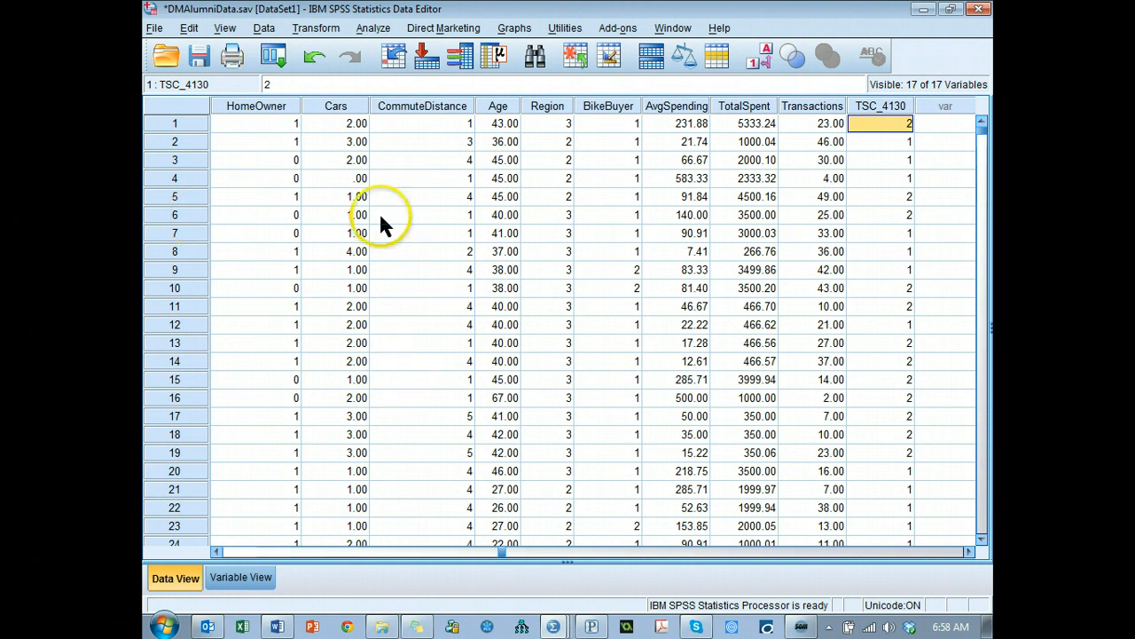
pyautogui.click(373, 28)
pyautogui.moveTo(423, 108)
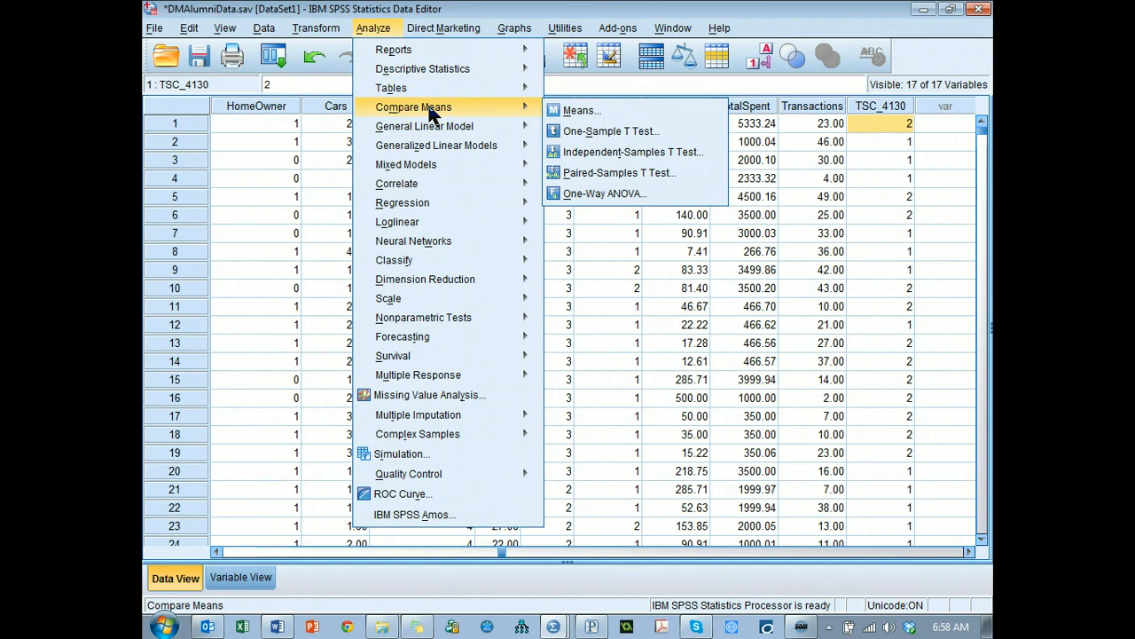
pyautogui.click(789, 12)
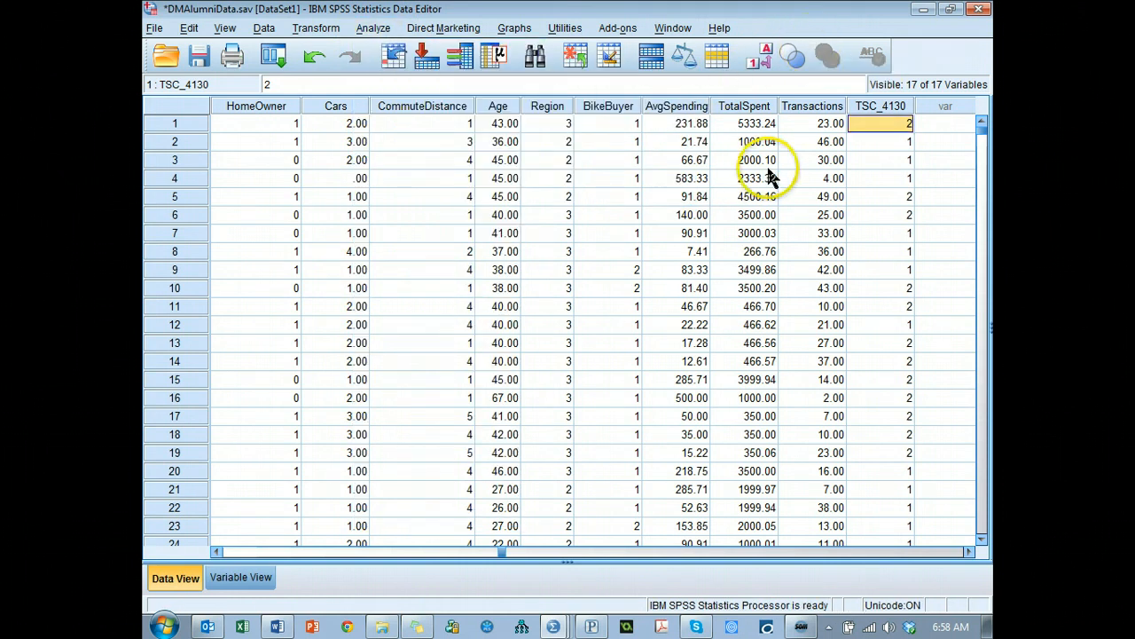
# - Rename the cluster membership variable TSC_4130 as ClusterNum in the variable definitions
pyautogui.click(240, 578)
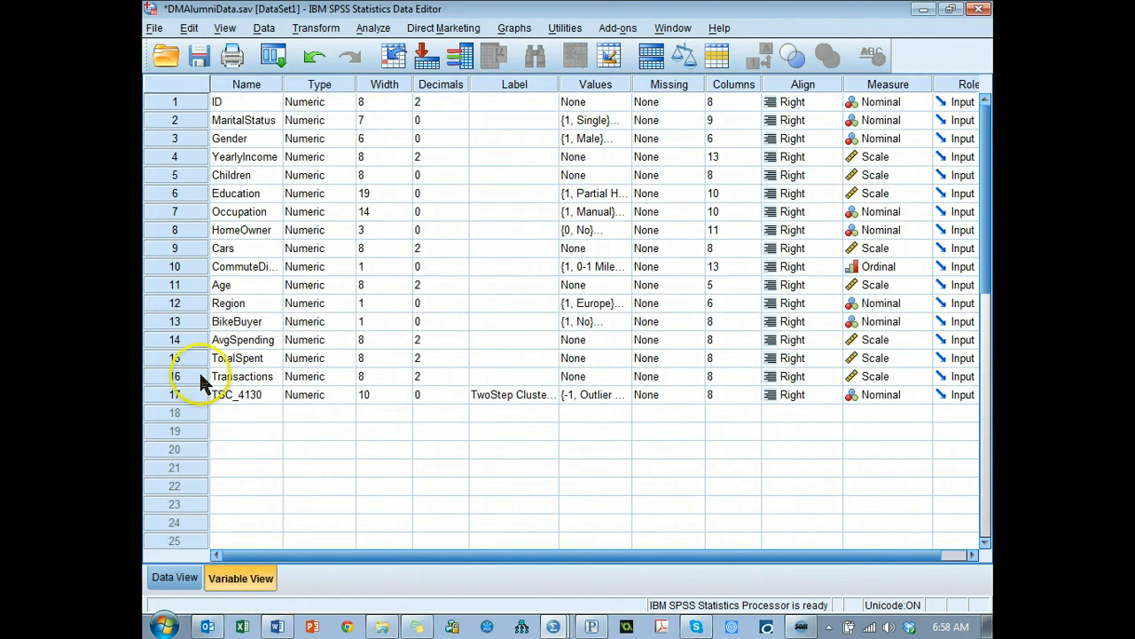
pyautogui.click(251, 393)
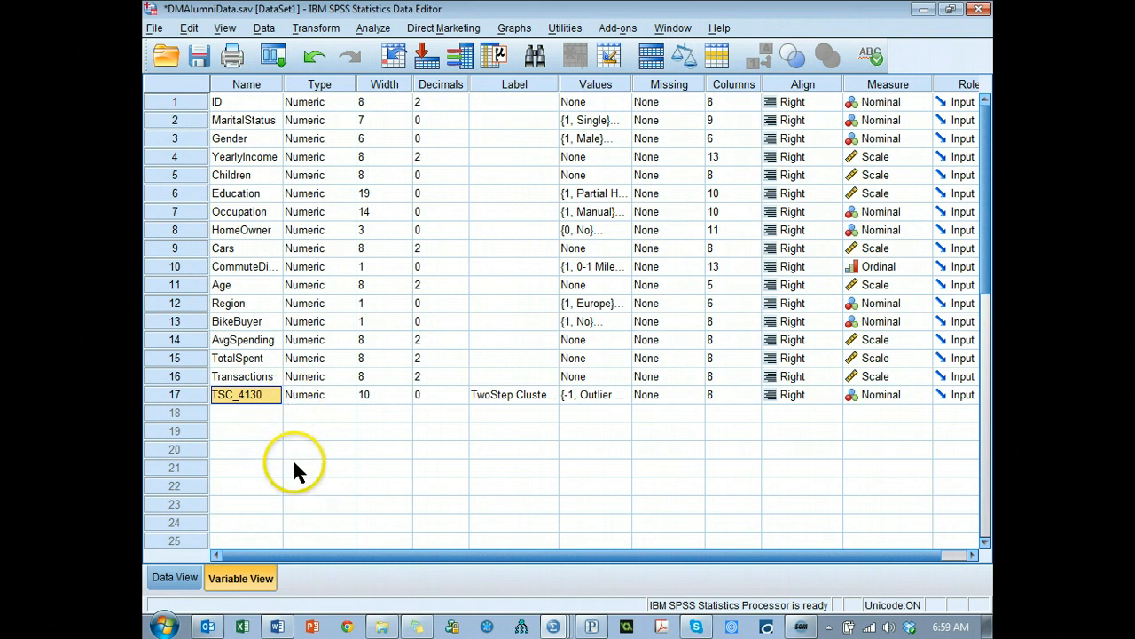
pyautogui.write('ClusterNum')
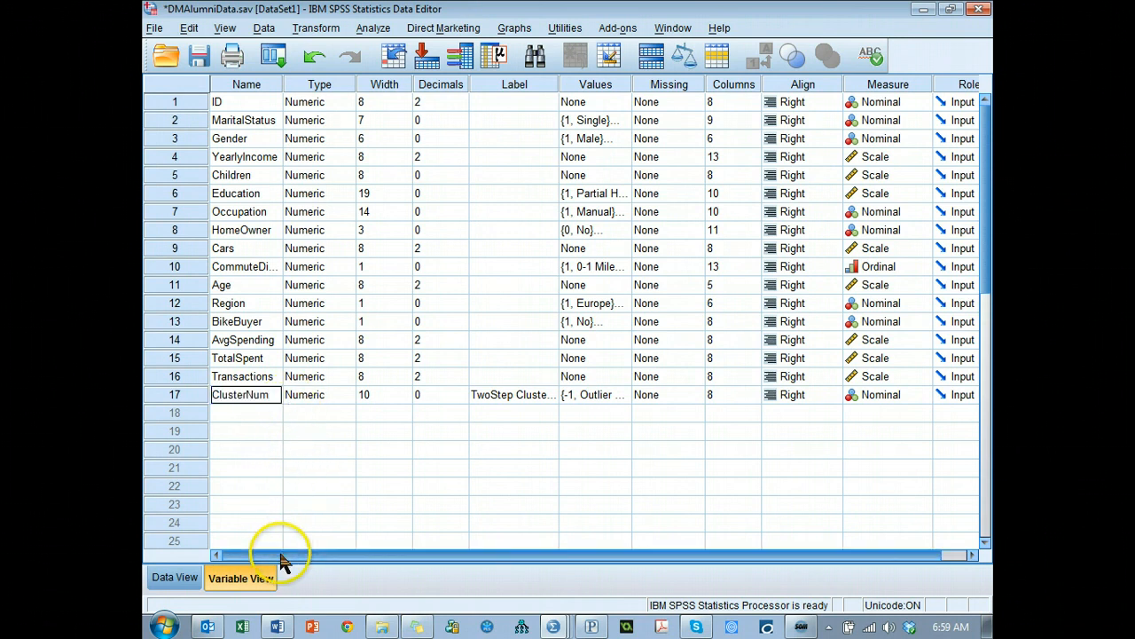
pyautogui.press('Return')
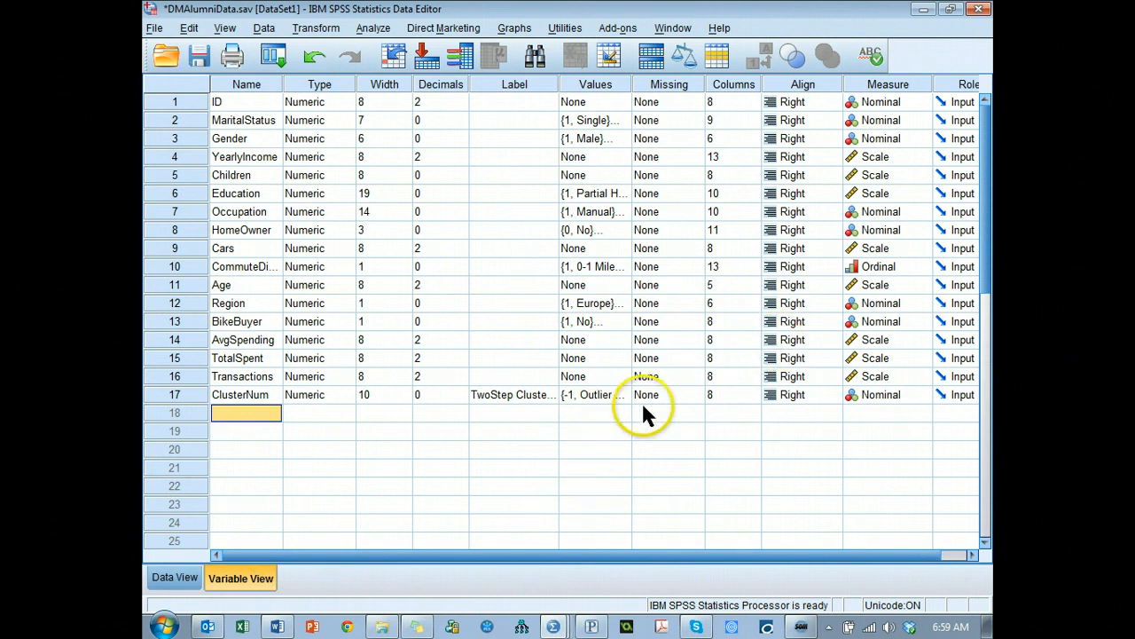
# - Add the value label MaleHighSpender for value 1 of the ClusterNum variable
pyautogui.click(608, 396)
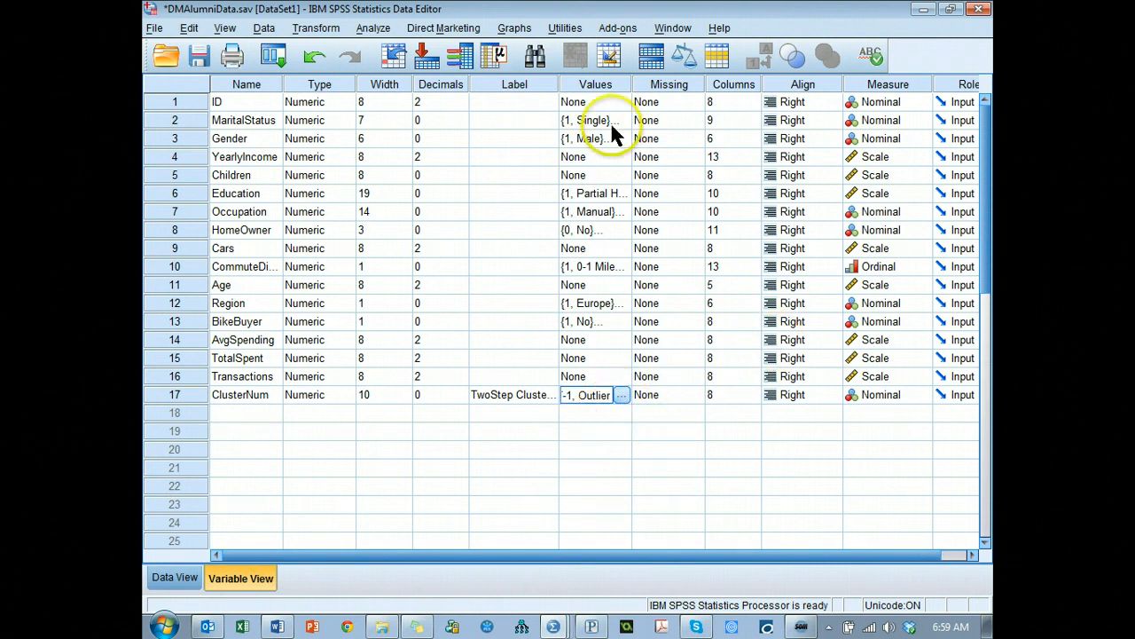
pyautogui.click(617, 84)
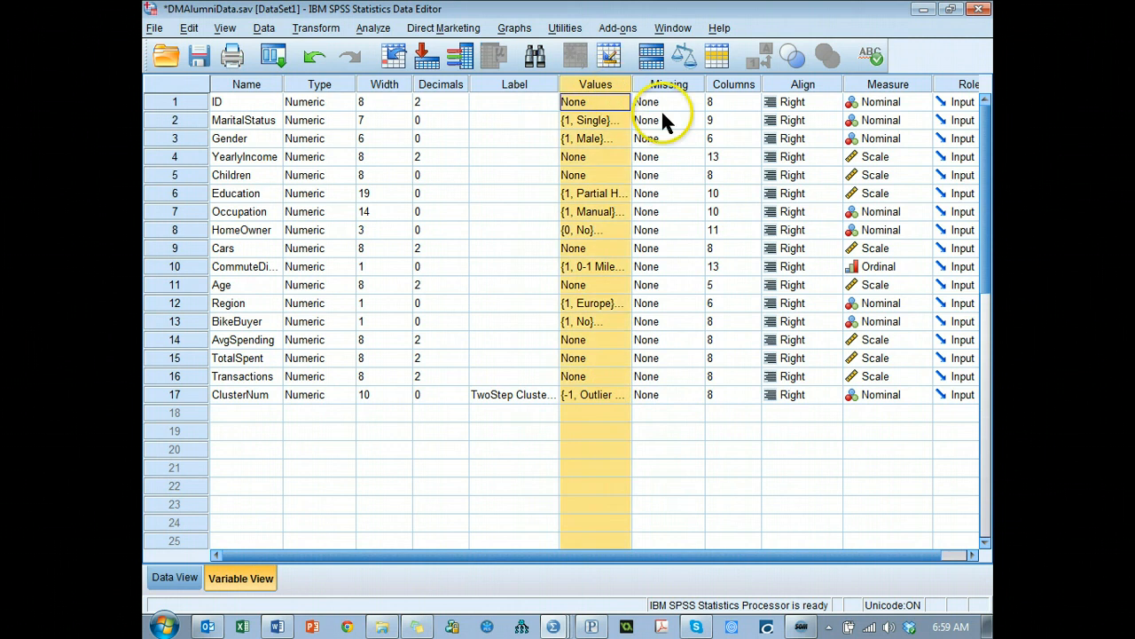
pyautogui.click(611, 395)
pyautogui.click(626, 396)
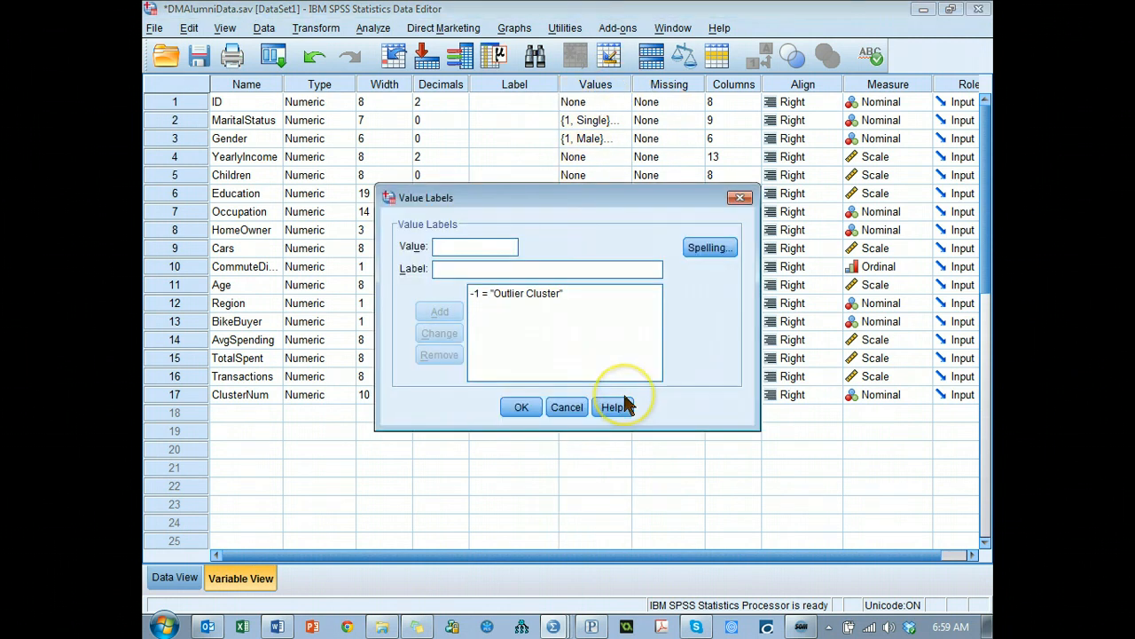
pyautogui.click(565, 294)
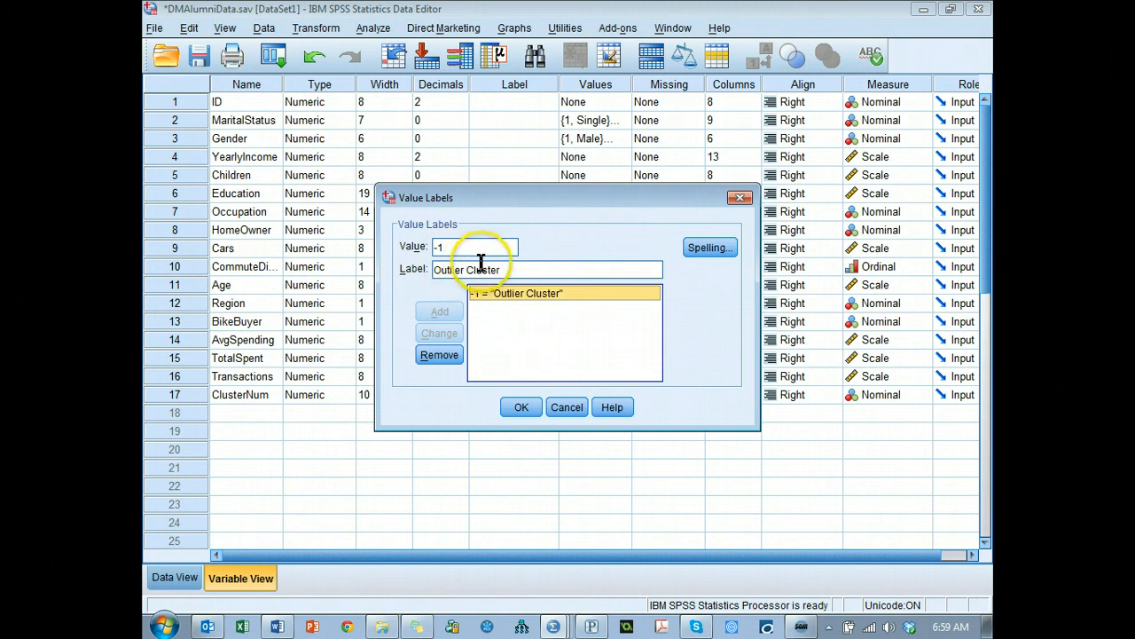
pyautogui.click(477, 247)
pyautogui.press('BackSpace')
pyautogui.press('BackSpace')
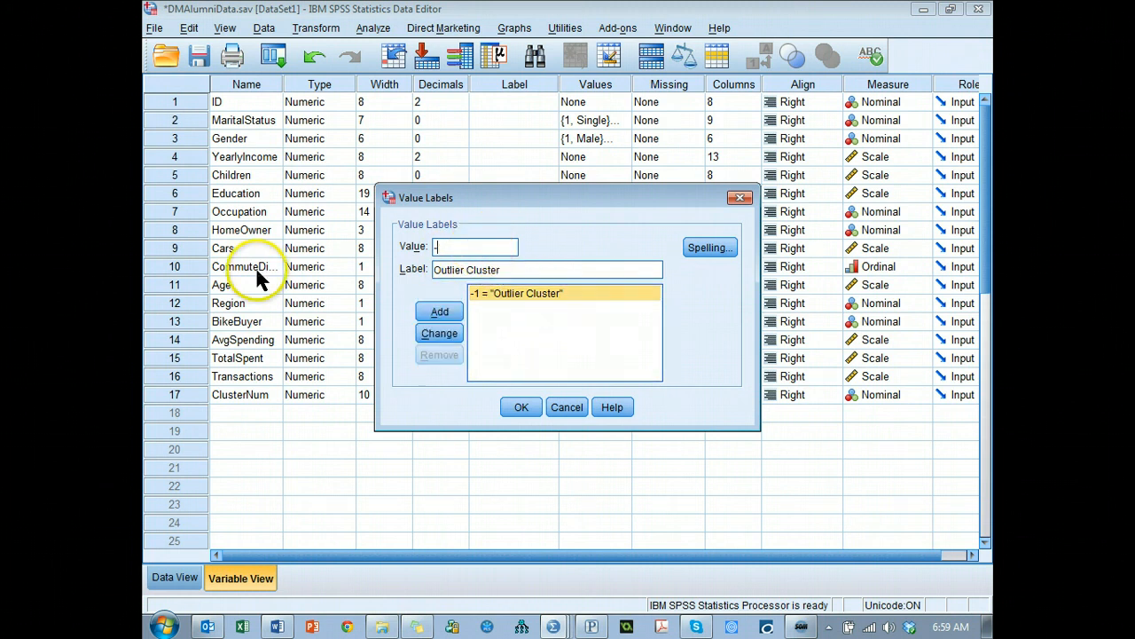
pyautogui.write('1')
pyautogui.hotkey('shift', 'Home')
pyautogui.write('MaleHig')
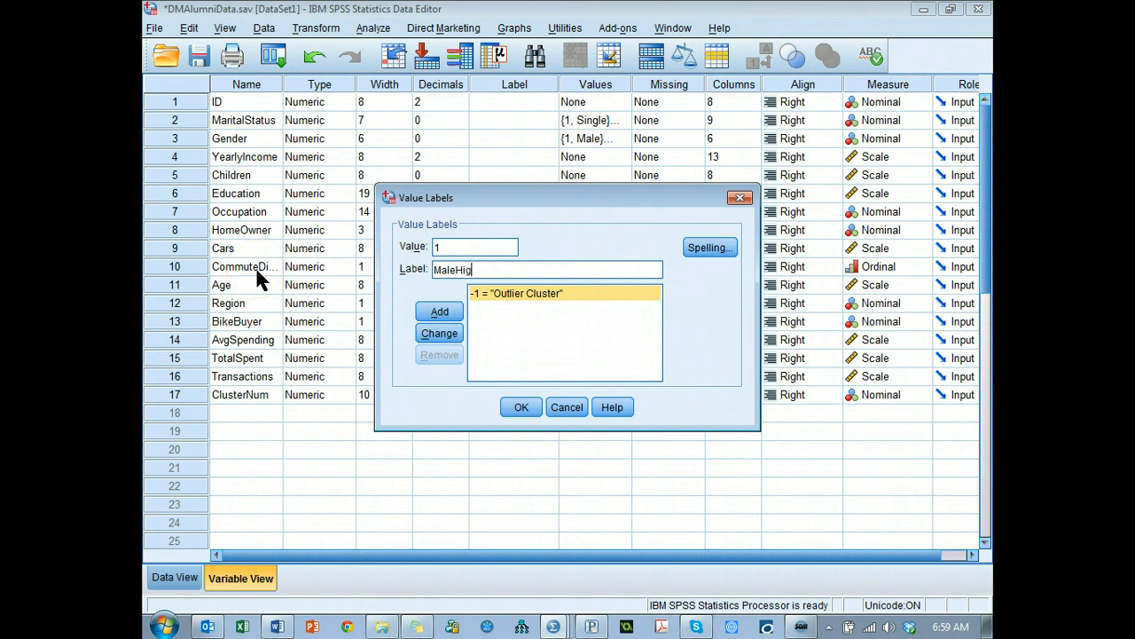
pyautogui.write('hSpender')
pyautogui.press('Return')
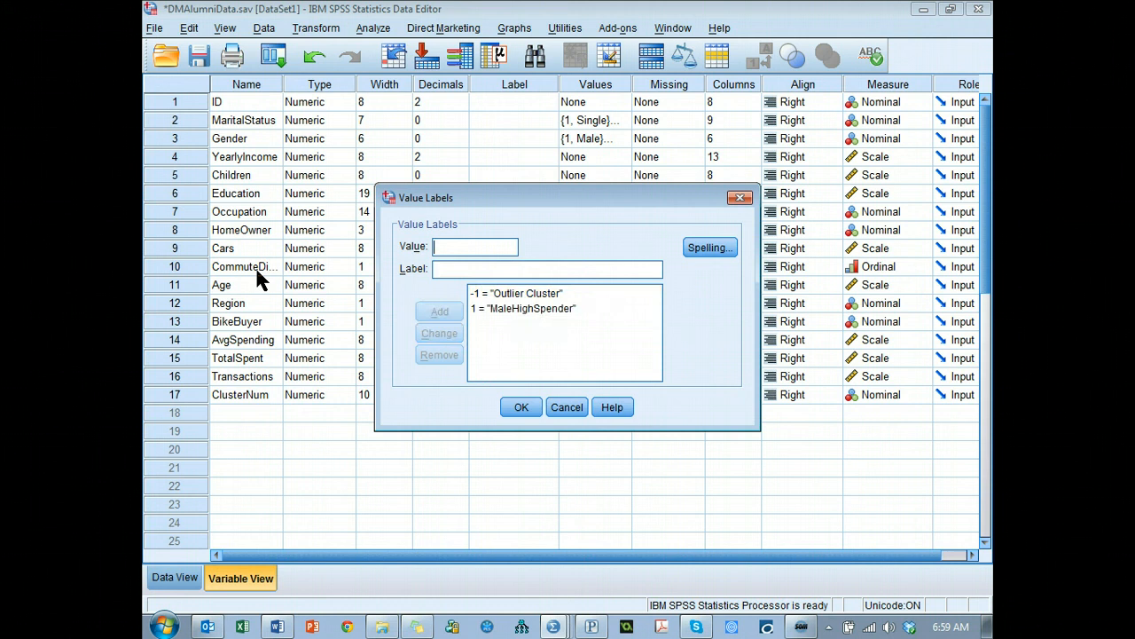
# - Add the value label FemaleLowSpender for value 2 of the ClusterNum variable and check the label entries
pyautogui.write('2')
pyautogui.press('Tab')
pyautogui.write('Femal')
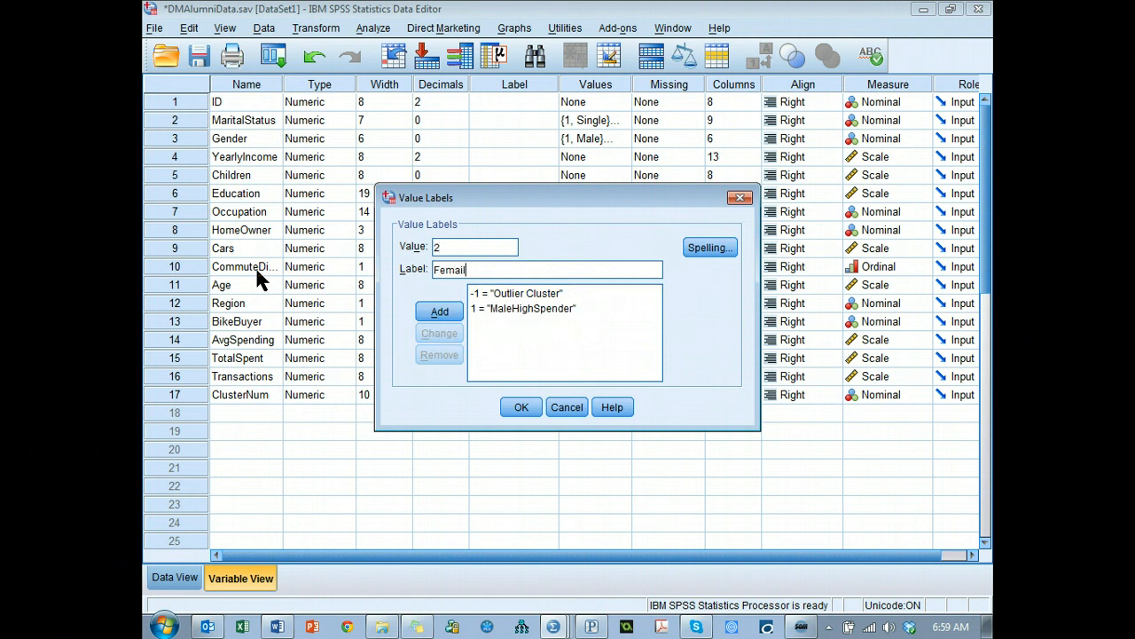
pyautogui.write('eLowSpender')
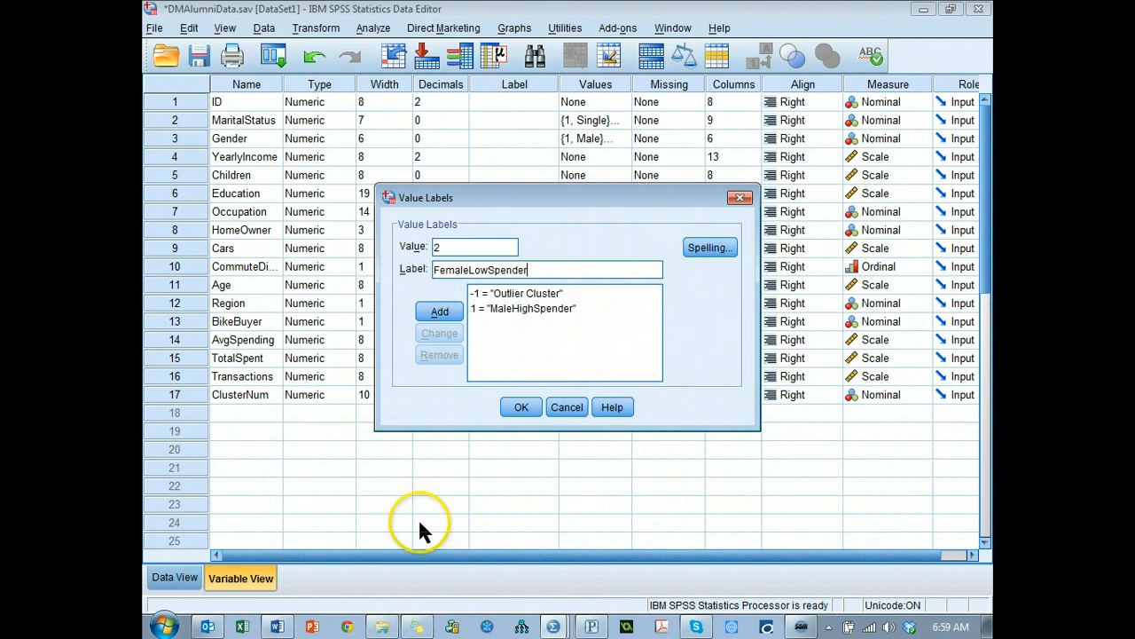
pyautogui.click(439, 314)
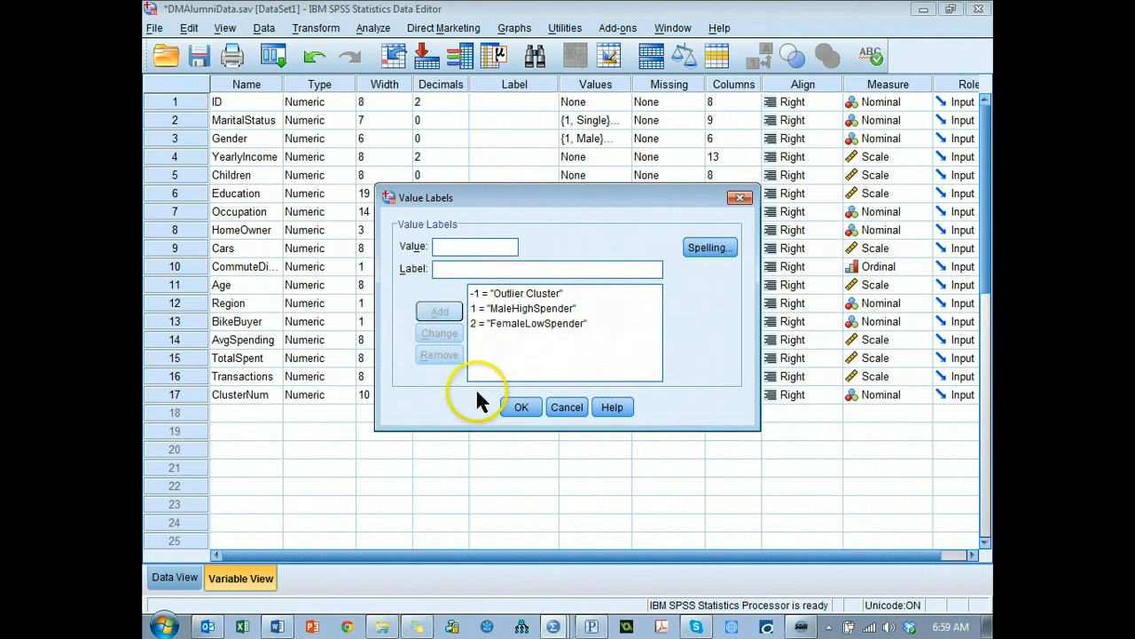
pyautogui.click(648, 325)
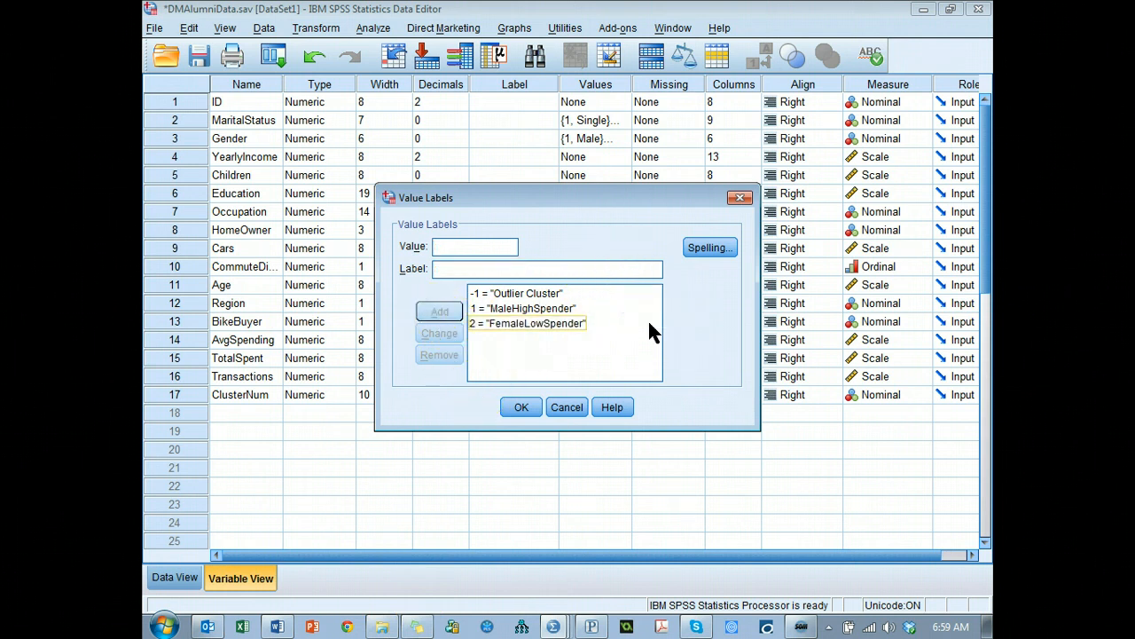
pyautogui.click(514, 295)
pyautogui.click(519, 308)
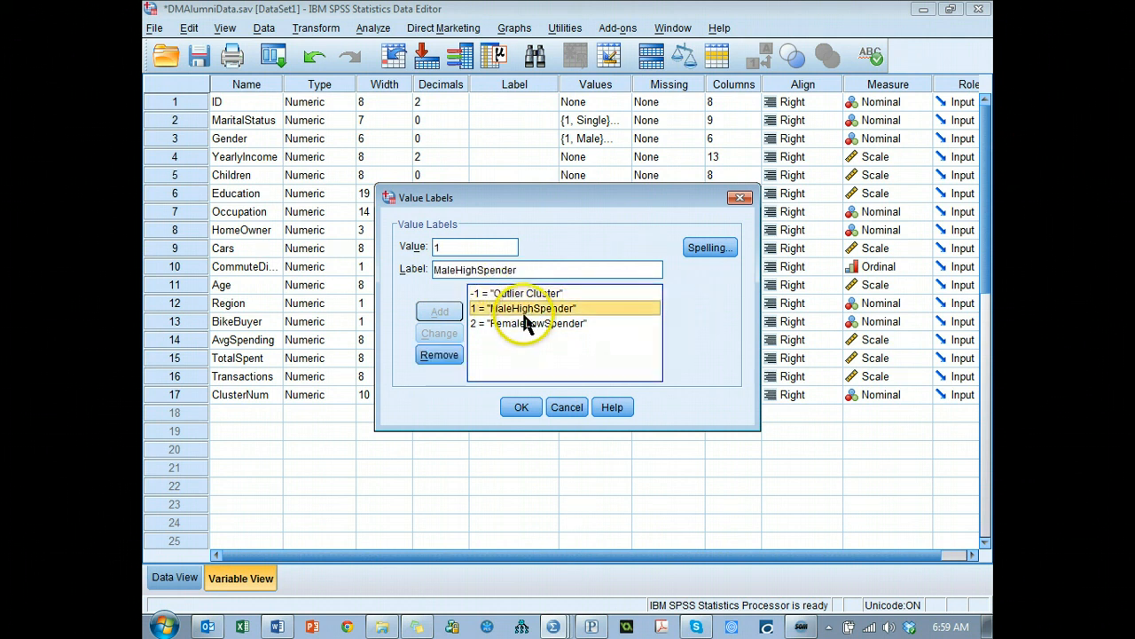
pyautogui.click(519, 324)
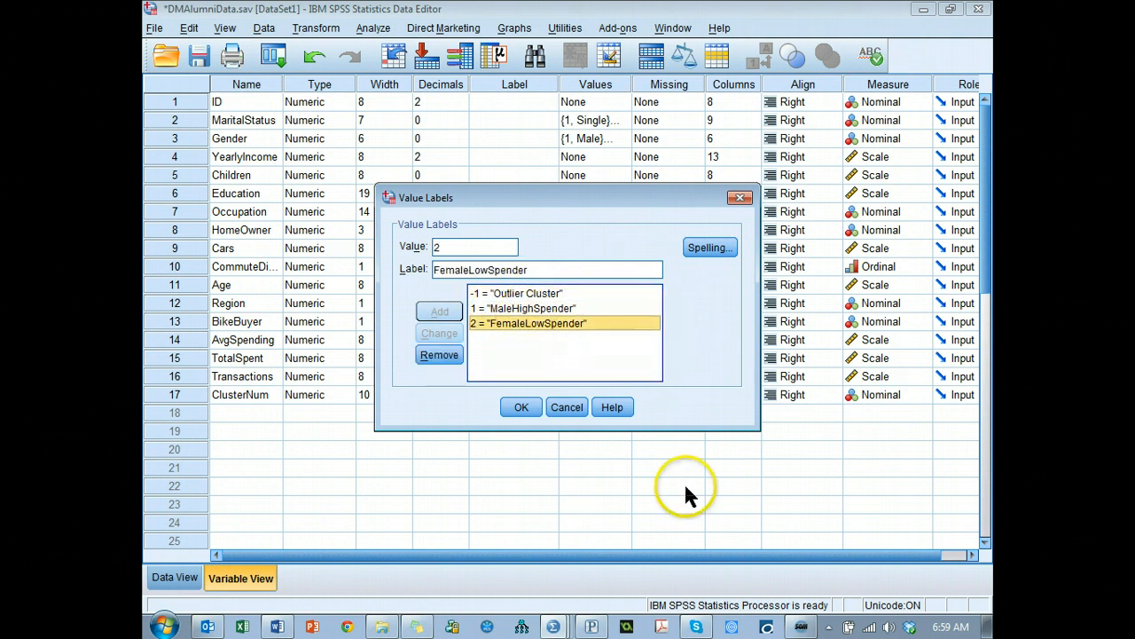
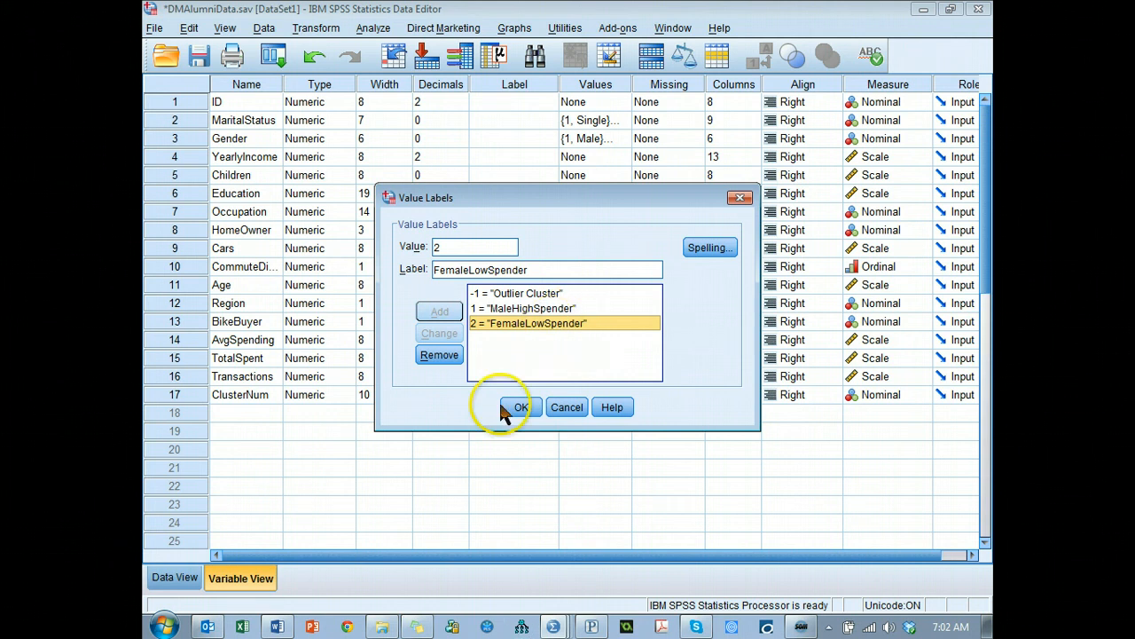
pyautogui.click(801, 627)
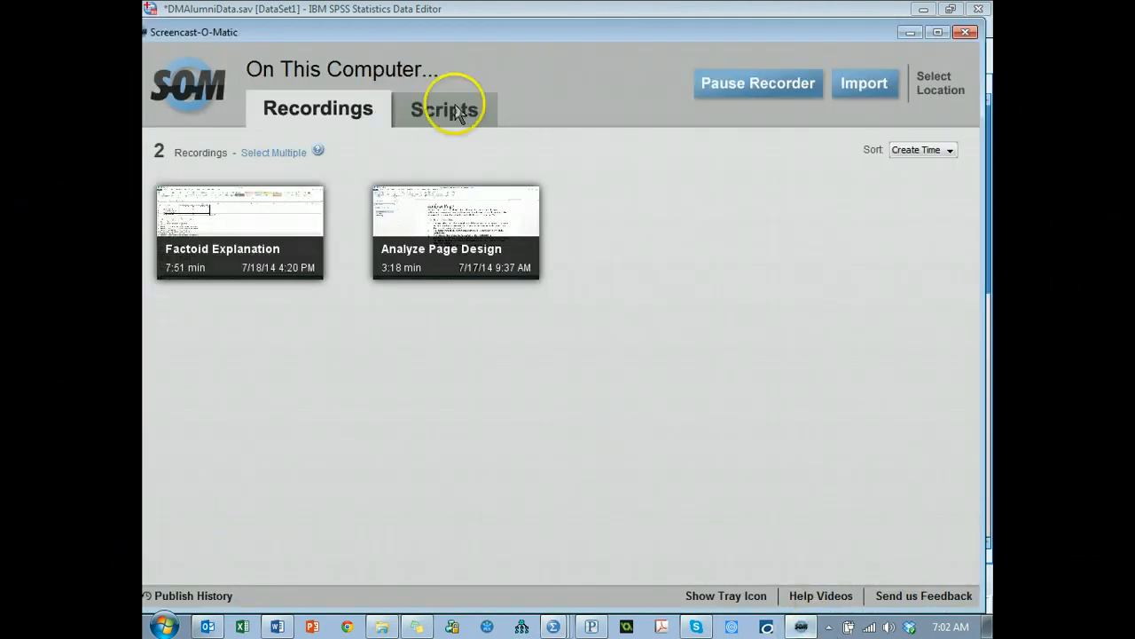
pyautogui.click(796, 91)
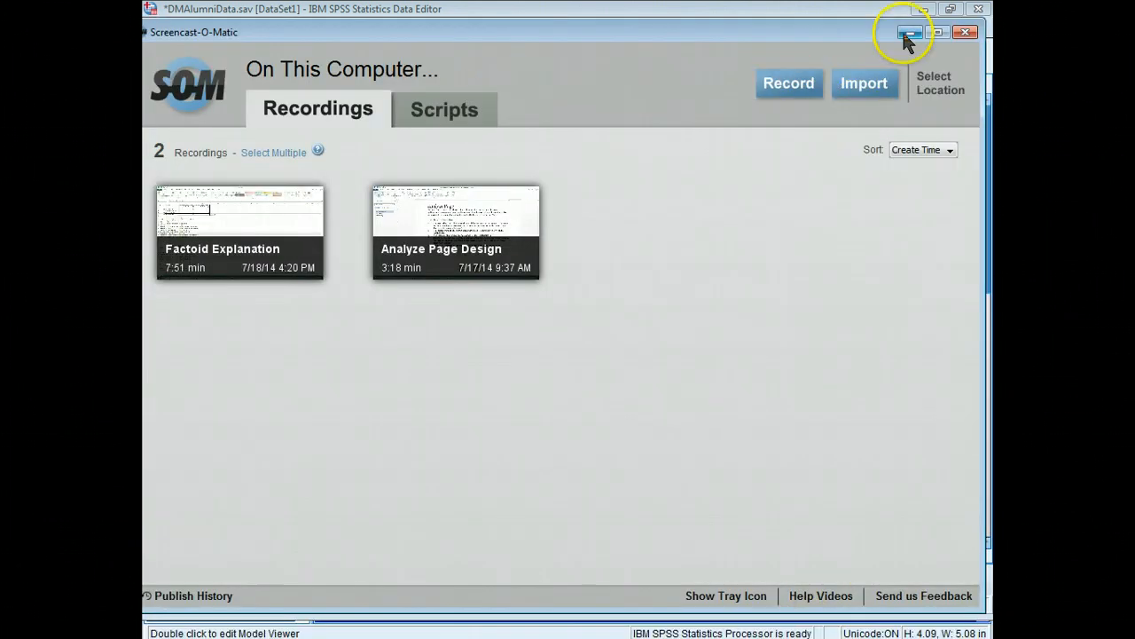
pyautogui.click(910, 33)
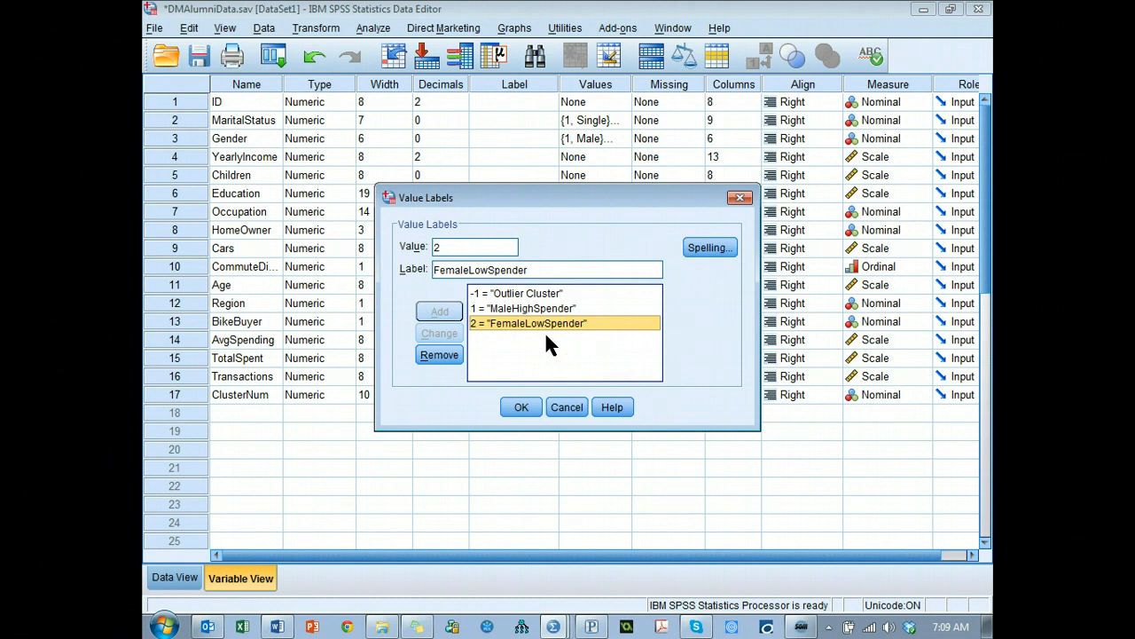
# - Accept the ClusterNum value labels and set up a One-Way ANOVA with ClusterNum as the factor
pyautogui.click(522, 408)
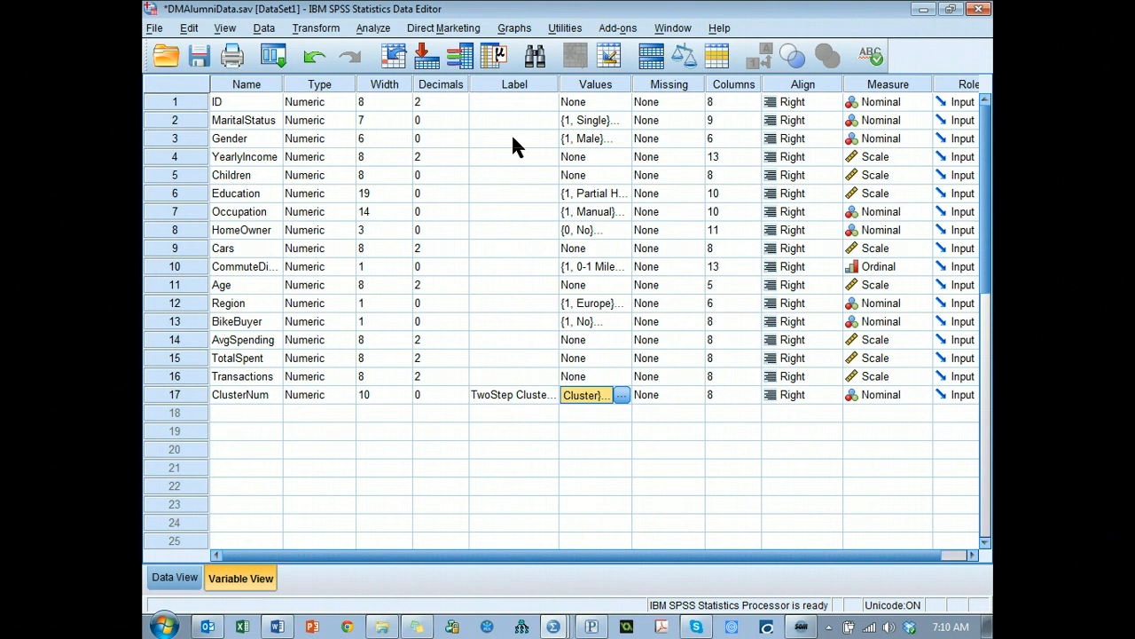
pyautogui.click(377, 28)
pyautogui.moveTo(431, 106)
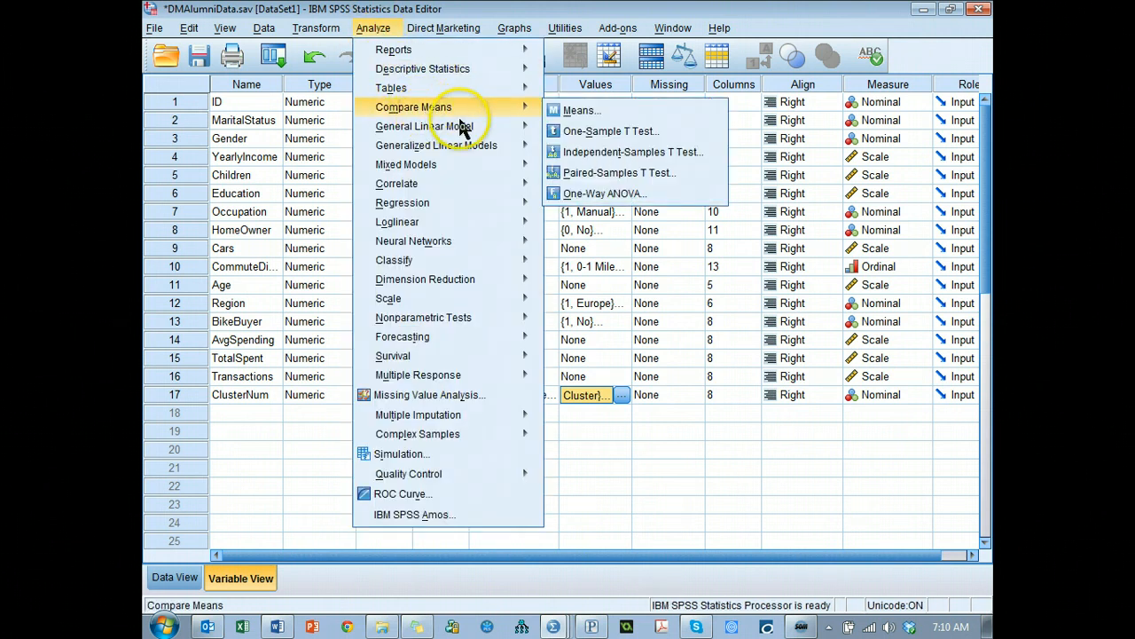
pyautogui.click(673, 192)
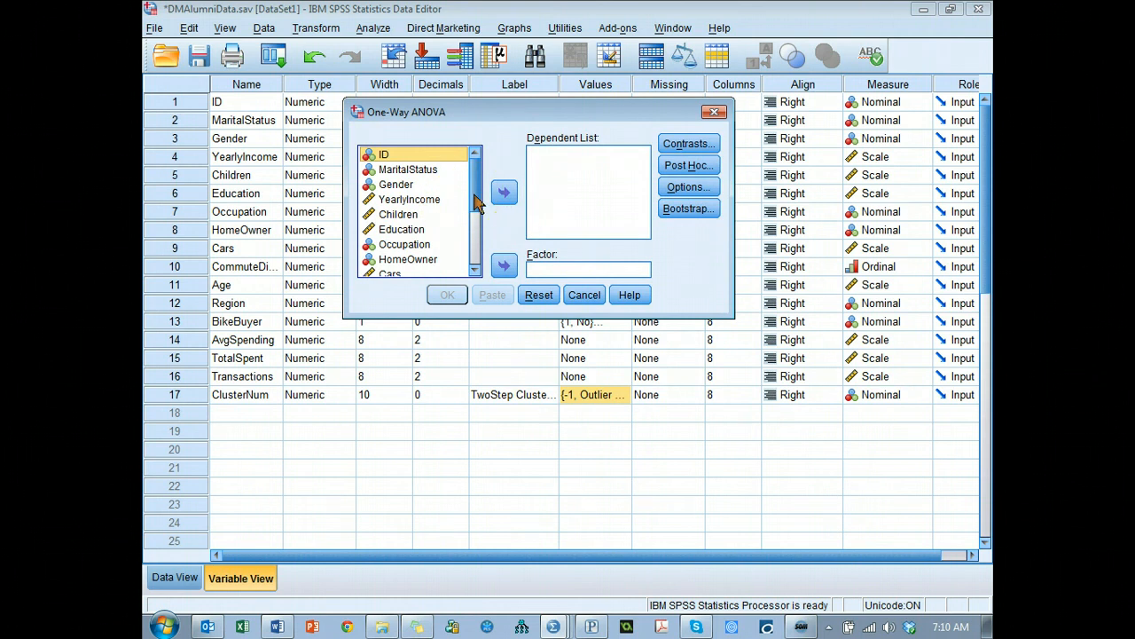
pyautogui.moveTo(476, 202); pyautogui.dragTo(495, 284)
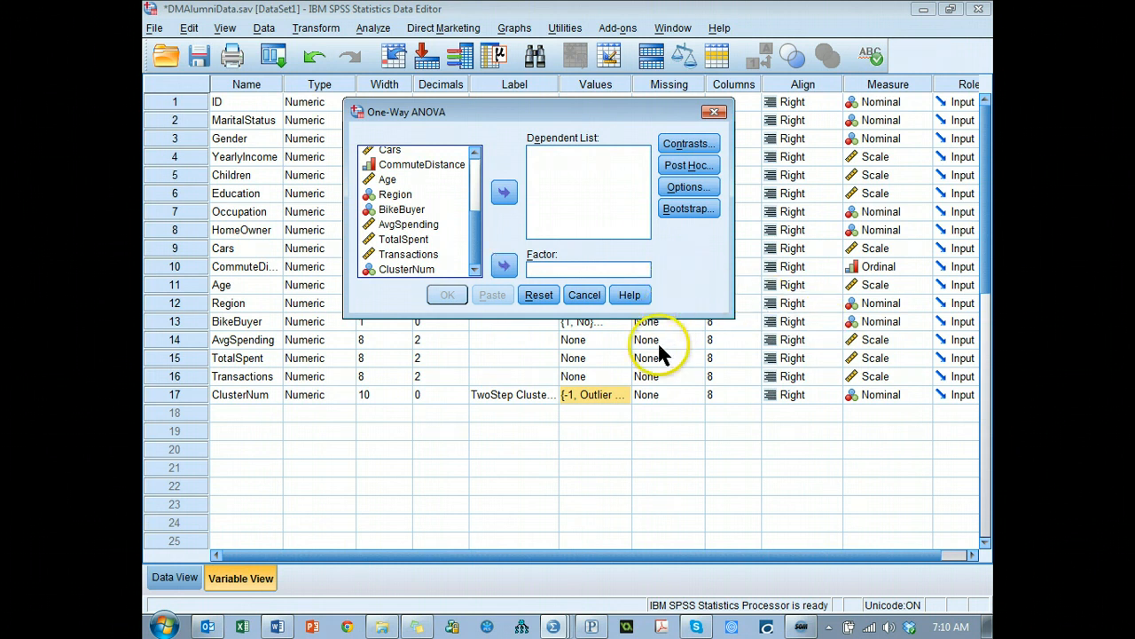
pyautogui.click(408, 269)
pyautogui.click(504, 266)
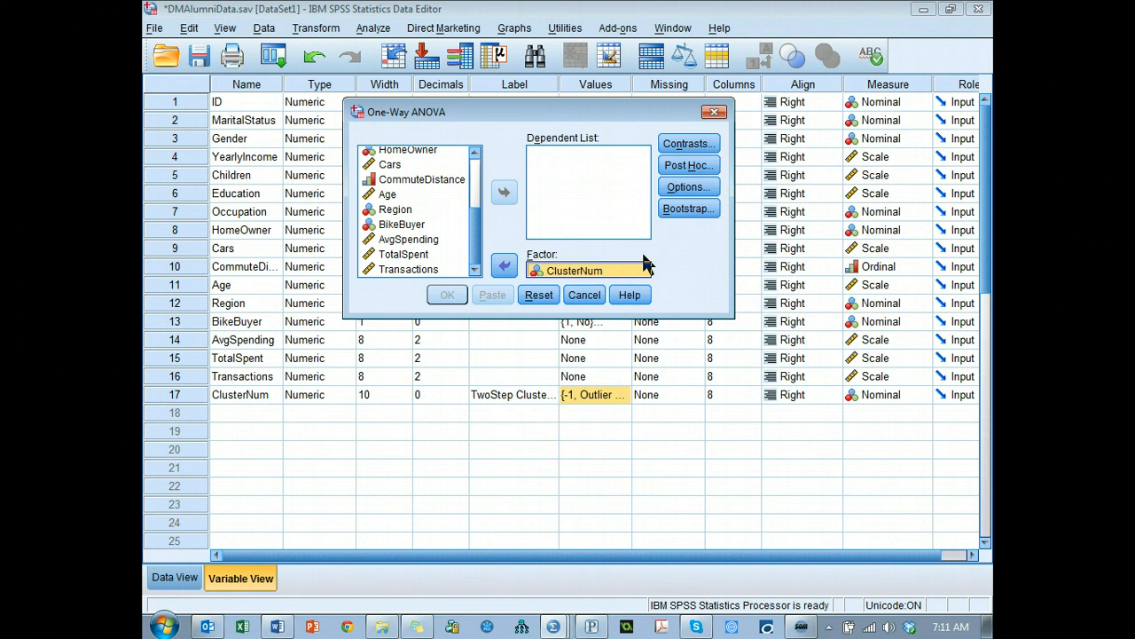
# - Add YearlyIncome and Occupation as dependent variables of the One-Way ANOVA
pyautogui.click(482, 183)
pyautogui.moveTo(477, 186); pyautogui.dragTo(477, 181)
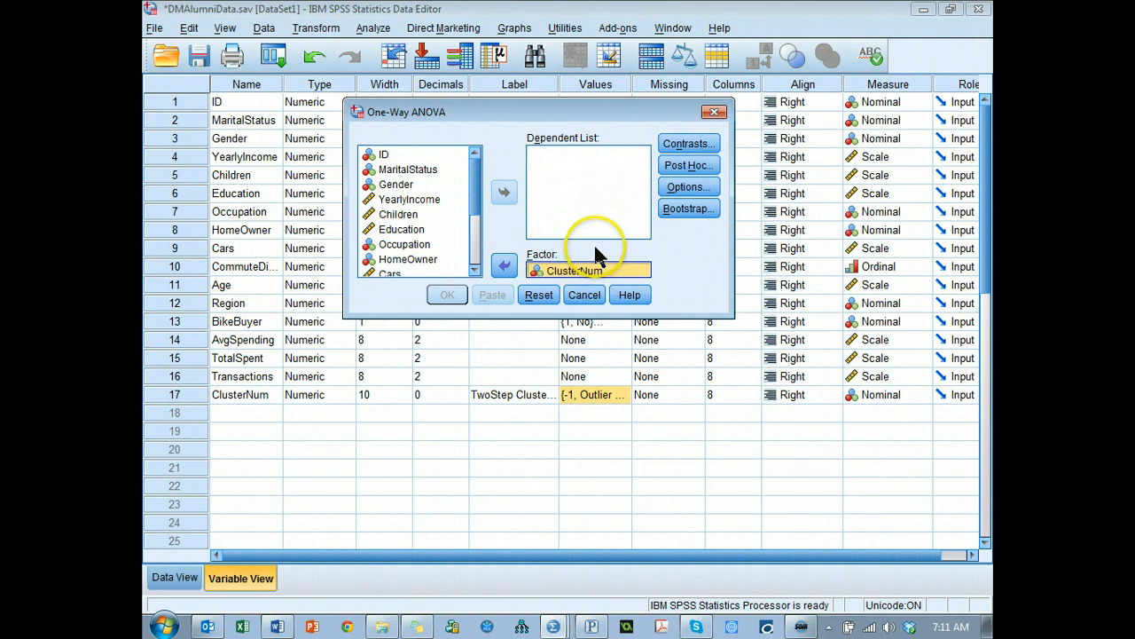
pyautogui.click(422, 200)
pyautogui.click(503, 194)
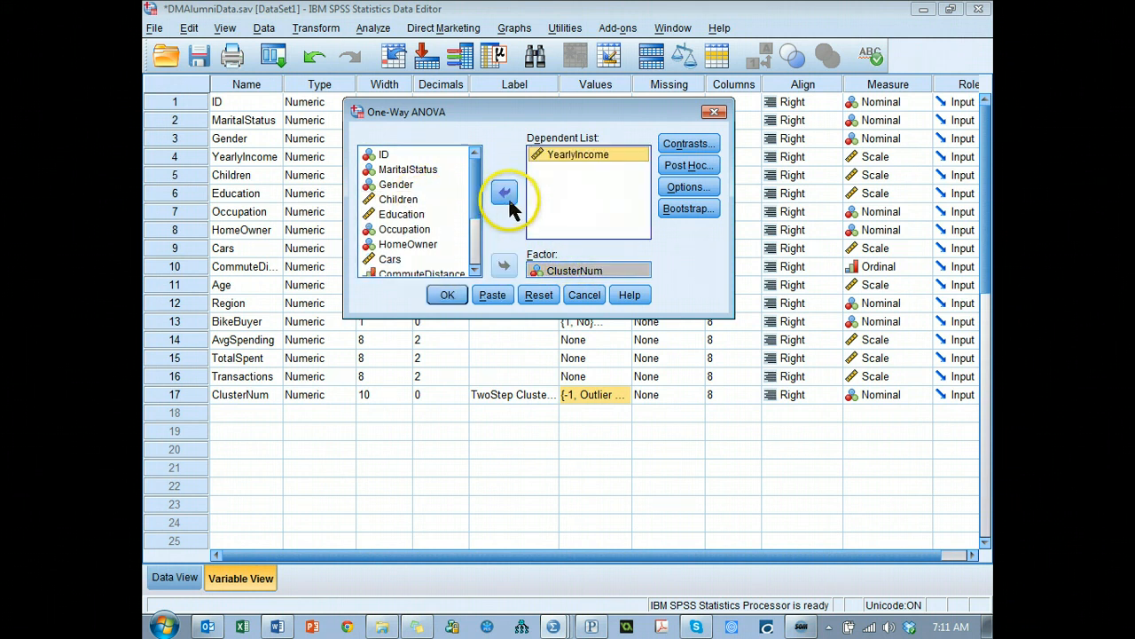
pyautogui.click(406, 184)
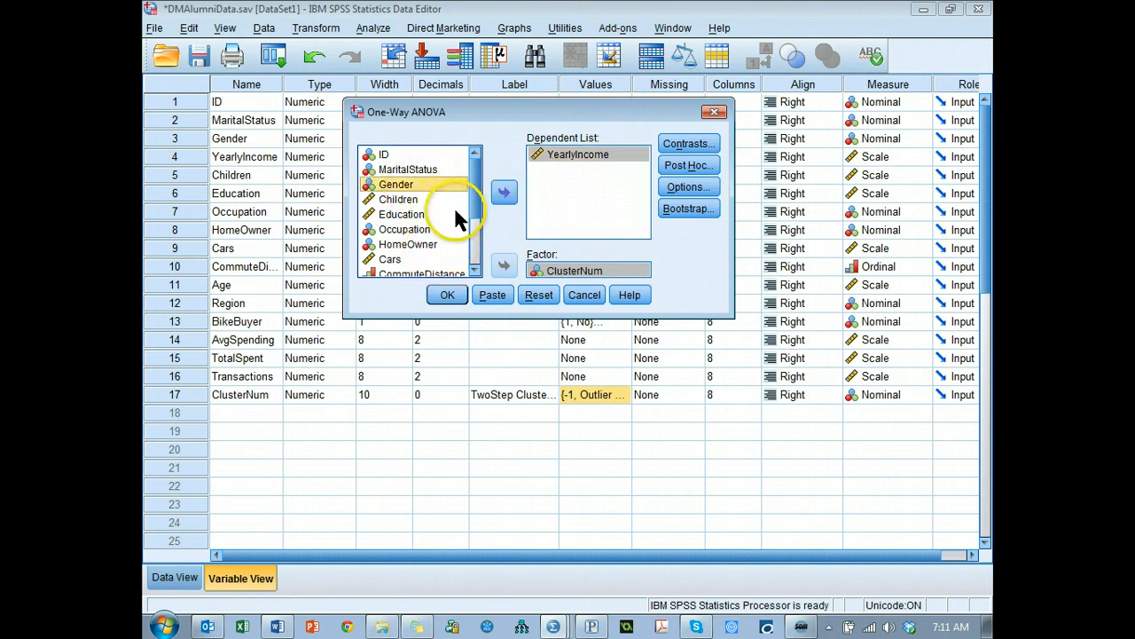
pyautogui.scroll(-1, 431, 201)
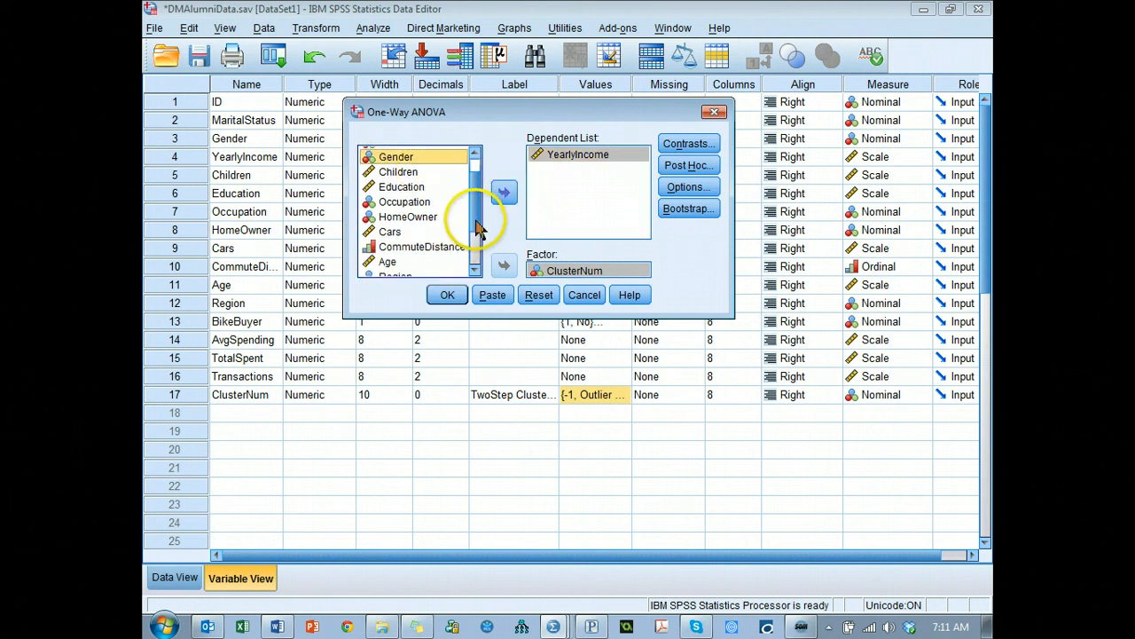
pyautogui.click(431, 202)
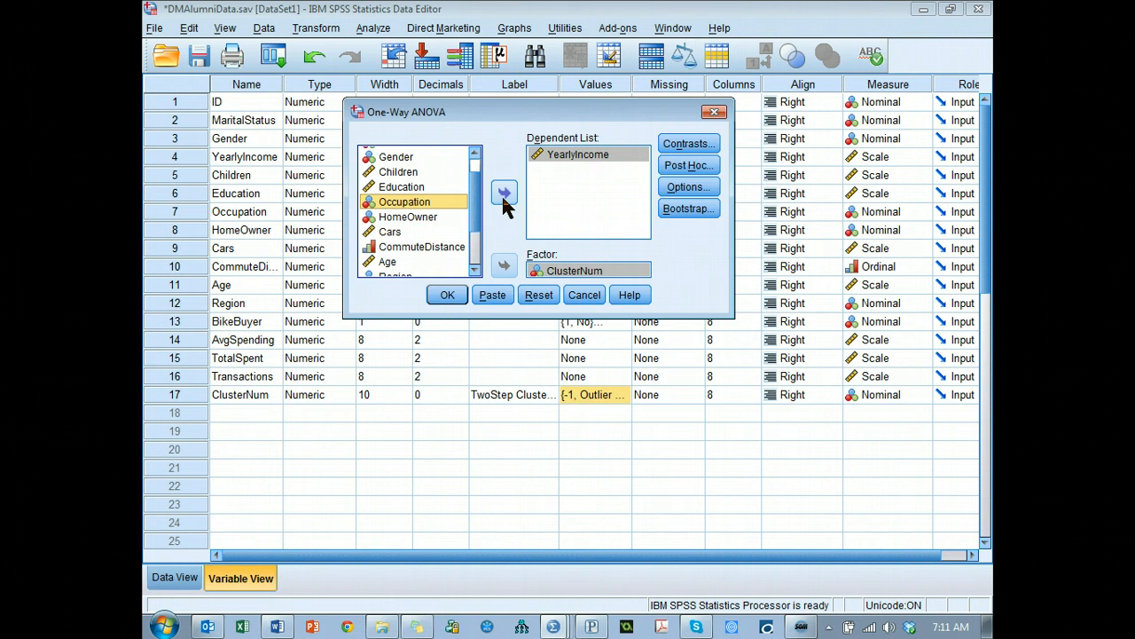
pyautogui.click(503, 195)
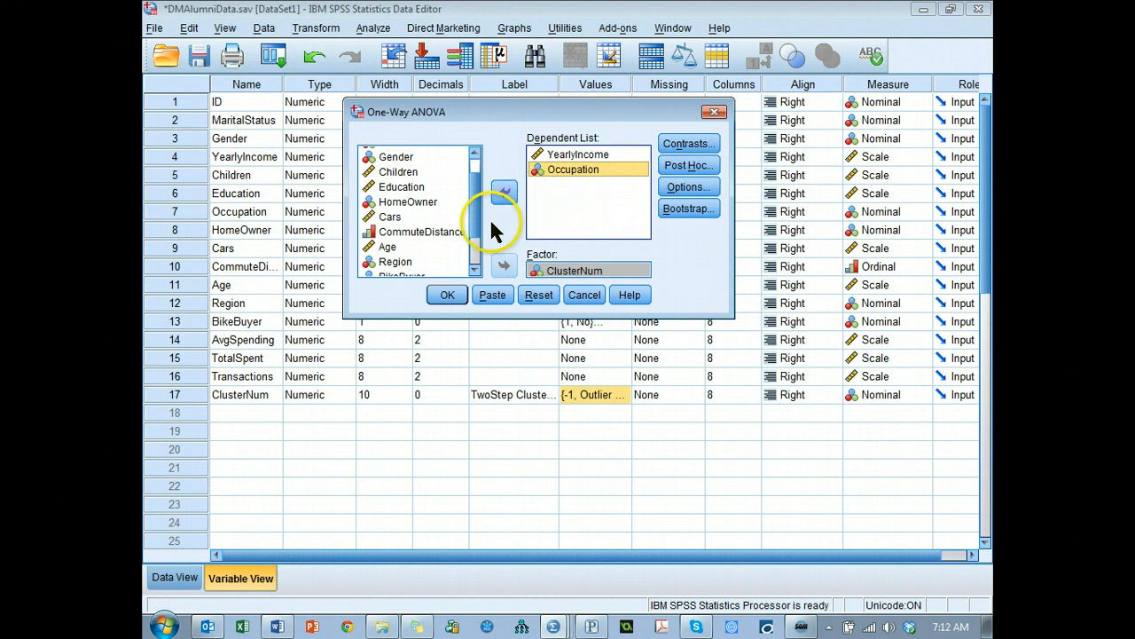
# - Add Education and Transactions as further dependent variables and run the One-Way ANOVA
pyautogui.click(391, 174)
pyautogui.click(414, 188)
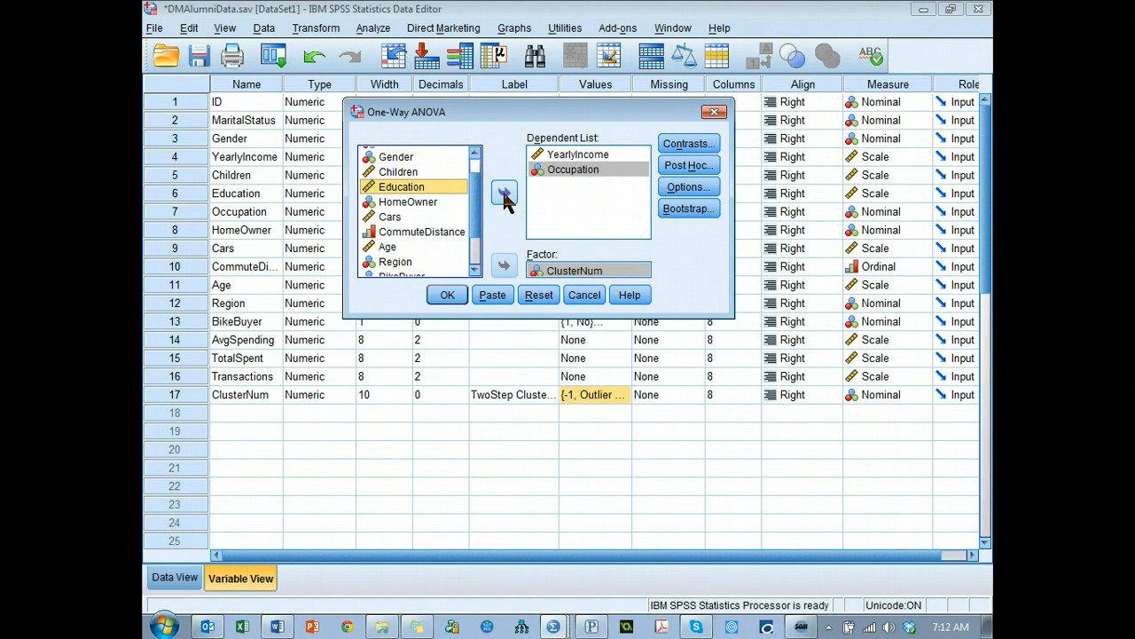
pyautogui.click(505, 194)
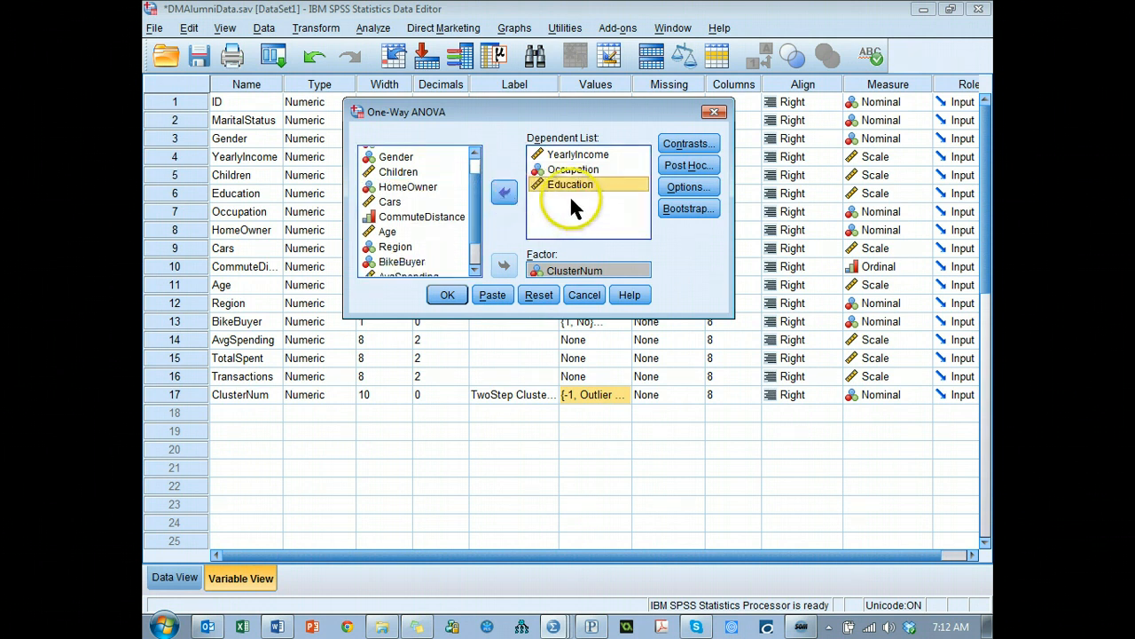
pyautogui.scroll(-2, 469, 249)
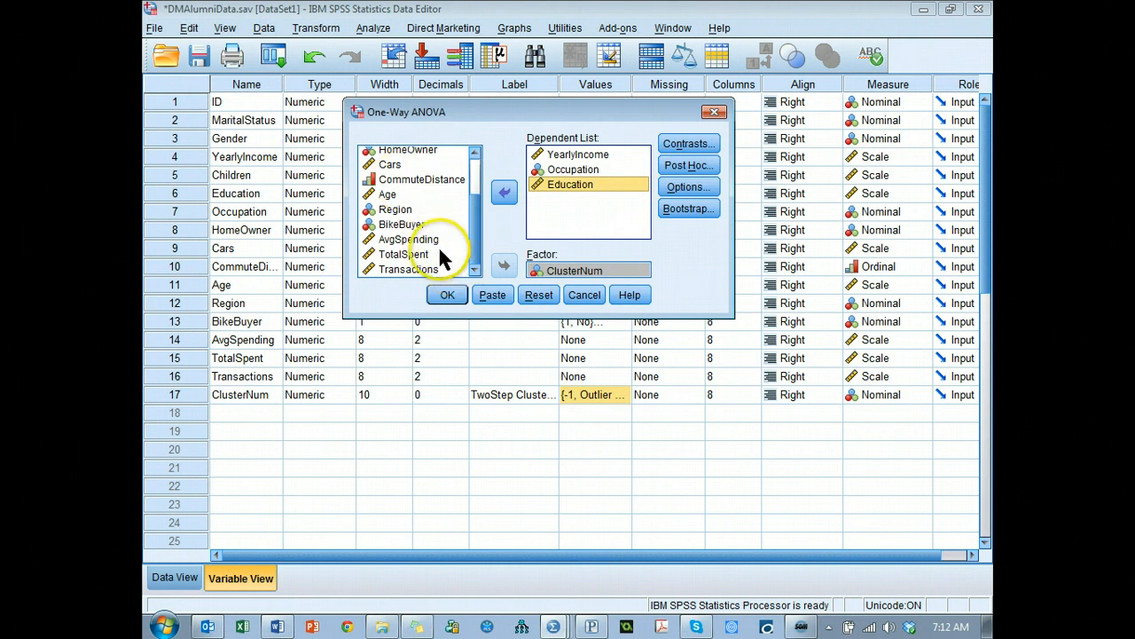
pyautogui.click(417, 269)
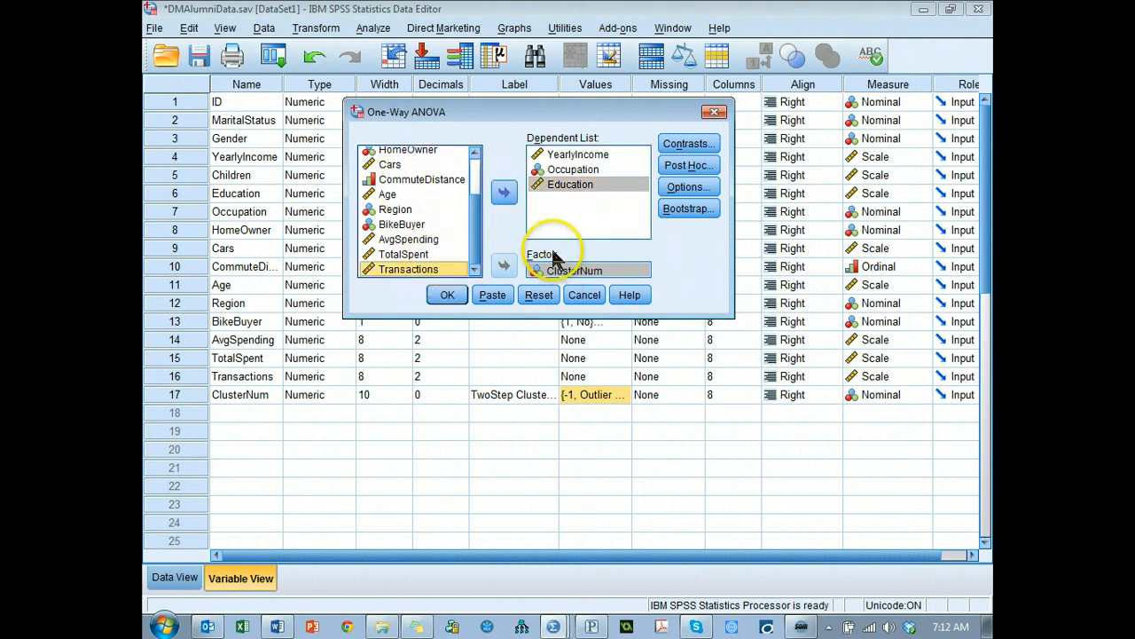
pyautogui.click(504, 192)
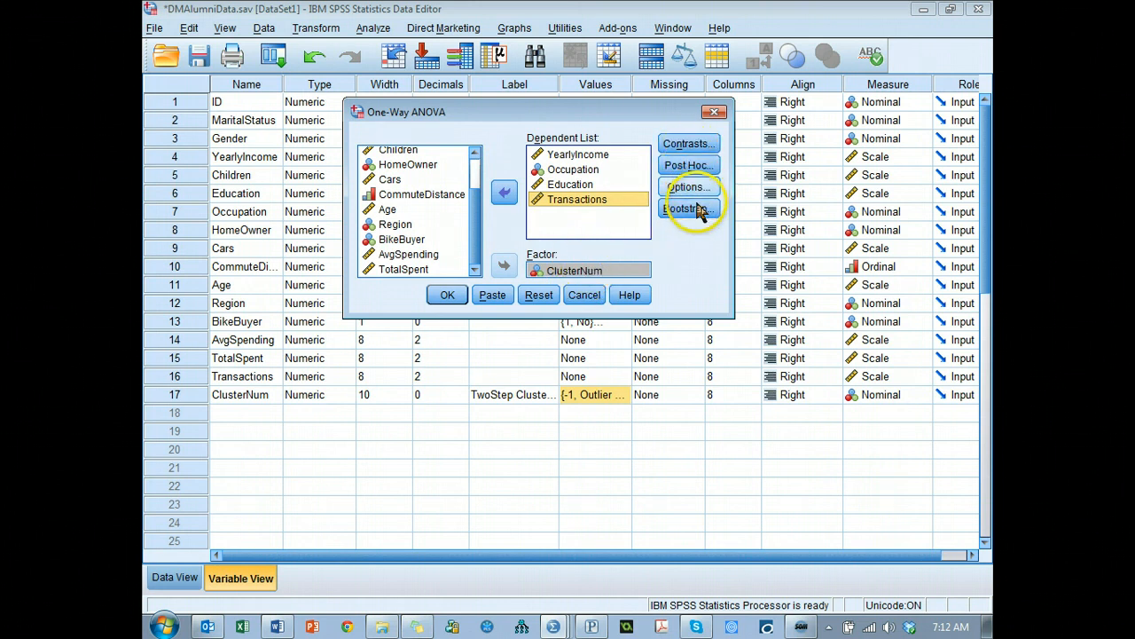
pyautogui.click(449, 296)
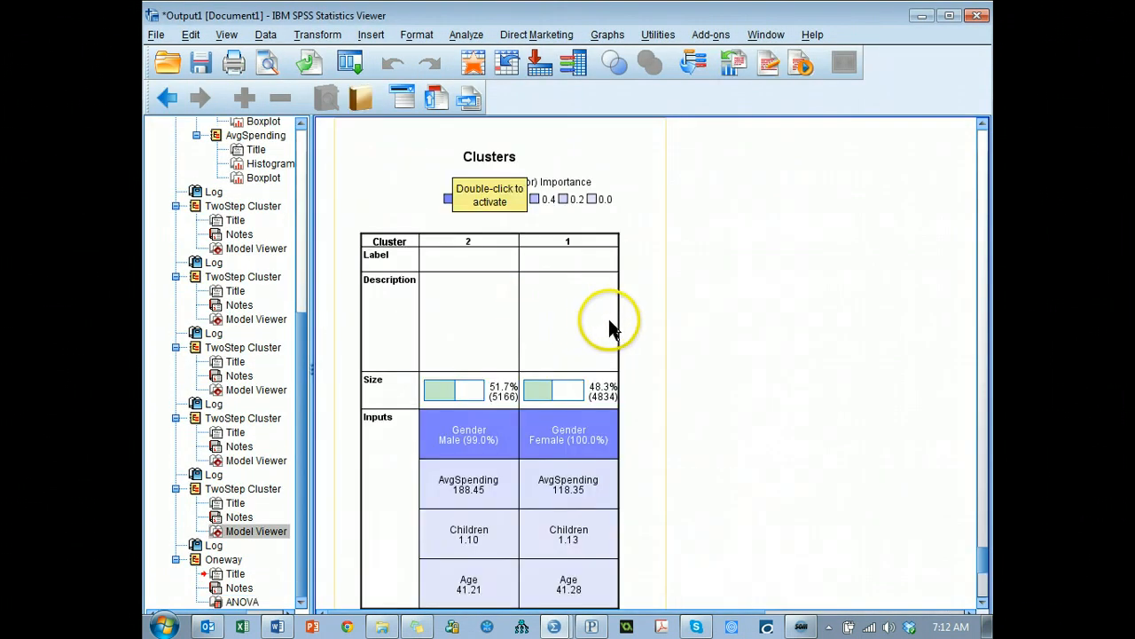
# - Examine the F and significance values for YearlyIncome, Occupation, Education and Transactions in the ANOVA output table
pyautogui.scroll(-5, 706, 326)
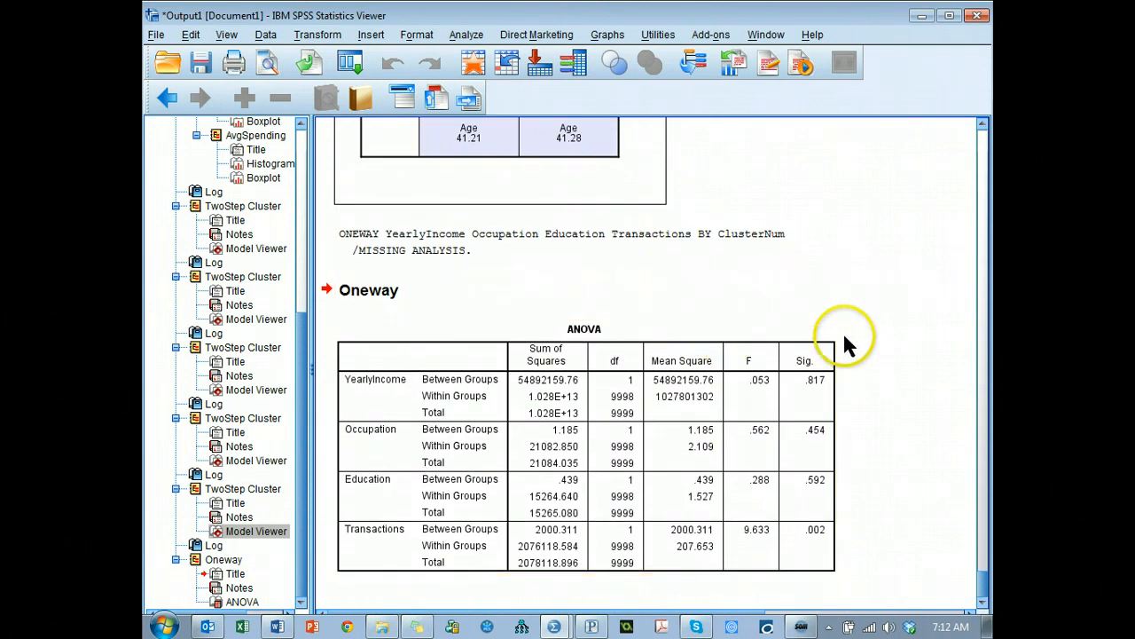
pyautogui.click(785, 321)
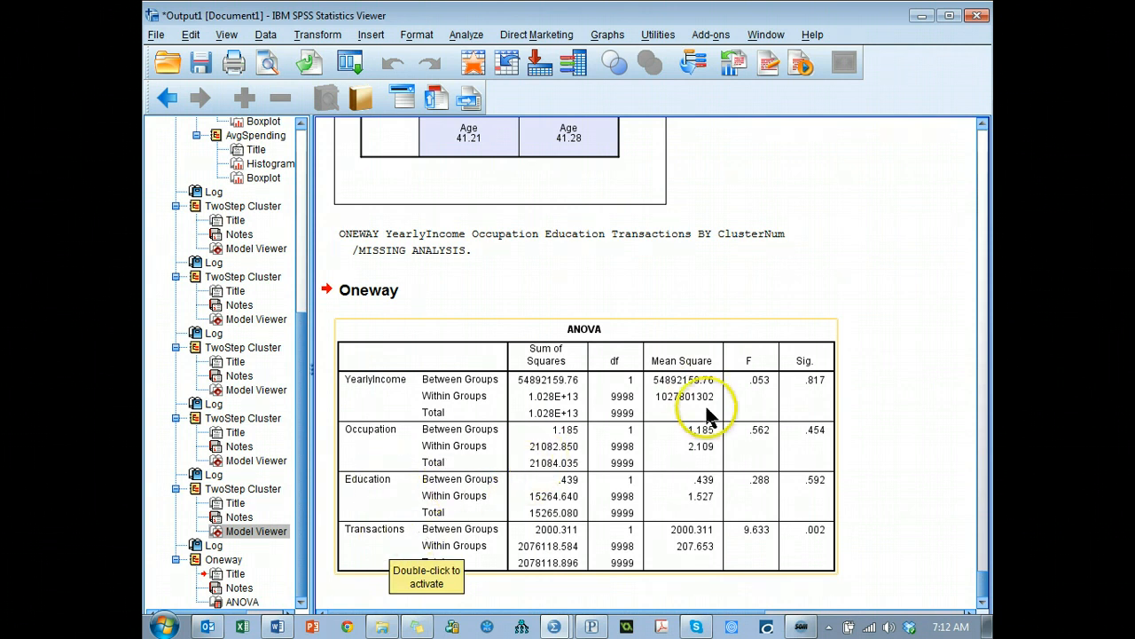
pyautogui.click(844, 485)
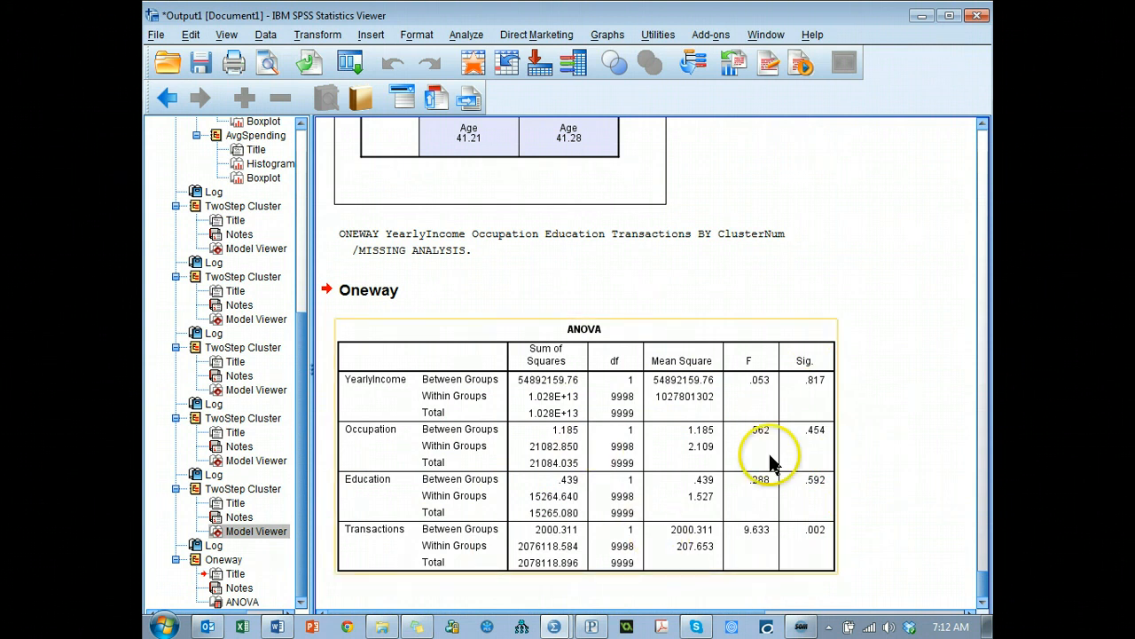
pyautogui.click(845, 417)
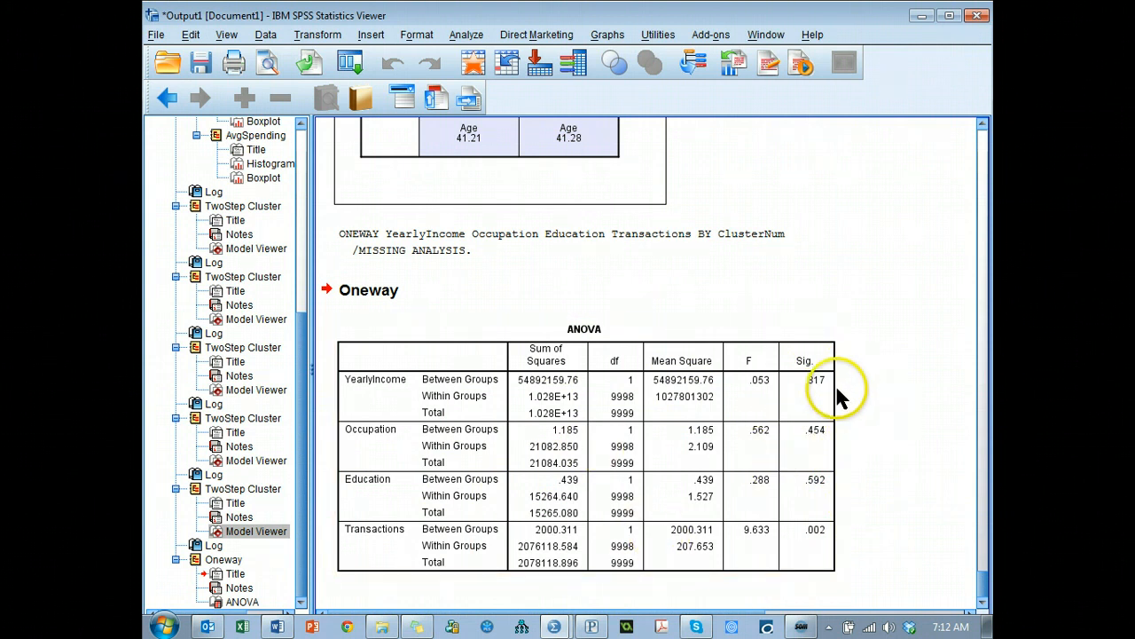
pyautogui.click(829, 391)
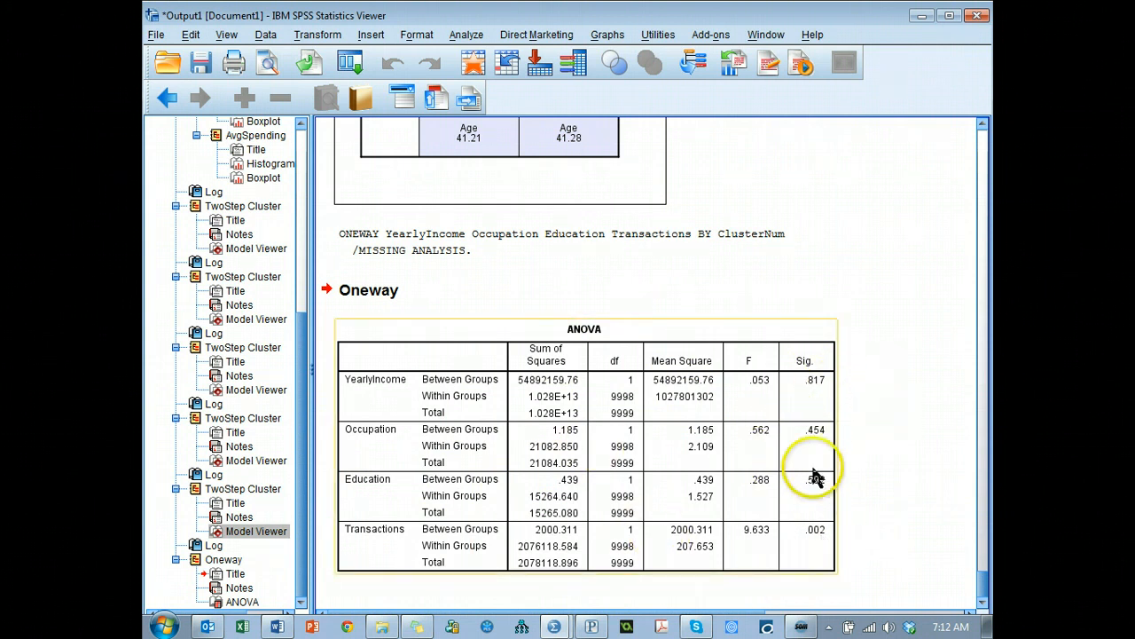
pyautogui.click(816, 371)
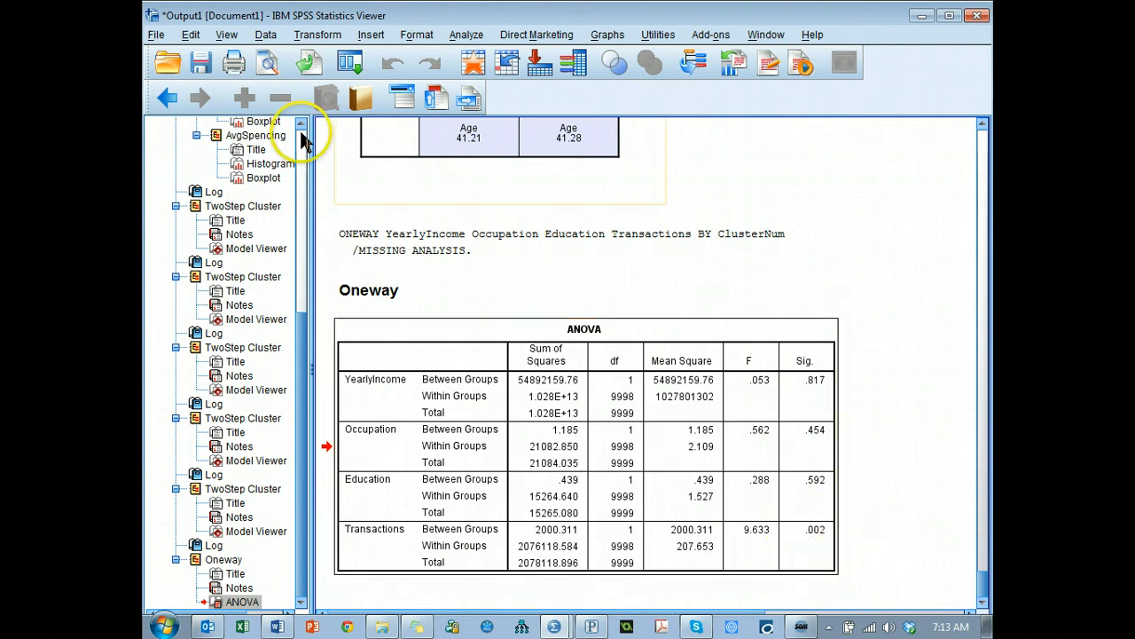
pyautogui.click(351, 64)
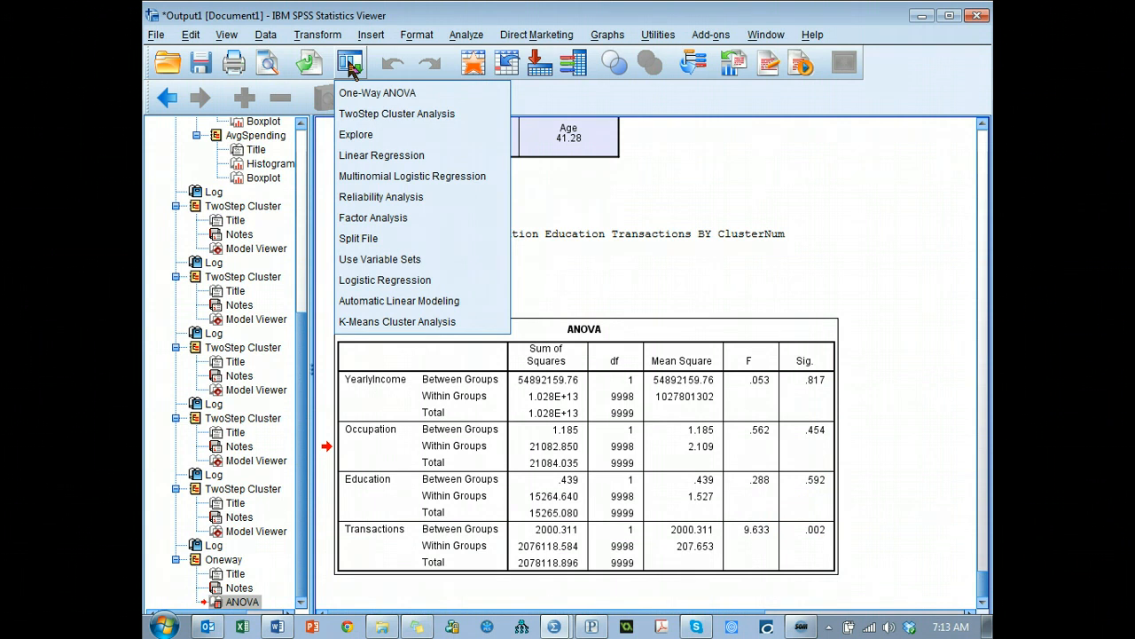
pyautogui.click(483, 25)
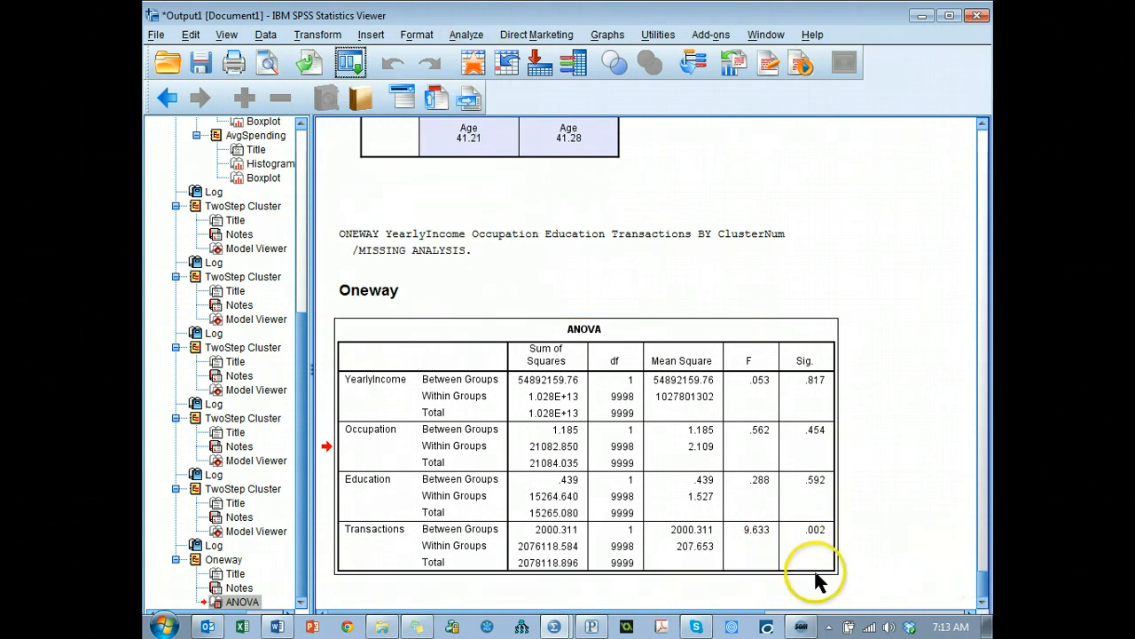
# - Replace ClusterNum with Gender as the One-Way ANOVA factor, keeping the same dependent variables, and run the analysis
pyautogui.click(837, 548)
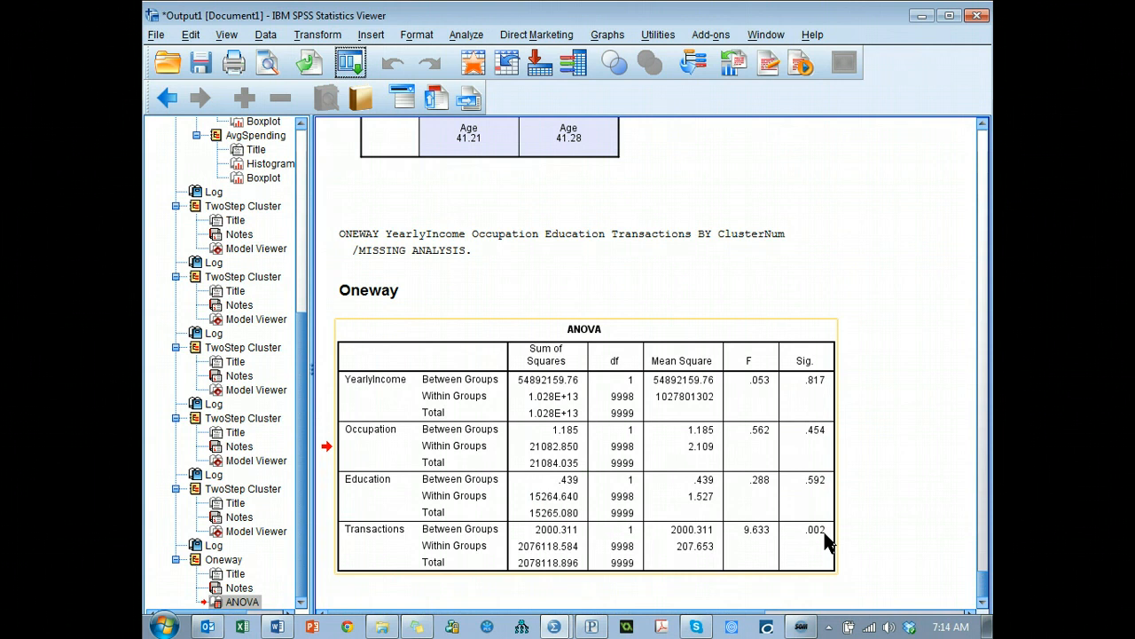
pyautogui.click(350, 62)
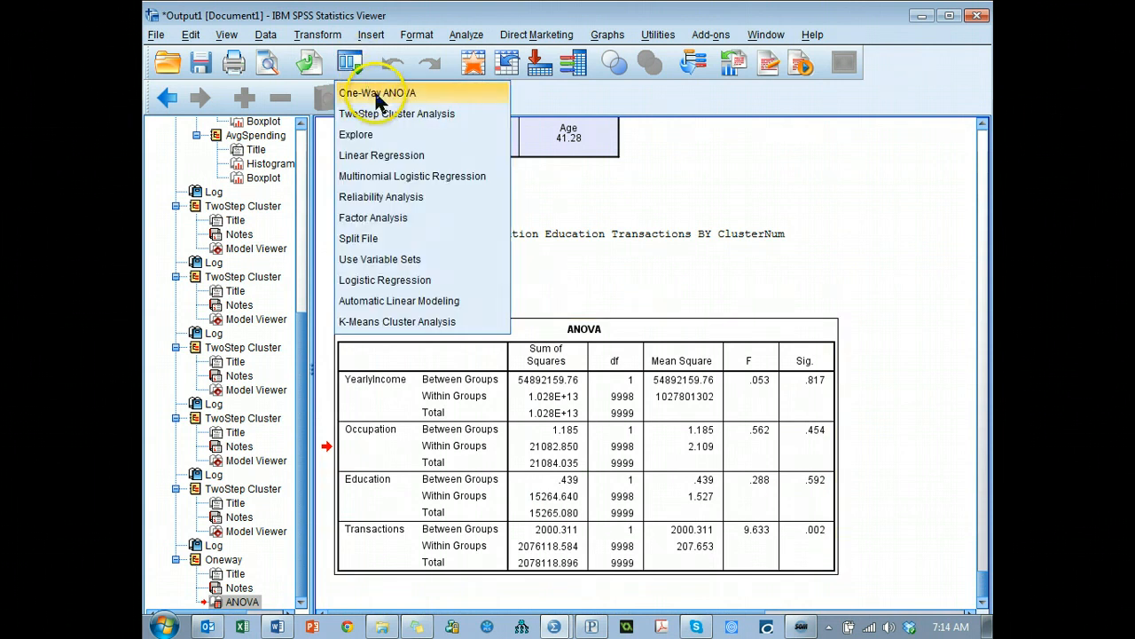
pyautogui.click(371, 94)
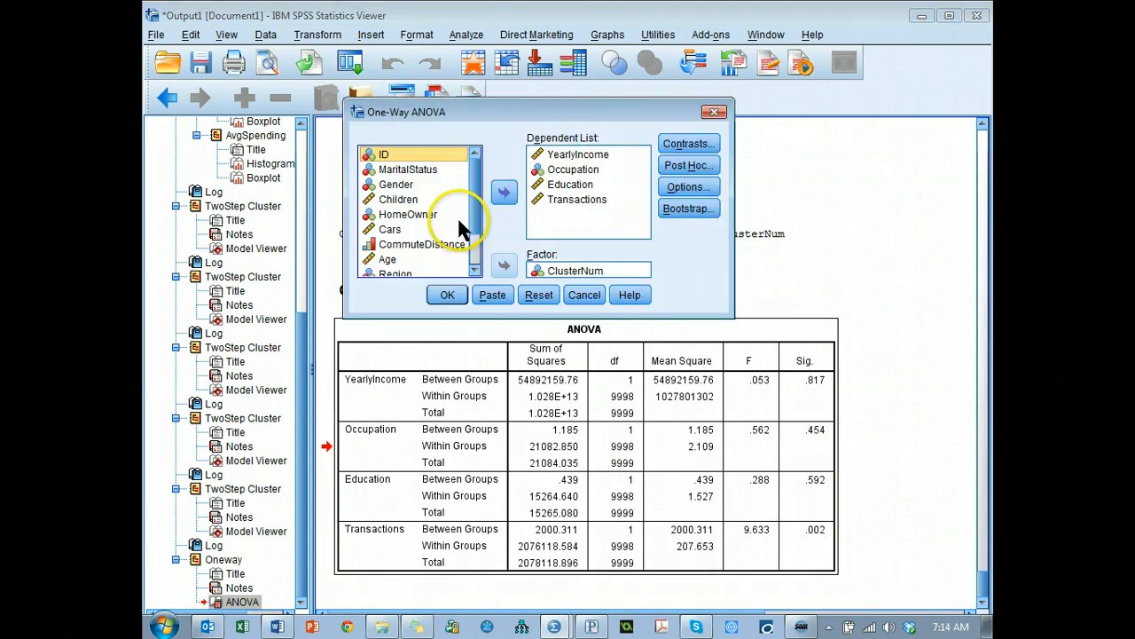
pyautogui.click(581, 270)
pyautogui.click(504, 265)
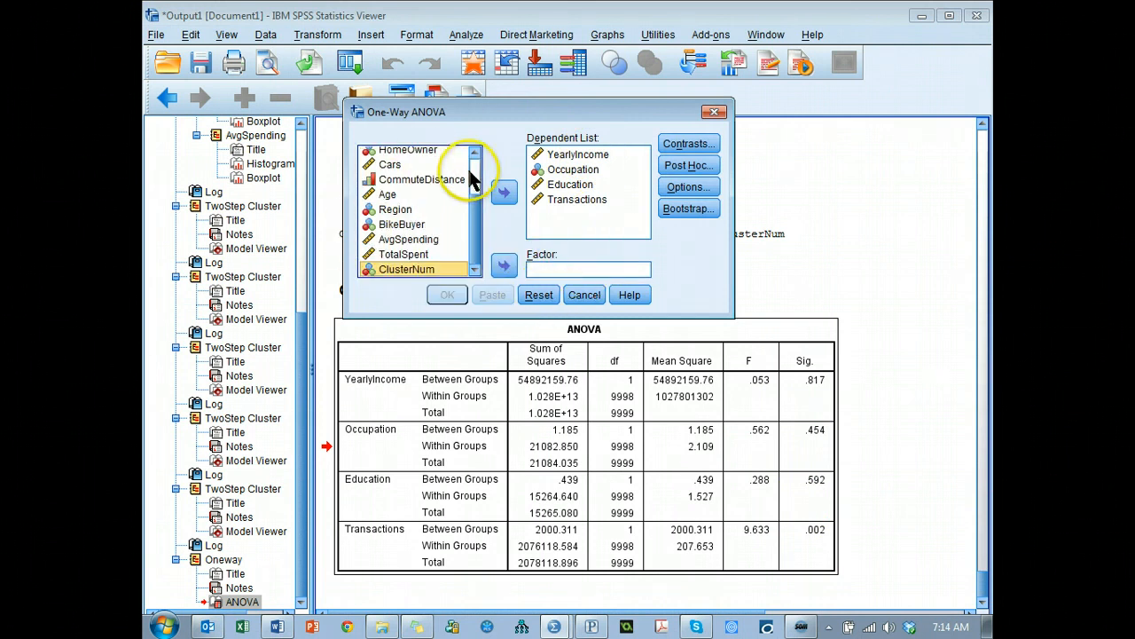
pyautogui.scroll(2, 457, 164)
pyautogui.click(404, 184)
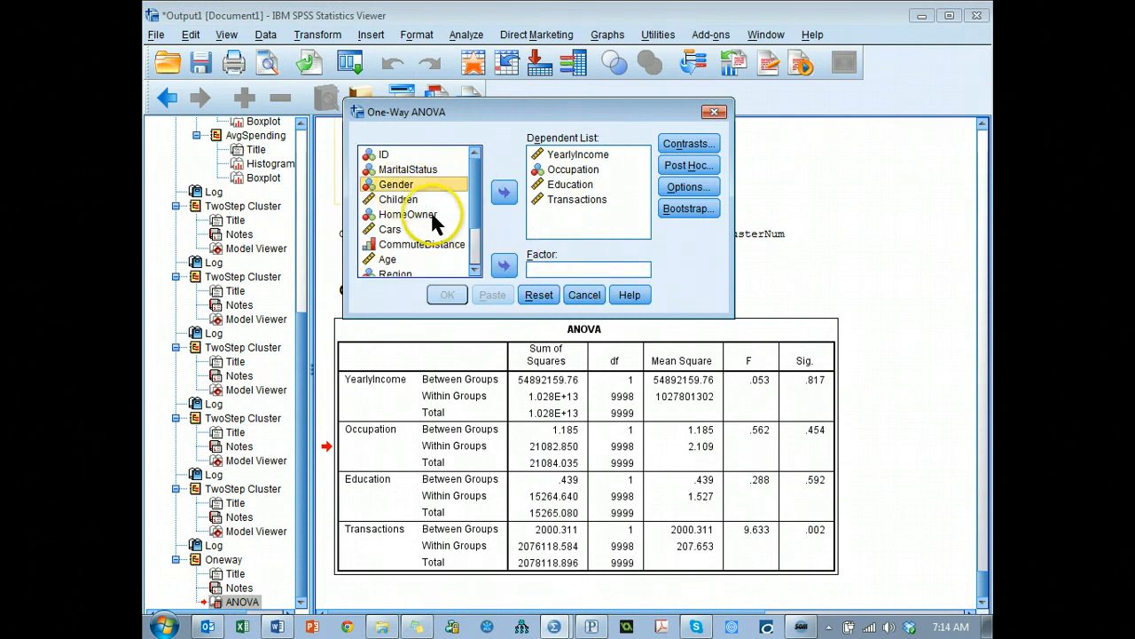
pyautogui.click(503, 266)
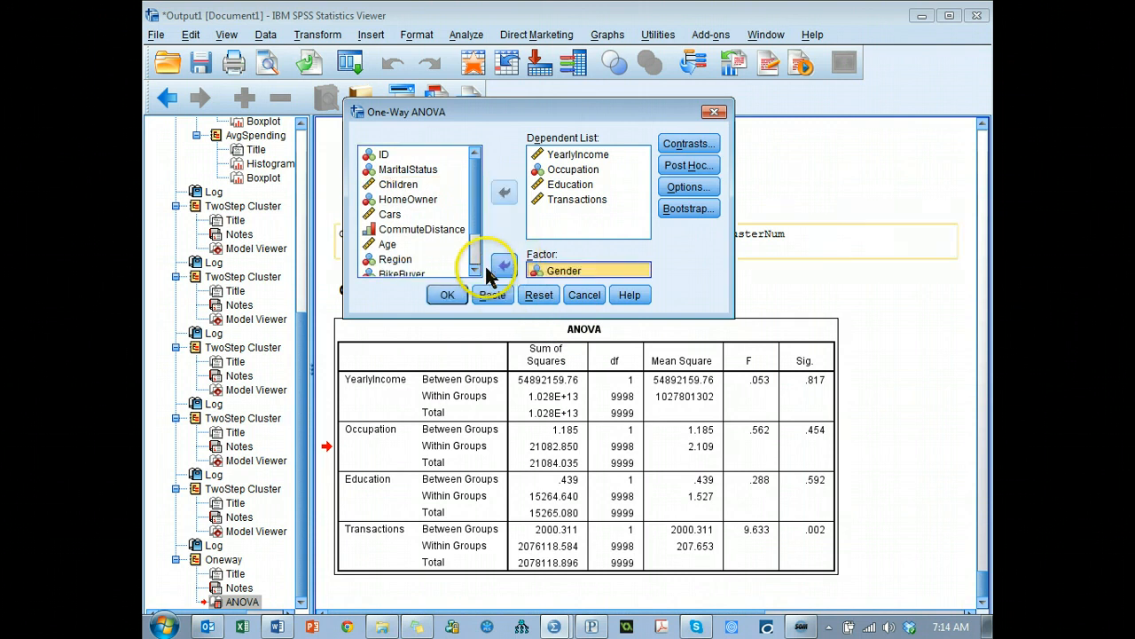
pyautogui.click(448, 294)
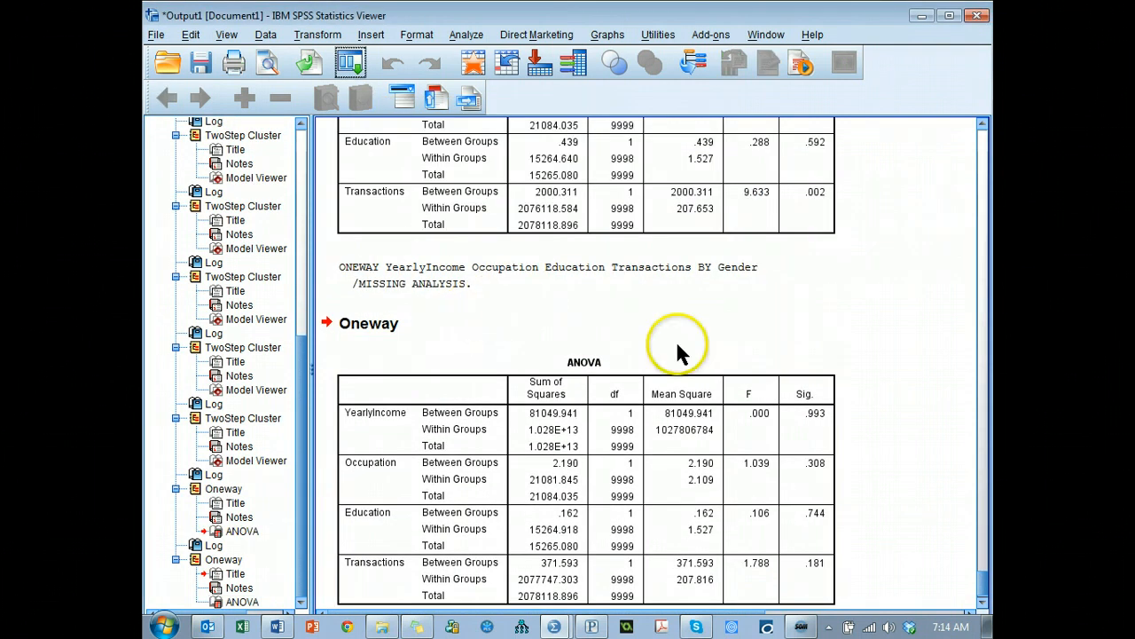
pyautogui.scroll(-1, 909, 362)
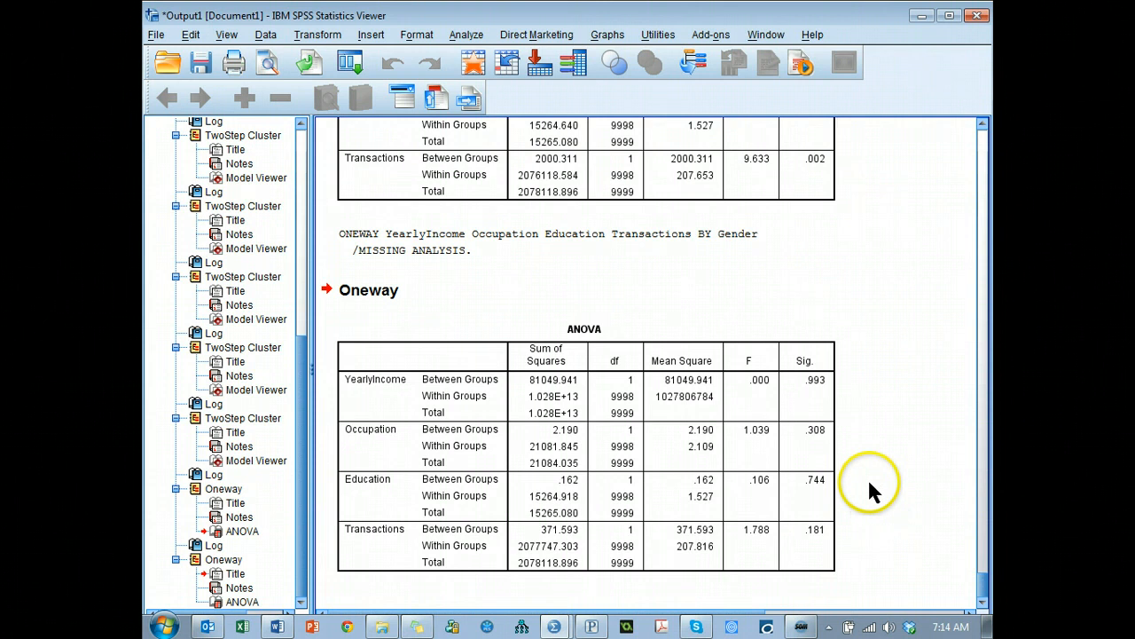
pyautogui.click(820, 442)
# - Set up another One-Way ANOVA with Gender removed and Occupation moved from the dependent variables to the factor
pyautogui.click(351, 62)
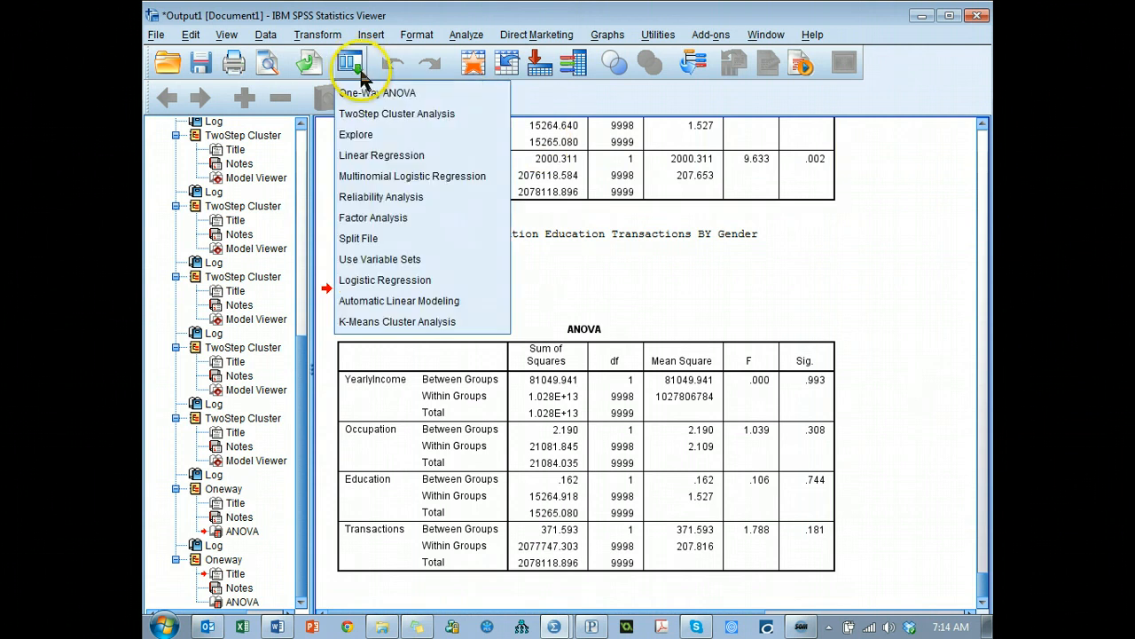
pyautogui.click(368, 93)
pyautogui.click(539, 269)
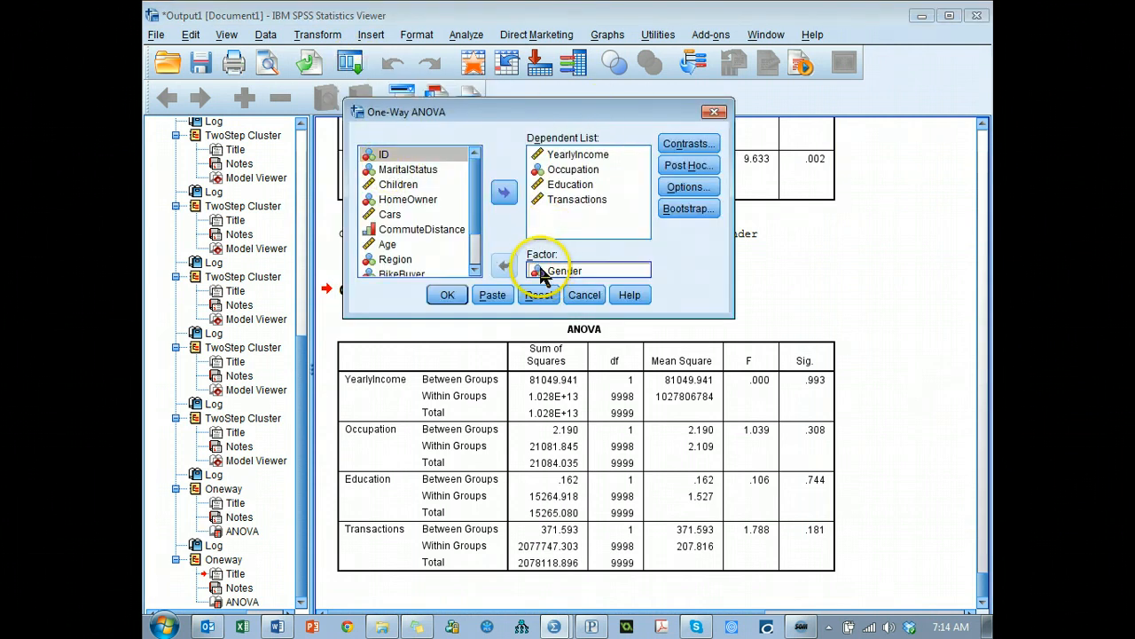
pyautogui.click(504, 265)
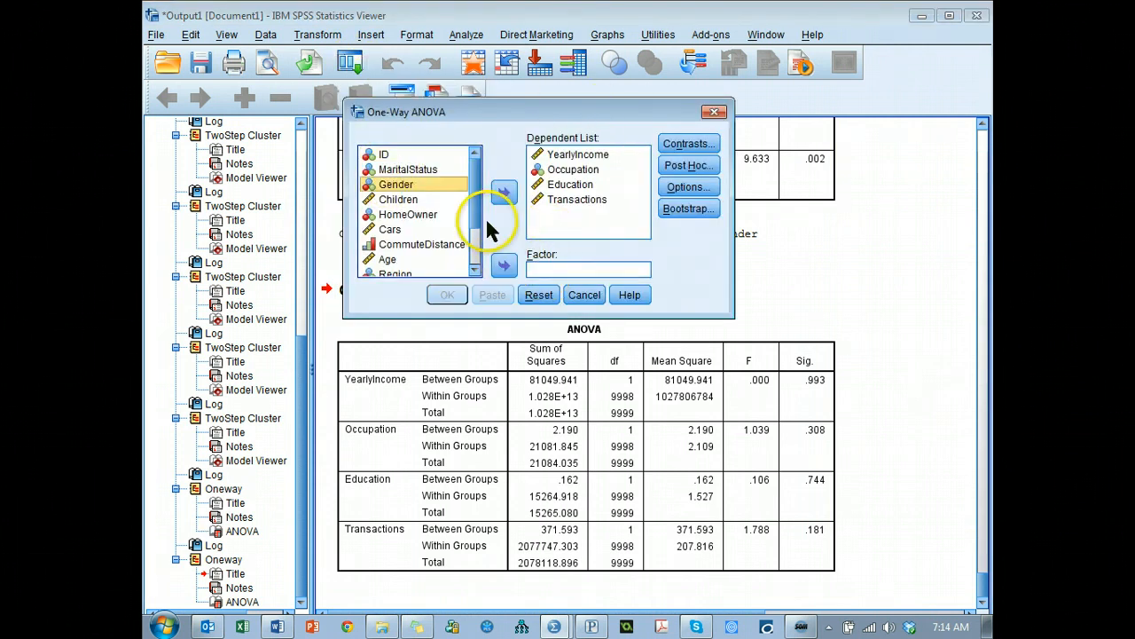
pyautogui.click(422, 244)
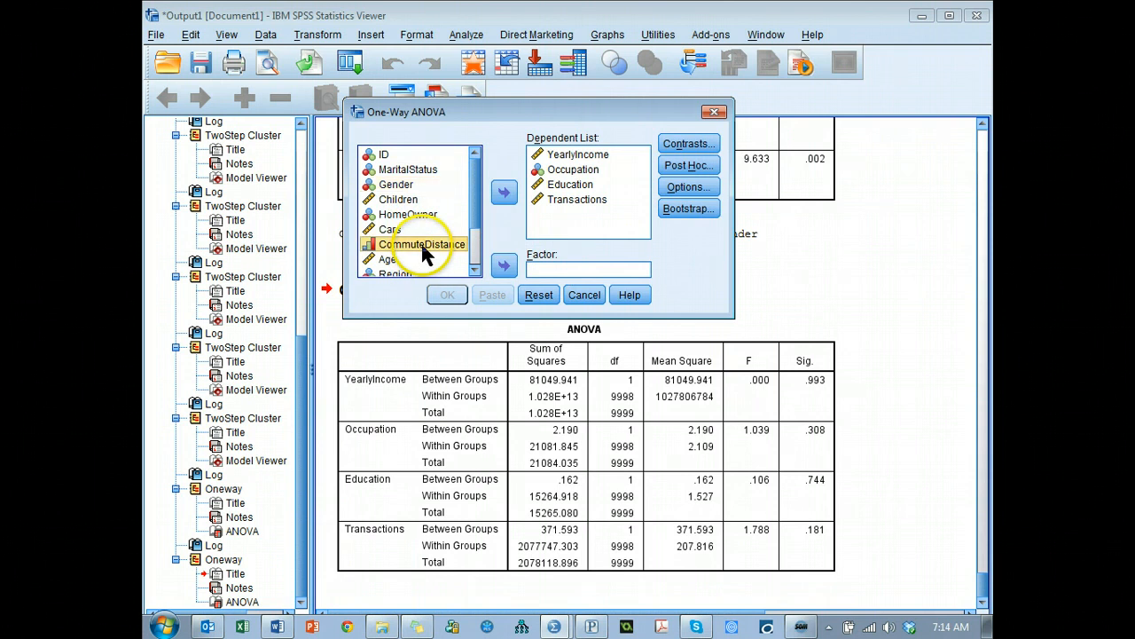
pyautogui.scroll(-2, 416, 242)
pyautogui.scroll(2, 430, 238)
pyautogui.click(574, 170)
pyautogui.click(503, 192)
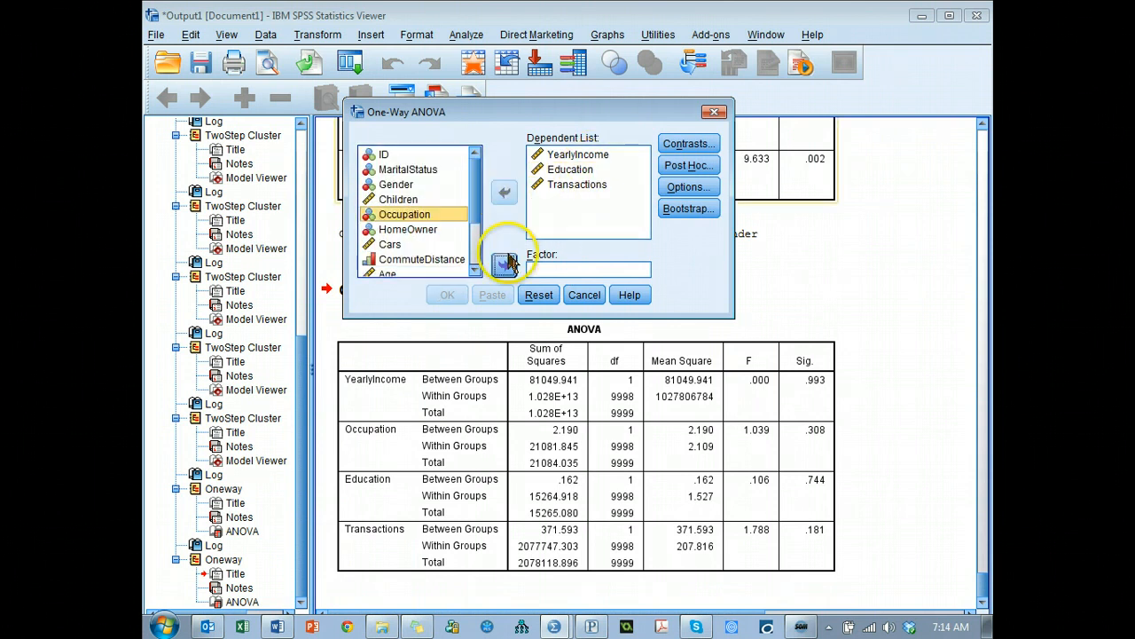
pyautogui.click(504, 265)
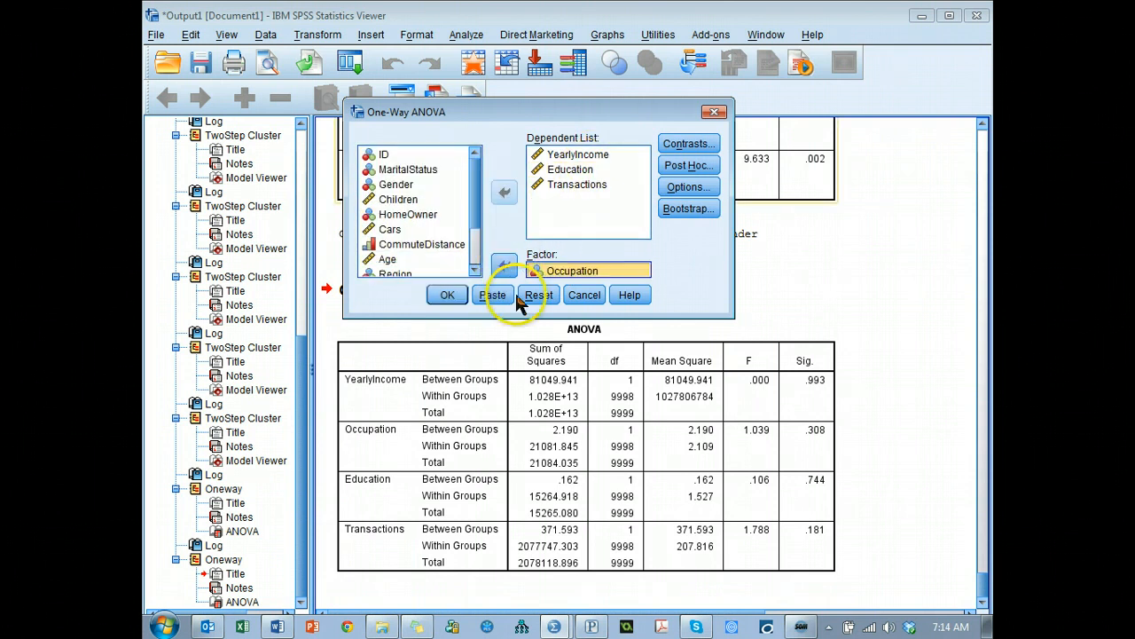
# - Remove YearlyIncome and Education from the dependent variables, add AvgSpending alongside Transactions, and run the One-Way ANOVA
pyautogui.click(582, 169)
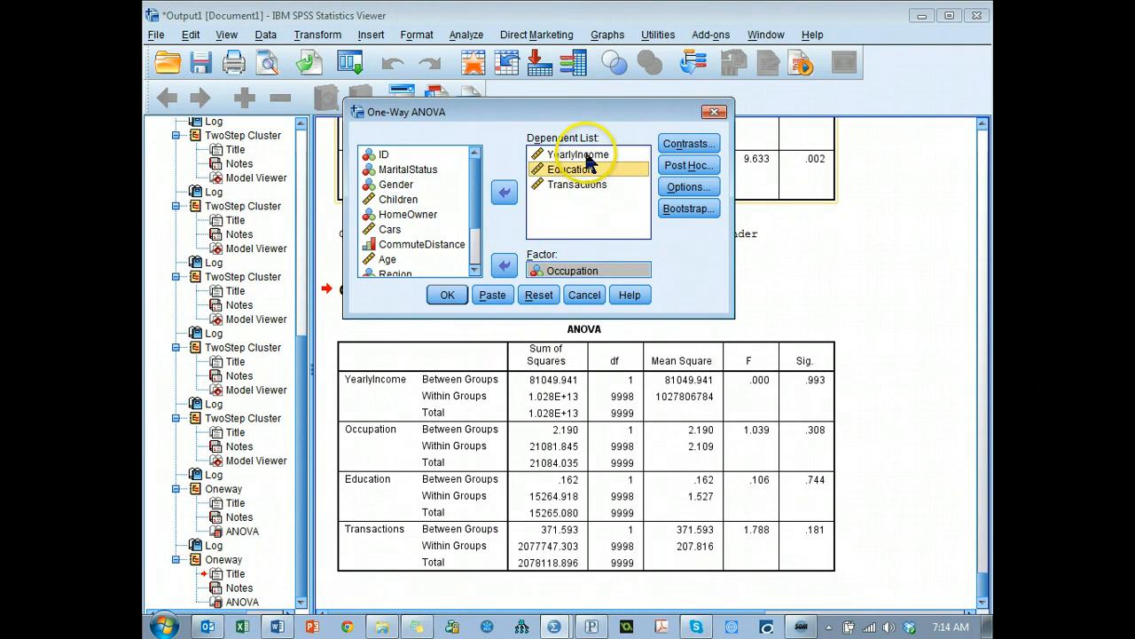
pyautogui.keyDown('ctrl'); pyautogui.click(577, 155); pyautogui.keyUp('ctrl')
pyautogui.click(504, 192)
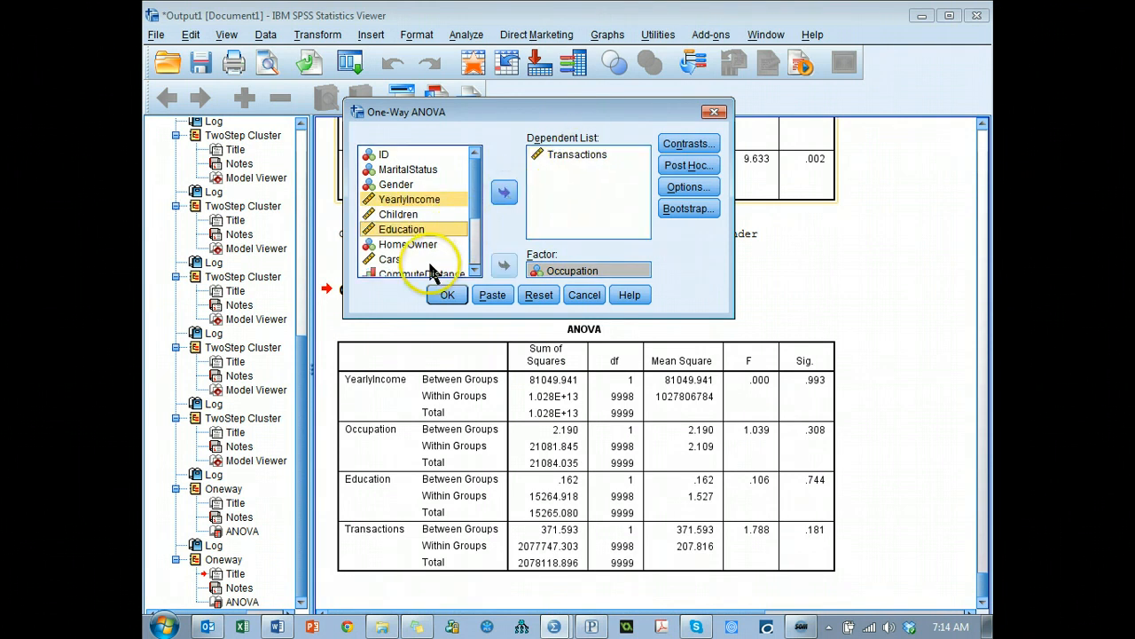
pyautogui.click(390, 259)
pyautogui.scroll(-2, 482, 218)
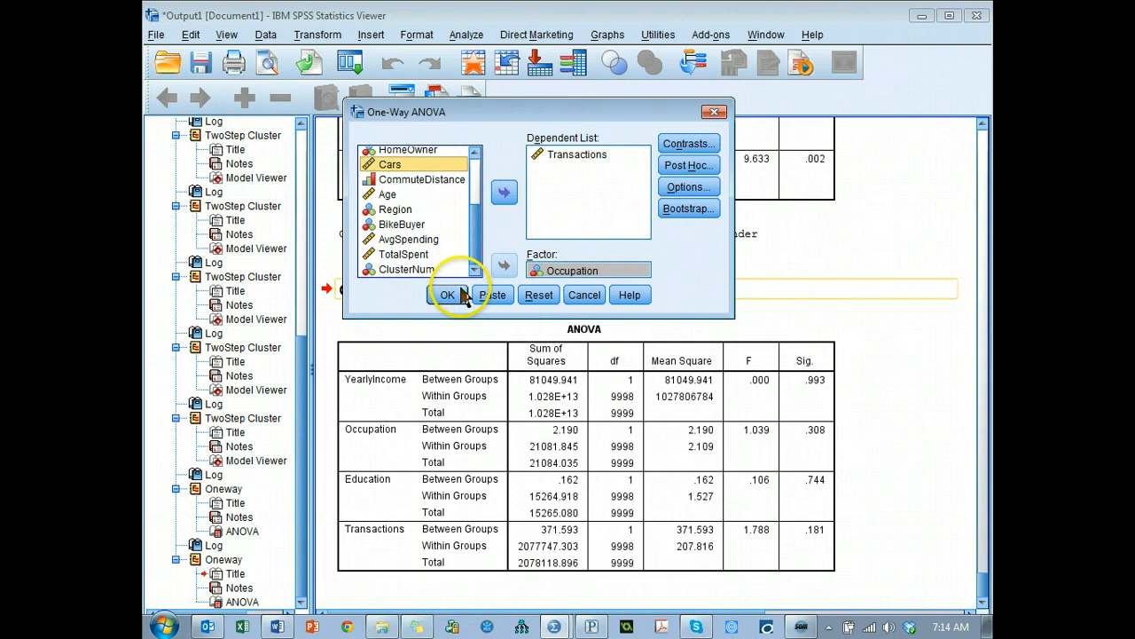
pyautogui.click(417, 239)
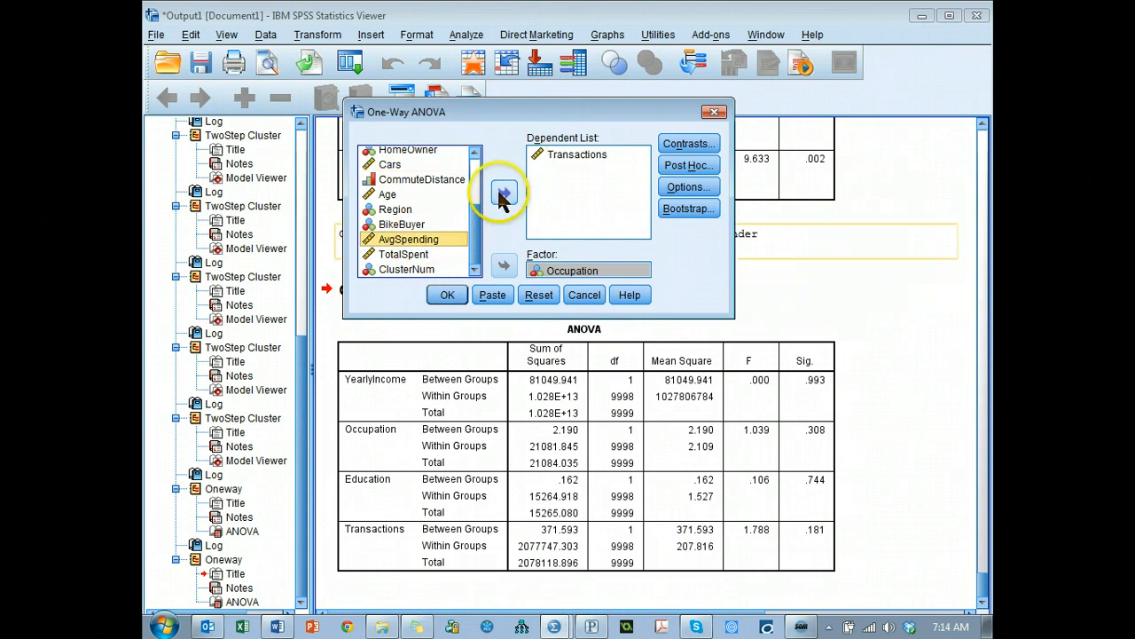
pyautogui.click(503, 193)
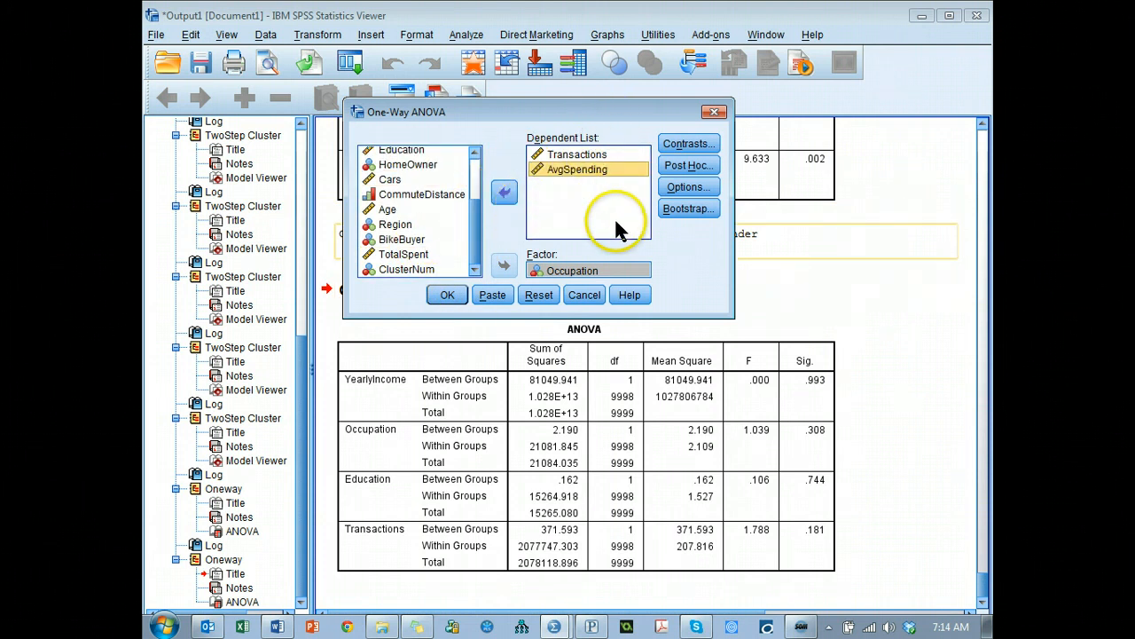
pyautogui.click(450, 296)
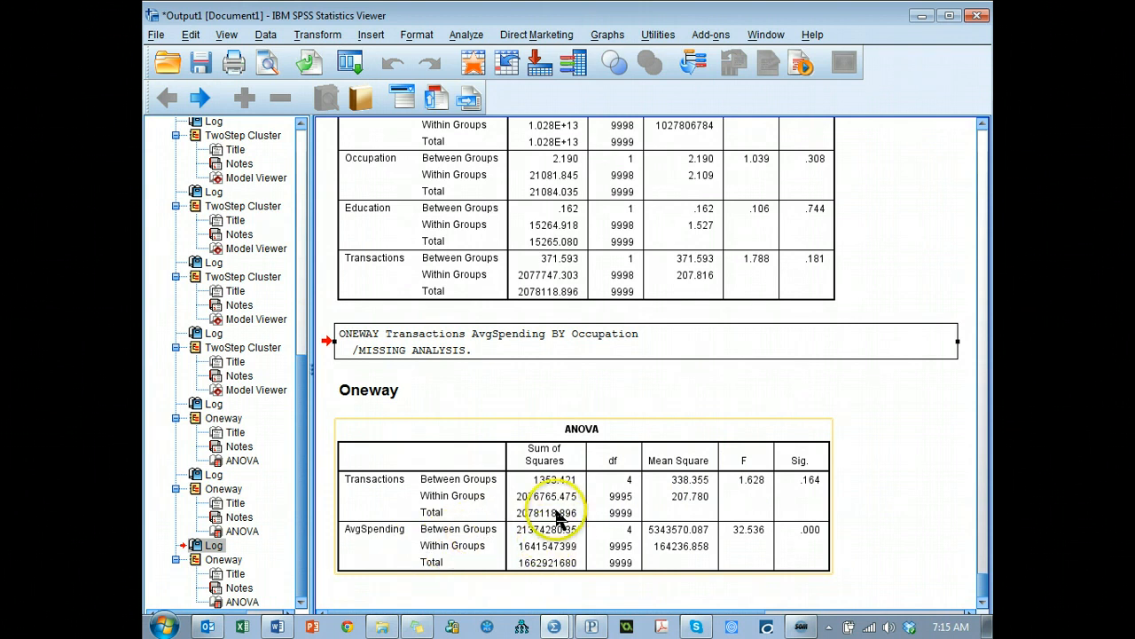
# - Reopen the One-Way ANOVA setup and remove Transactions so that AvgSpending is the only dependent variable
pyautogui.click(350, 62)
pyautogui.click(351, 93)
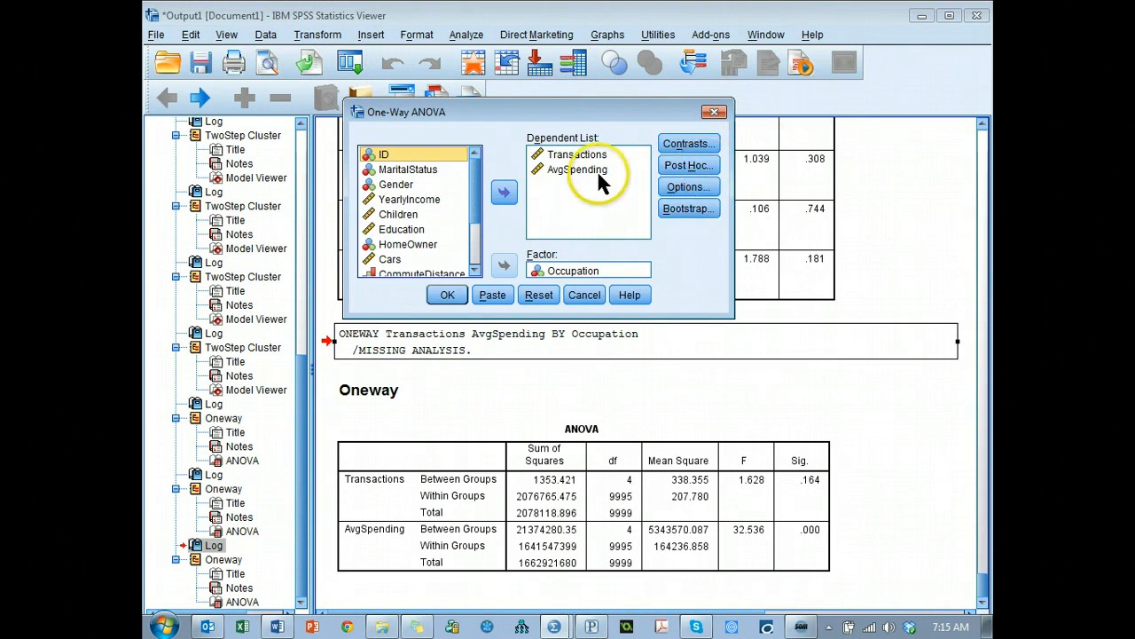
pyautogui.click(558, 154)
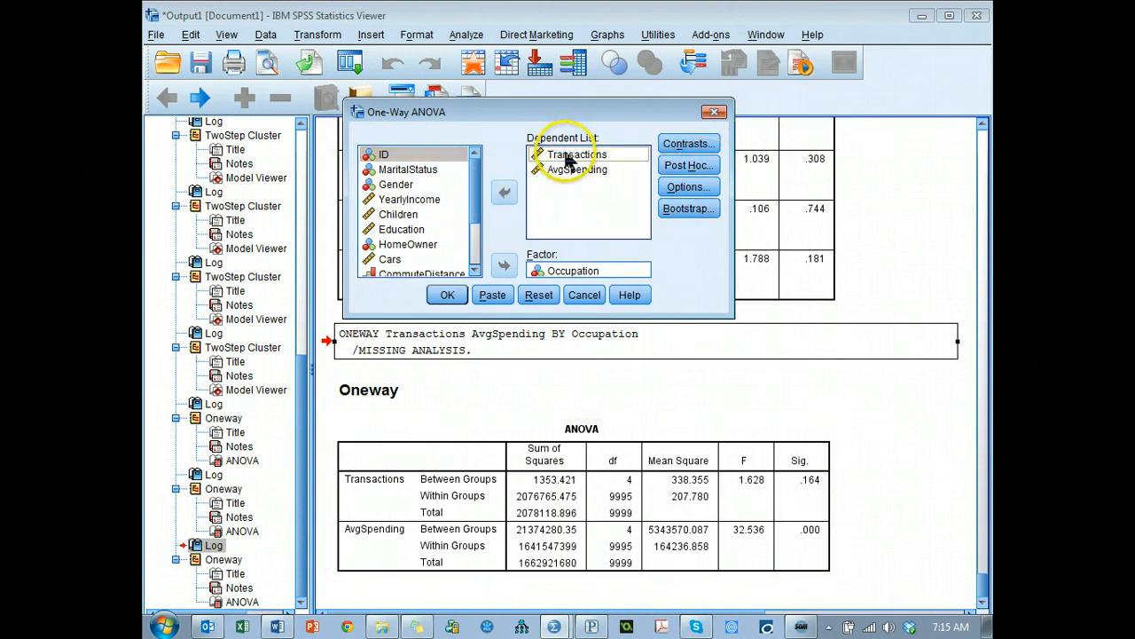
pyautogui.click(506, 193)
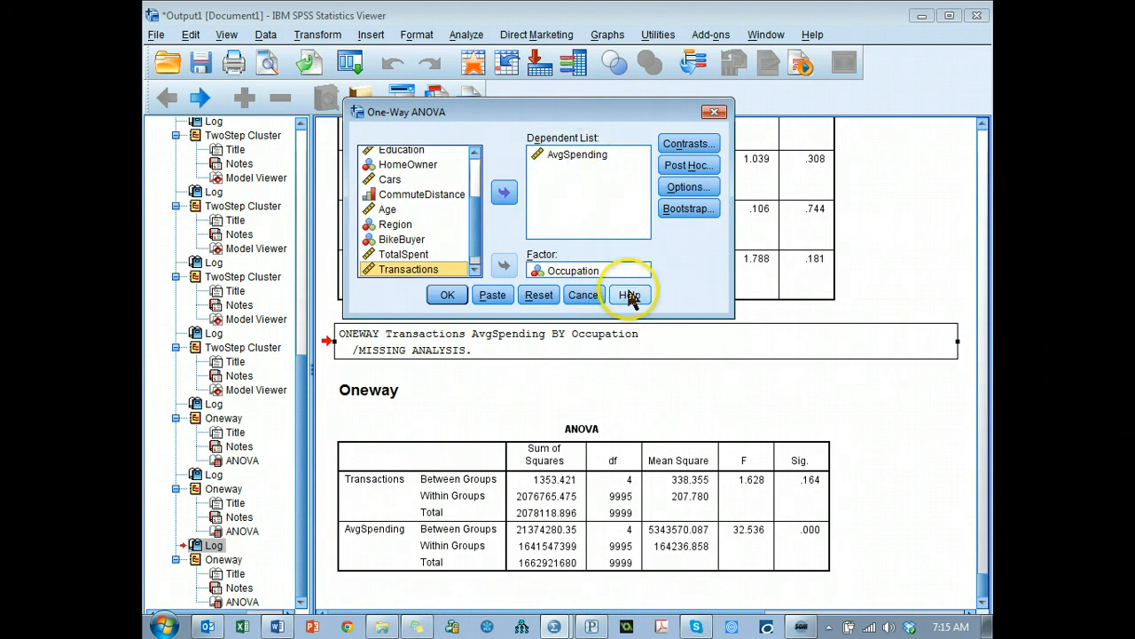
# - Enable the Bonferroni post hoc test for the One-Way ANOVA of AvgSpending by Occupation and run it
pyautogui.click(691, 166)
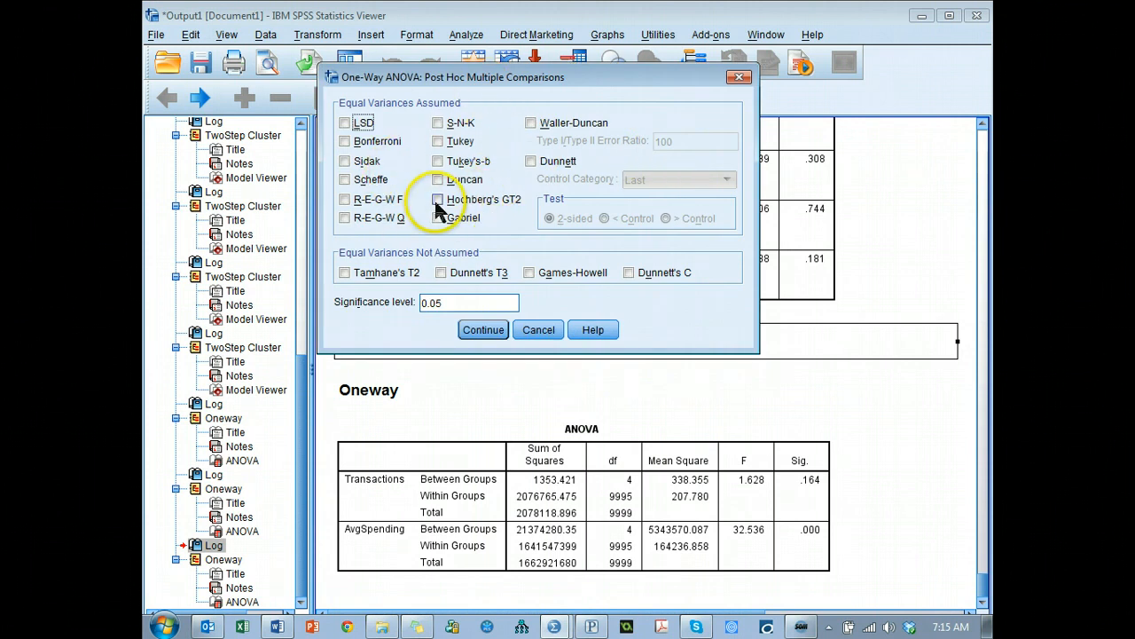
pyautogui.click(344, 141)
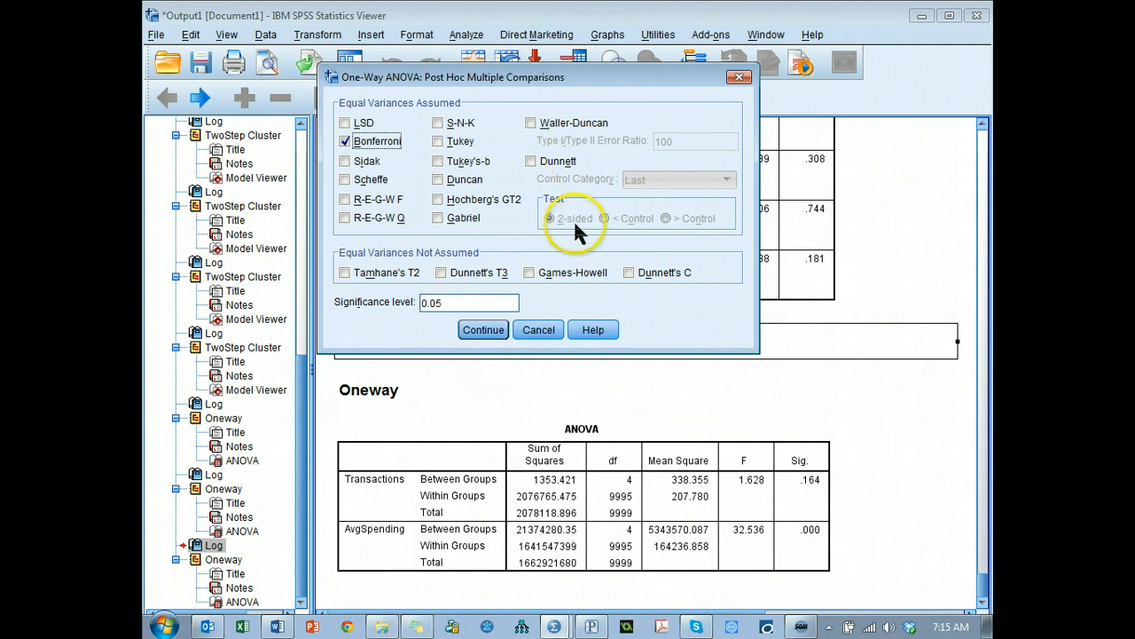
pyautogui.click(489, 333)
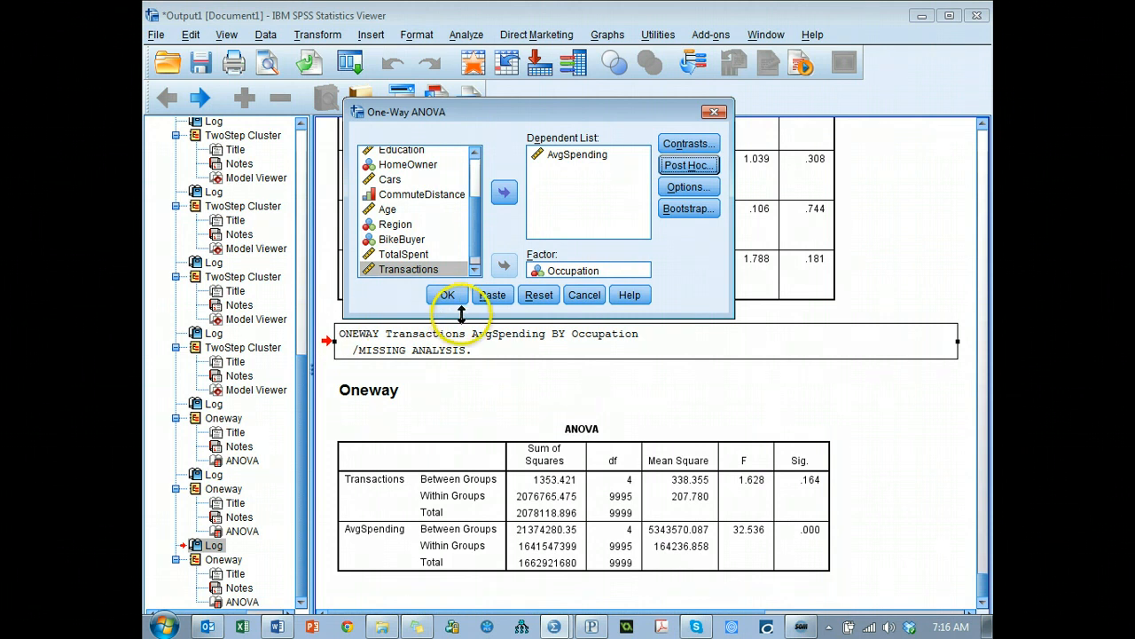
pyautogui.click(447, 296)
pyautogui.click(825, 350)
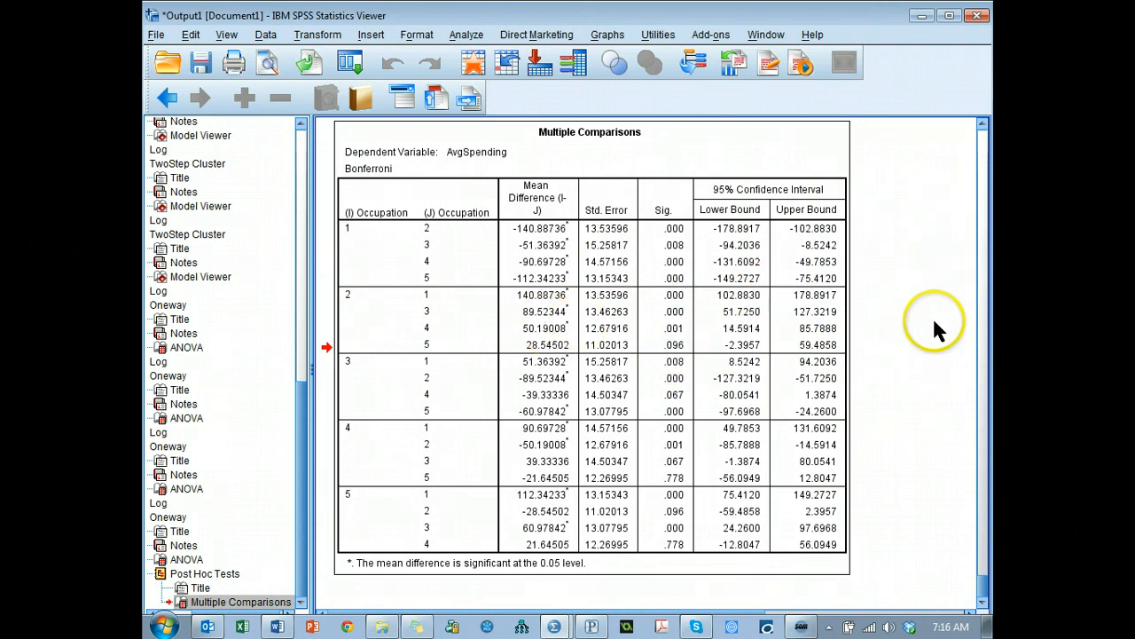
# - Look up the Occupation value labels in the Data Editor's variable definitions, then return to the output window
pyautogui.hotkey('alt', 'Tab')
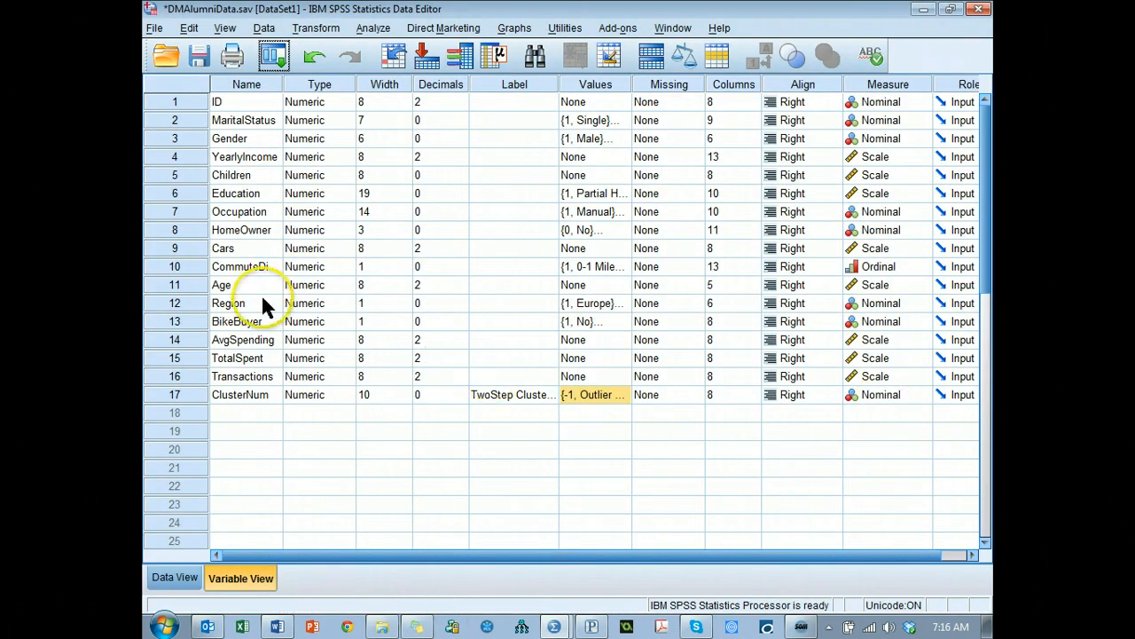
pyautogui.click(217, 213)
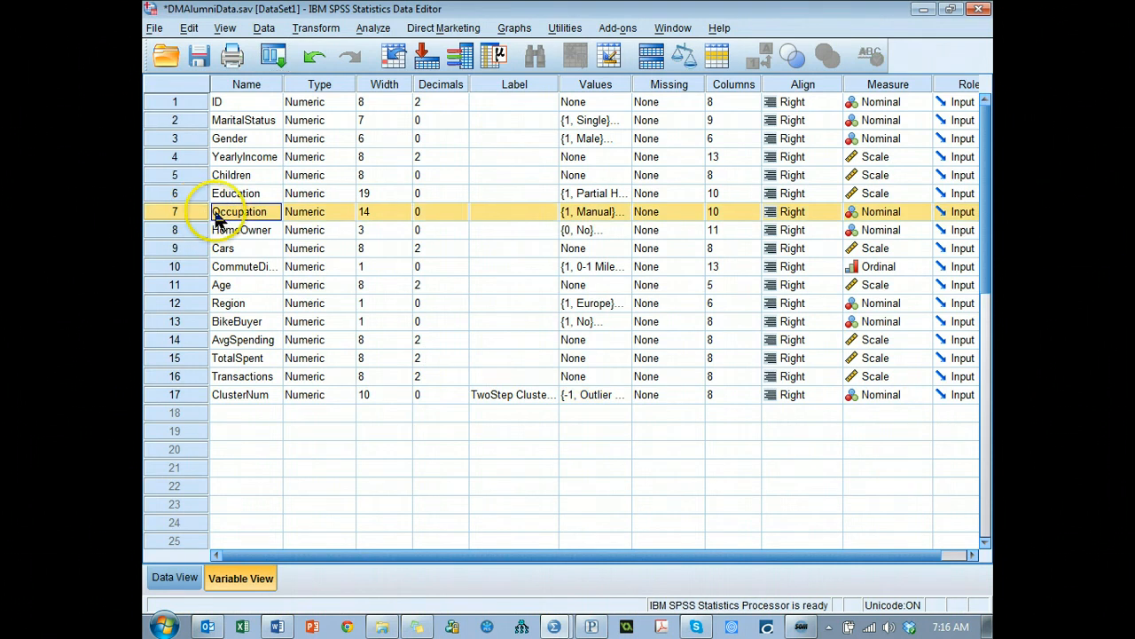
pyautogui.click(622, 211)
pyautogui.click(624, 211)
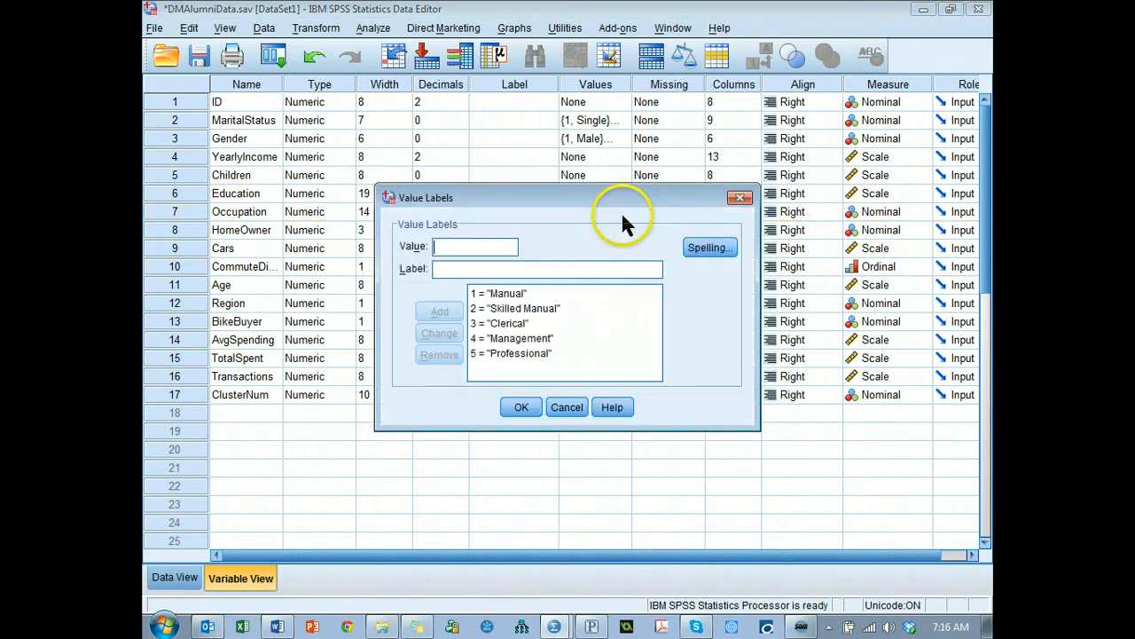
pyautogui.moveTo(594, 197); pyautogui.dragTo(712, 232)
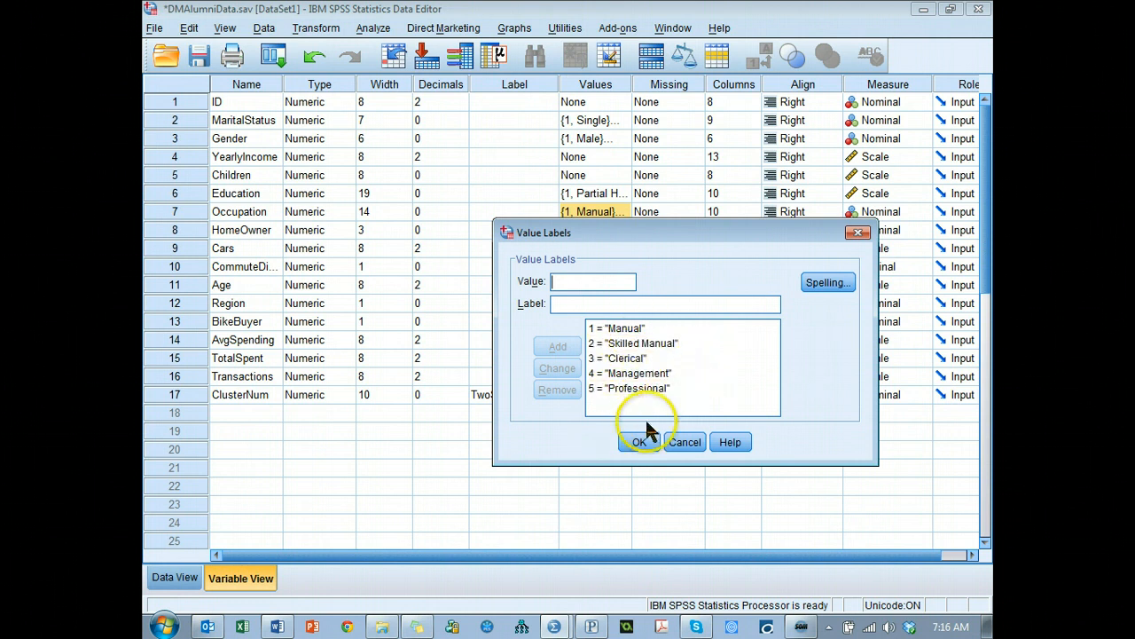
pyautogui.click(638, 442)
pyautogui.hotkey('alt', 'Tab')
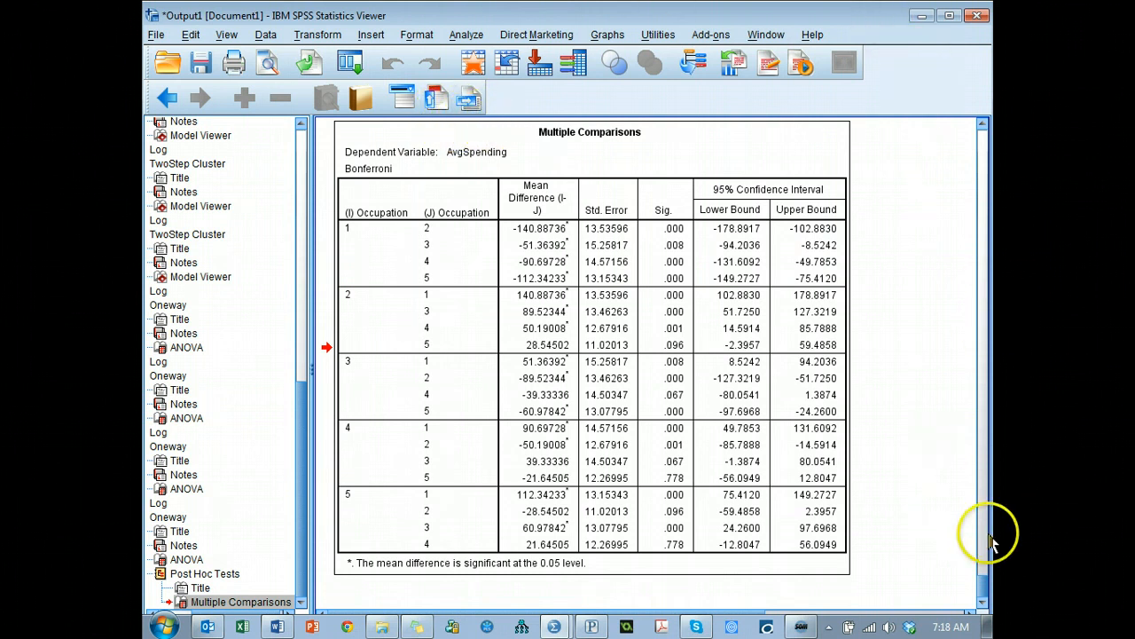
# - Recall the One-Way ANOVA setup and replace Occupation with BikeBuyer as the factor
pyautogui.click(949, 15)
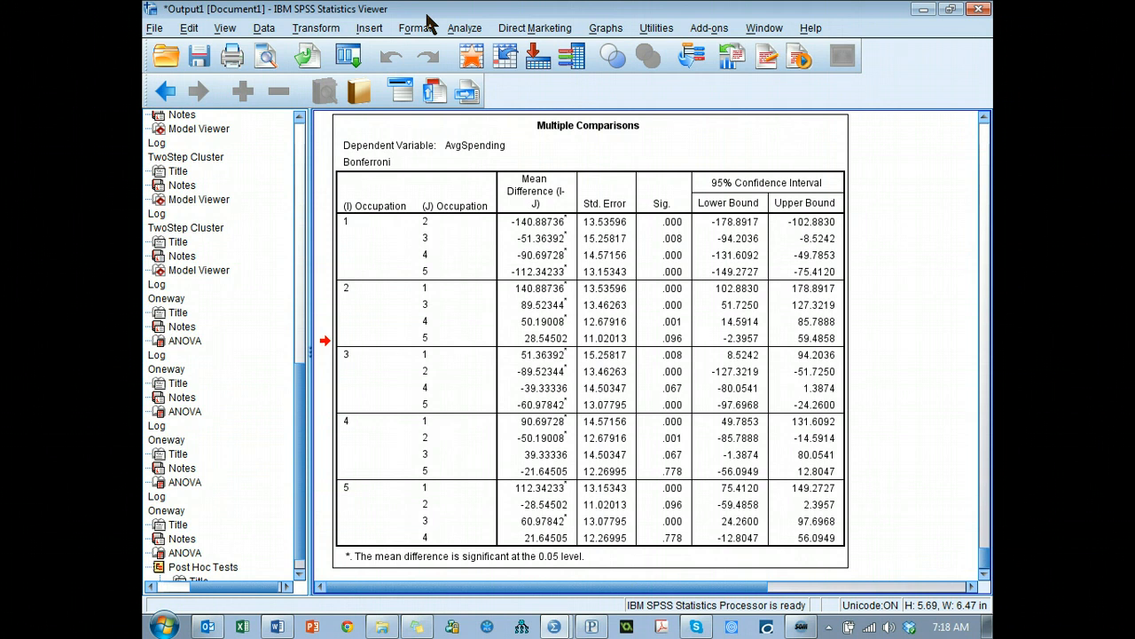
pyautogui.click(350, 59)
pyautogui.click(363, 91)
pyautogui.click(603, 270)
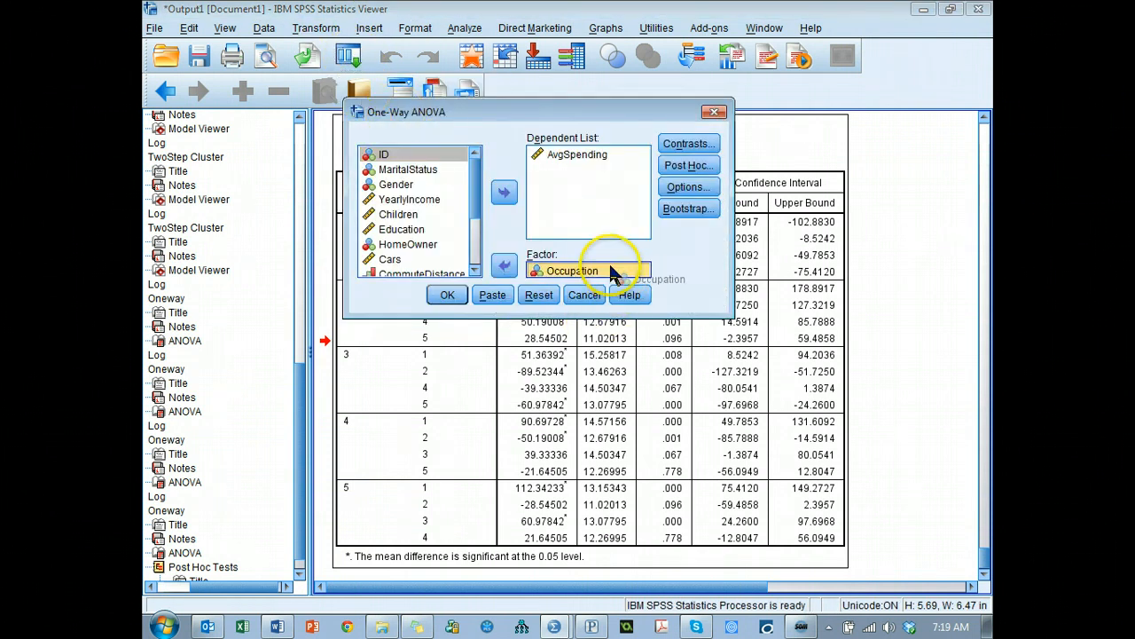
pyautogui.click(504, 264)
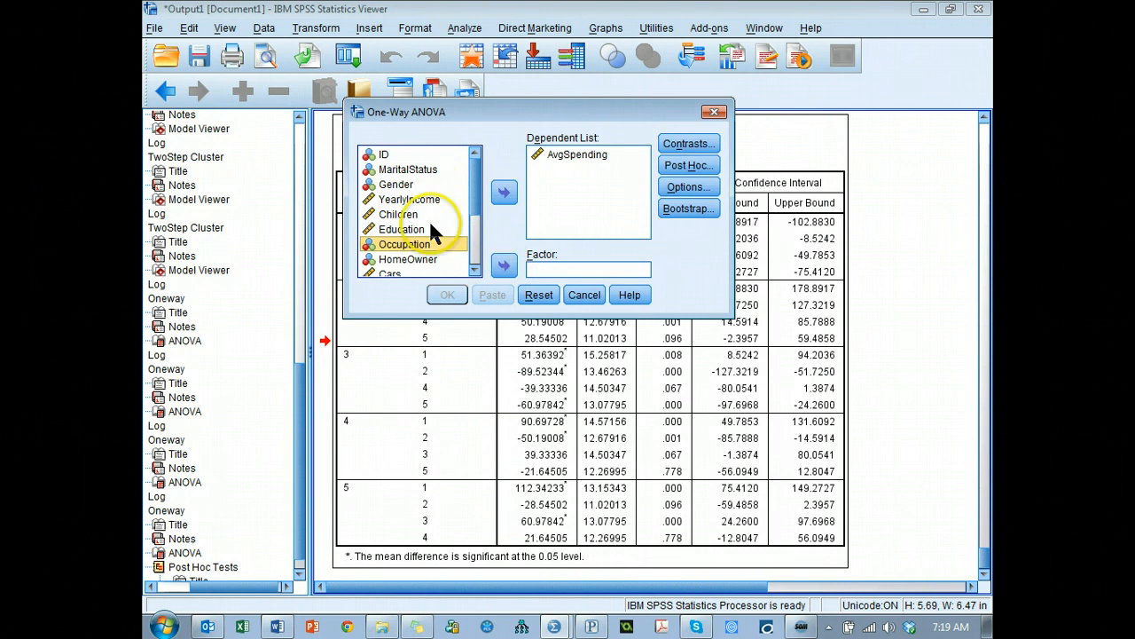
pyautogui.scroll(-3, 425, 222)
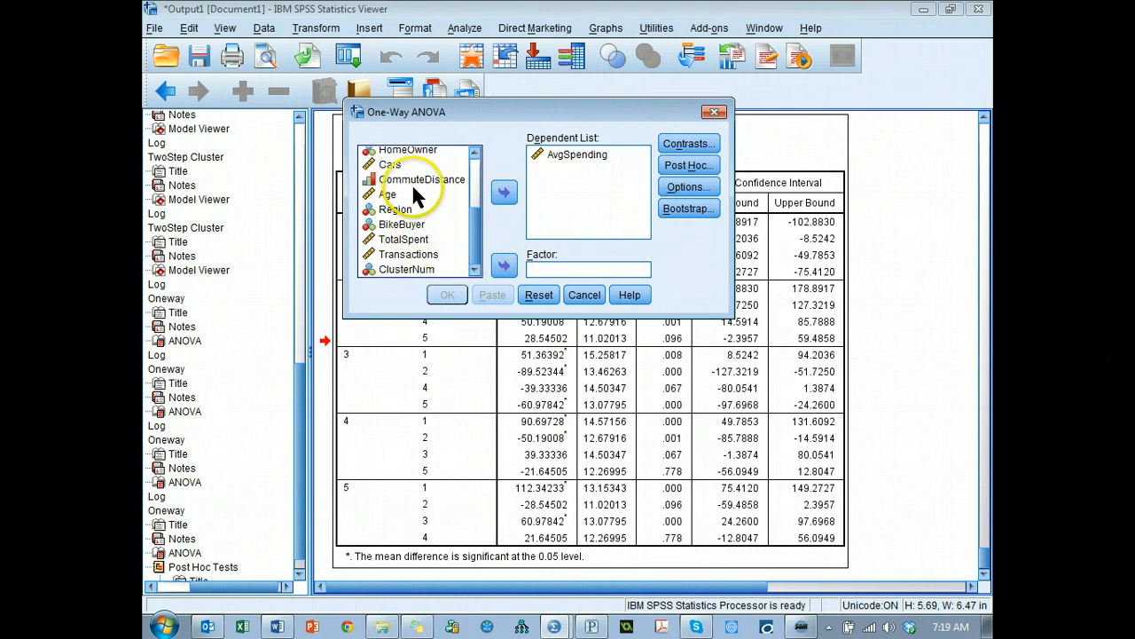
pyautogui.click(415, 226)
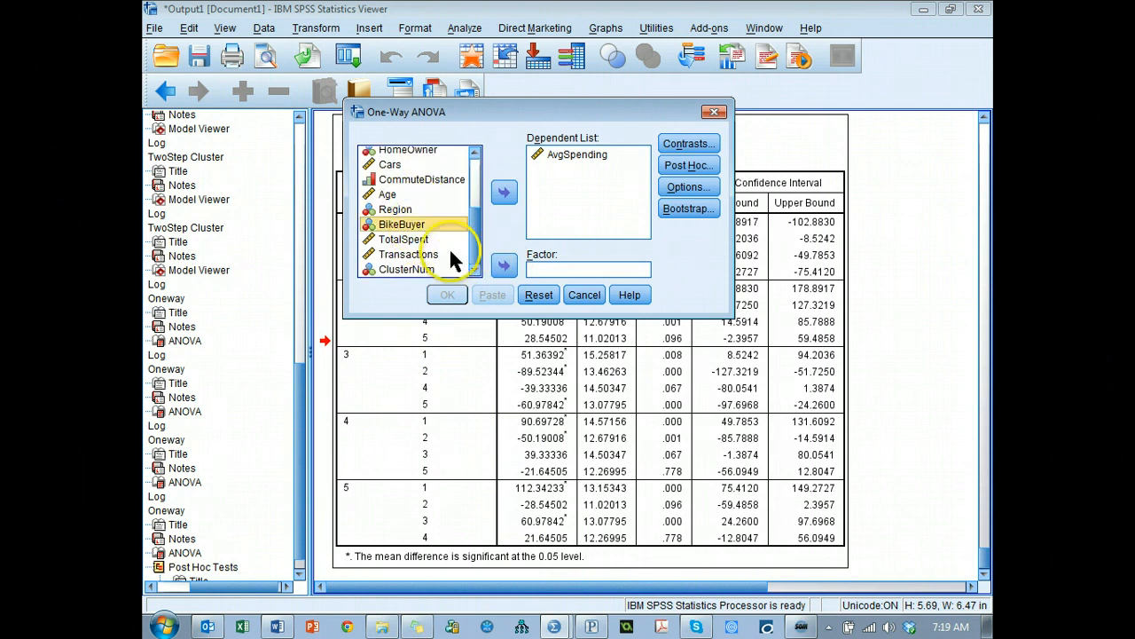
pyautogui.click(504, 266)
# - Replace AvgSpending with Cars and CommuteDistance as the dependent variables
pyautogui.click(554, 157)
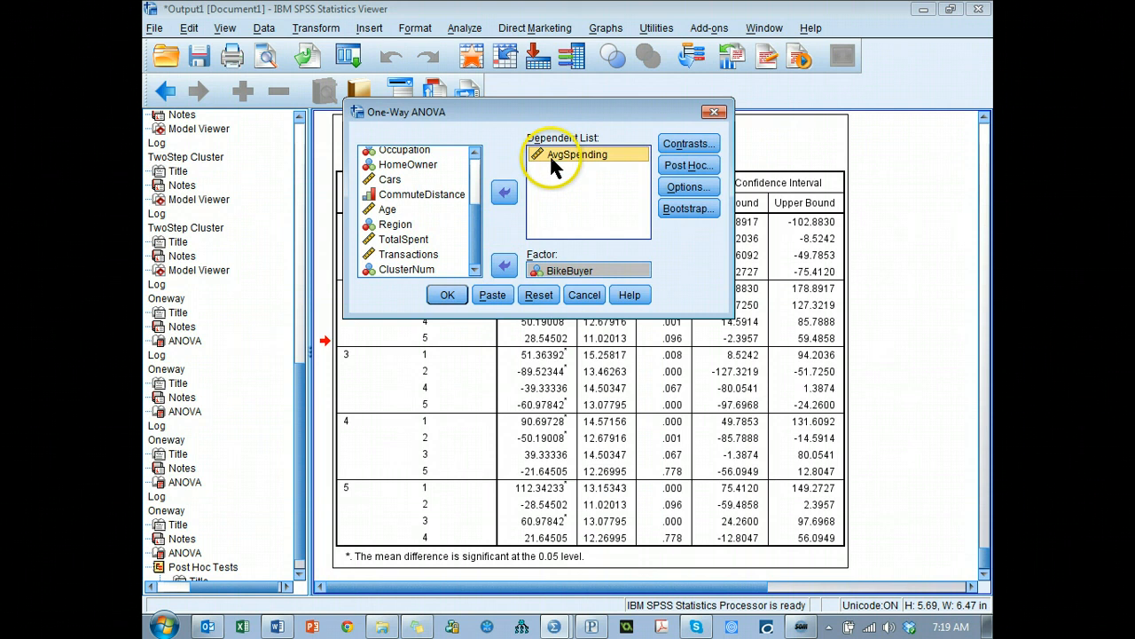
pyautogui.click(506, 191)
pyautogui.click(471, 198)
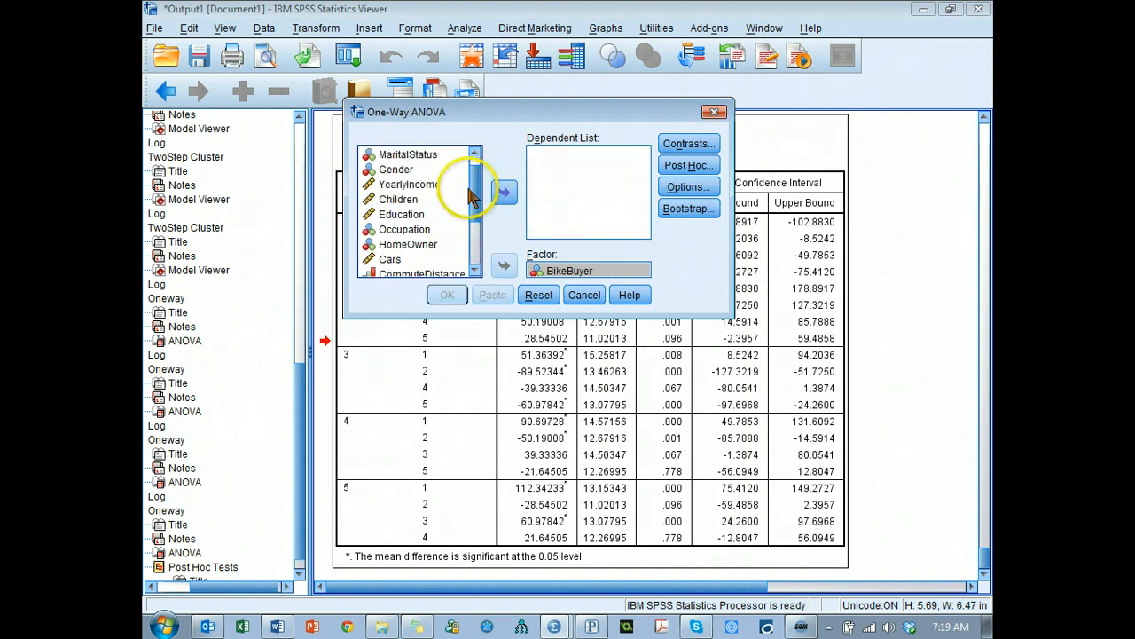
pyautogui.moveTo(471, 197); pyautogui.dragTo(473, 183)
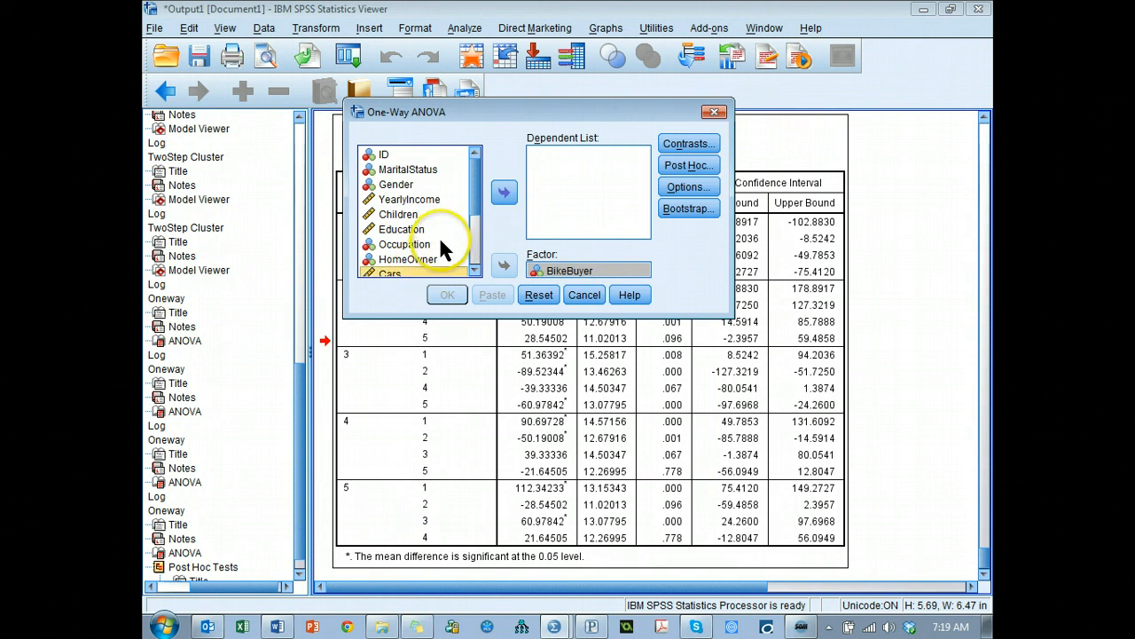
pyautogui.click(503, 192)
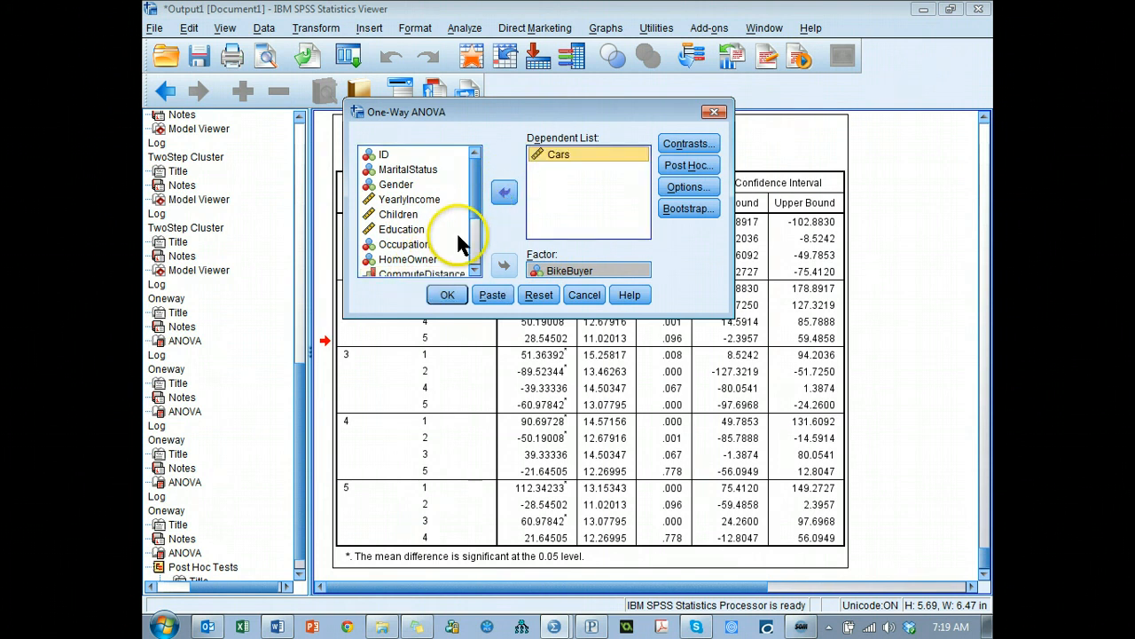
pyautogui.click(503, 192)
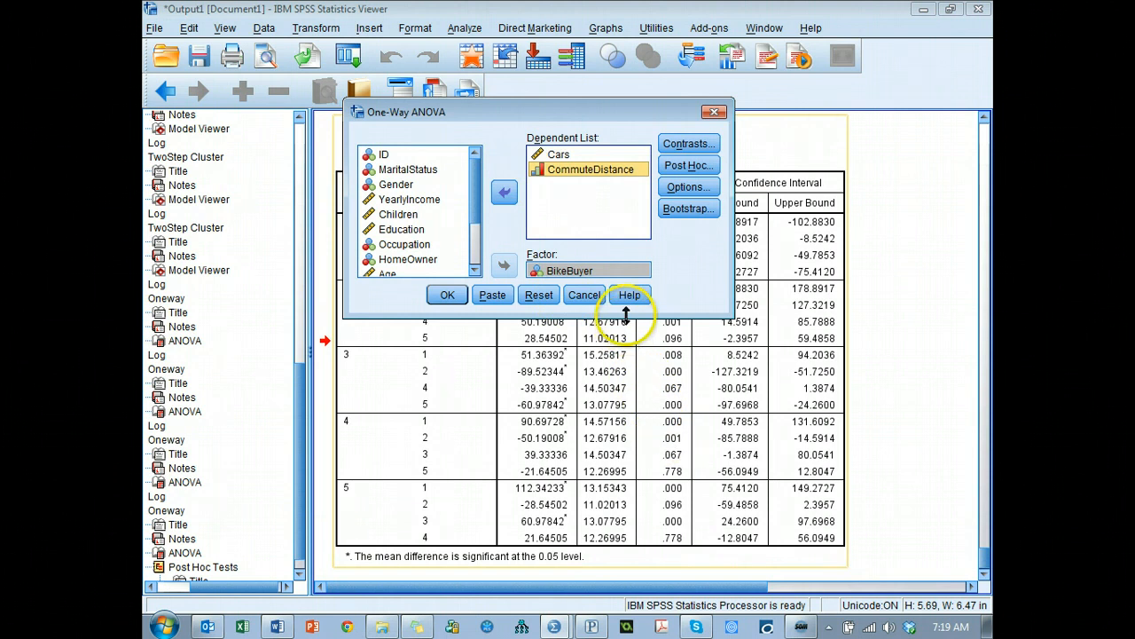
# - Enlarge the One-Way ANOVA dialog, add Age to the dependent variables, and run the analysis
pyautogui.moveTo(643, 317); pyautogui.dragTo(646, 437)
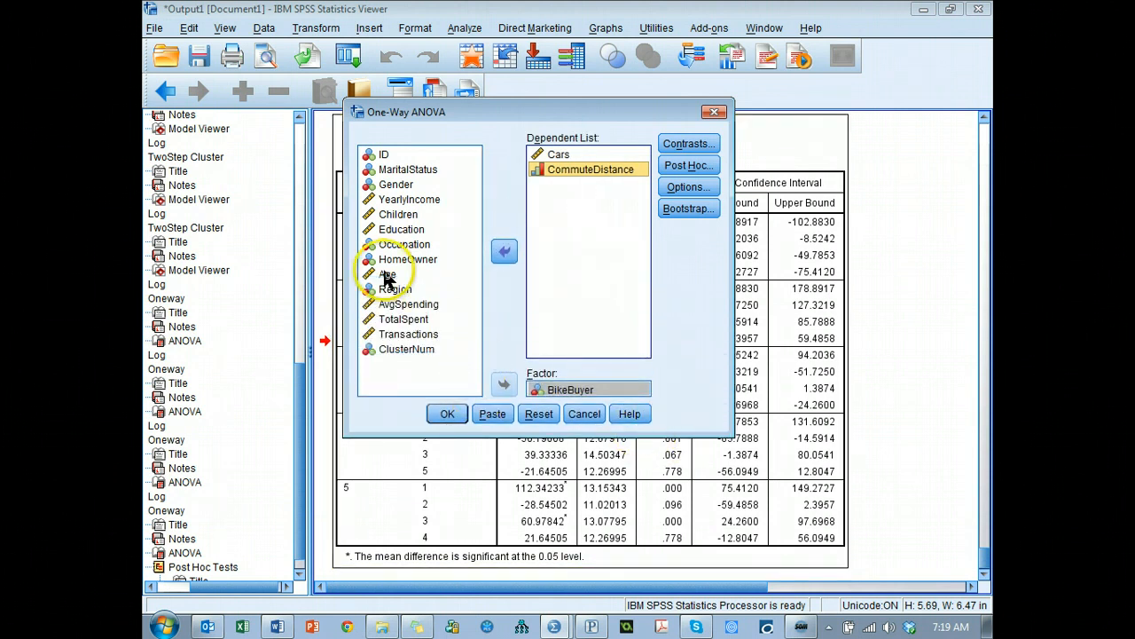
pyautogui.click(387, 275)
pyautogui.click(505, 254)
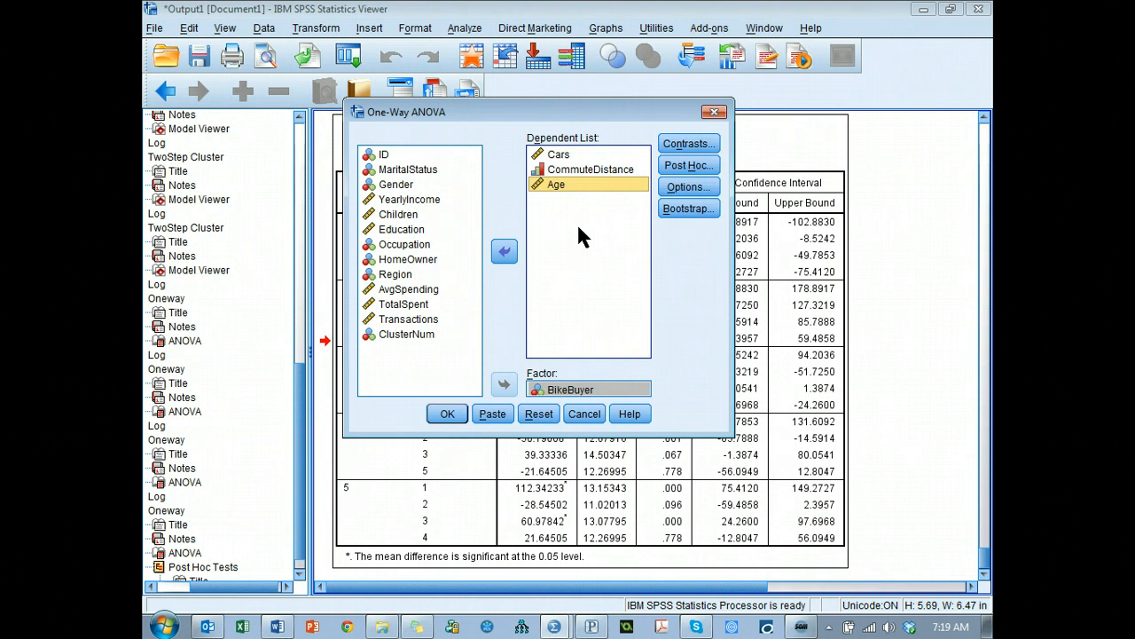
pyautogui.click(454, 416)
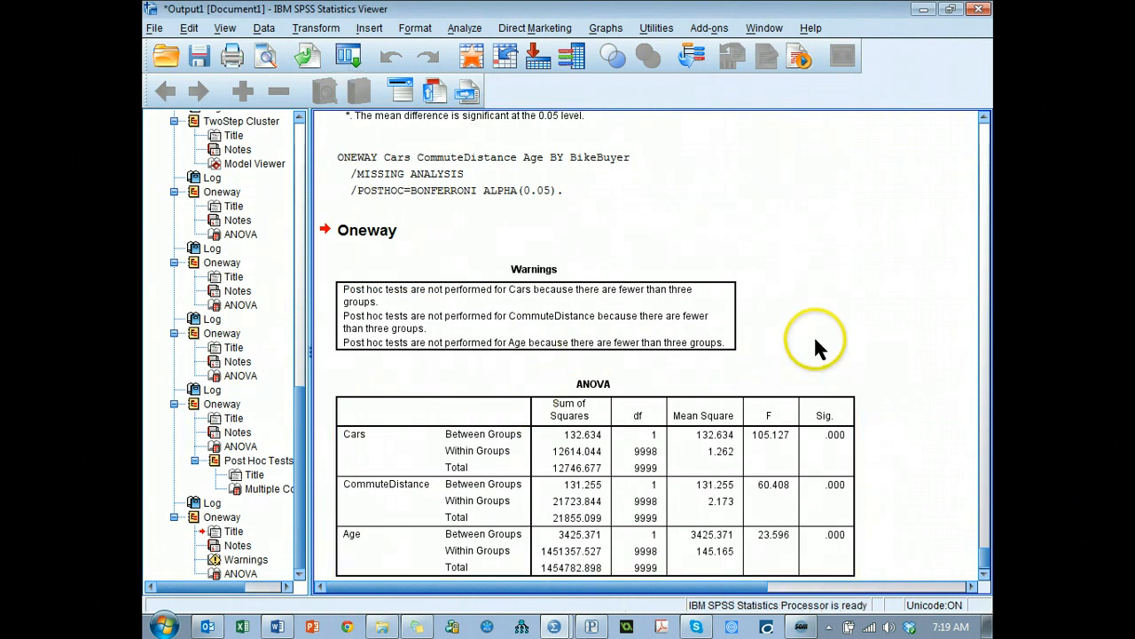
# - Review the new Oneway output's warnings and the ANOVA significance values for Cars, CommuteDistance and Age
pyautogui.click(710, 306)
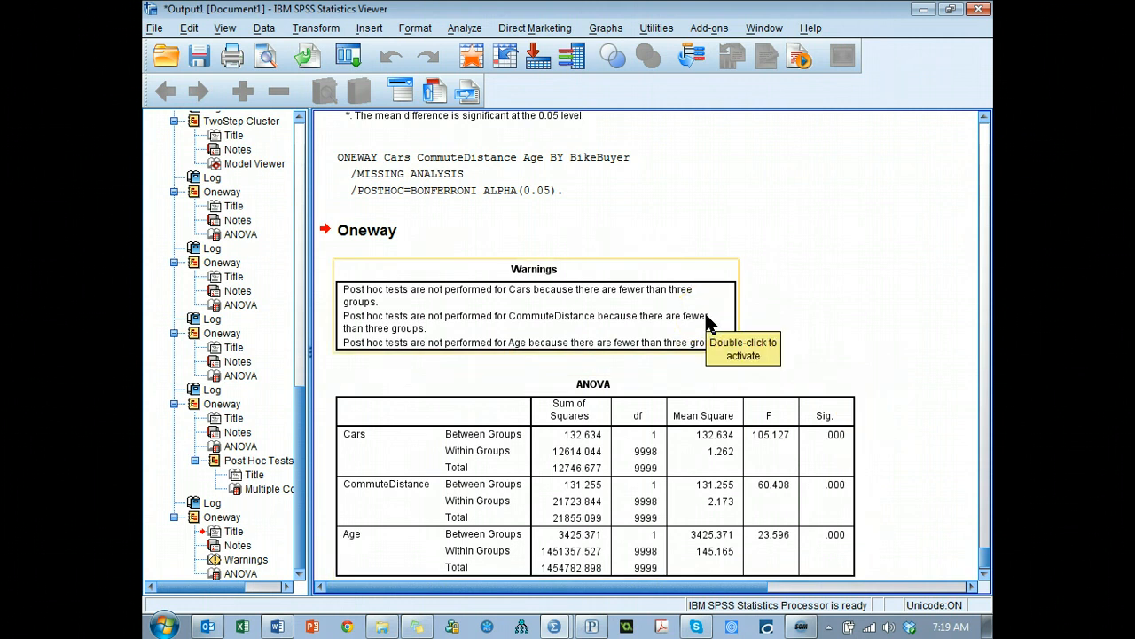
pyautogui.scroll(-1, 904, 459)
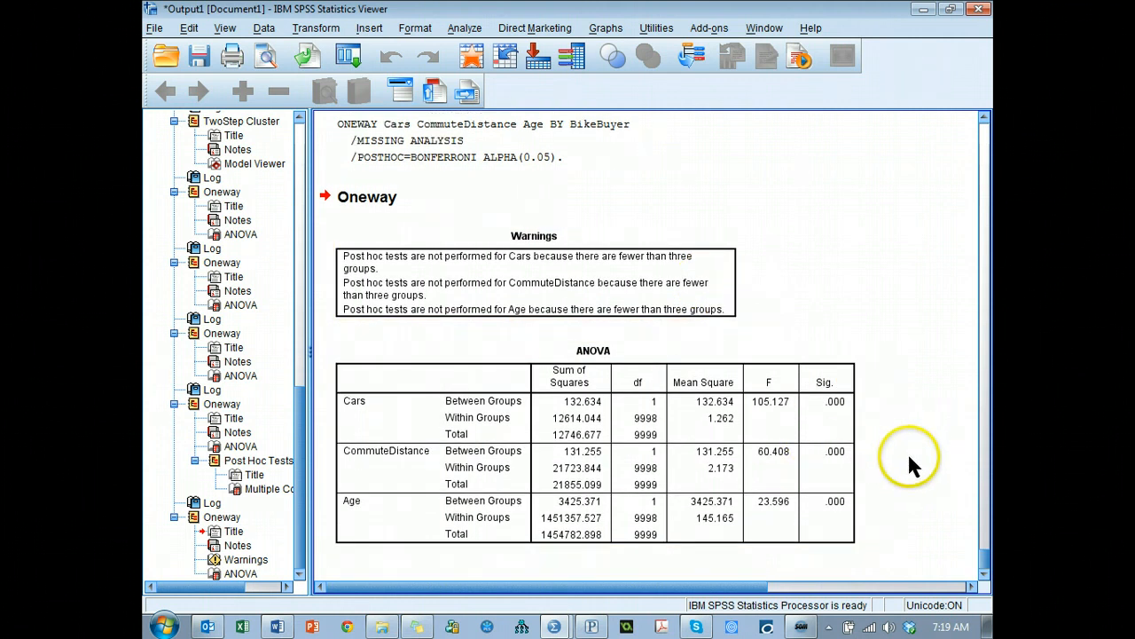
pyautogui.click(840, 404)
pyautogui.click(844, 623)
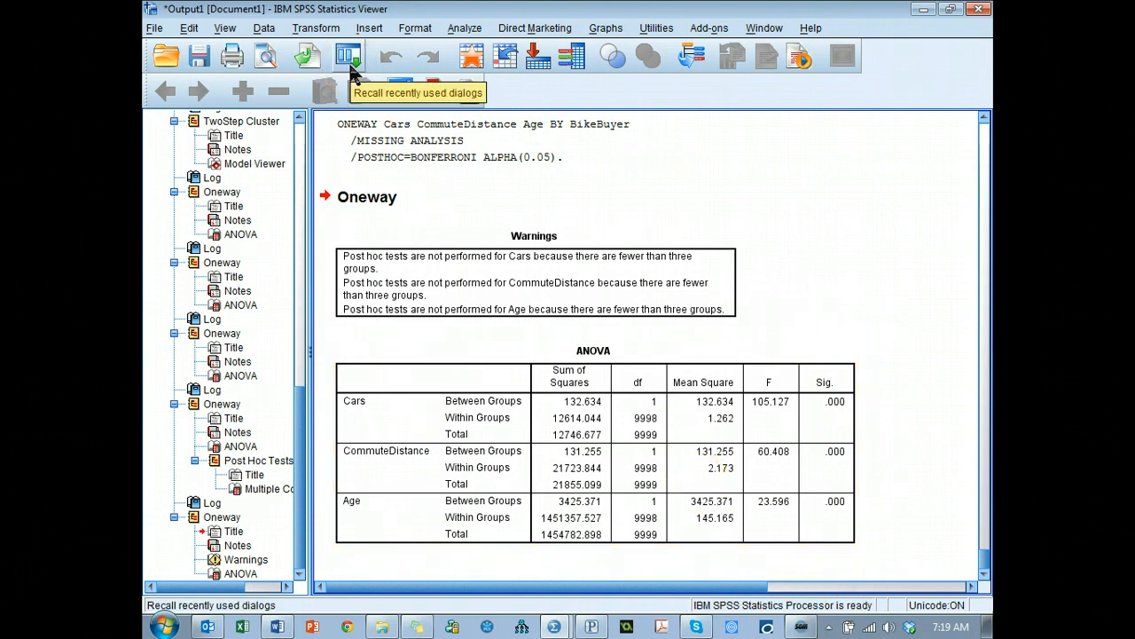
# - Rerun the recent One-Way ANOVA of Cars, CommuteDistance and Age by BikeBuyer with the Means plot option enabled
pyautogui.click(351, 71)
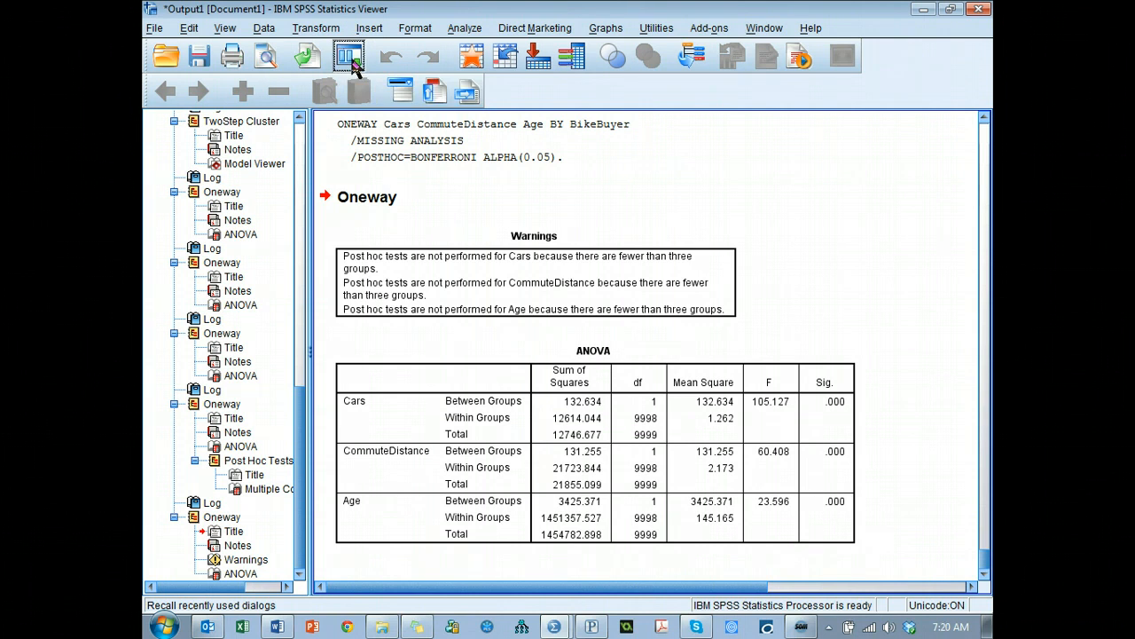
pyautogui.click(369, 86)
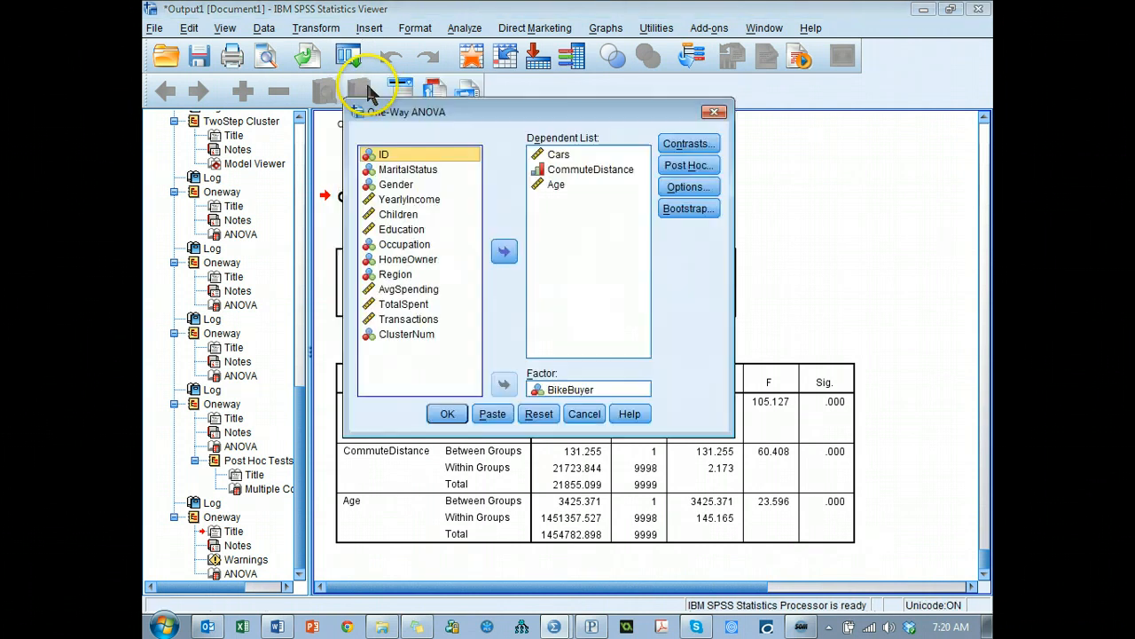
pyautogui.click(708, 189)
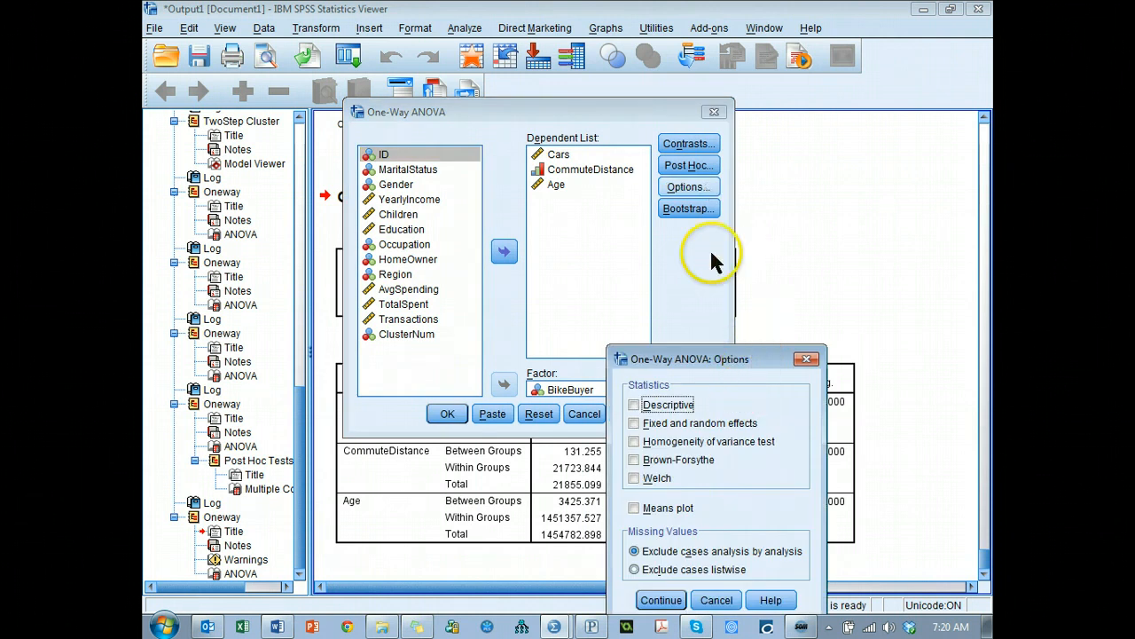
pyautogui.click(581, 355)
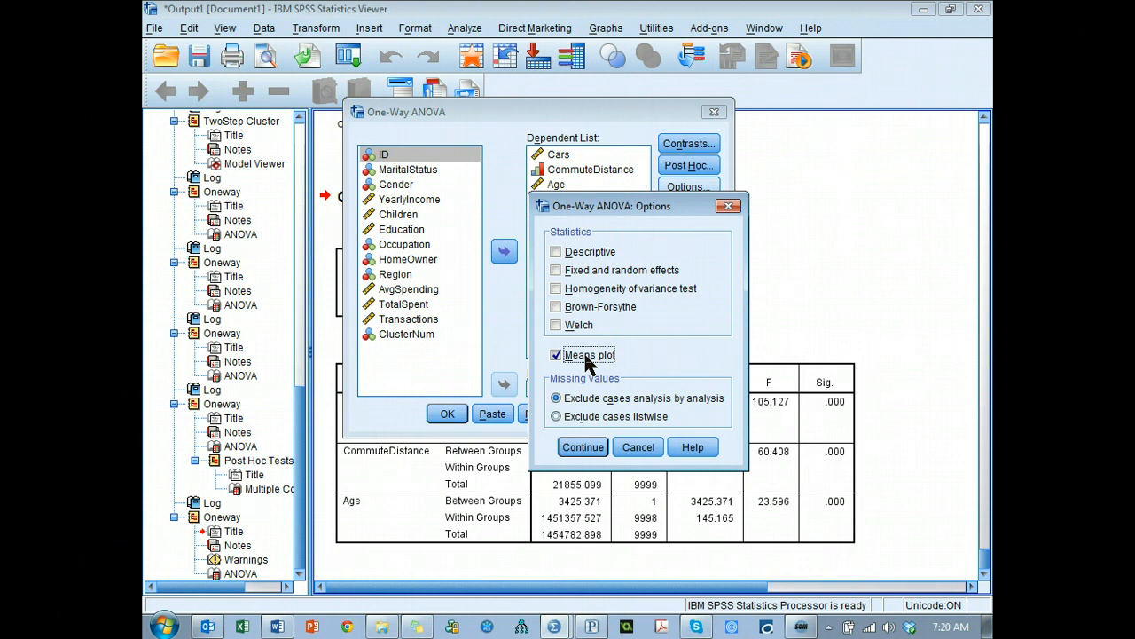
pyautogui.click(582, 447)
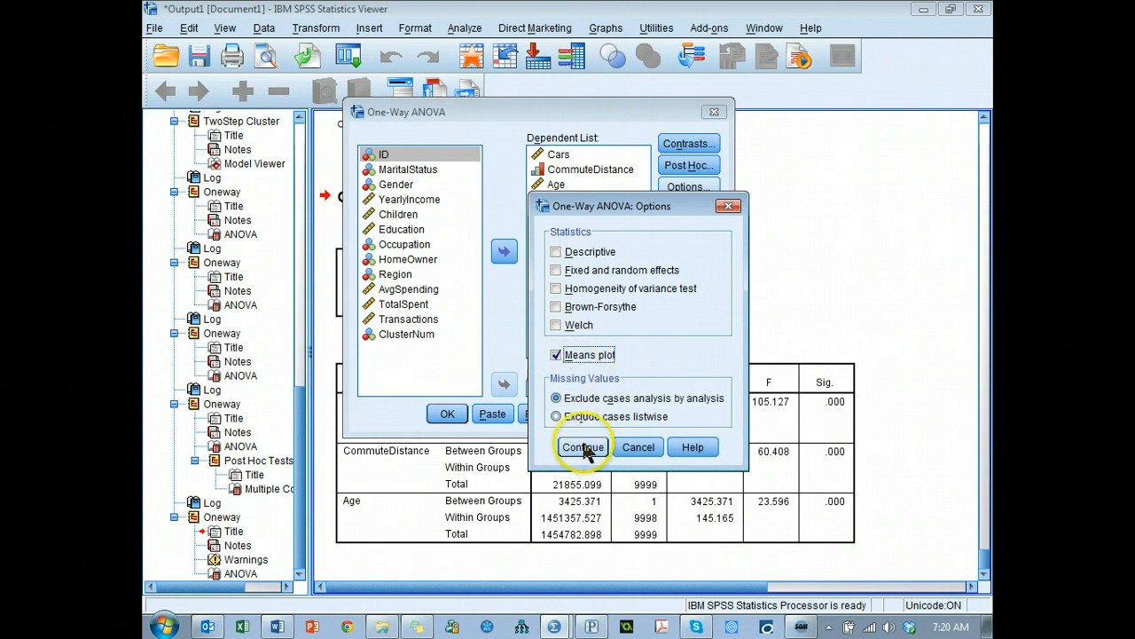
pyautogui.click(447, 414)
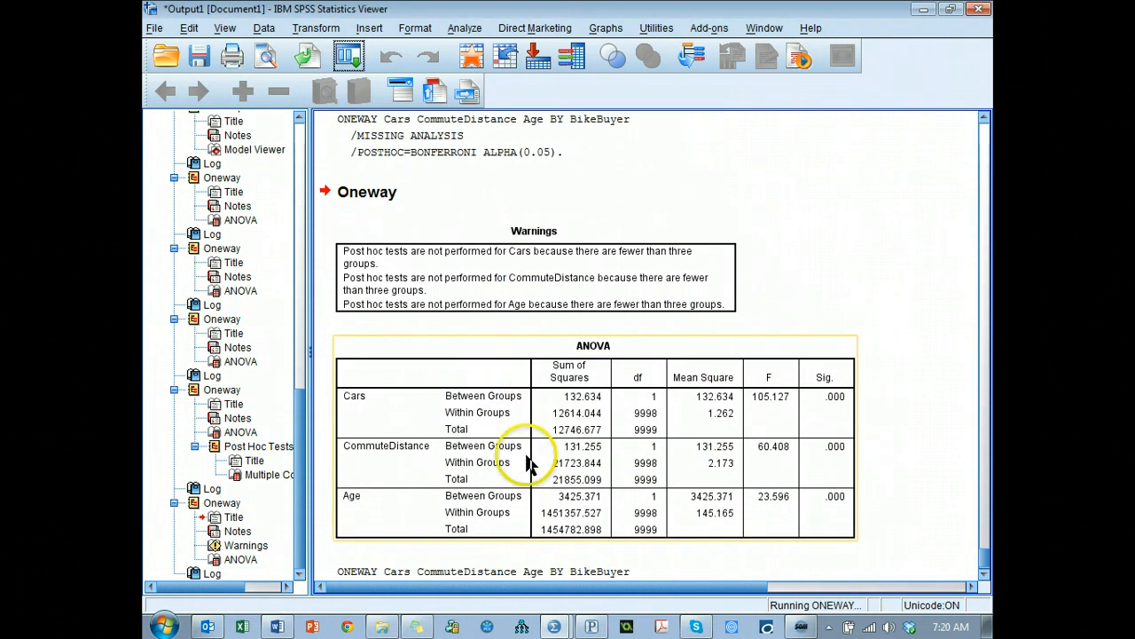
# - Examine the means plots of Cars and CommuteDistance by BikeBuyer in the output
pyautogui.click(898, 407)
pyautogui.scroll(-5, 919, 407)
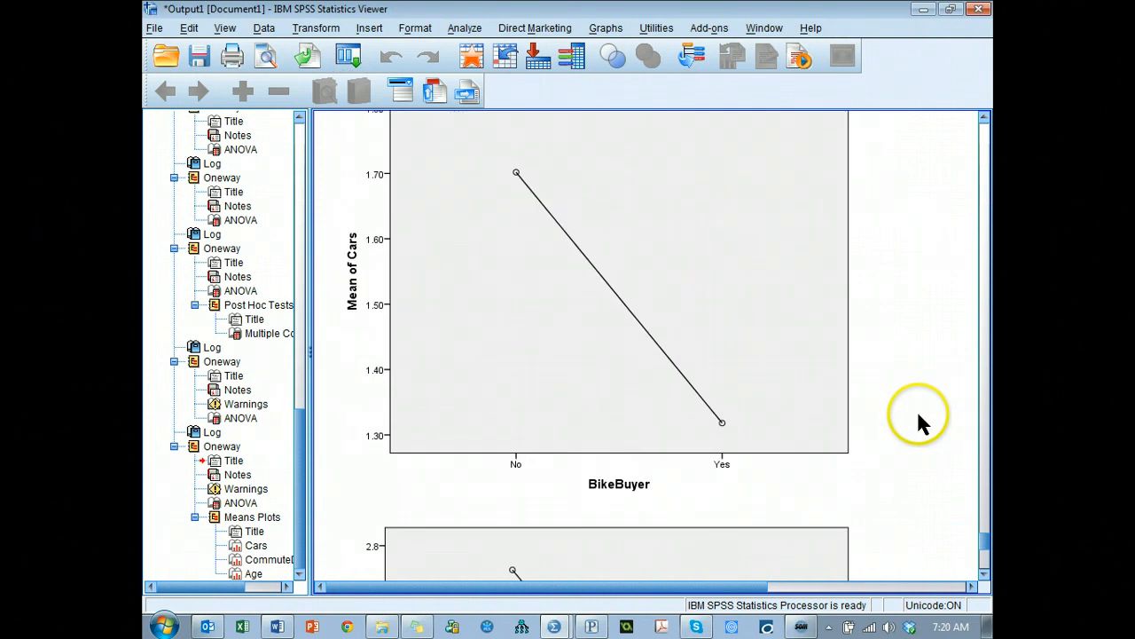
pyautogui.click(985, 575)
pyautogui.click(986, 577)
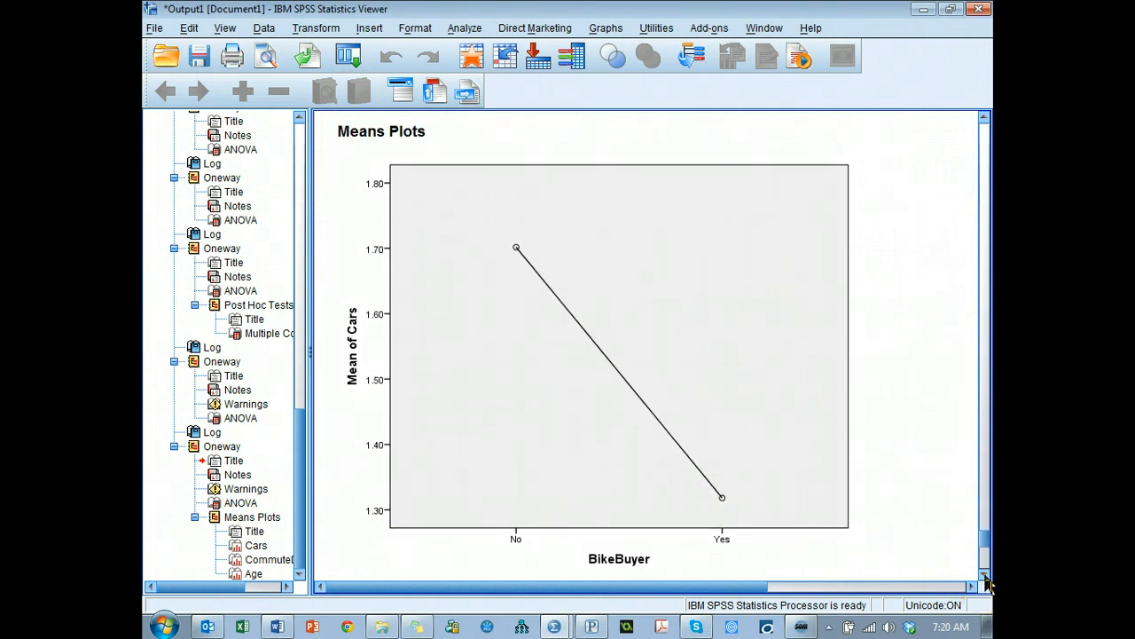
pyautogui.click(706, 496)
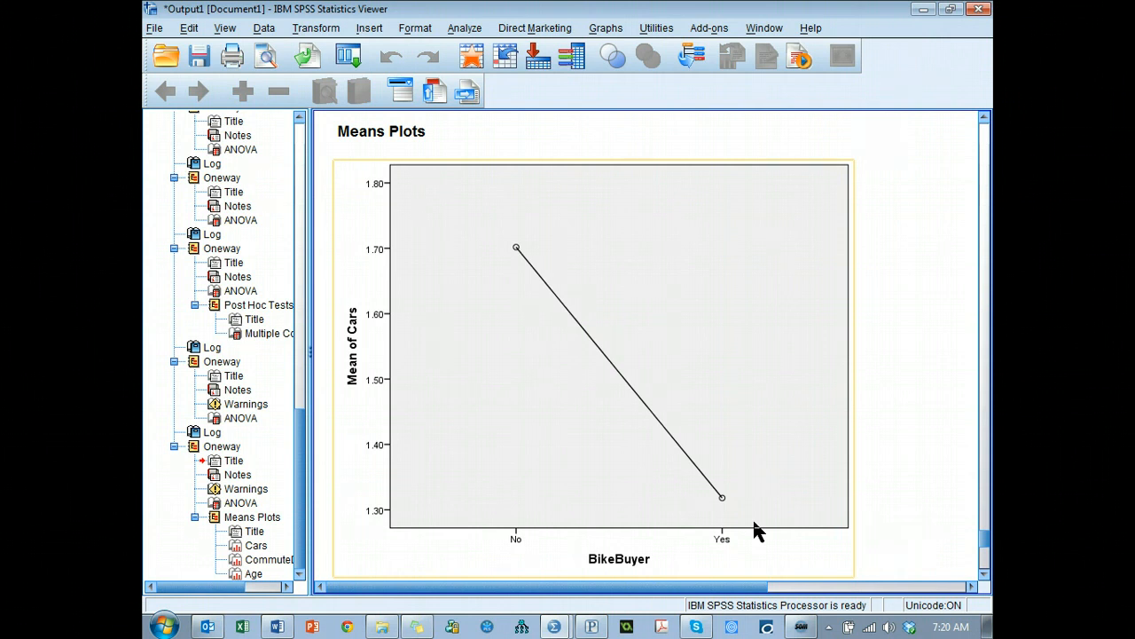
pyautogui.click(984, 575)
pyautogui.click(984, 575)
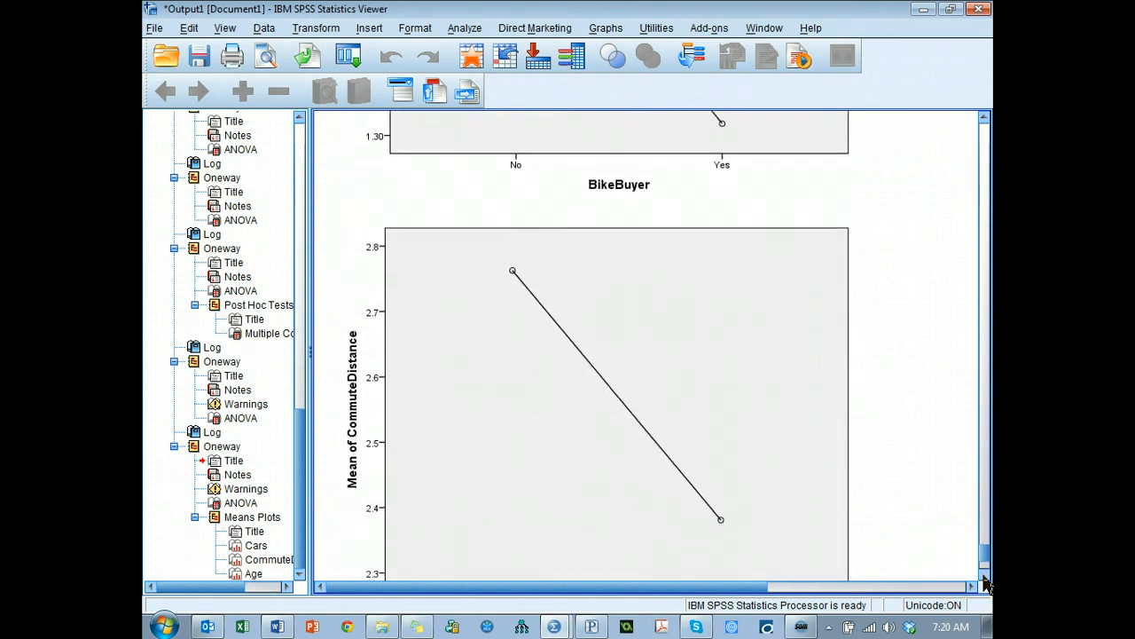
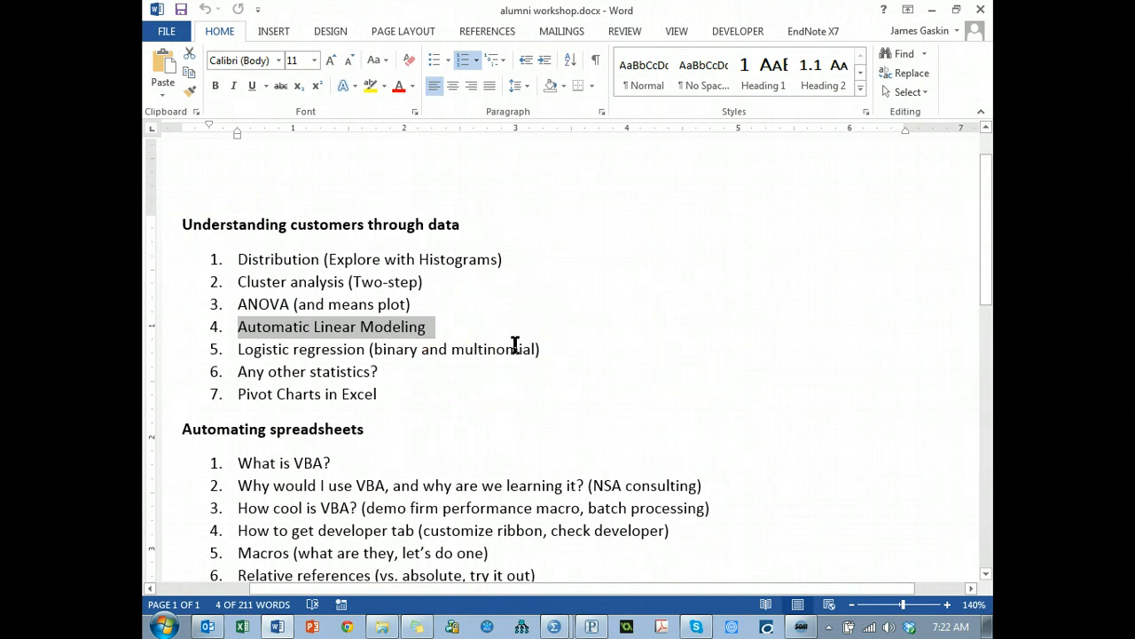
# - Switch to the SPSS Data Editor and open the Automatic Linear Modeling regression dialog, moving it fully into view
pyautogui.hotkey('alt', 'Tab')
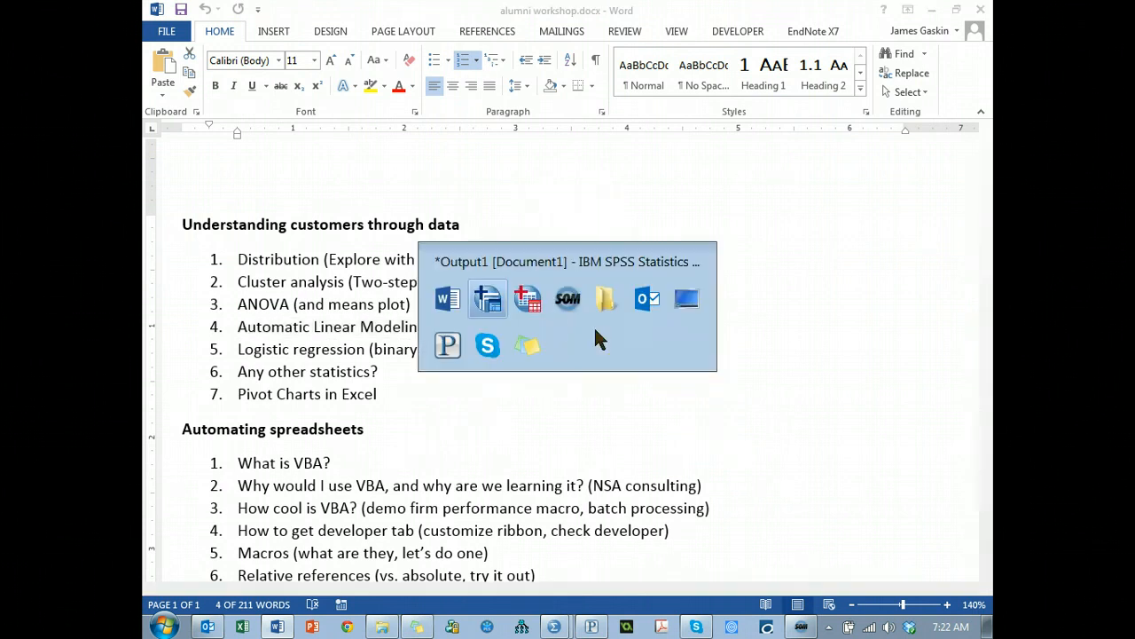
pyautogui.hotkey('alt', 'Tab')
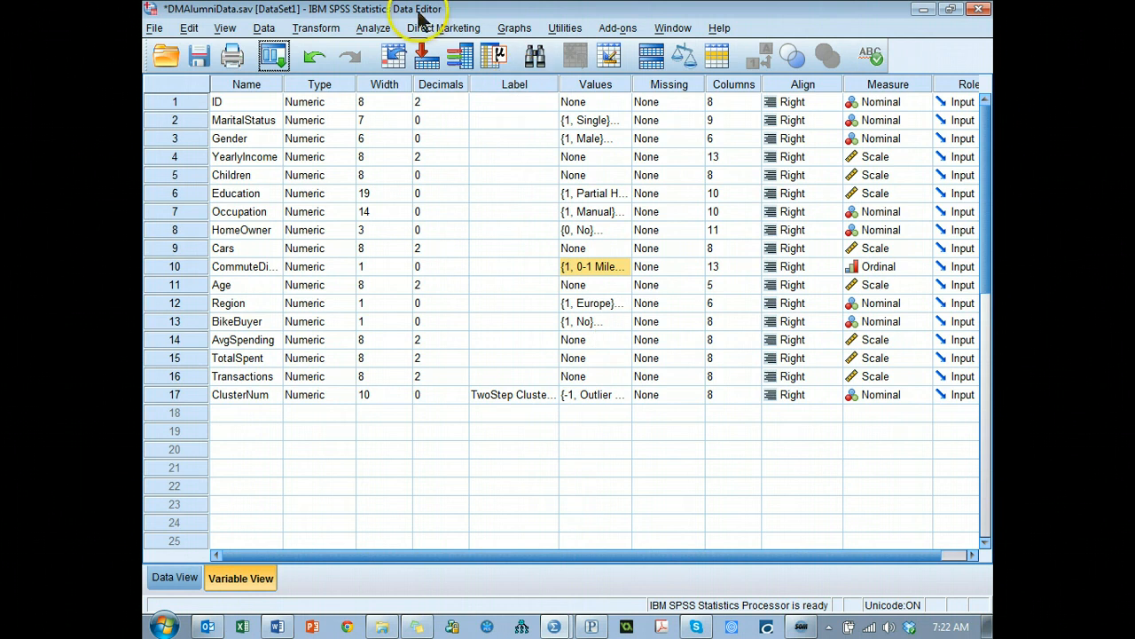
pyautogui.click(374, 29)
pyautogui.moveTo(393, 91)
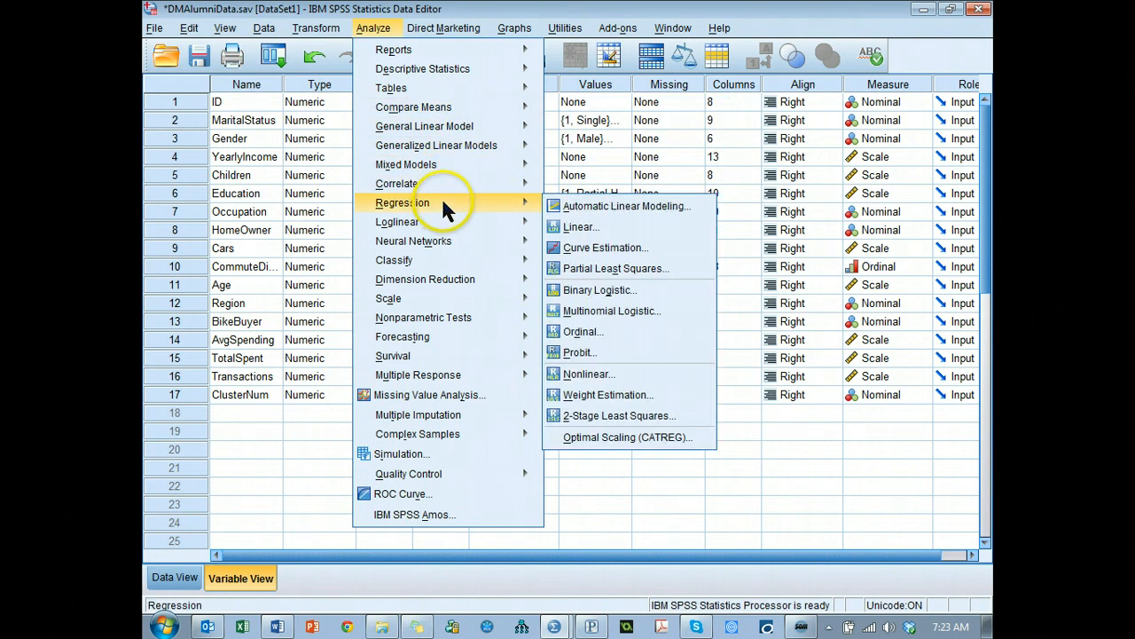
pyautogui.moveTo(534, 199)
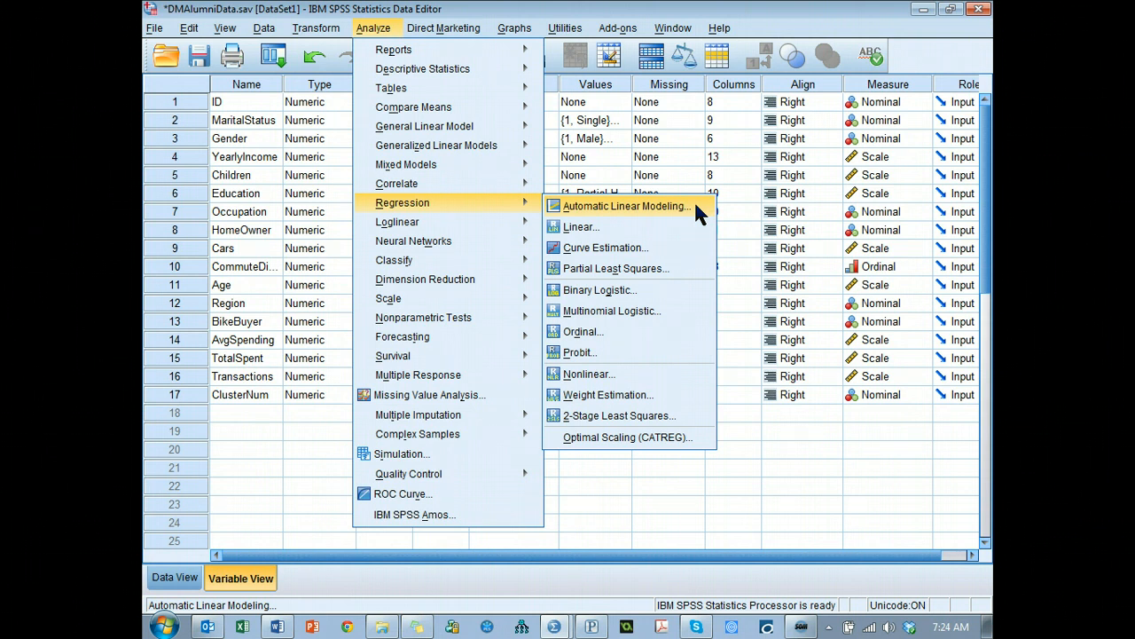
pyautogui.click(697, 213)
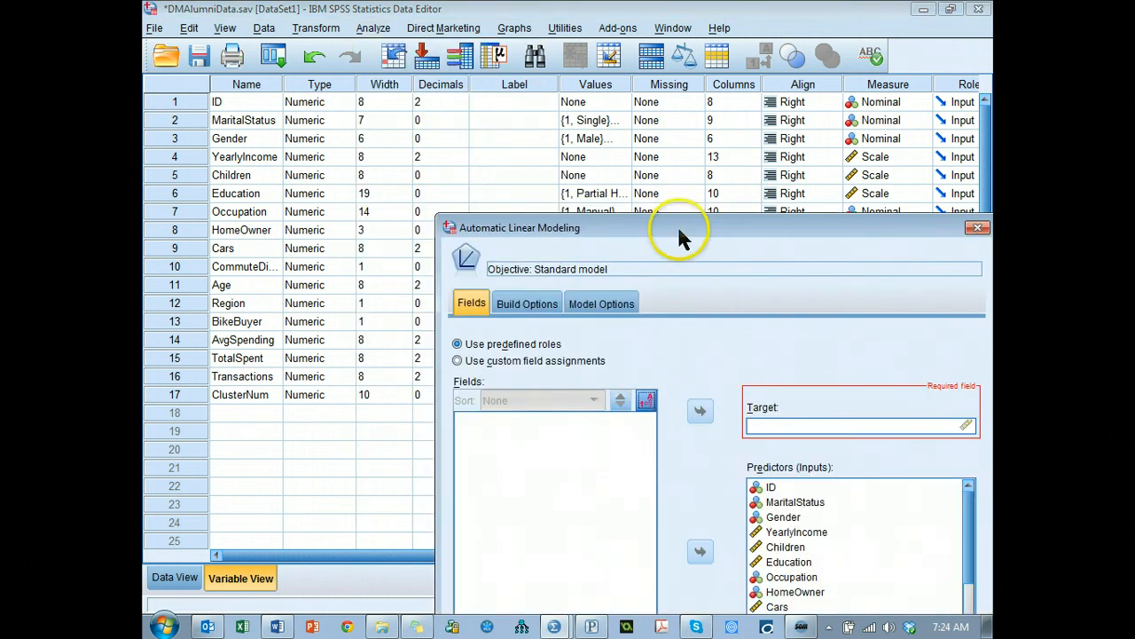
pyautogui.moveTo(679, 233); pyautogui.dragTo(542, 57)
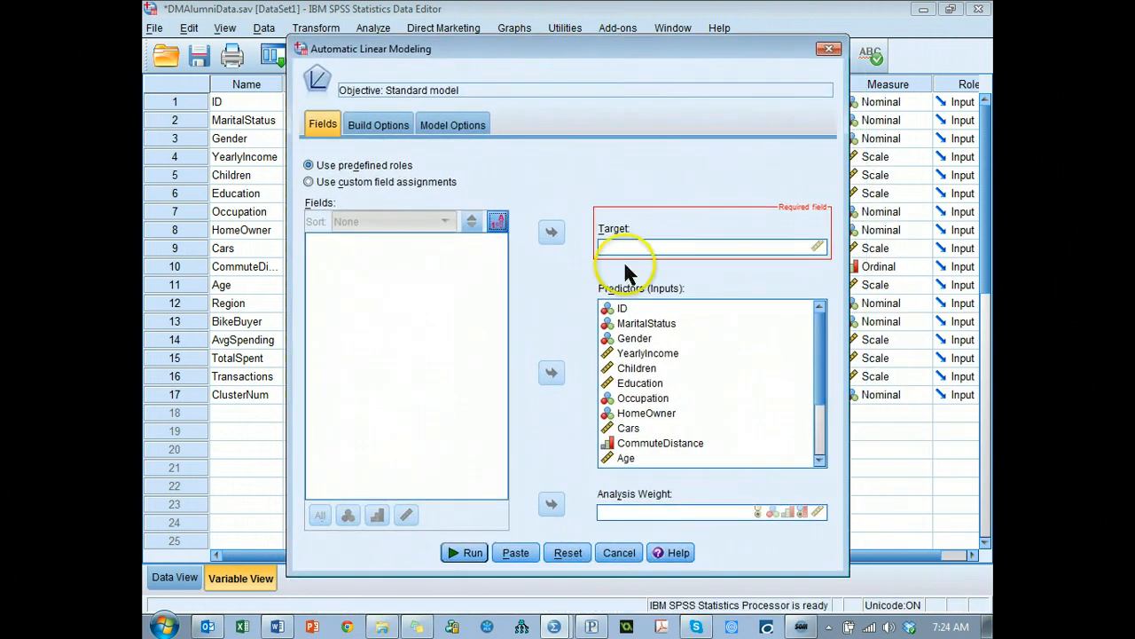
# - Remove all variables from the predictors so that custom field assignments can be made
pyautogui.click(718, 384)
pyautogui.hotkey('ctrl', 'a')
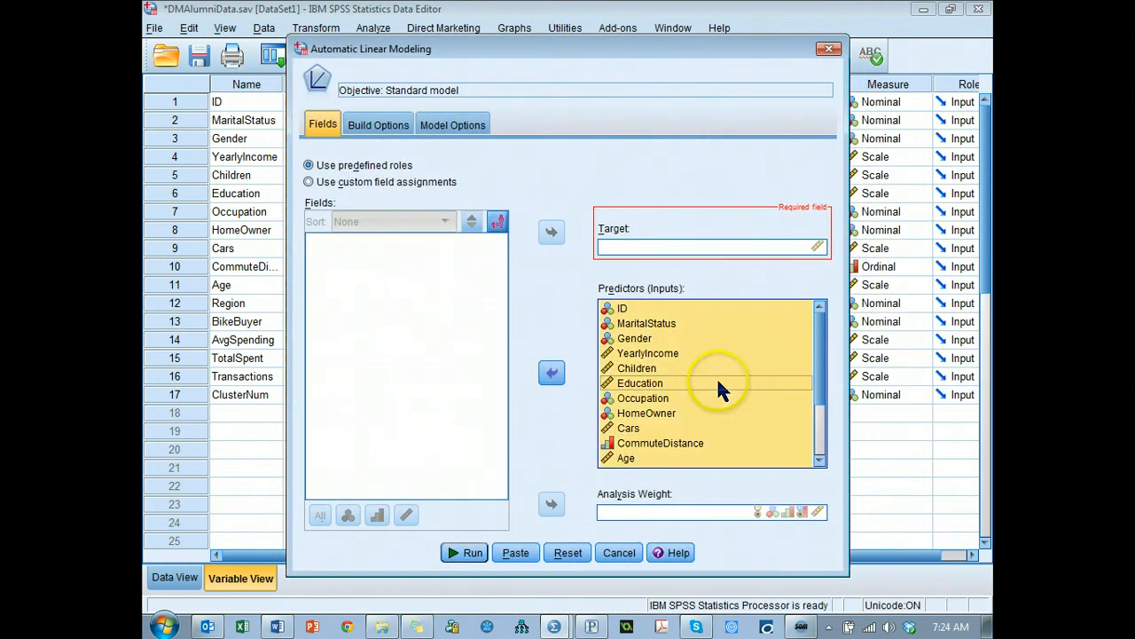
pyautogui.click(552, 373)
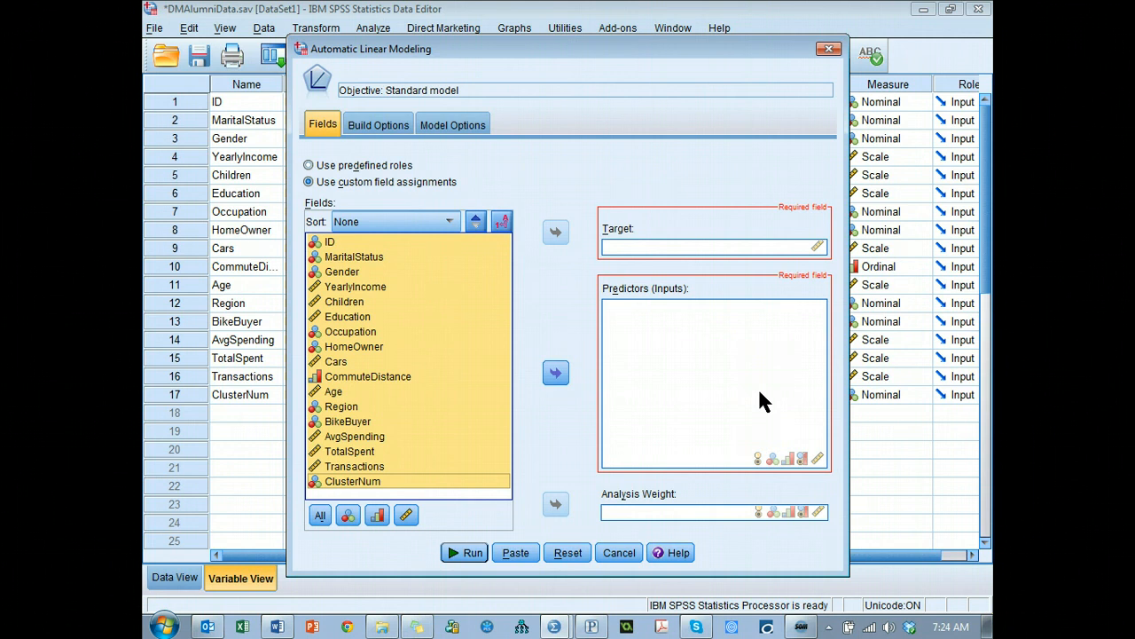
# - Assign AvgSpending as the target of the linear model
pyautogui.click(677, 255)
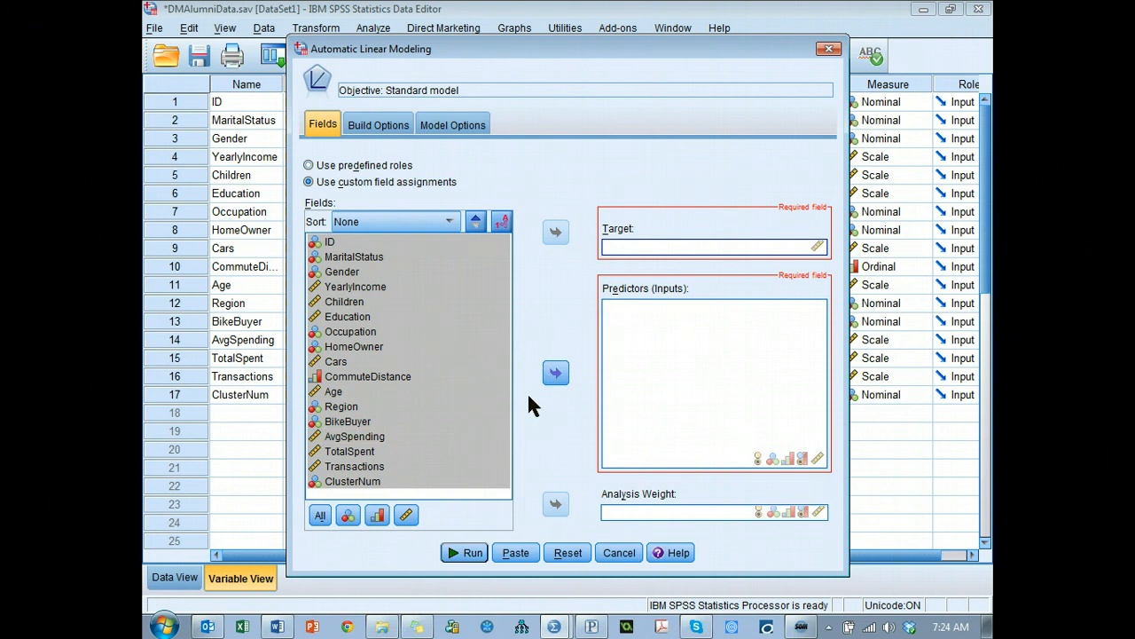
pyautogui.click(363, 302)
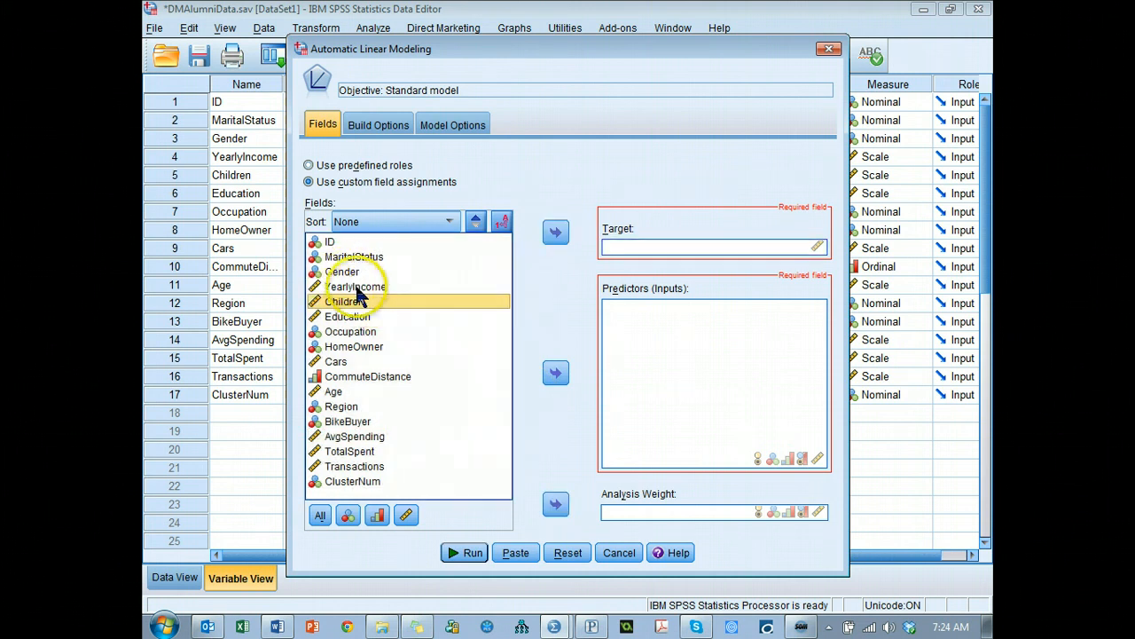
pyautogui.click(385, 438)
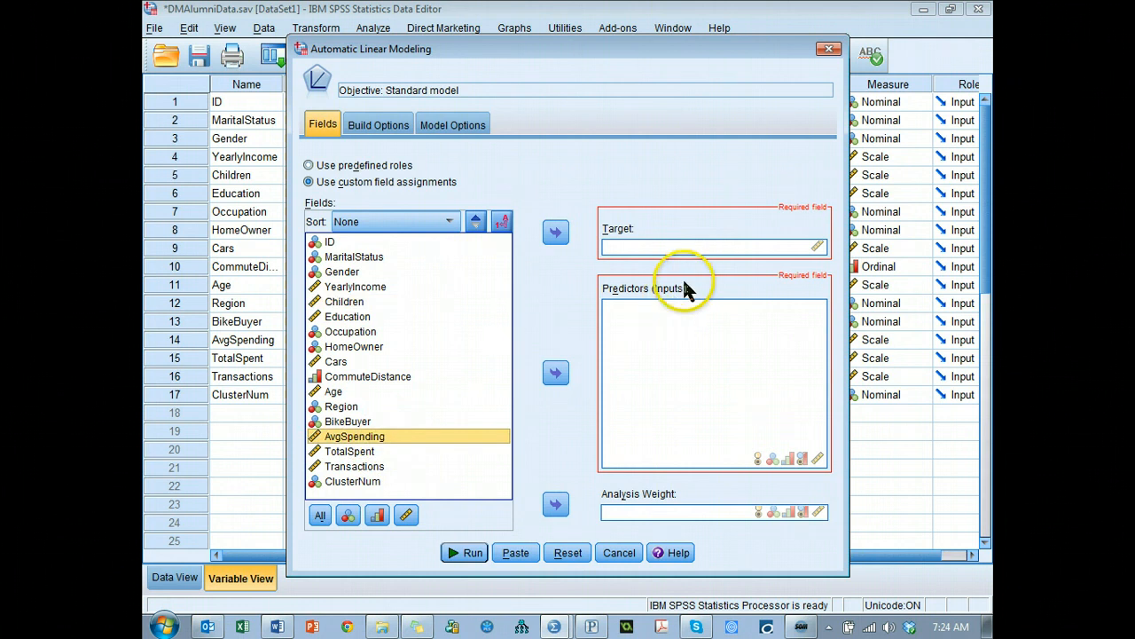
pyautogui.click(555, 232)
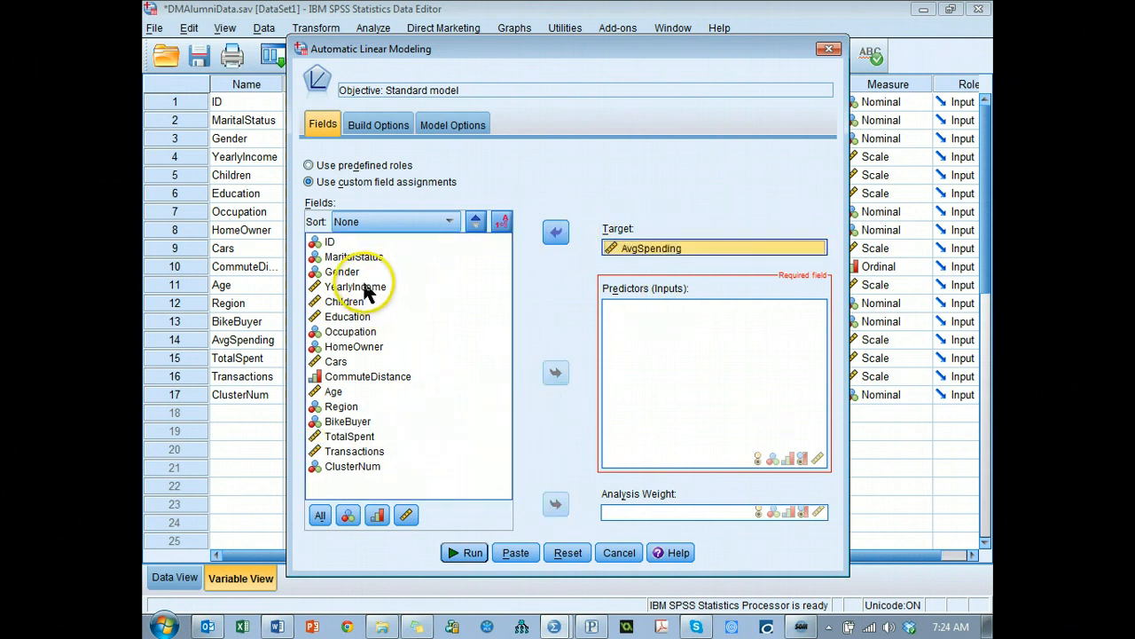
# - Add YearlyIncome, Children, Education, Cars and Age as predictors and run the model
pyautogui.click(359, 452)
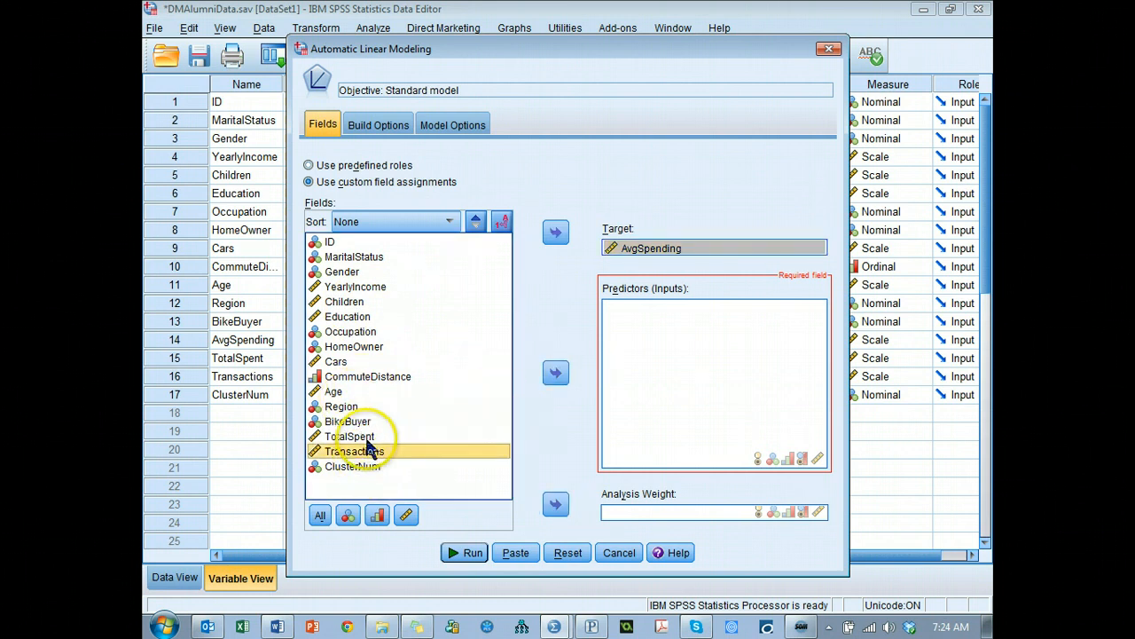
pyautogui.click(344, 393)
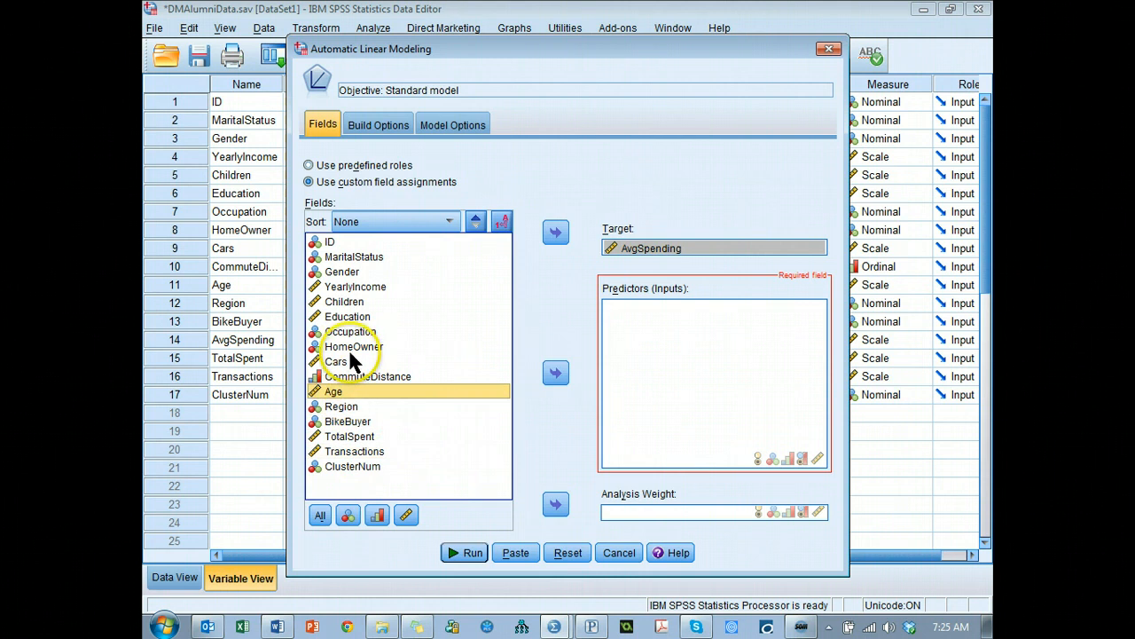
pyautogui.keyDown('ctrl'); pyautogui.click(337, 361); pyautogui.keyUp('ctrl')
pyautogui.keyDown('ctrl'); pyautogui.click(358, 316); pyautogui.keyUp('ctrl')
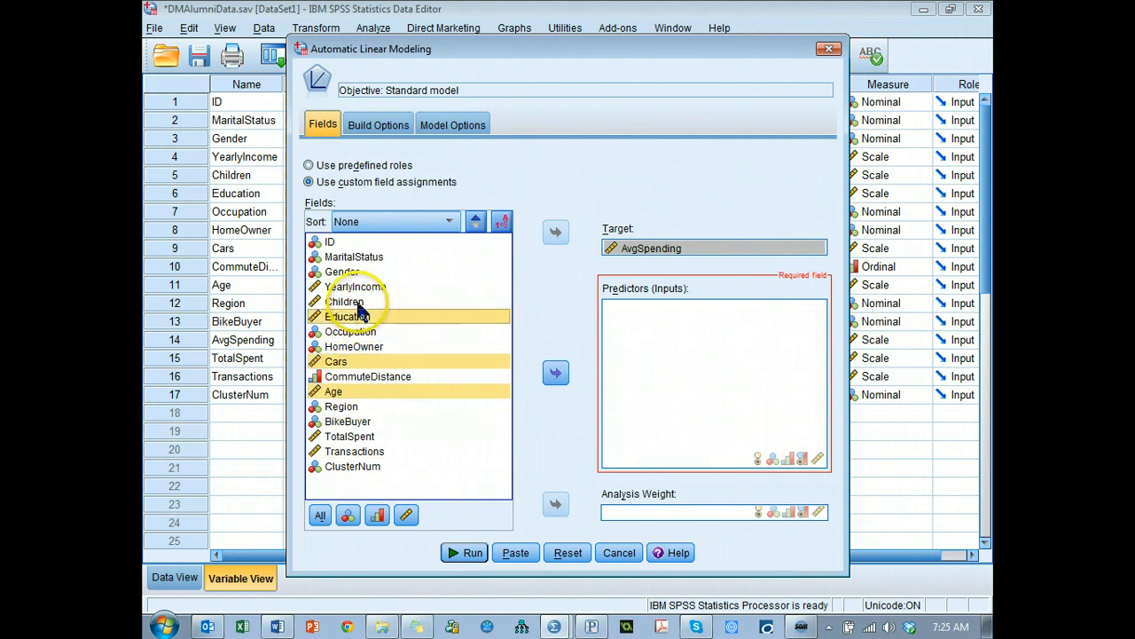
pyautogui.keyDown('ctrl'); pyautogui.click(357, 303); pyautogui.keyUp('ctrl')
pyautogui.keyDown('ctrl'); pyautogui.click(365, 288); pyautogui.keyUp('ctrl')
pyautogui.click(555, 373)
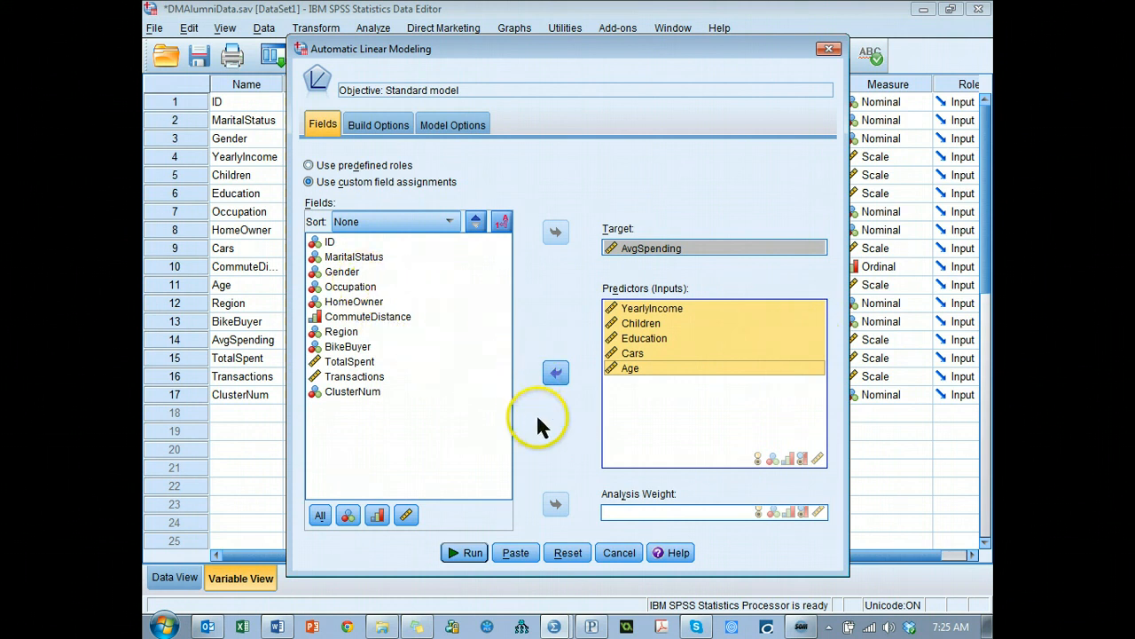
pyautogui.click(468, 550)
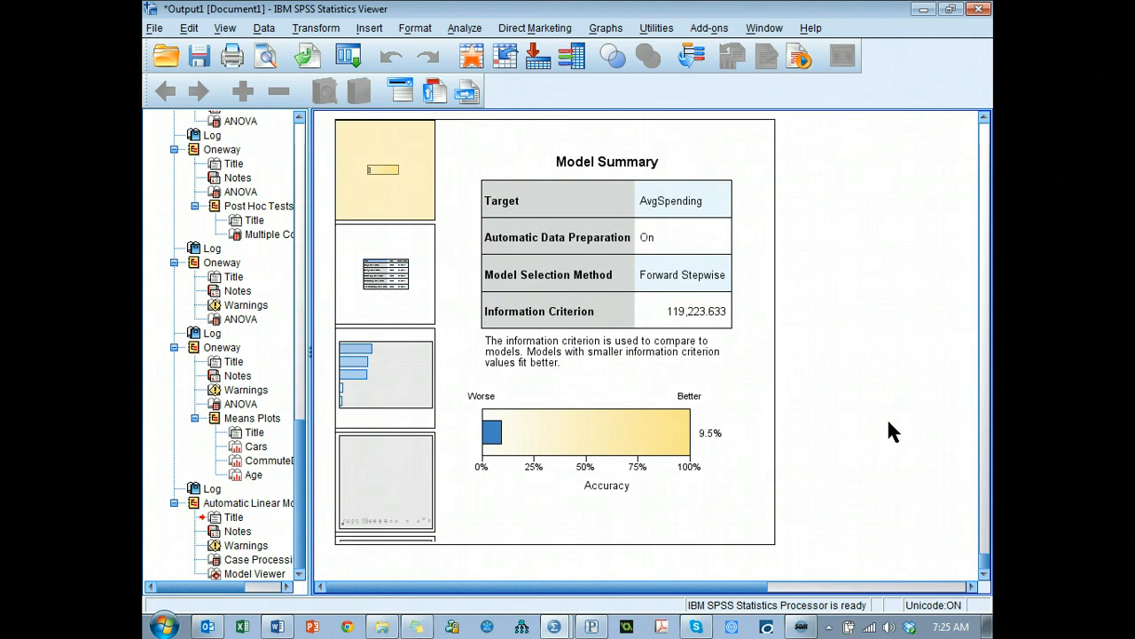
# - Open the linear model output in the Model Viewer and examine the accuracy in its Model Summary
pyautogui.click(715, 435)
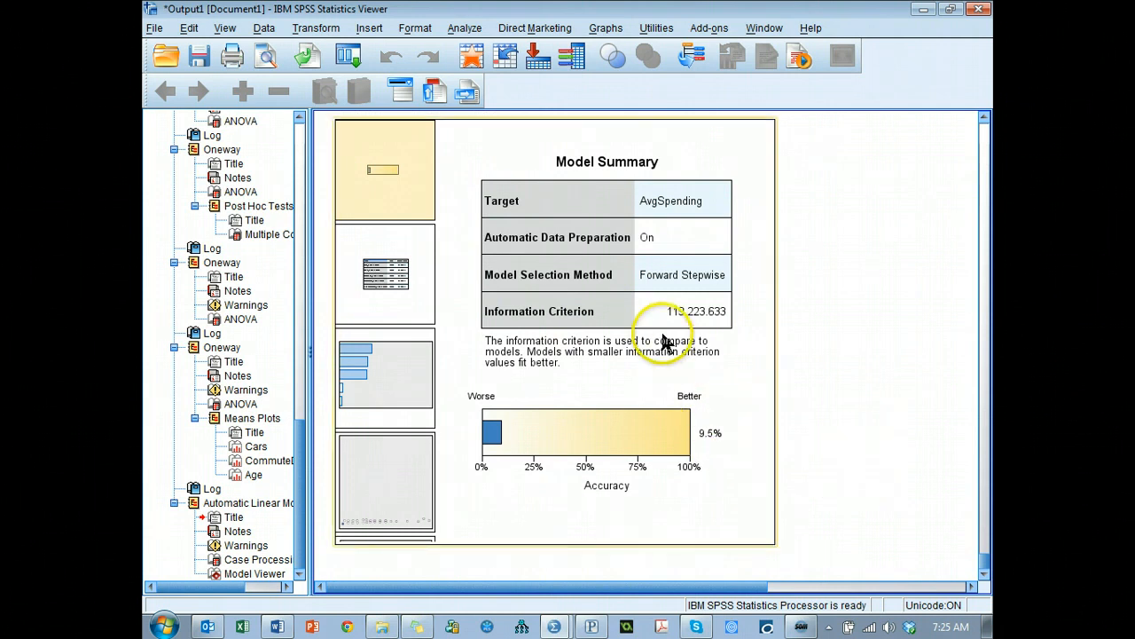
pyautogui.doubleClick(792, 346)
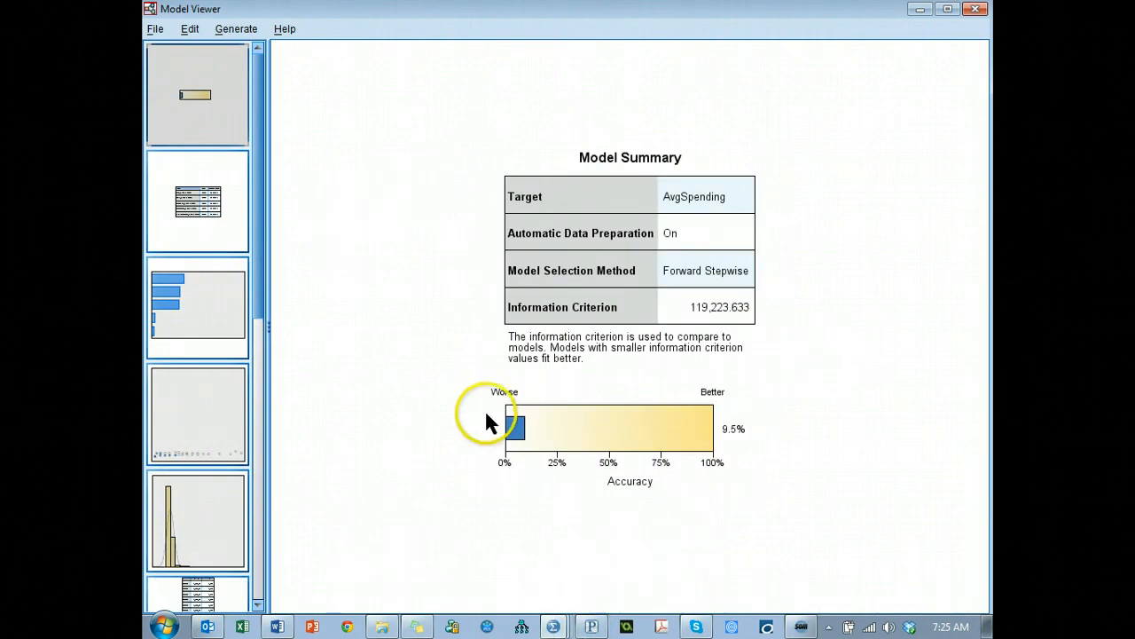
pyautogui.moveTo(511, 437)
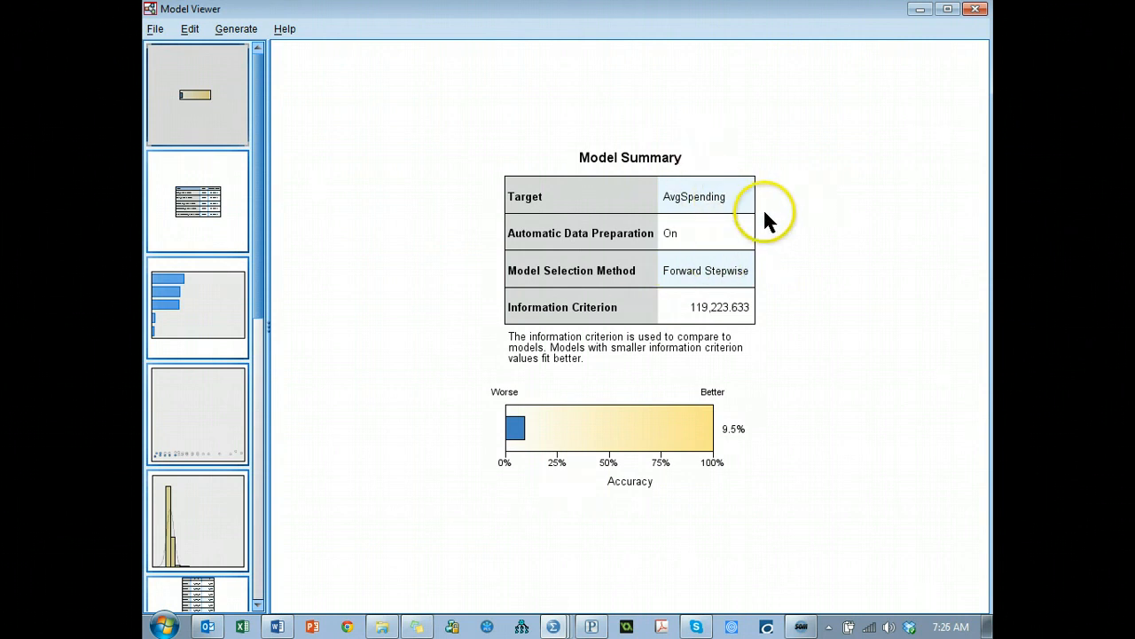
pyautogui.moveTo(548, 427)
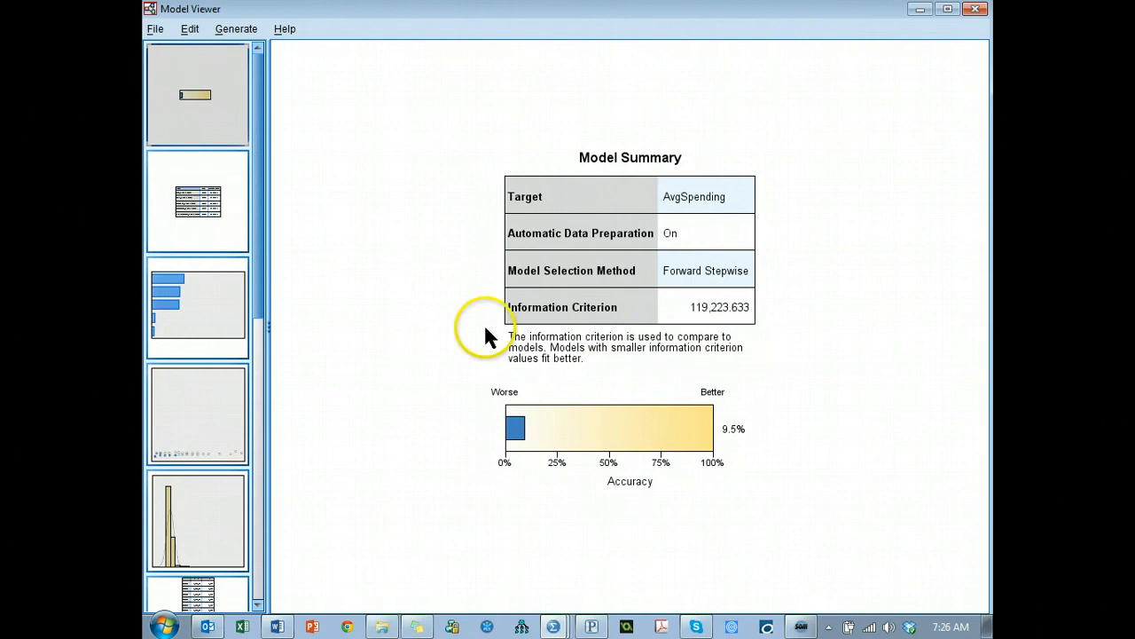
# - Display the Predictor Importance chart for AvgSpending and compare the YearlyIncome, Children and Cars bars
pyautogui.click(194, 319)
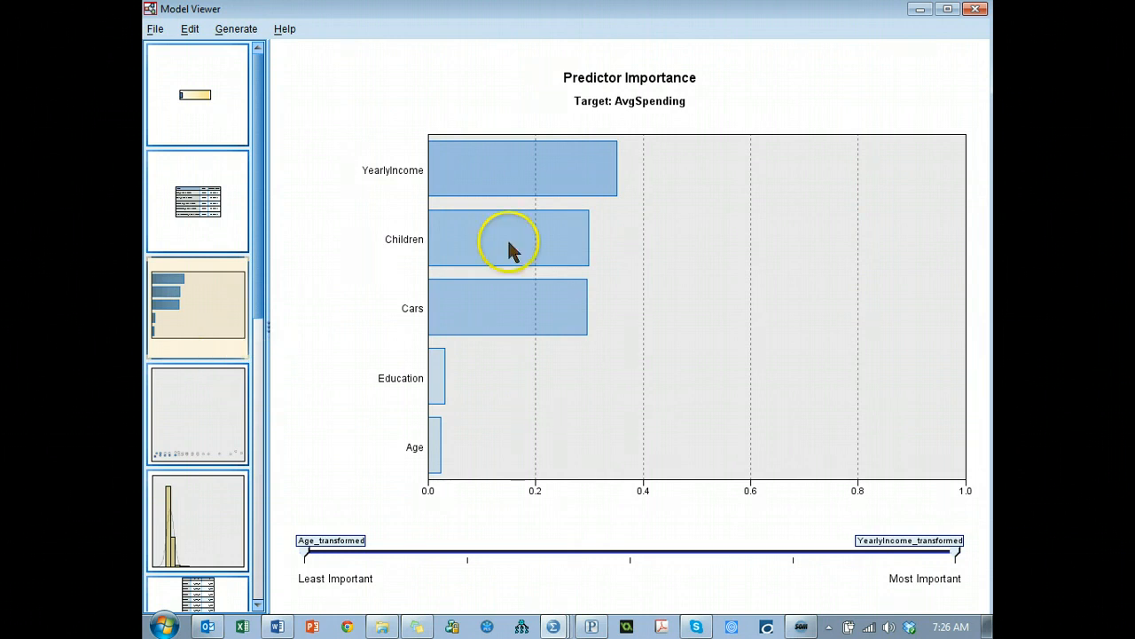
pyautogui.moveTo(532, 192)
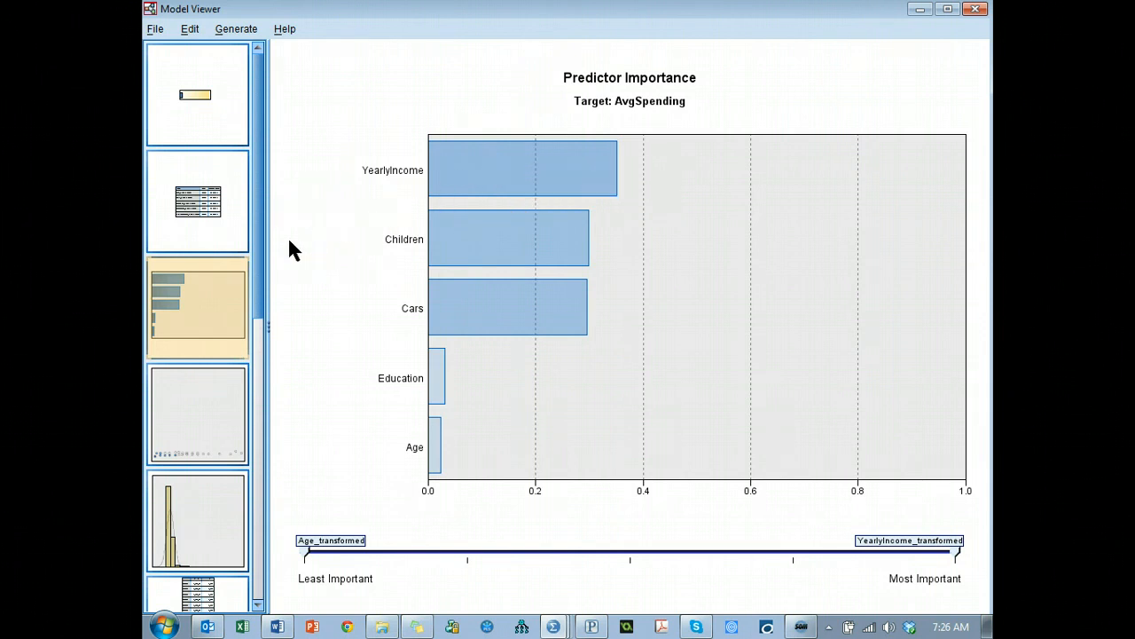
pyautogui.click(376, 238)
pyautogui.moveTo(469, 253)
pyautogui.moveTo(552, 301)
pyautogui.moveTo(488, 301)
pyautogui.moveTo(509, 253)
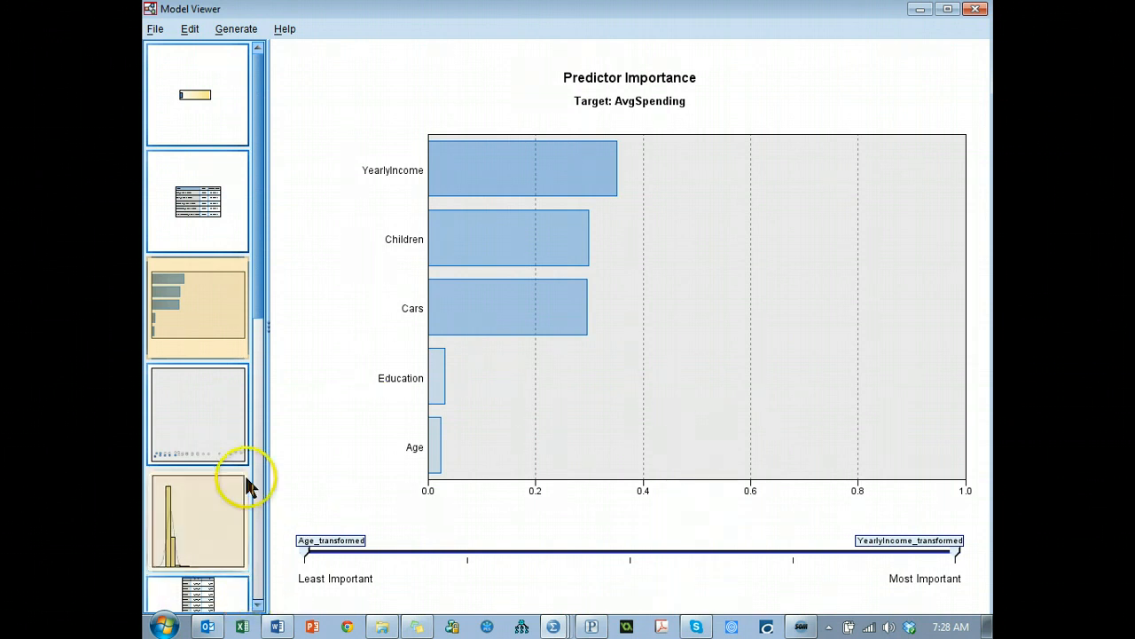
# - Display the Coefficients diagram for the AvgSpending target in the Model Viewer
pyautogui.scroll(-1, 250, 486)
pyautogui.scroll(-2, 248, 485)
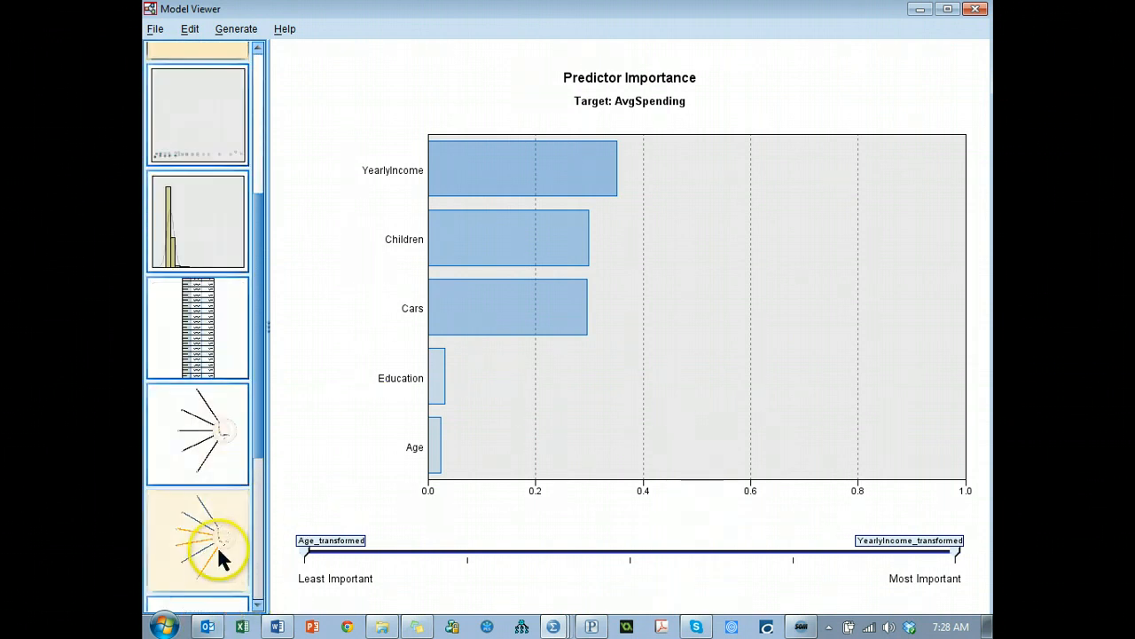
pyautogui.click(218, 557)
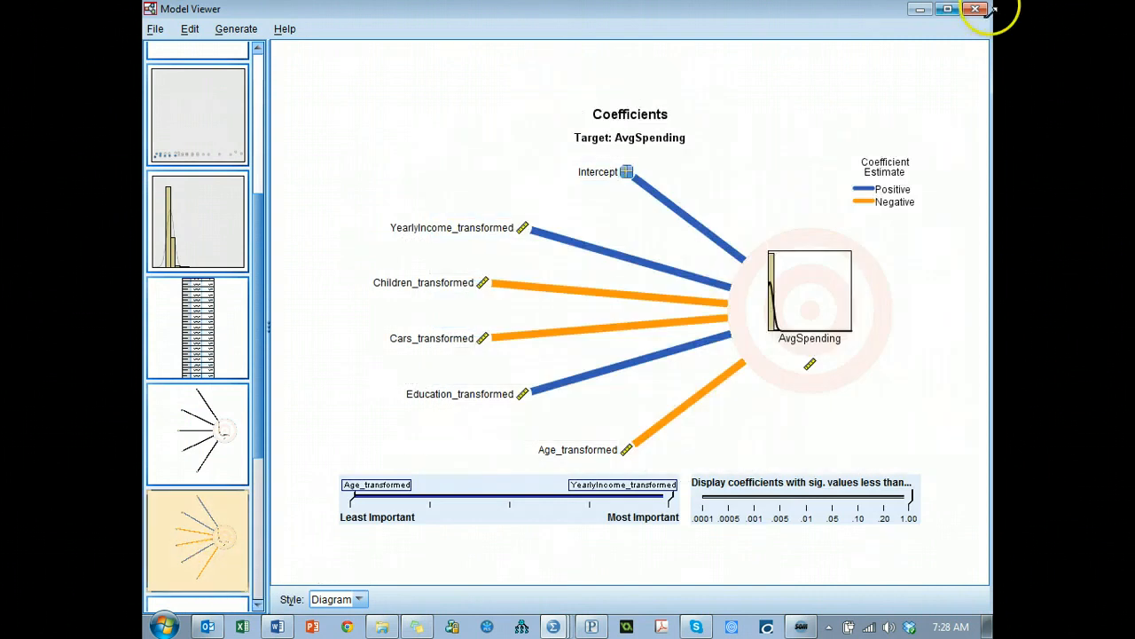
# - Set the significance threshold for displayed coefficients to .05 and inspect the YearlyIncome_transformed coefficient's details
pyautogui.moveTo(766, 341)
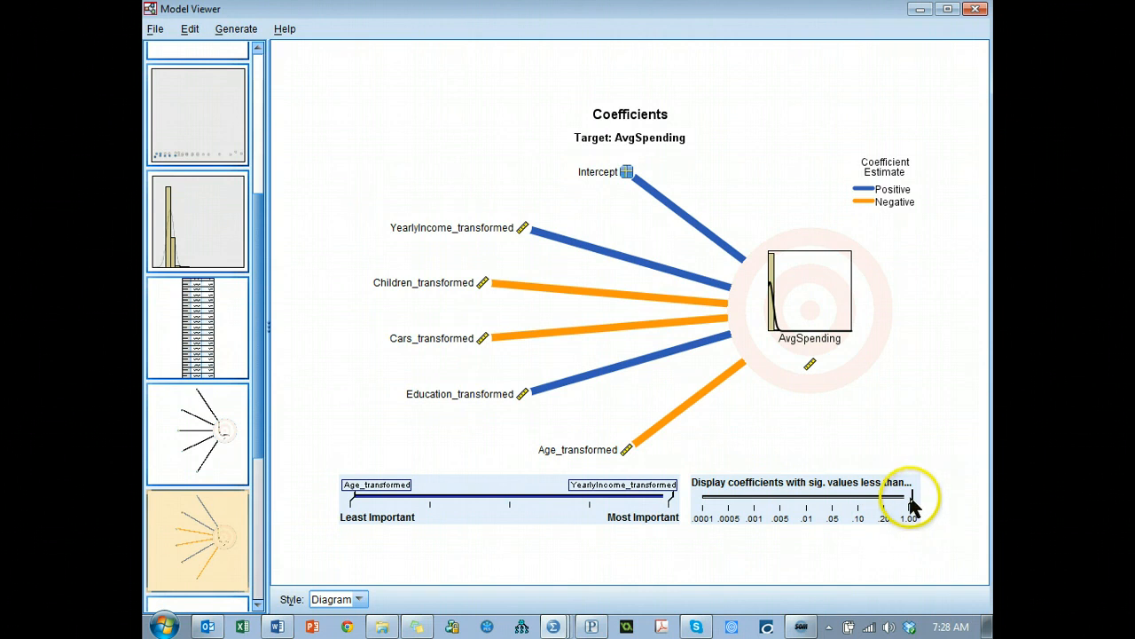
pyautogui.moveTo(911, 502); pyautogui.dragTo(857, 500)
pyautogui.click(775, 502)
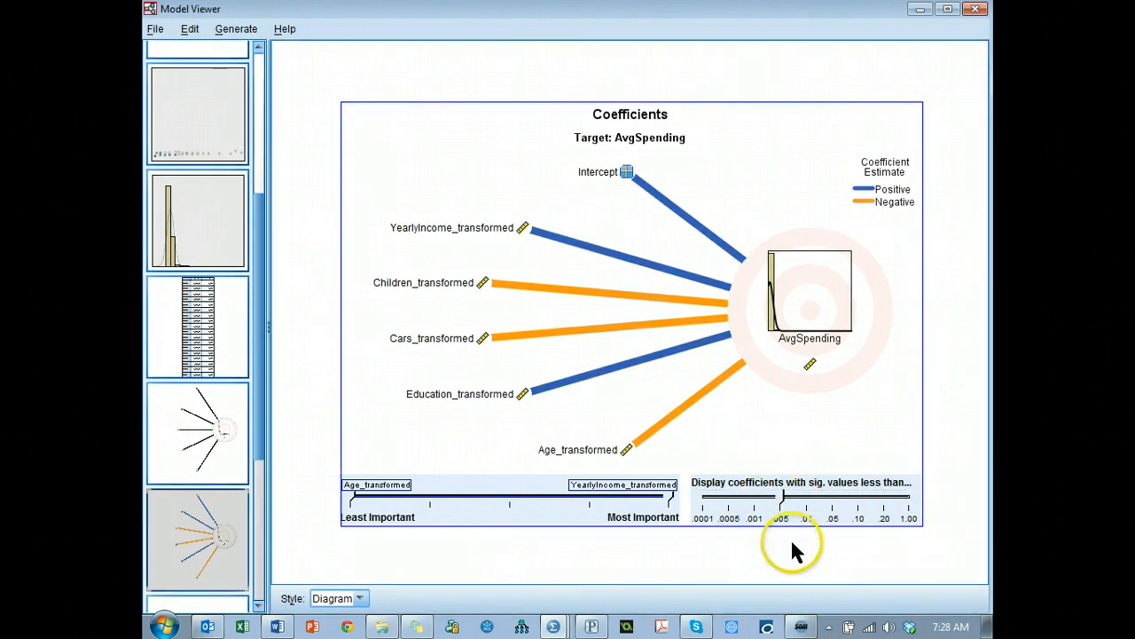
pyautogui.moveTo(783, 507); pyautogui.dragTo(832, 507)
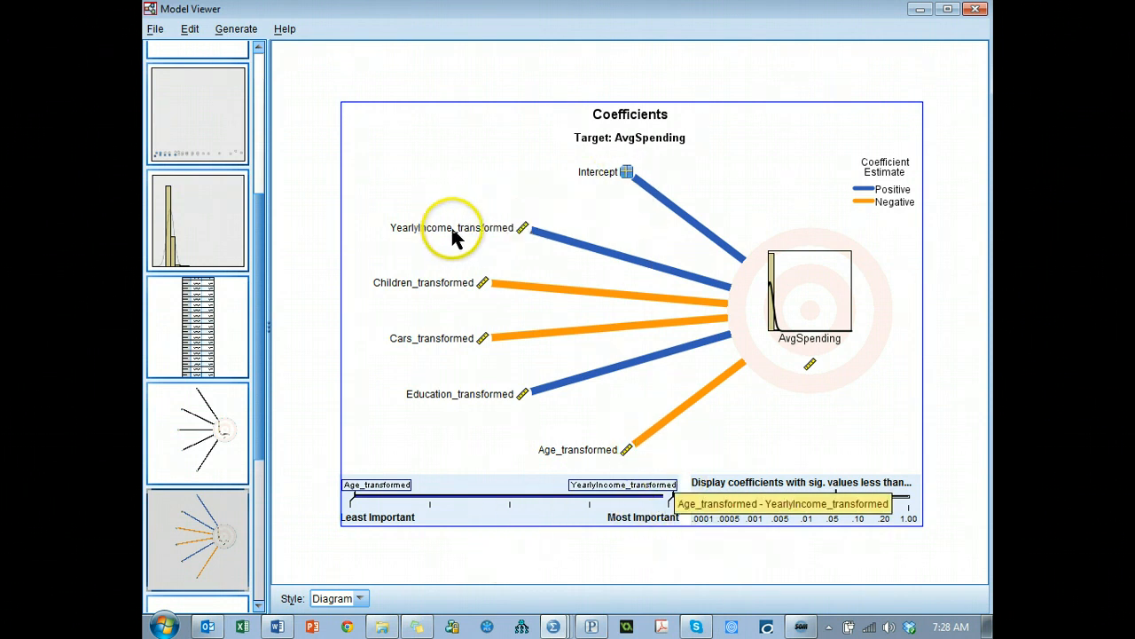
pyautogui.moveTo(551, 245)
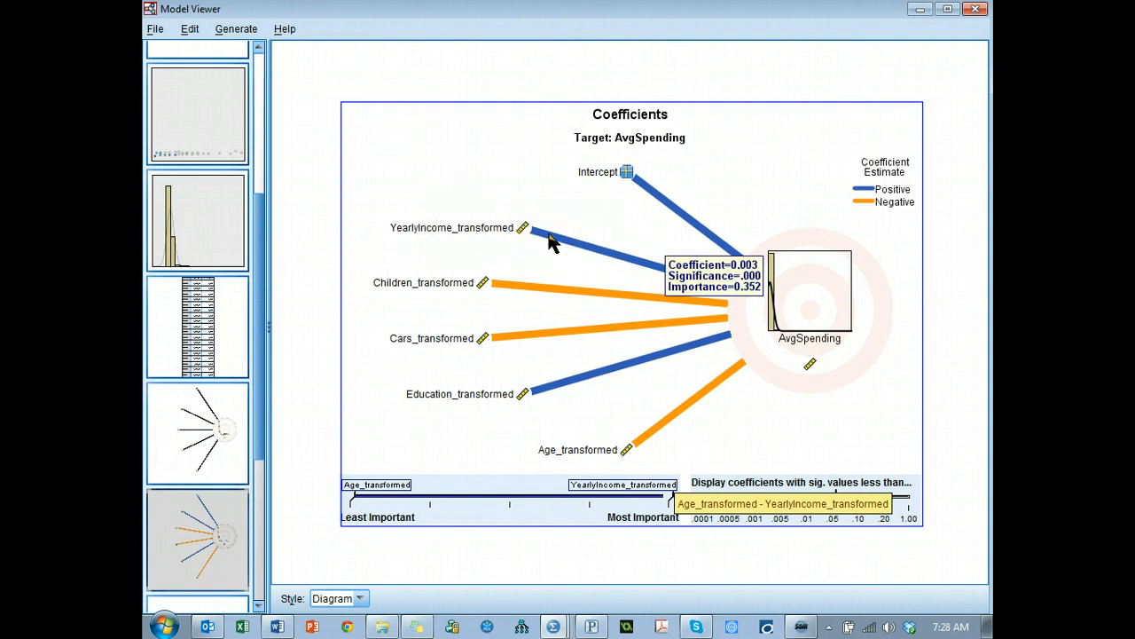
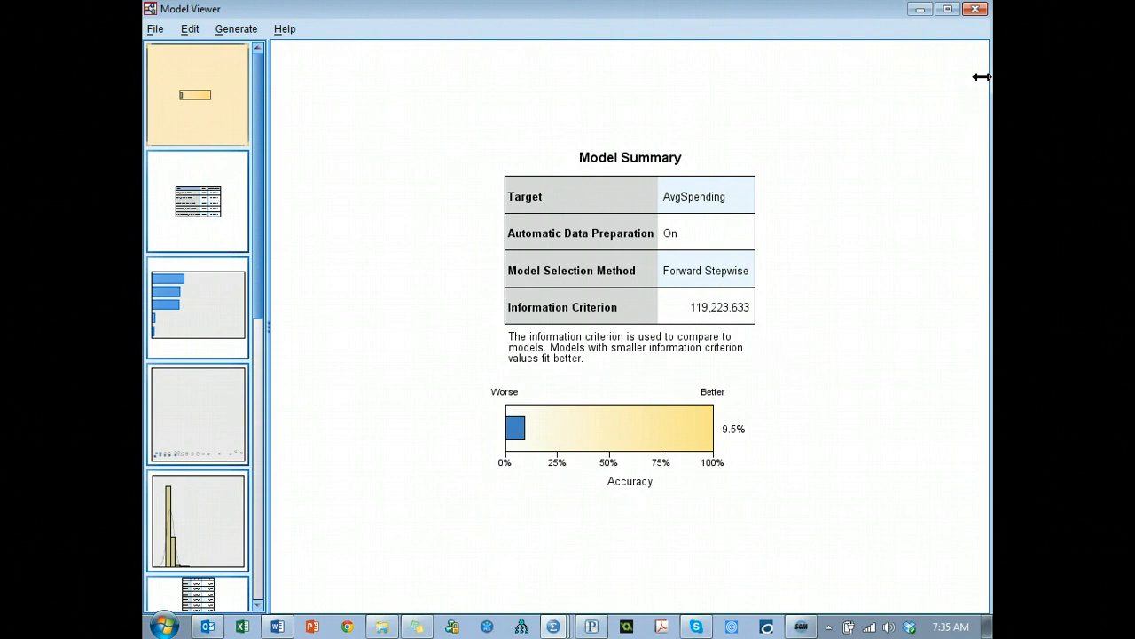
# - Close the Model Viewer and return to the Output1 document
pyautogui.hotkey('alt', 'Tab')
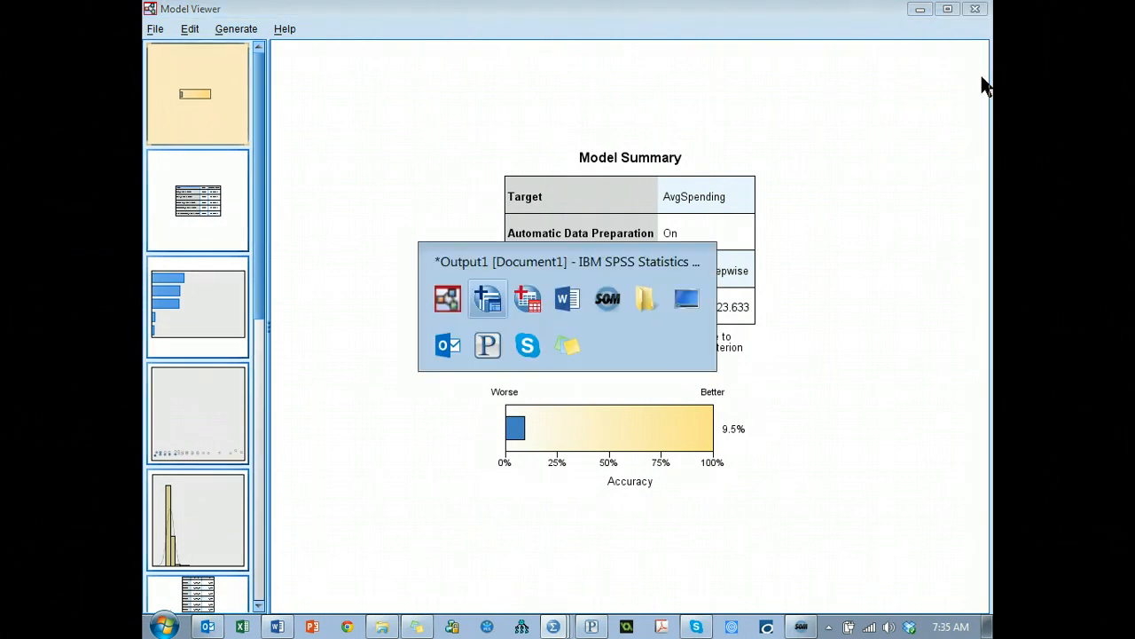
pyautogui.hotkey('alt', 'Tab')
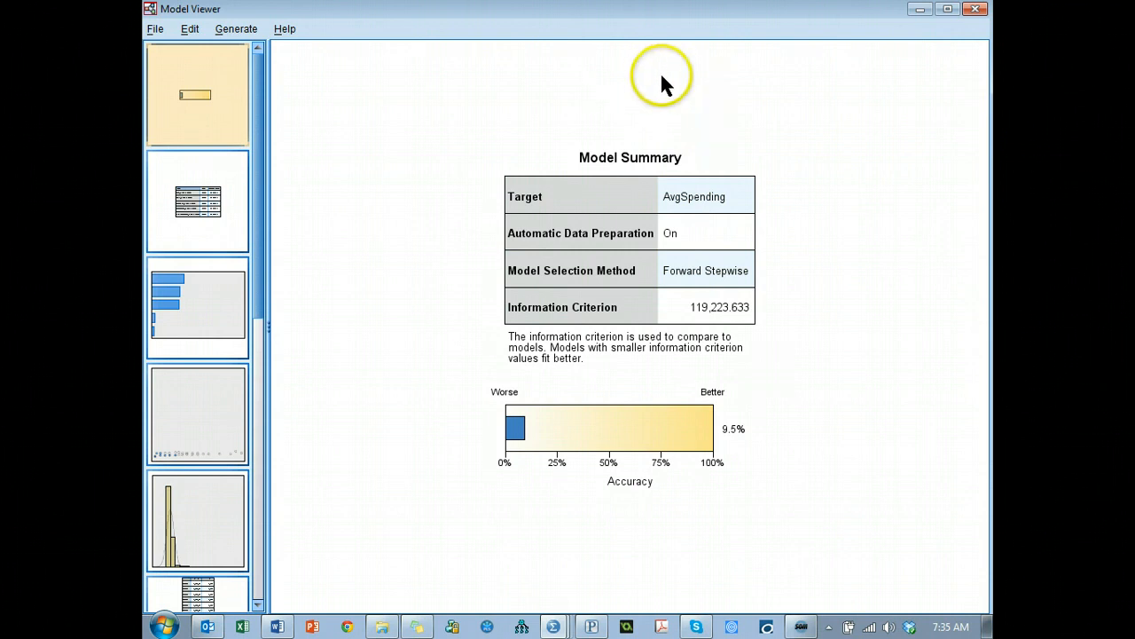
pyautogui.click(921, 11)
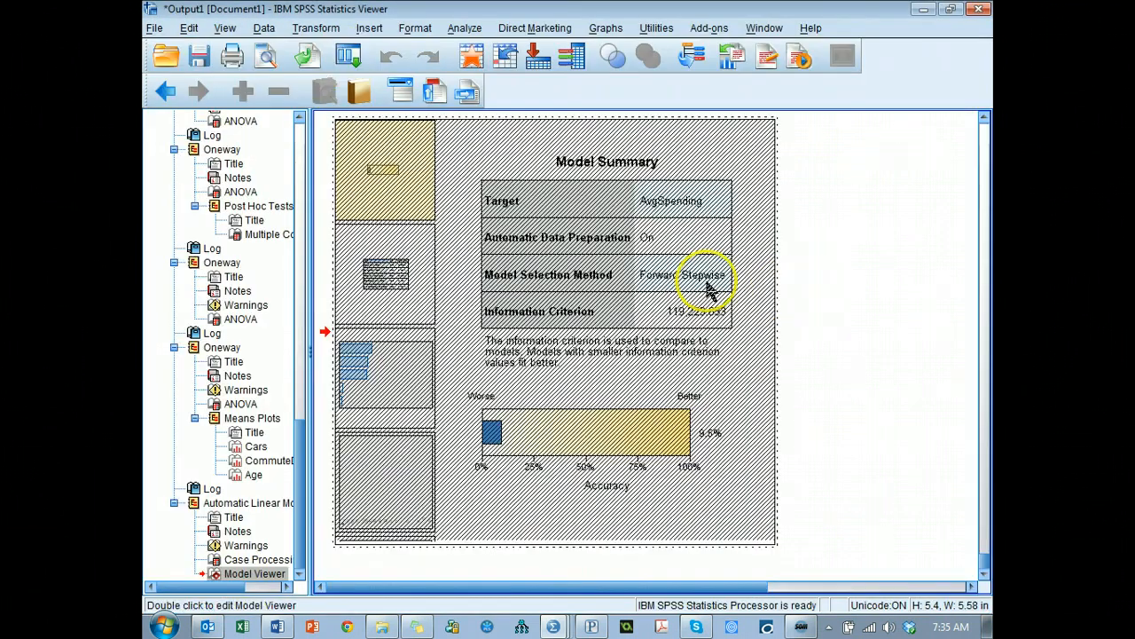
pyautogui.click(658, 297)
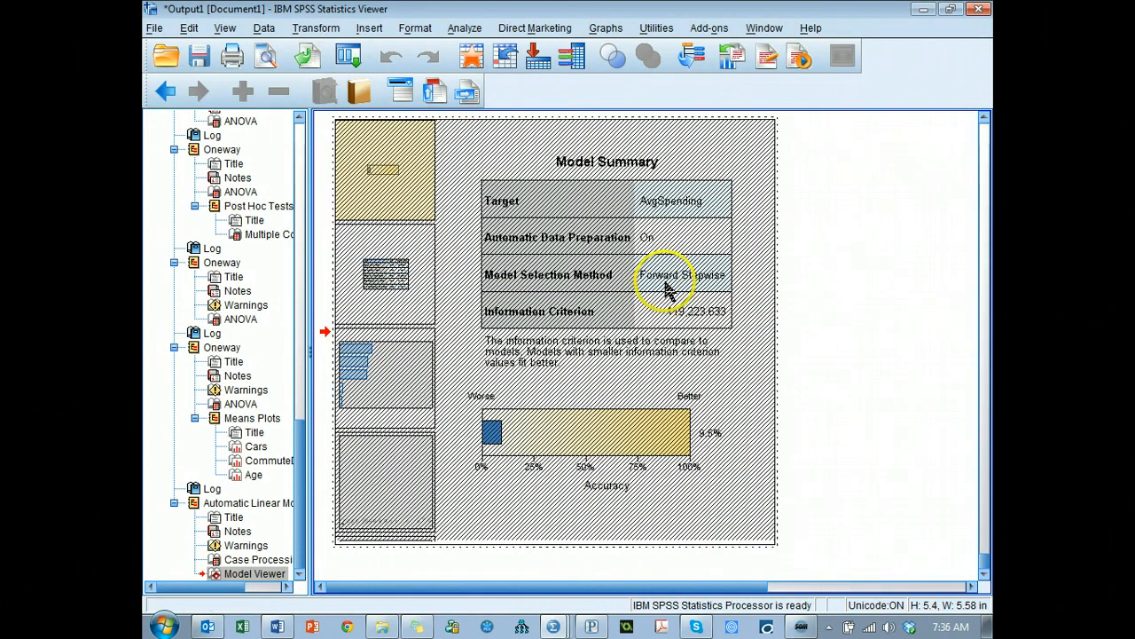
pyautogui.hotkey('alt', 'Tab')
pyautogui.click(978, 11)
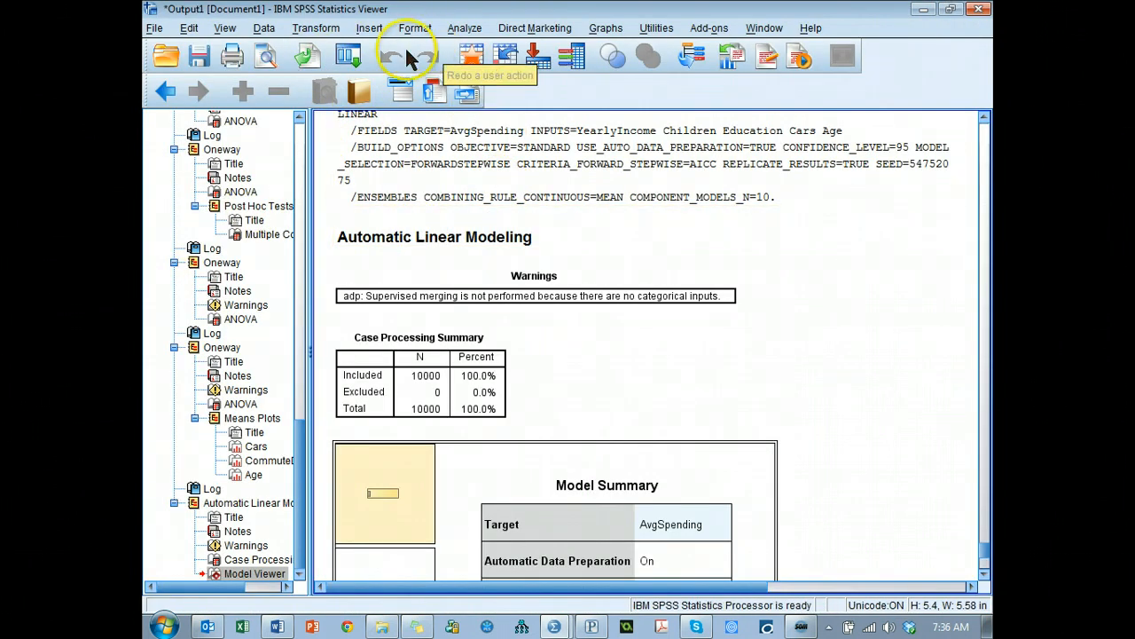
# - Start a Linear Regression analysis and assign AvgSpending as the dependent variable
pyautogui.click(463, 29)
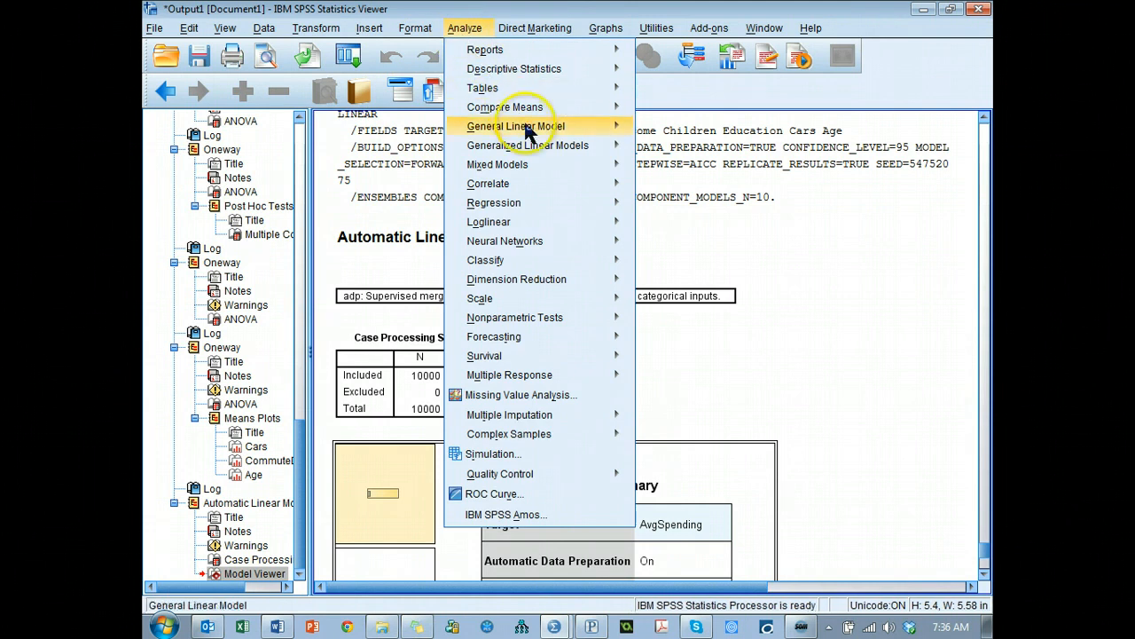
pyautogui.moveTo(532, 221)
pyautogui.moveTo(616, 203)
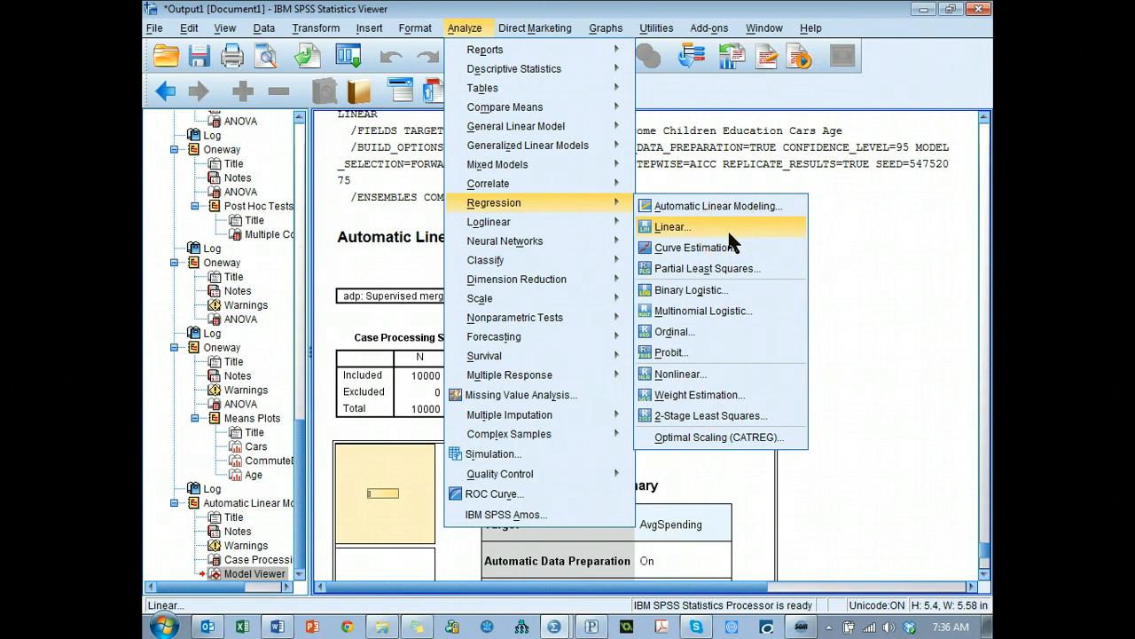
pyautogui.click(756, 288)
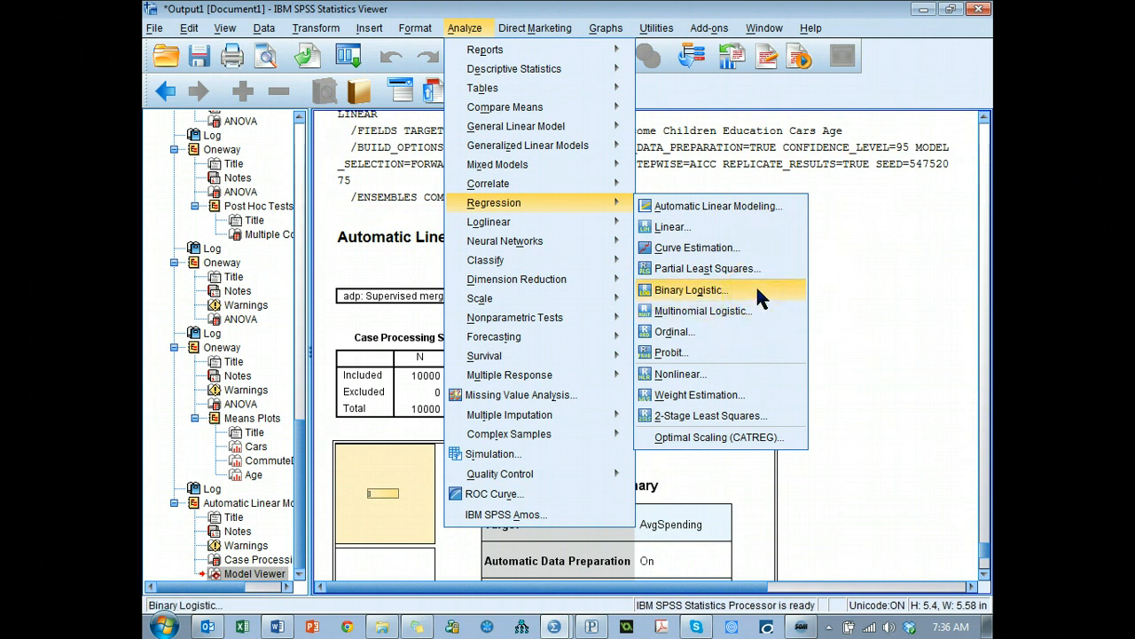
pyautogui.click(726, 251)
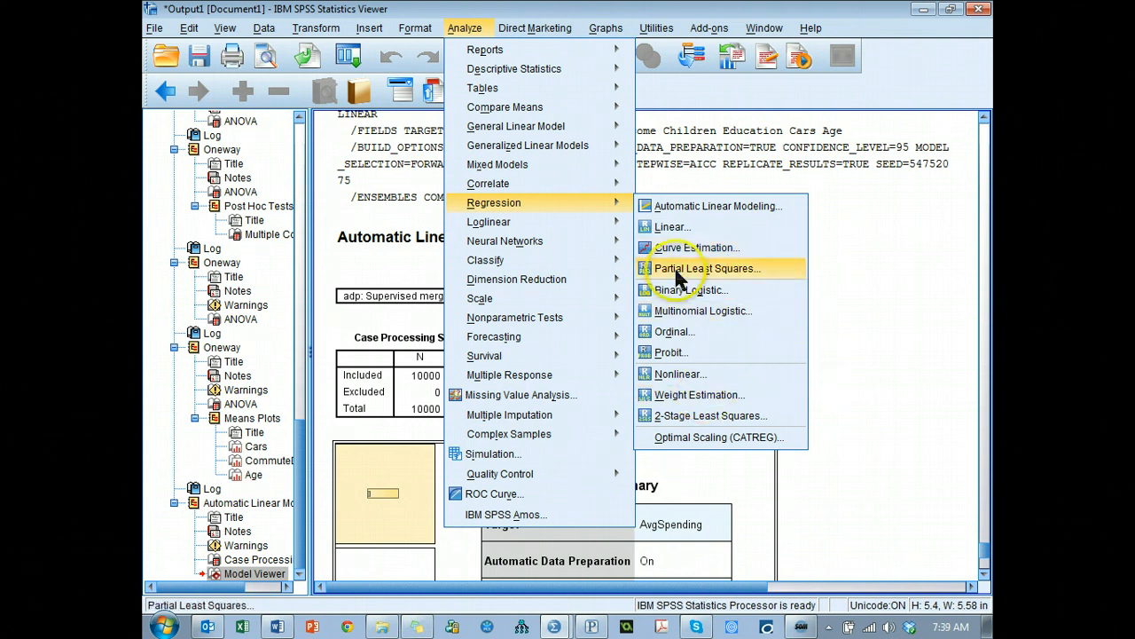
pyautogui.click(719, 227)
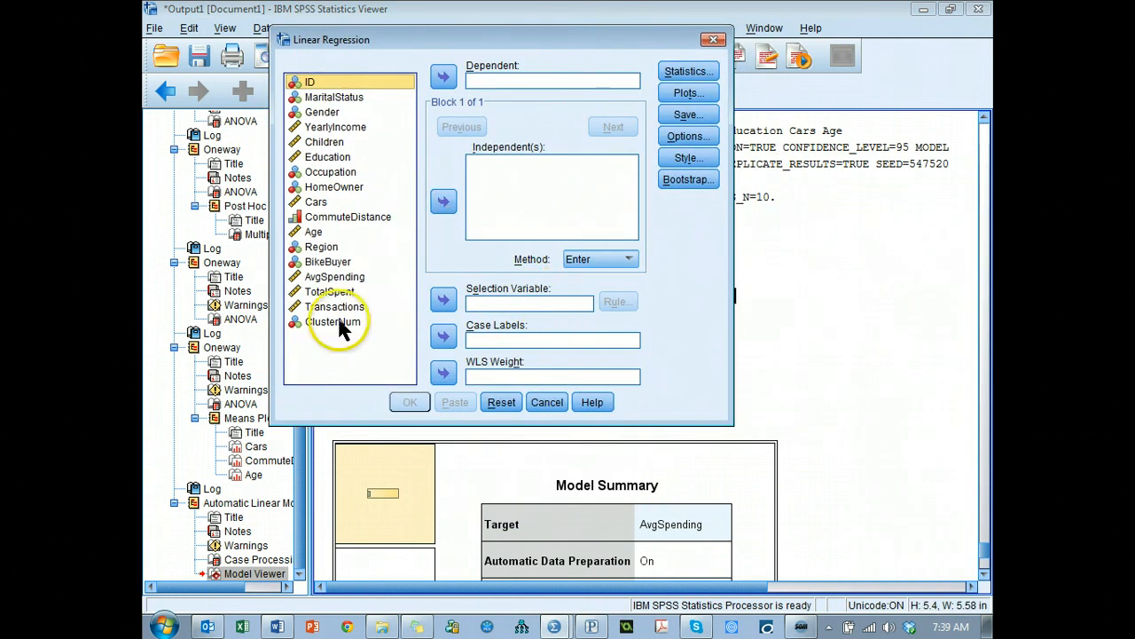
pyautogui.click(348, 276)
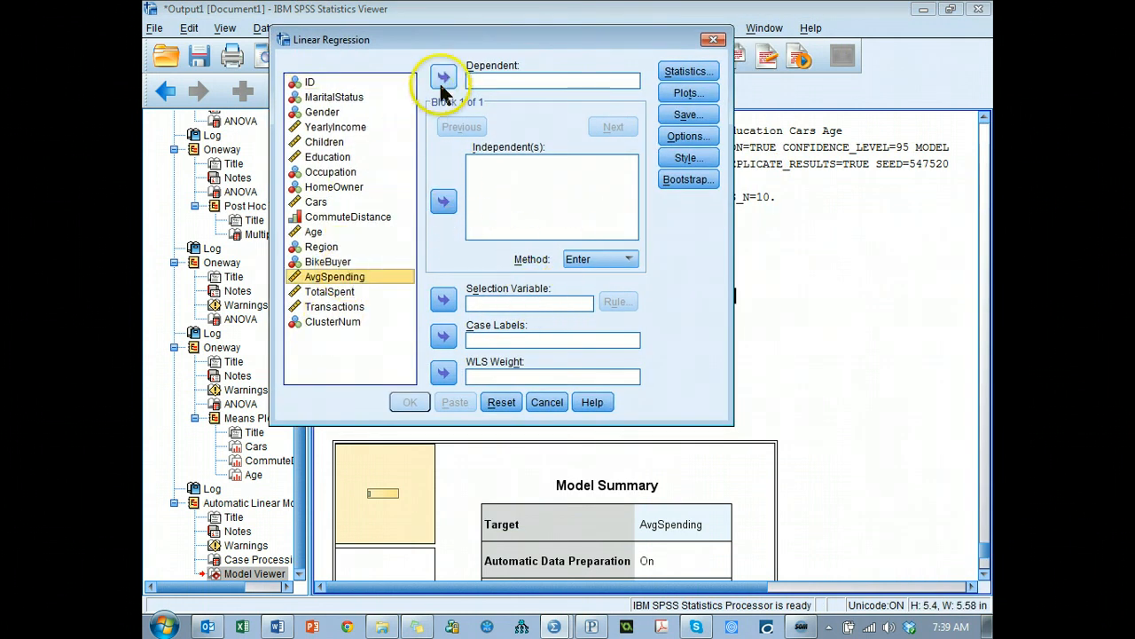
pyautogui.click(443, 80)
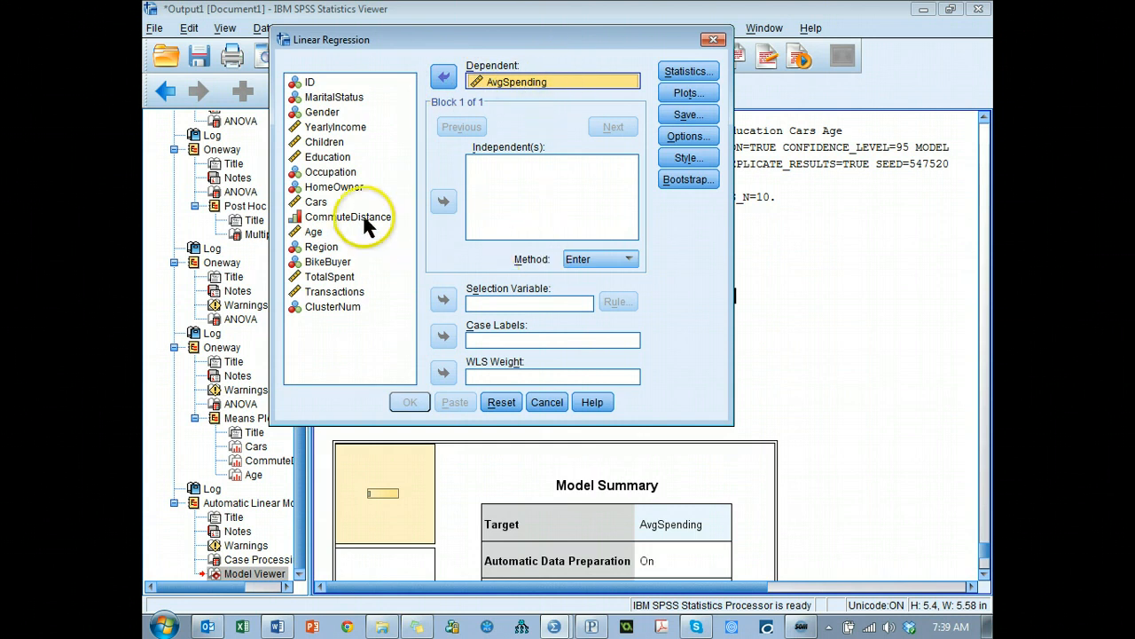
# - Add YearlyIncome, Children, Education, Cars and Age as independent variables and run the regression with the Enter method
pyautogui.moveTo(335, 126); pyautogui.dragTo(351, 158)
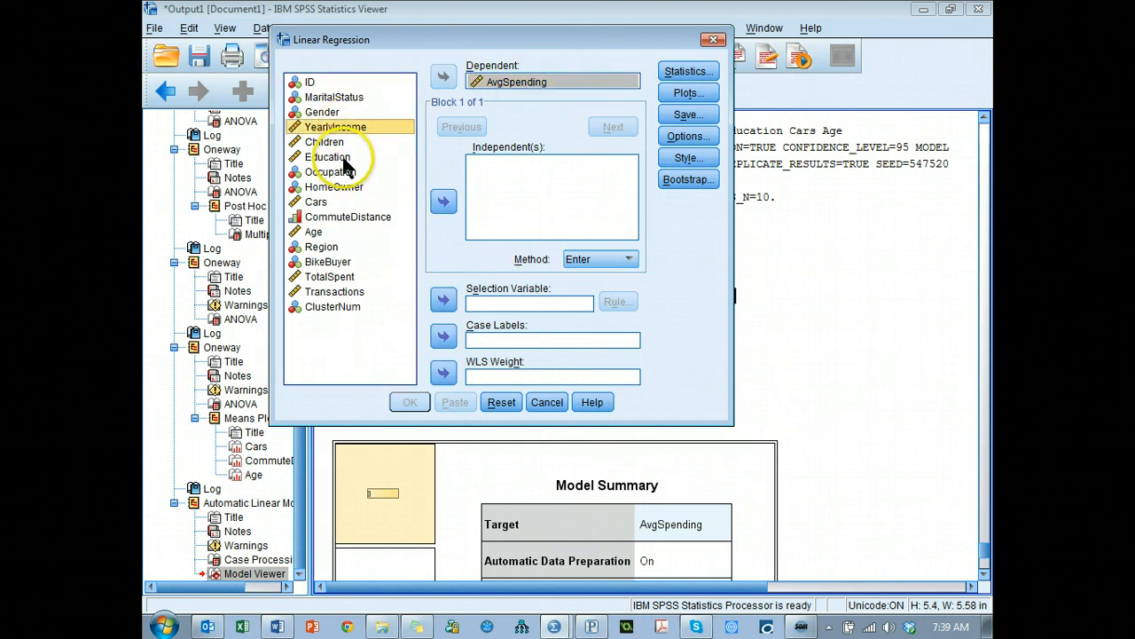
pyautogui.keyDown('ctrl'); pyautogui.click(320, 203); pyautogui.keyUp('ctrl')
pyautogui.keyDown('ctrl'); pyautogui.click(315, 233); pyautogui.keyUp('ctrl')
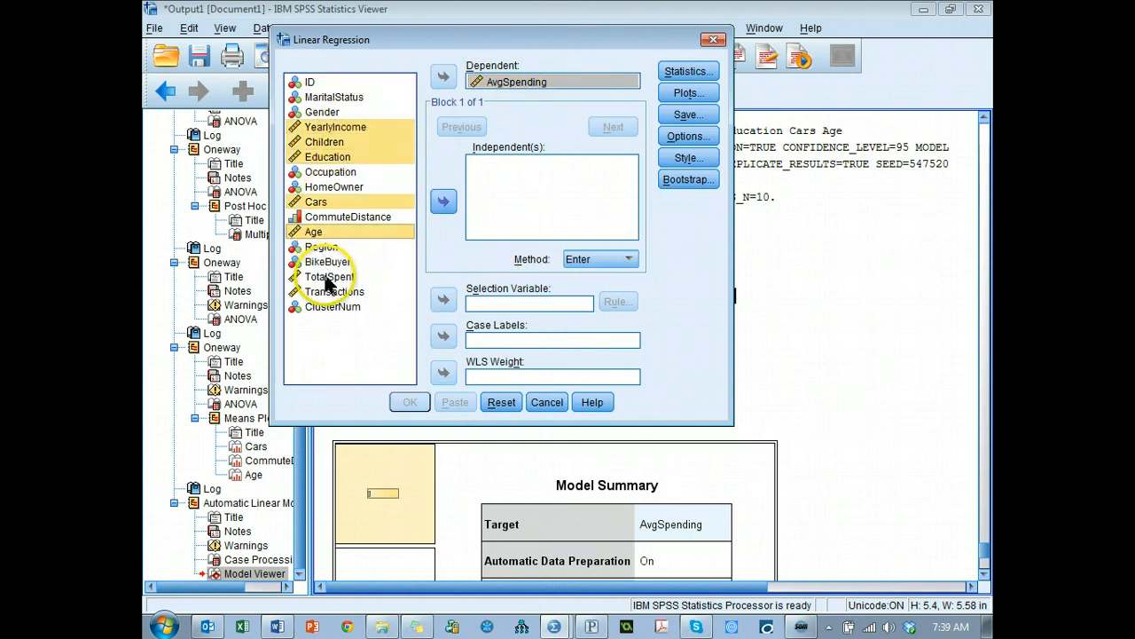
pyautogui.keyDown('ctrl'); pyautogui.click(326, 277); pyautogui.keyUp('ctrl')
pyautogui.keyDown('ctrl'); pyautogui.click(360, 276); pyautogui.keyUp('ctrl')
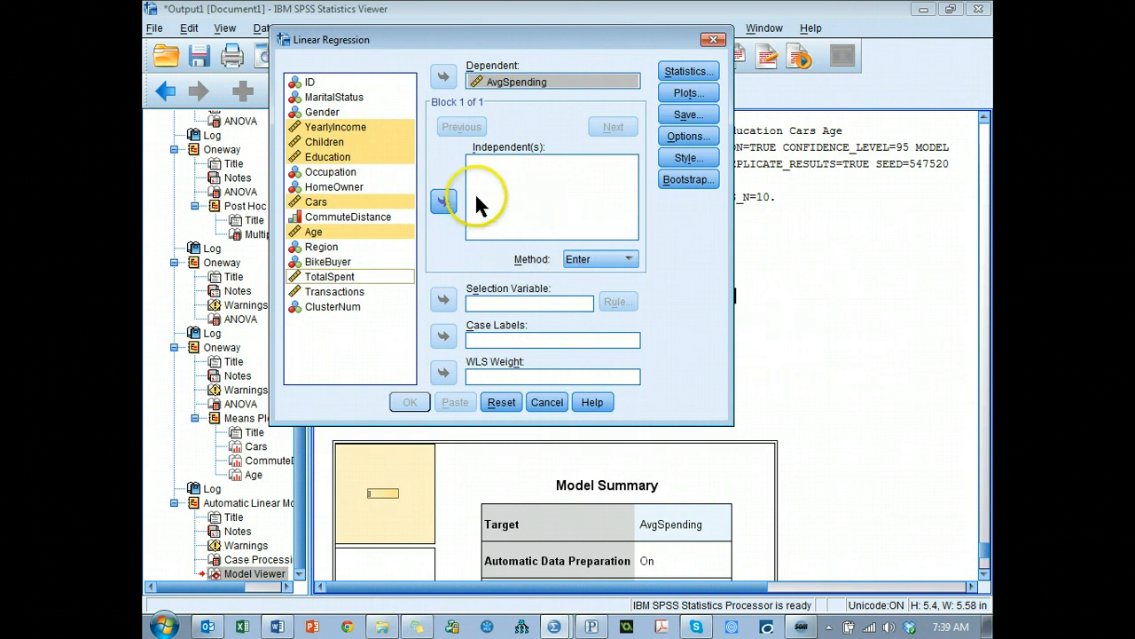
pyautogui.click(443, 202)
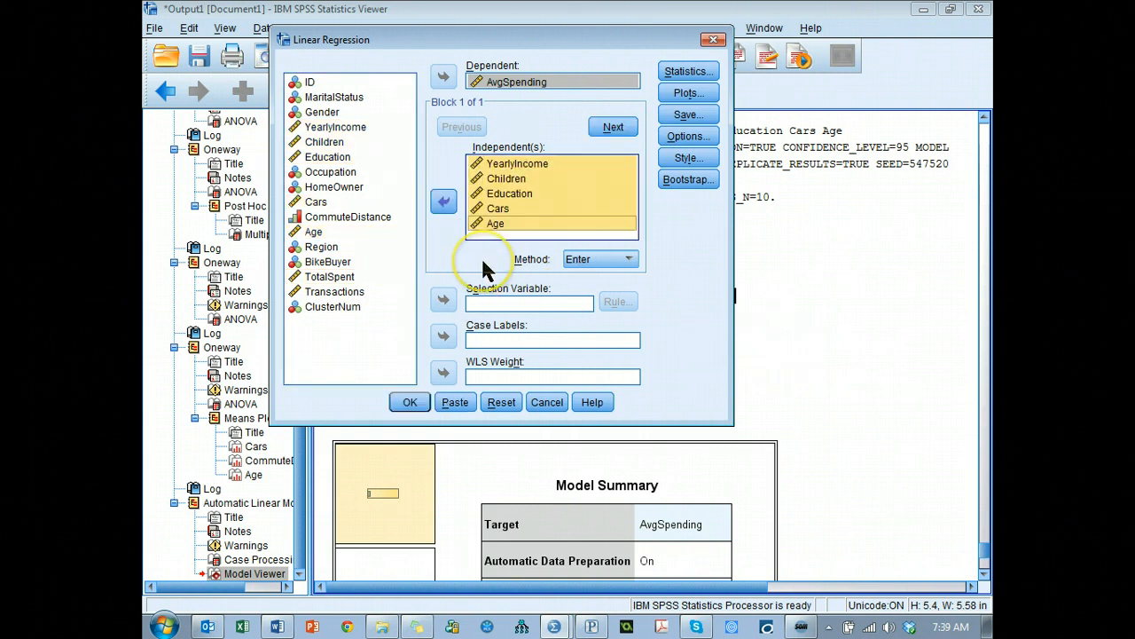
pyautogui.click(400, 242)
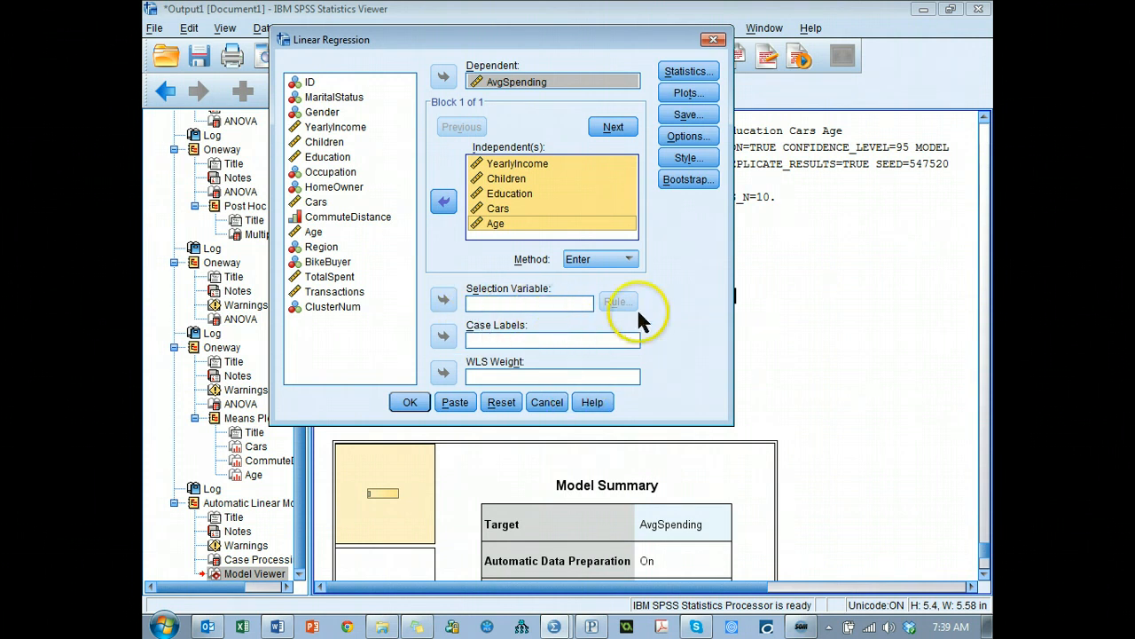
pyautogui.click(479, 304)
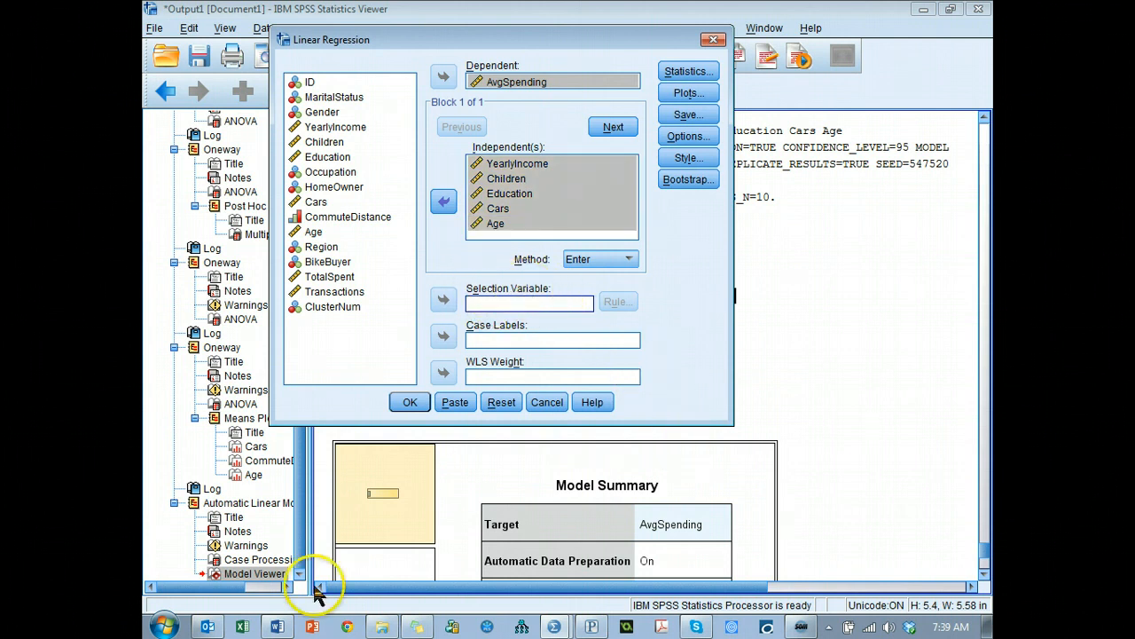
pyautogui.click(420, 405)
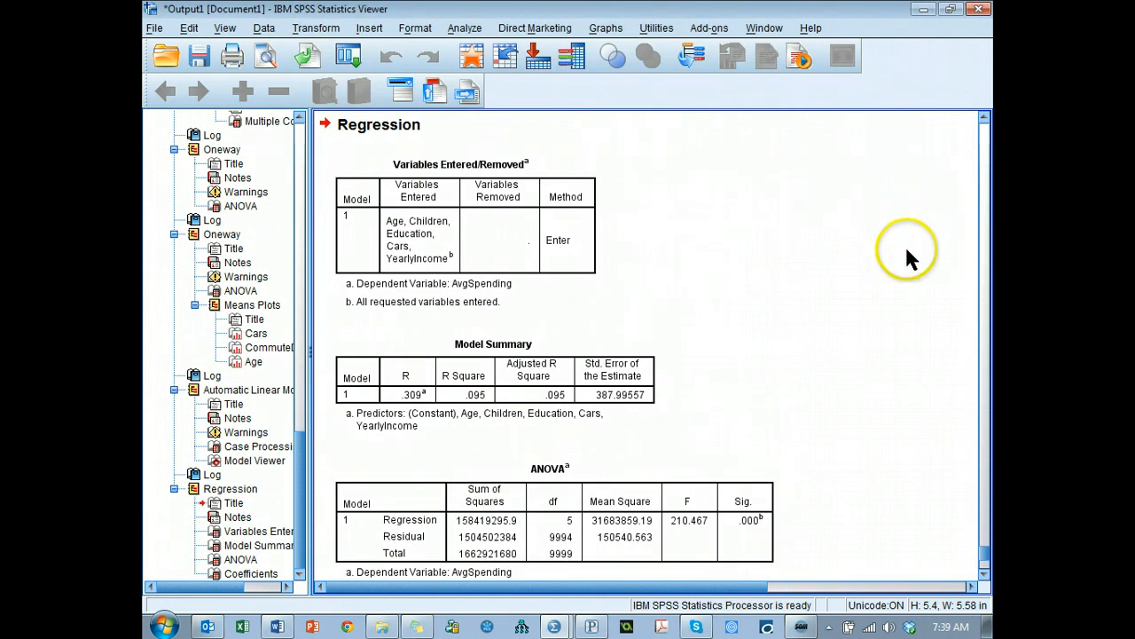
# - Examine the significance values in the regression's ANOVA and Coefficients tables
pyautogui.scroll(-3, 871, 284)
pyautogui.scroll(-3, 871, 284)
pyautogui.click(754, 252)
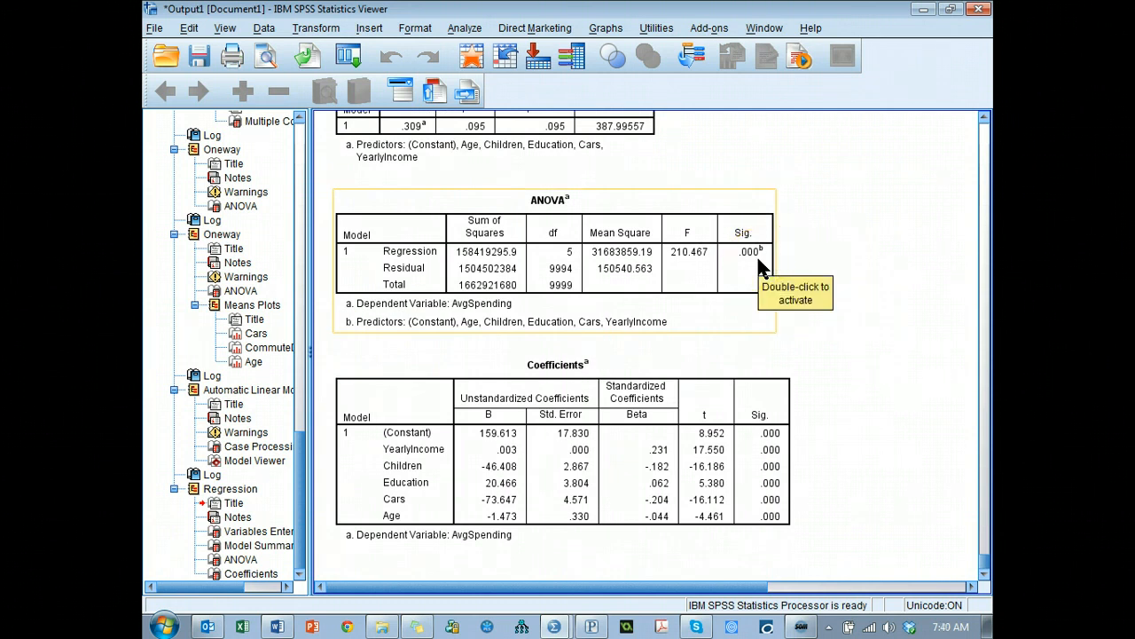
pyautogui.click(758, 265)
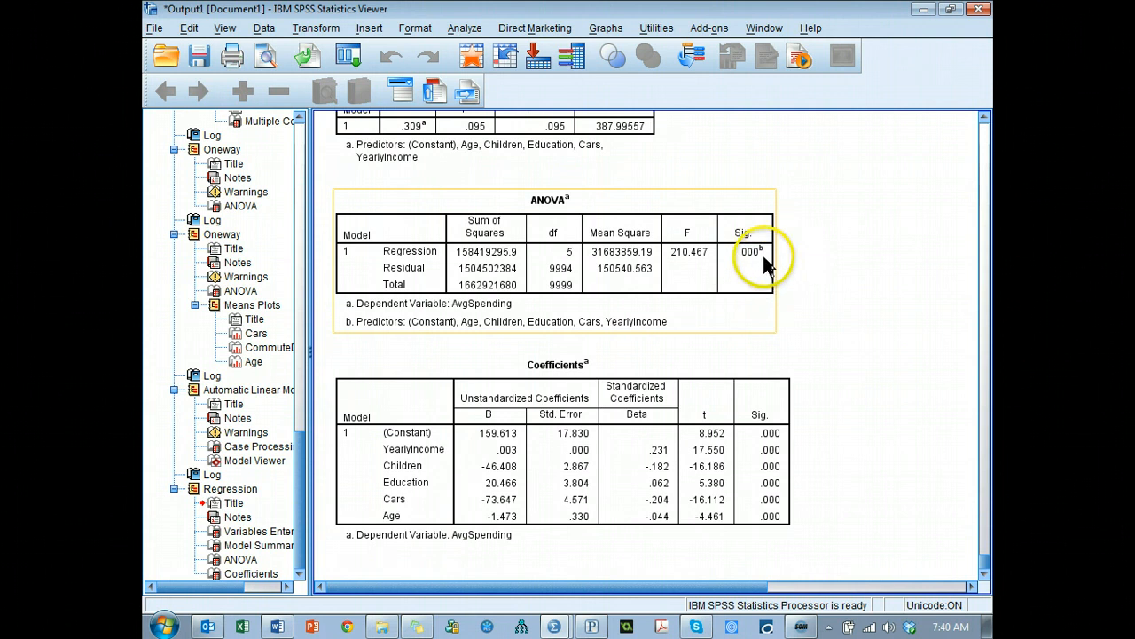
pyautogui.click(896, 410)
pyautogui.click(722, 405)
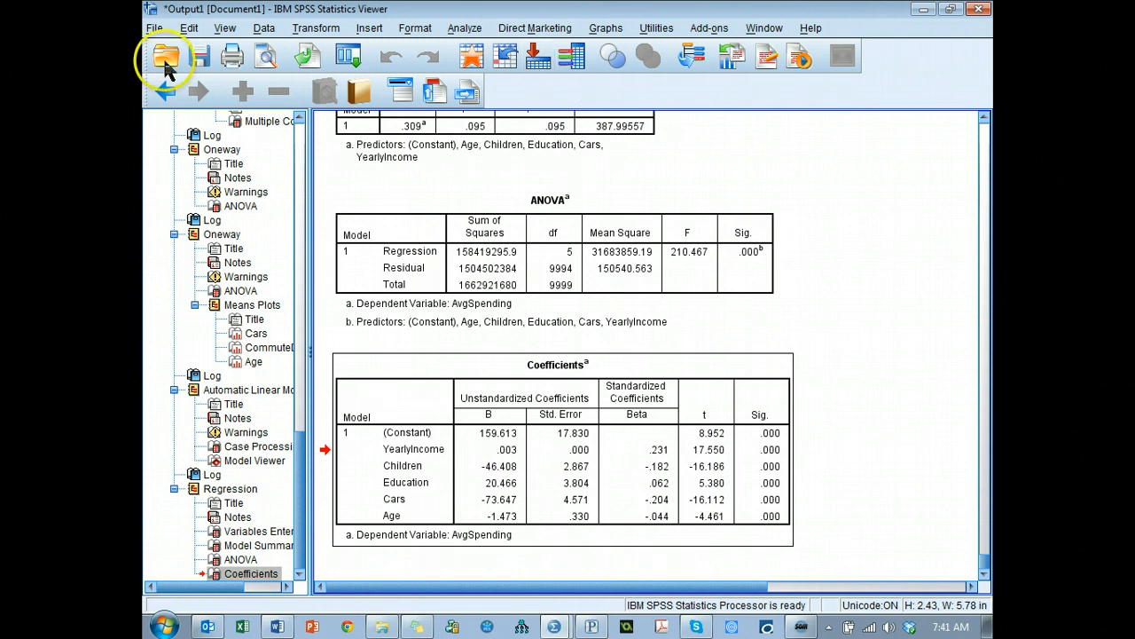
# - Start a Bivariate Correlations analysis and add AvgSpending to its variables
pyautogui.click(466, 30)
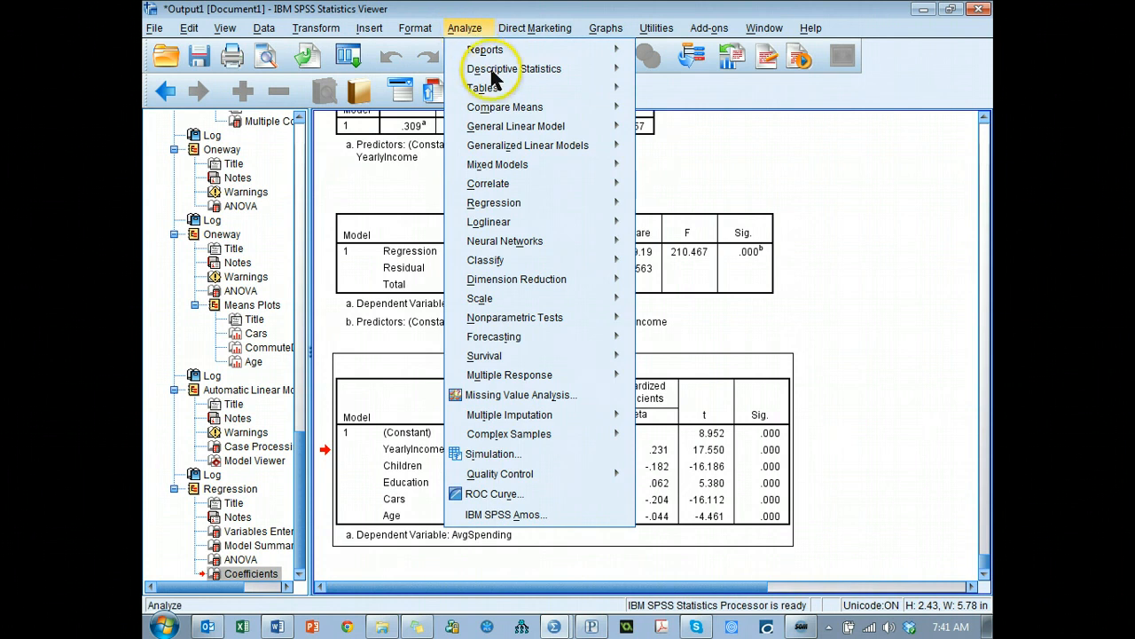
pyautogui.moveTo(569, 181)
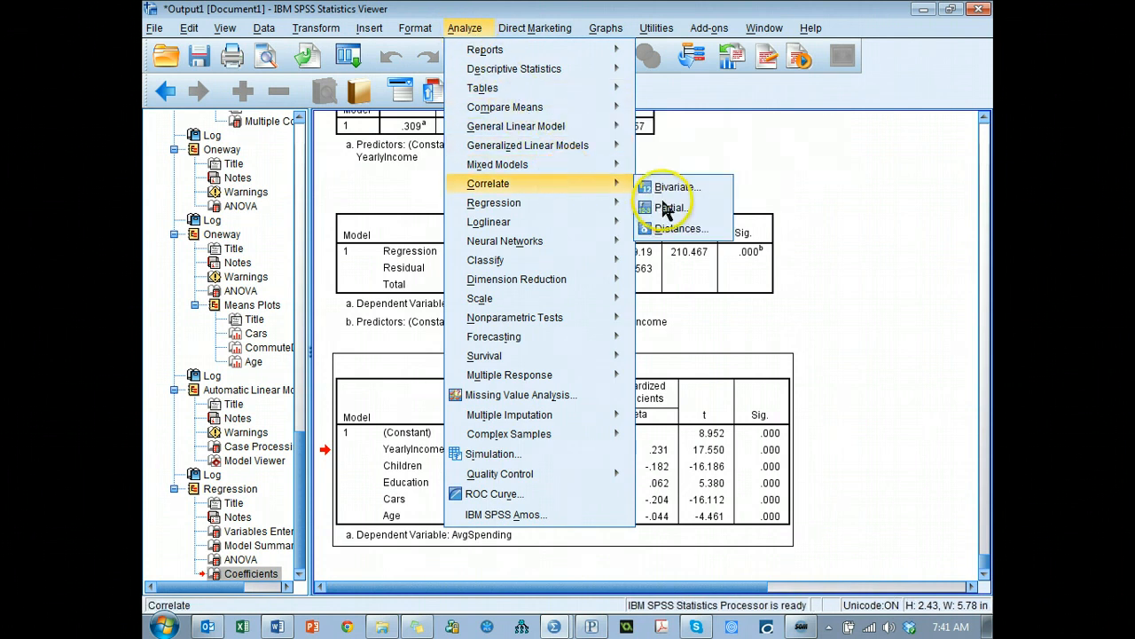
pyautogui.click(619, 177)
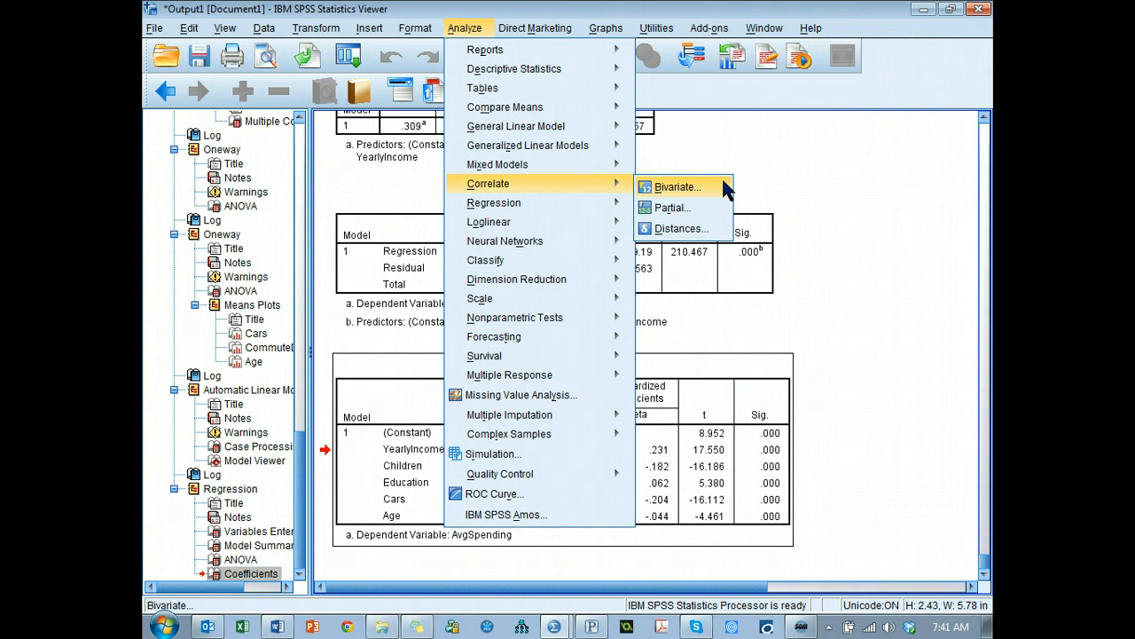
pyautogui.click(725, 187)
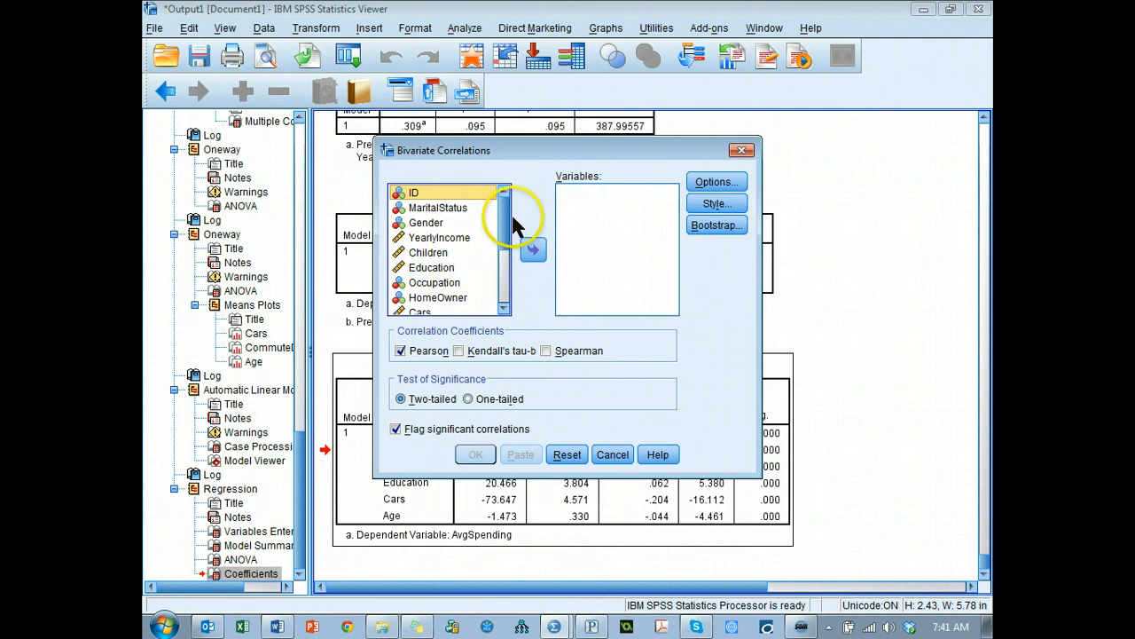
pyautogui.moveTo(507, 229); pyautogui.dragTo(476, 305)
pyautogui.click(457, 261)
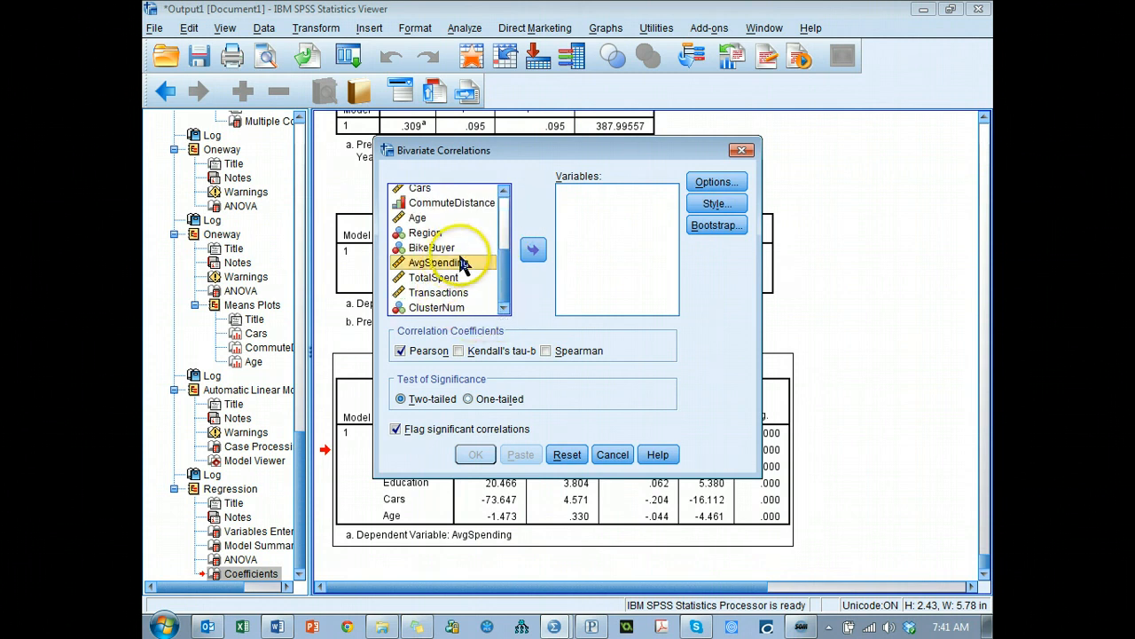
pyautogui.click(533, 251)
pyautogui.scroll(3, 497, 244)
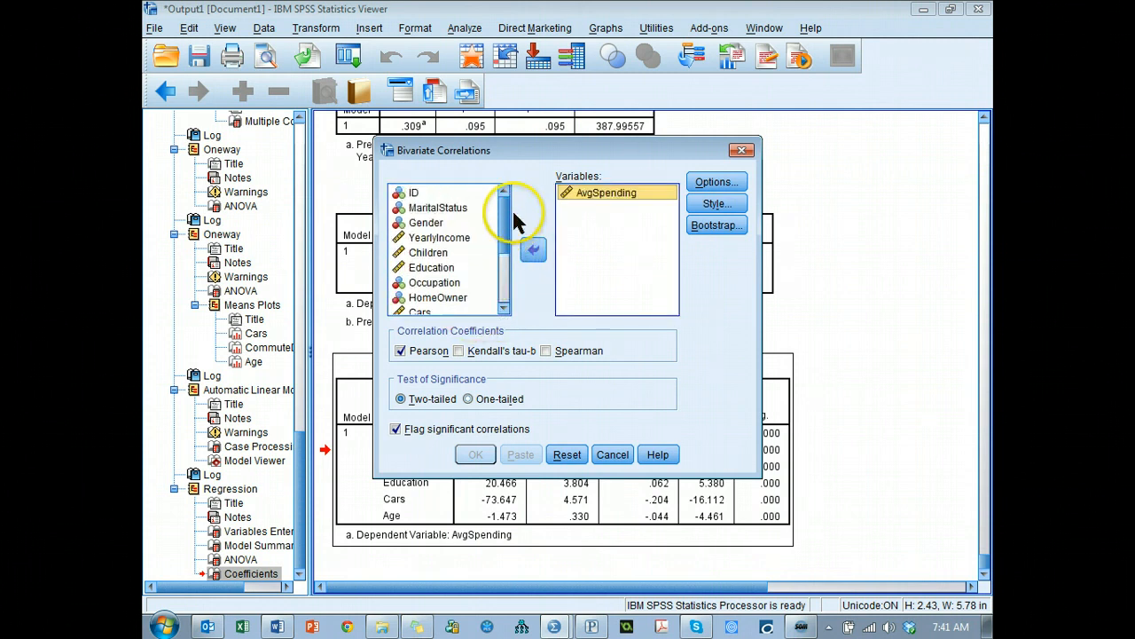
# - Add YearlyIncome, Children, Education, Cars and Age to the correlation variables and run the two-tailed Pearson correlations
pyautogui.click(457, 238)
pyautogui.keyDown('shift'); pyautogui.click(447, 267); pyautogui.keyUp('shift')
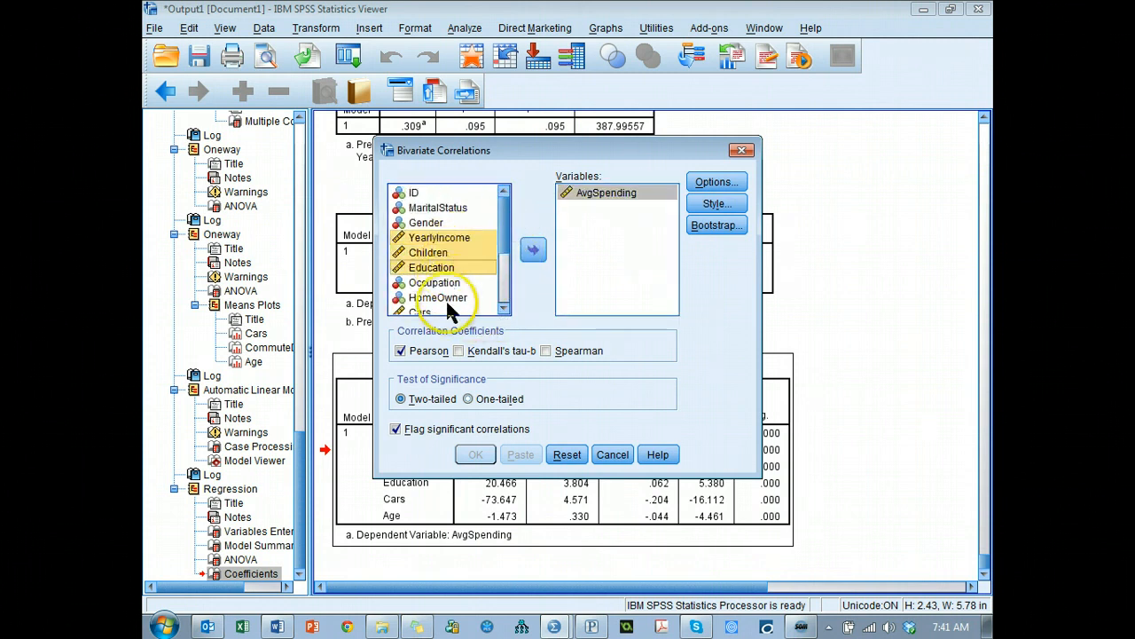
pyautogui.scroll(-2, 448, 300)
pyautogui.click(426, 222)
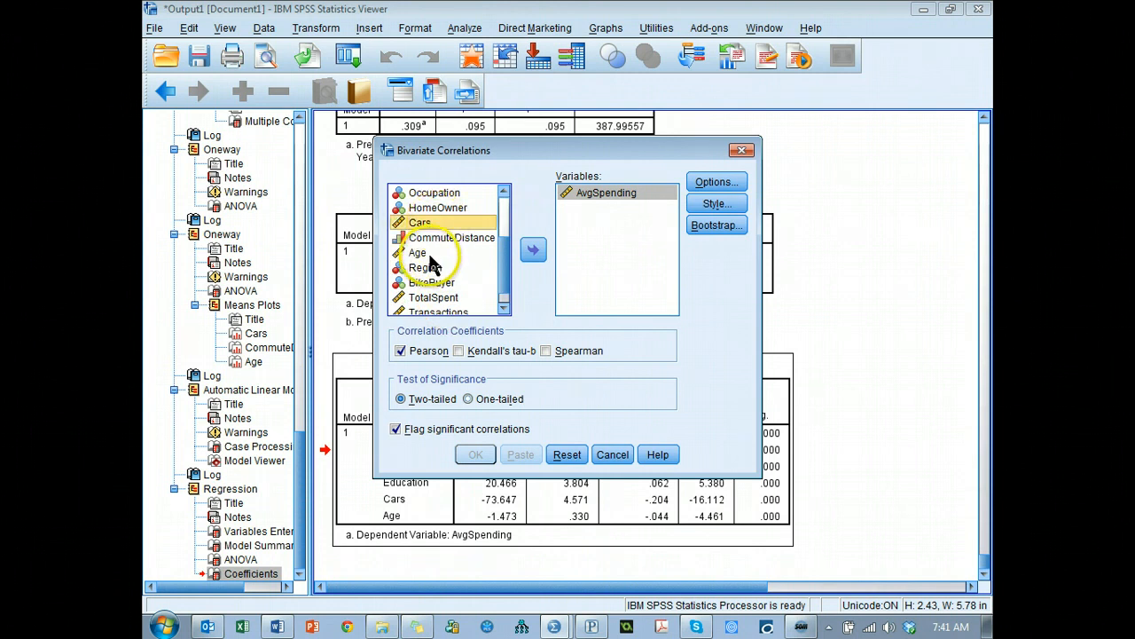
pyautogui.keyDown('ctrl'); pyautogui.click(428, 252); pyautogui.keyUp('ctrl')
pyautogui.click(533, 250)
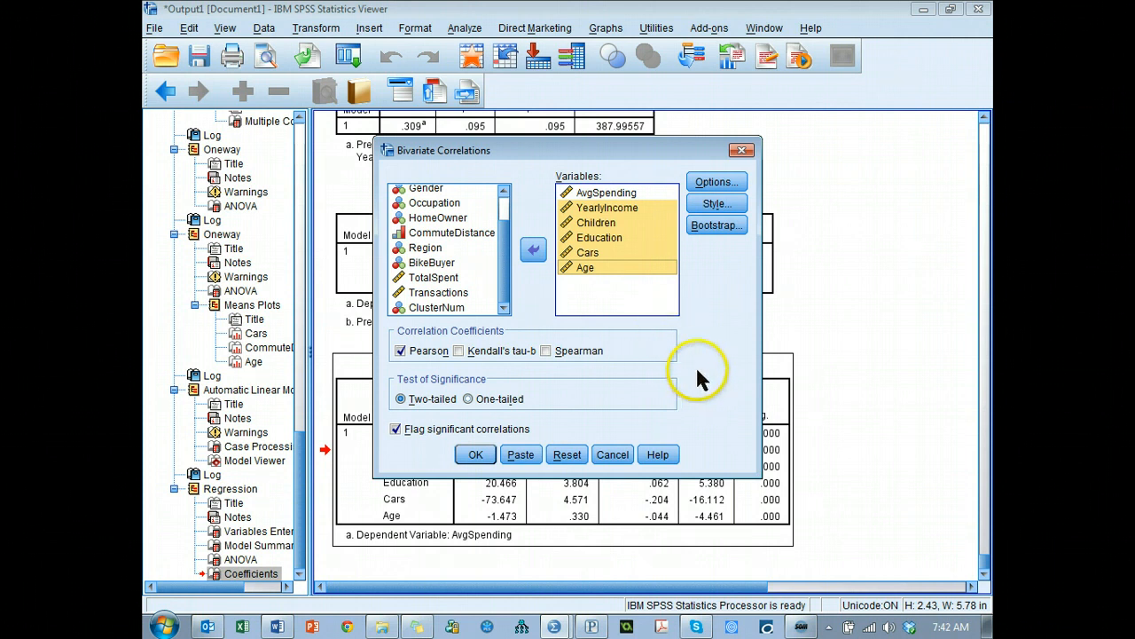
pyautogui.click(475, 455)
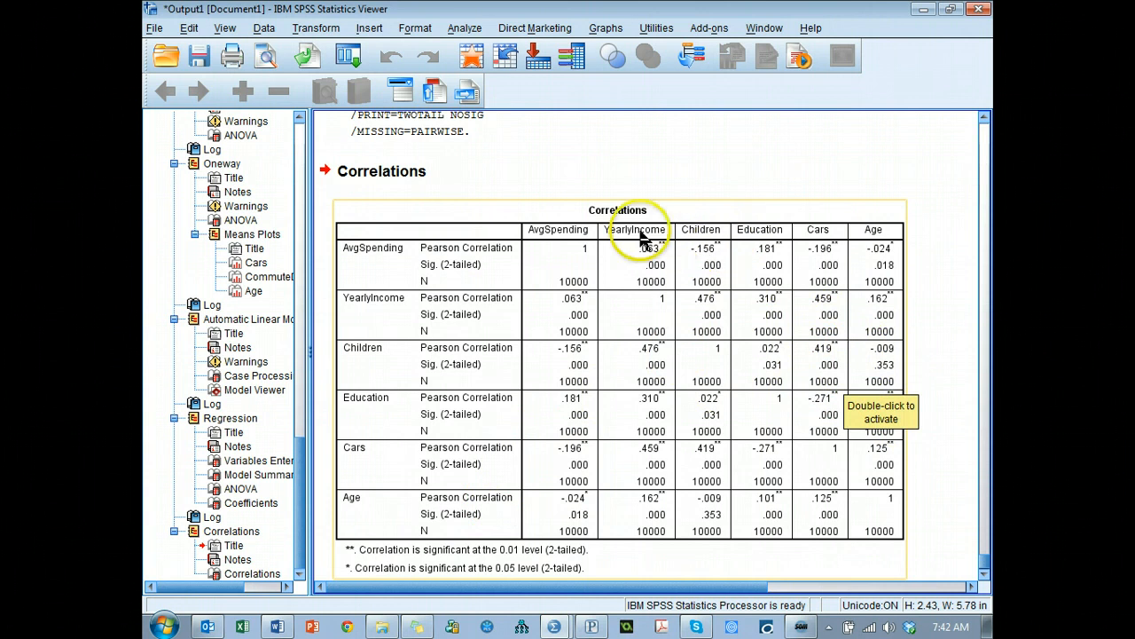
# - Examine the AvgSpending coefficients, significance values and footnotes in the Pearson Correlations table
pyautogui.click(581, 236)
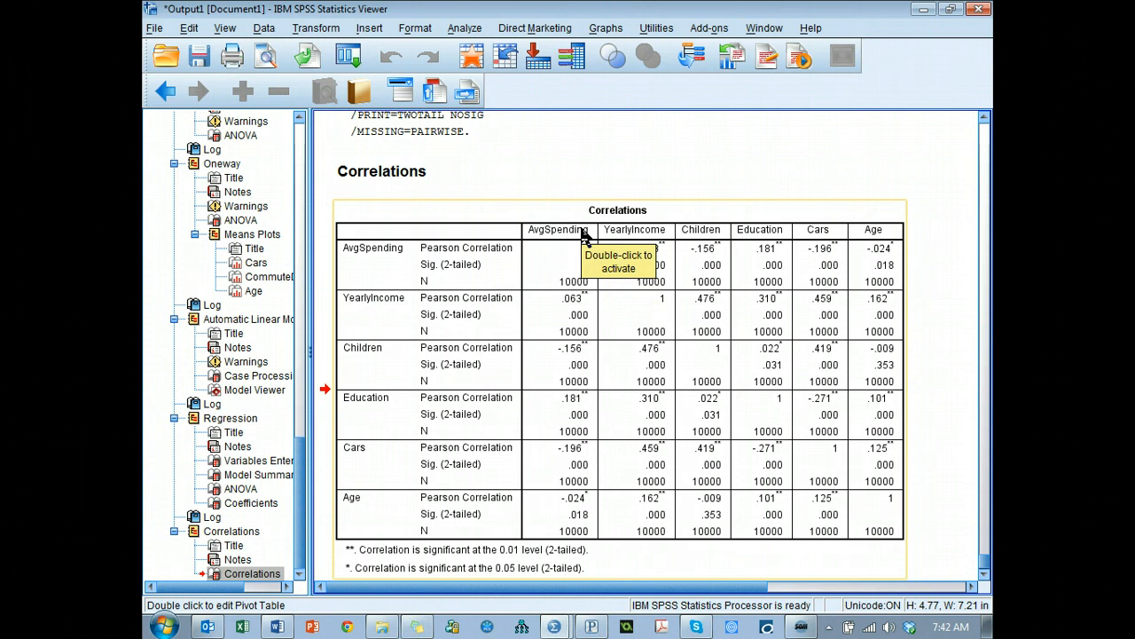
pyautogui.click(589, 236)
pyautogui.click(564, 239)
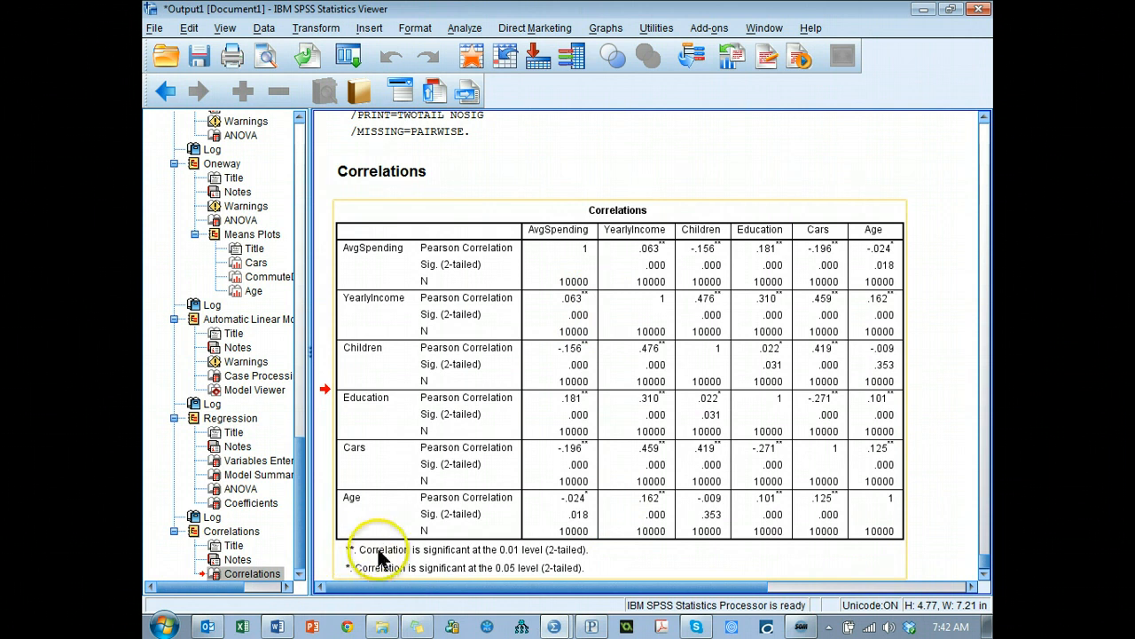
pyautogui.scroll(-1, 350, 559)
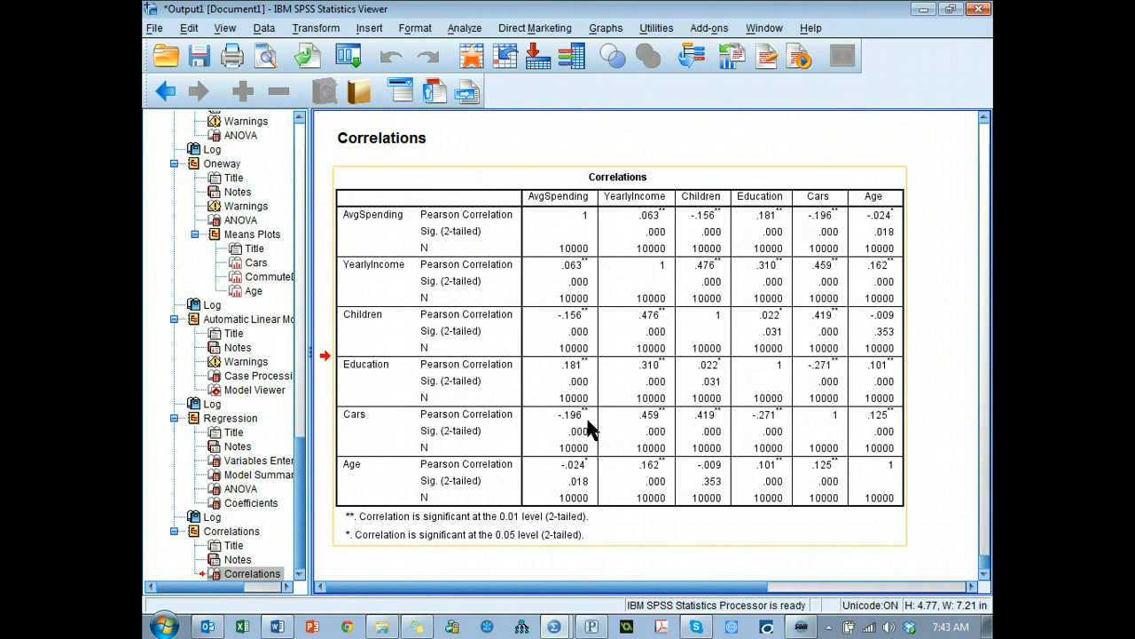
# - Recall the Bivariate Correlations analysis, enable Spearman alongside Pearson, add Occupation to the variables and run it
pyautogui.click(349, 62)
pyautogui.click(395, 86)
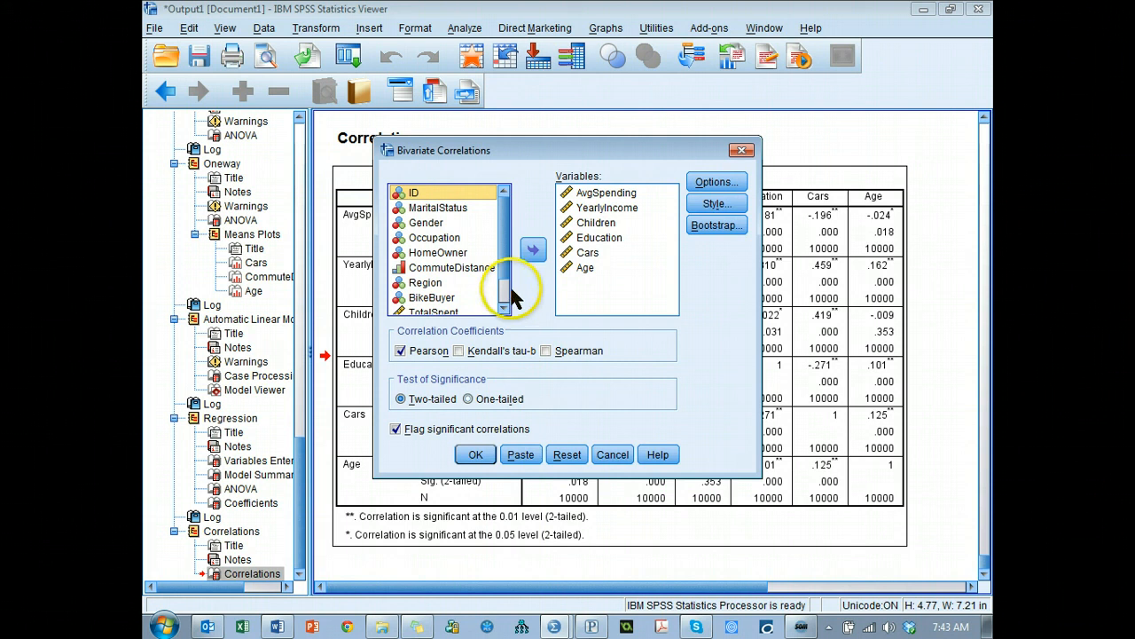
pyautogui.click(569, 253)
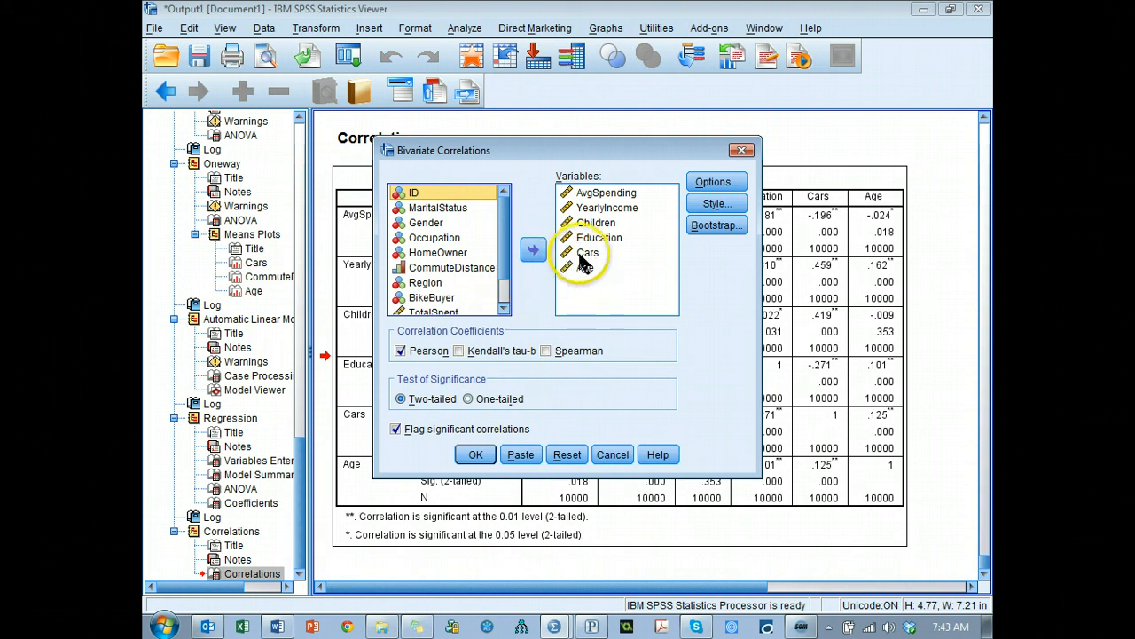
pyautogui.click(547, 351)
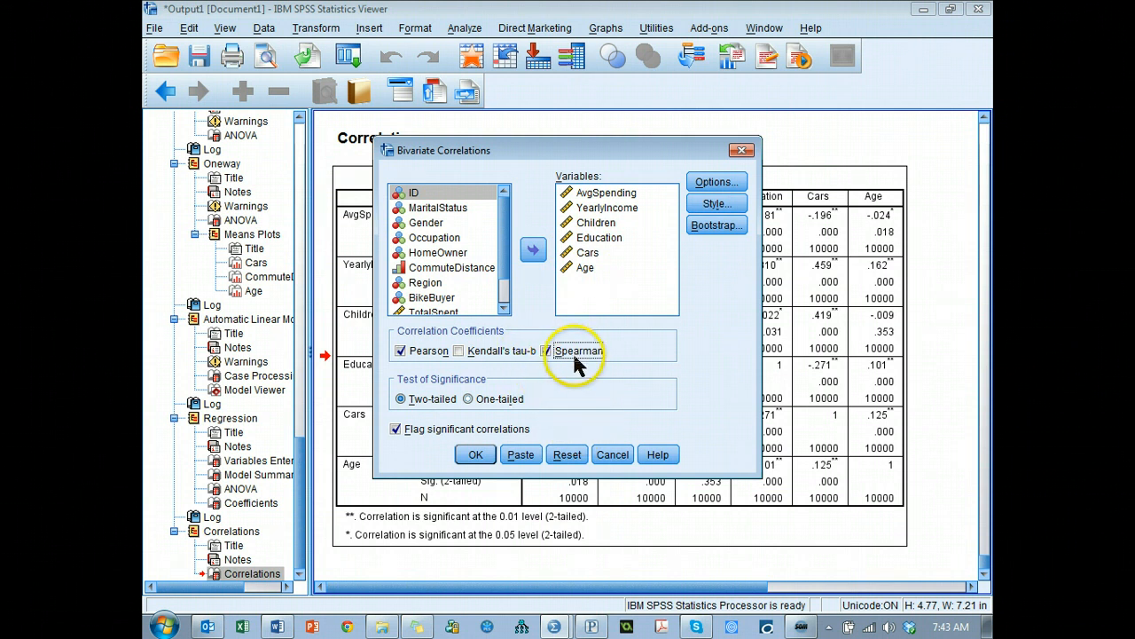
pyautogui.click(434, 298)
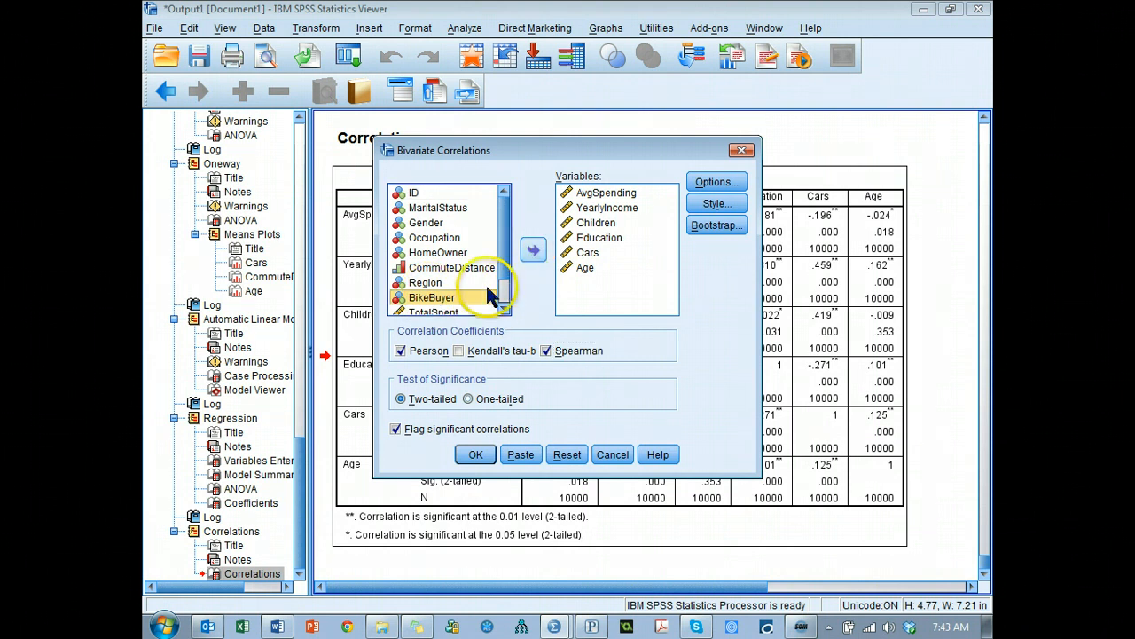
pyautogui.click(432, 239)
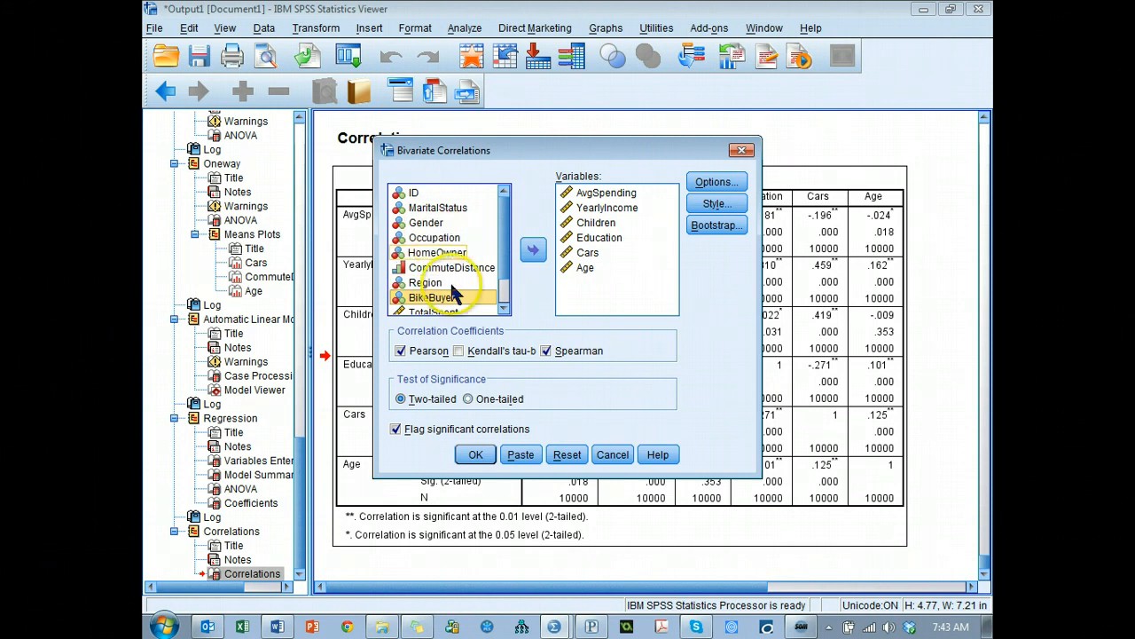
pyautogui.click(583, 356)
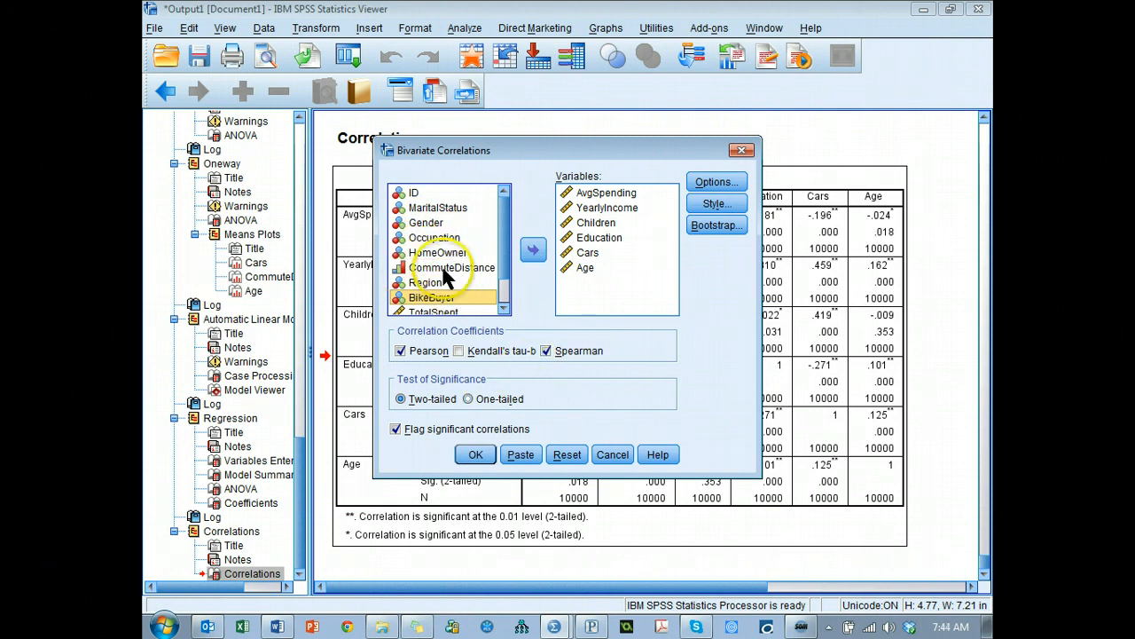
pyautogui.click(439, 238)
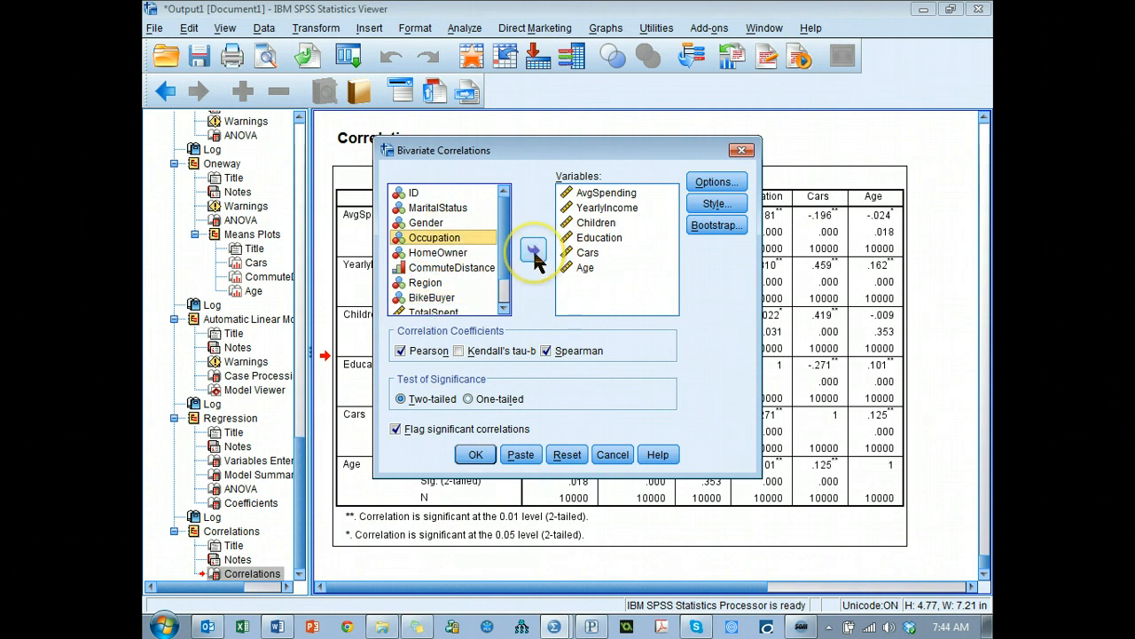
pyautogui.click(535, 255)
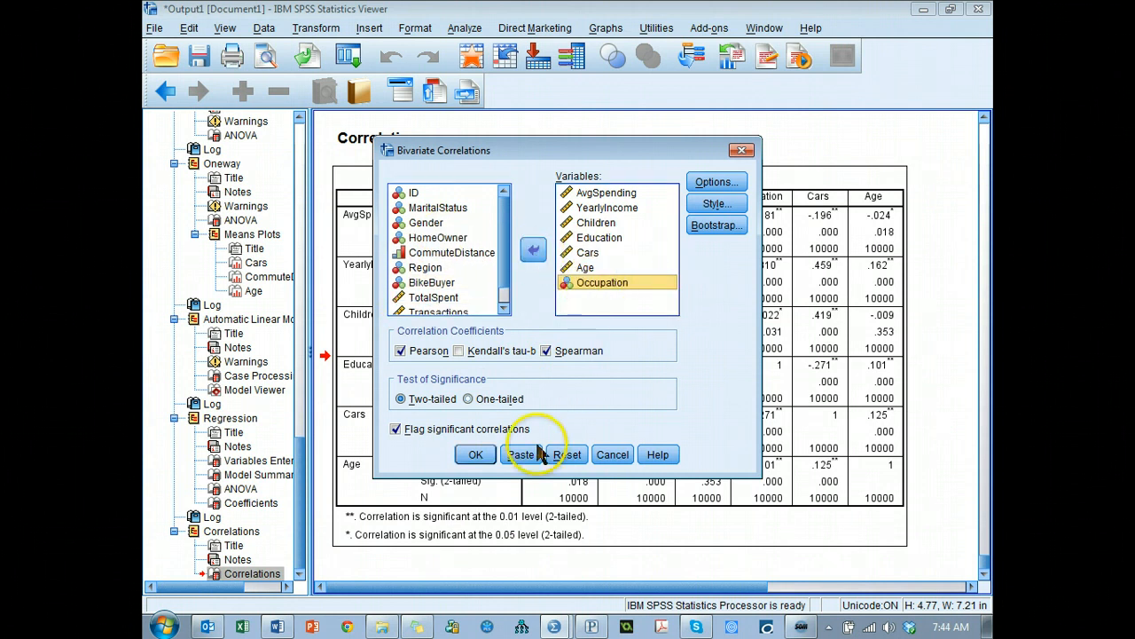
pyautogui.click(479, 456)
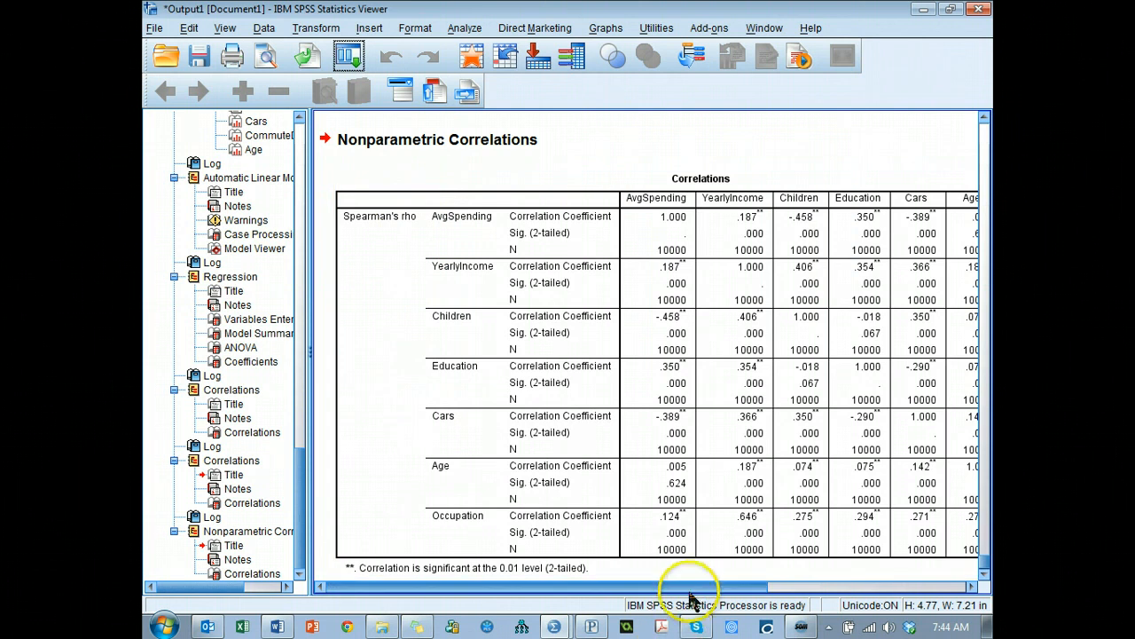
# - Examine the Spearman's rho coefficients in the Nonparametric Correlations table across to the Occupation column
pyautogui.moveTo(697, 586); pyautogui.dragTo(745, 578)
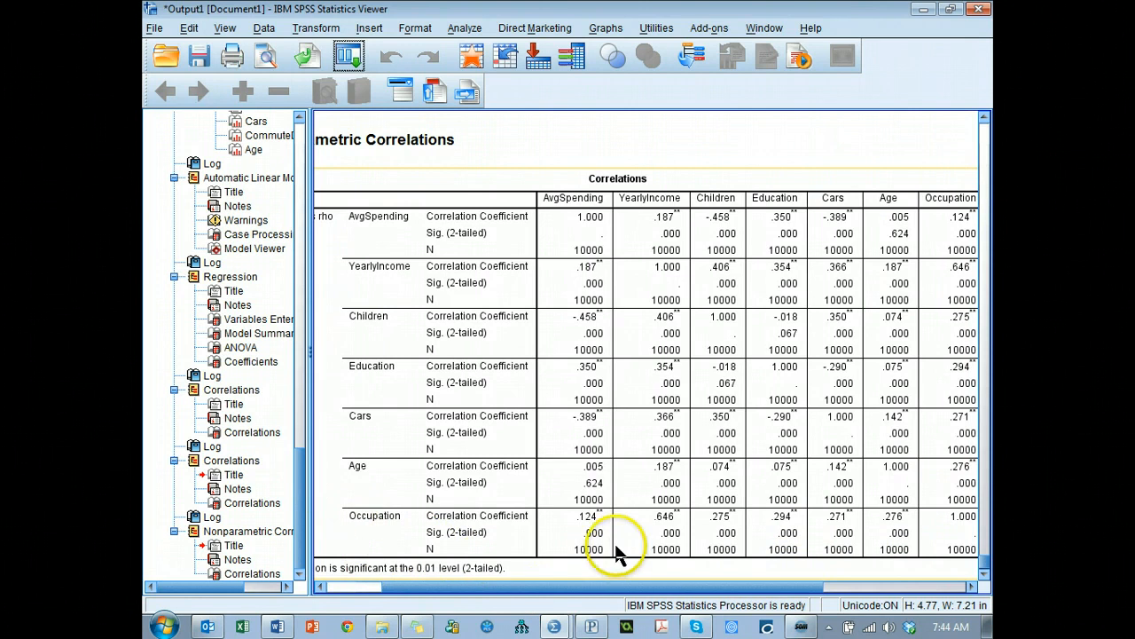
pyautogui.click(640, 589)
pyautogui.moveTo(640, 590); pyautogui.dragTo(678, 594)
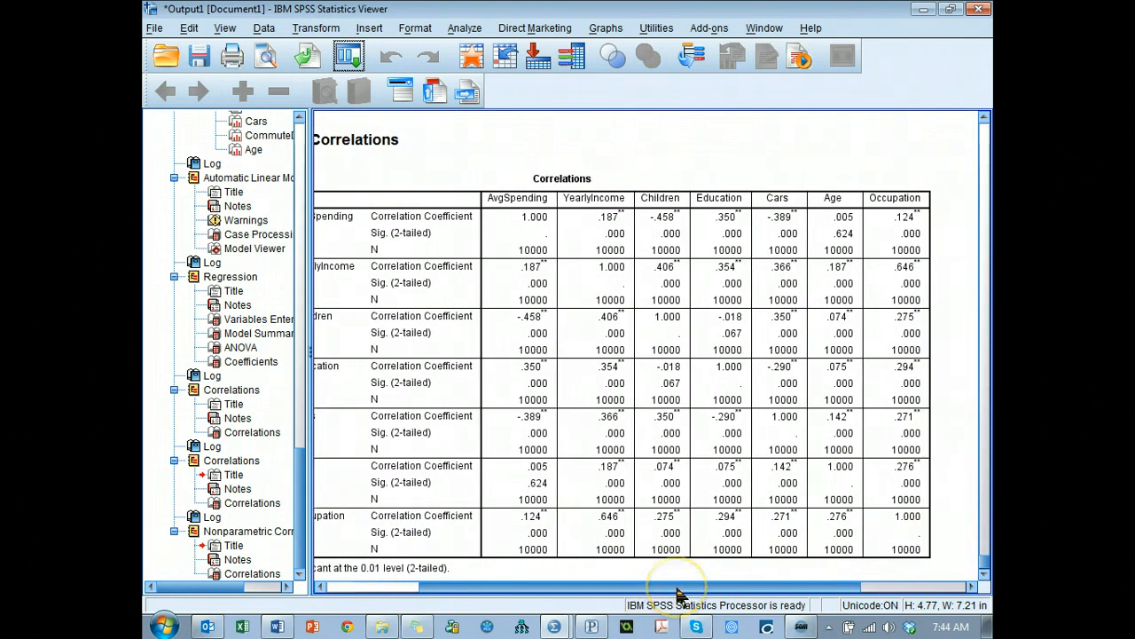
pyautogui.scroll(-1, 683, 524)
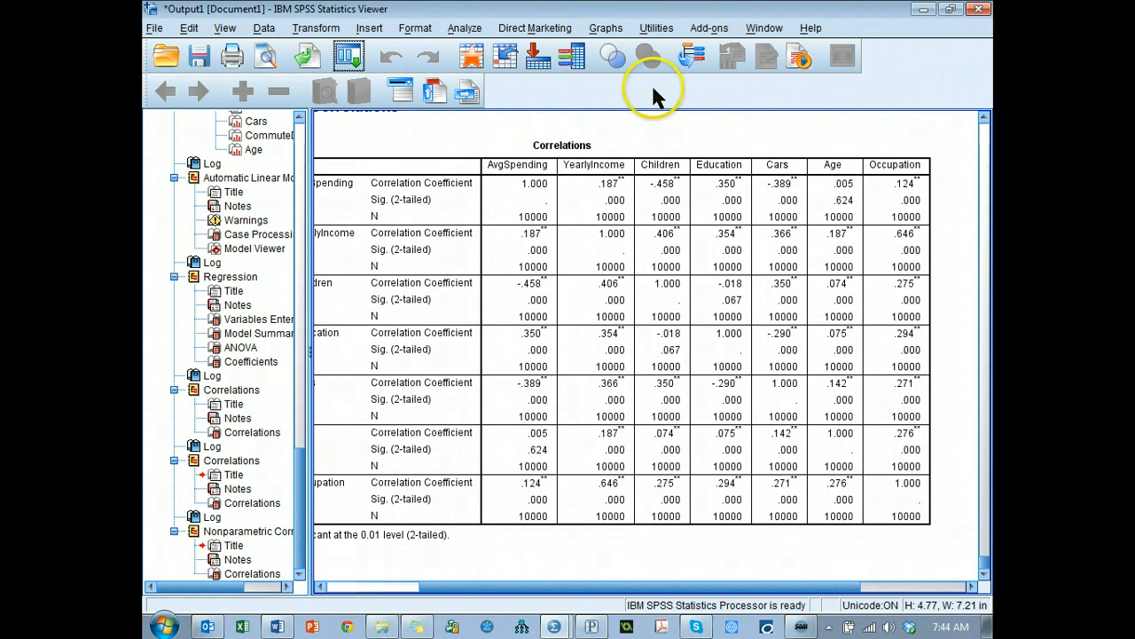
# - Start a Binary Logistic regression and assign BikeBuyer as the dependent variable
pyautogui.click(576, 27)
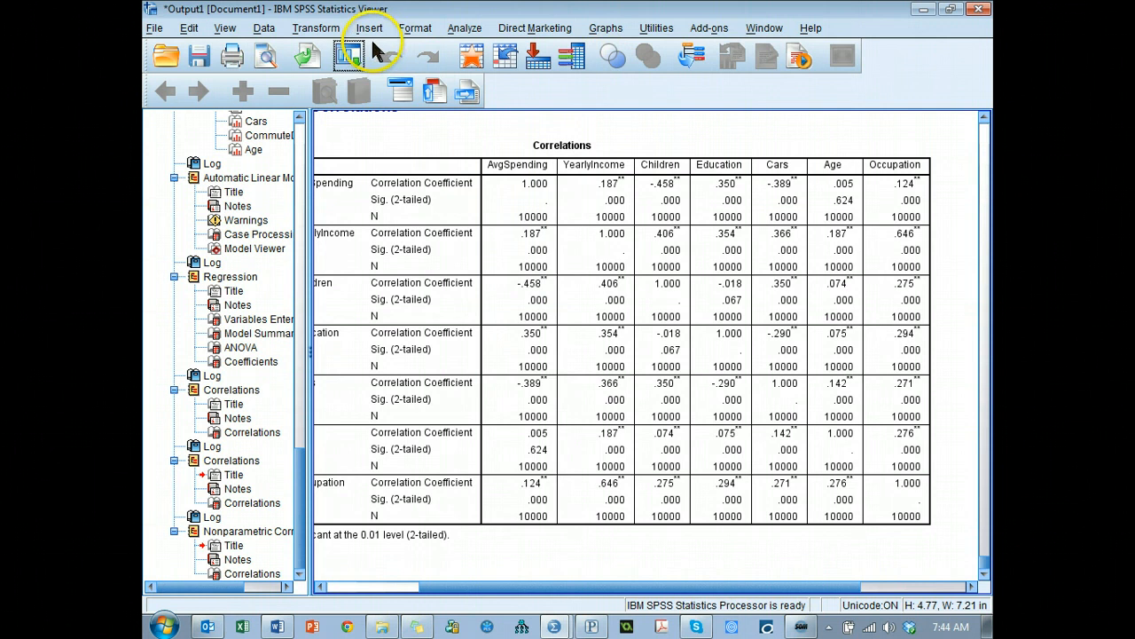
pyautogui.click(461, 28)
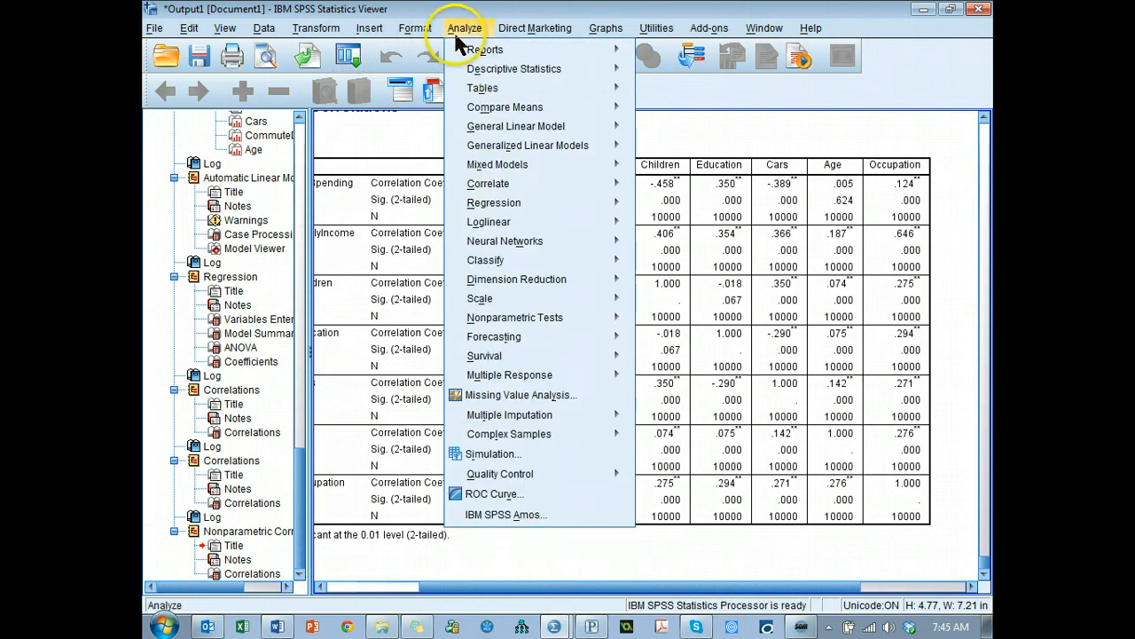
pyautogui.moveTo(519, 213)
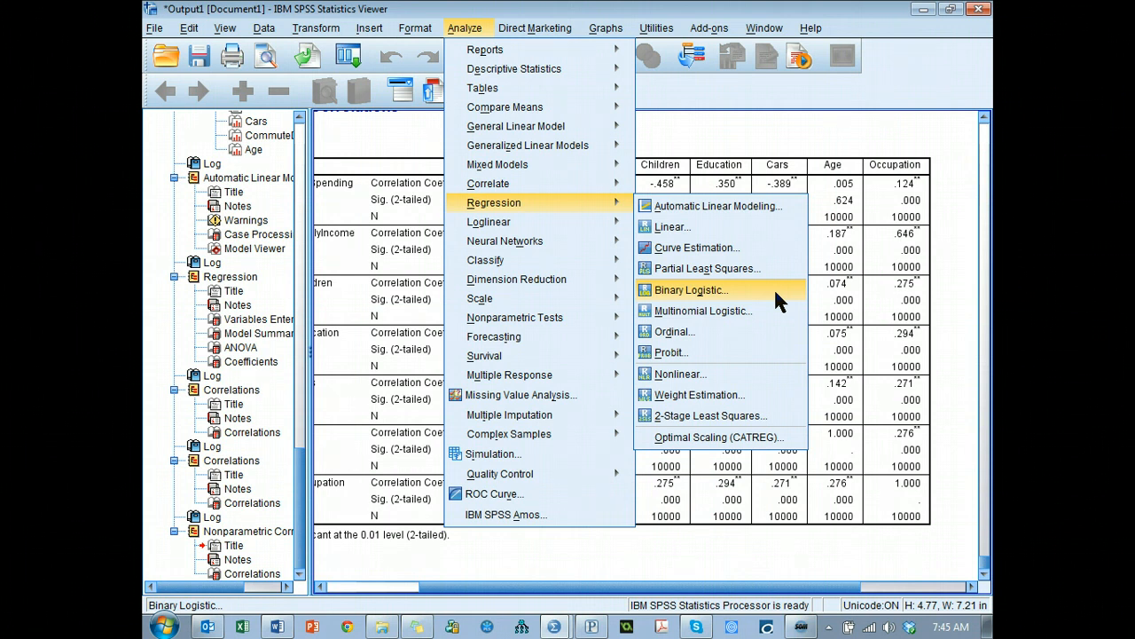
pyautogui.click(724, 289)
pyautogui.moveTo(849, 210); pyautogui.dragTo(323, 151)
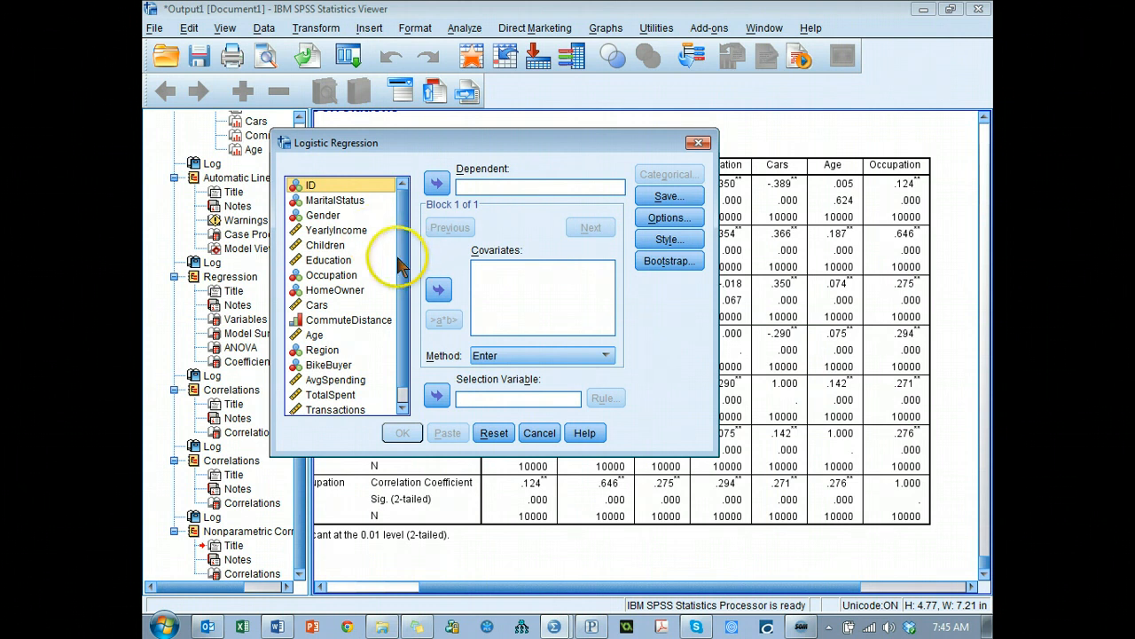
pyautogui.click(364, 364)
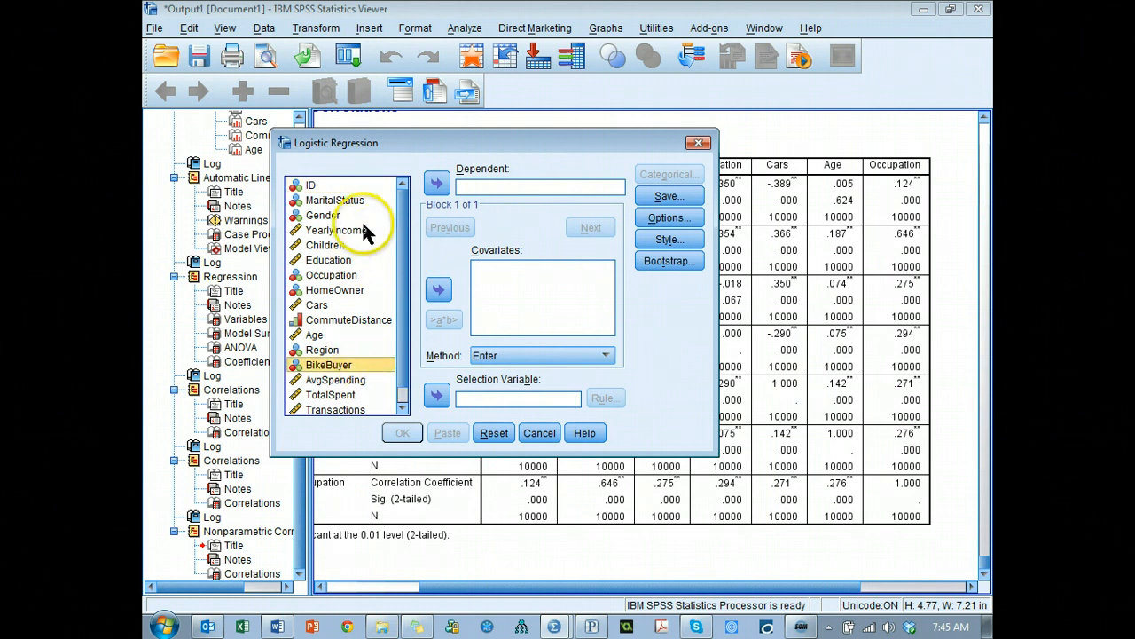
pyautogui.click(436, 184)
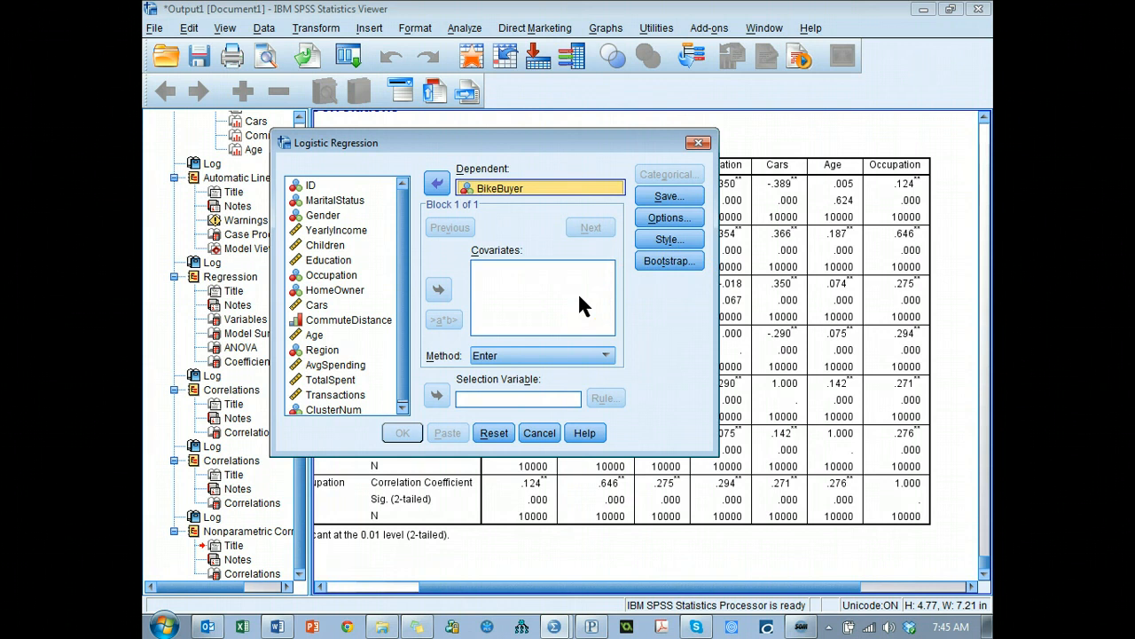
# - Add YearlyIncome, Children, Education, Cars, Age and CommuteDistance as covariates of the logistic regression
pyautogui.click(326, 230)
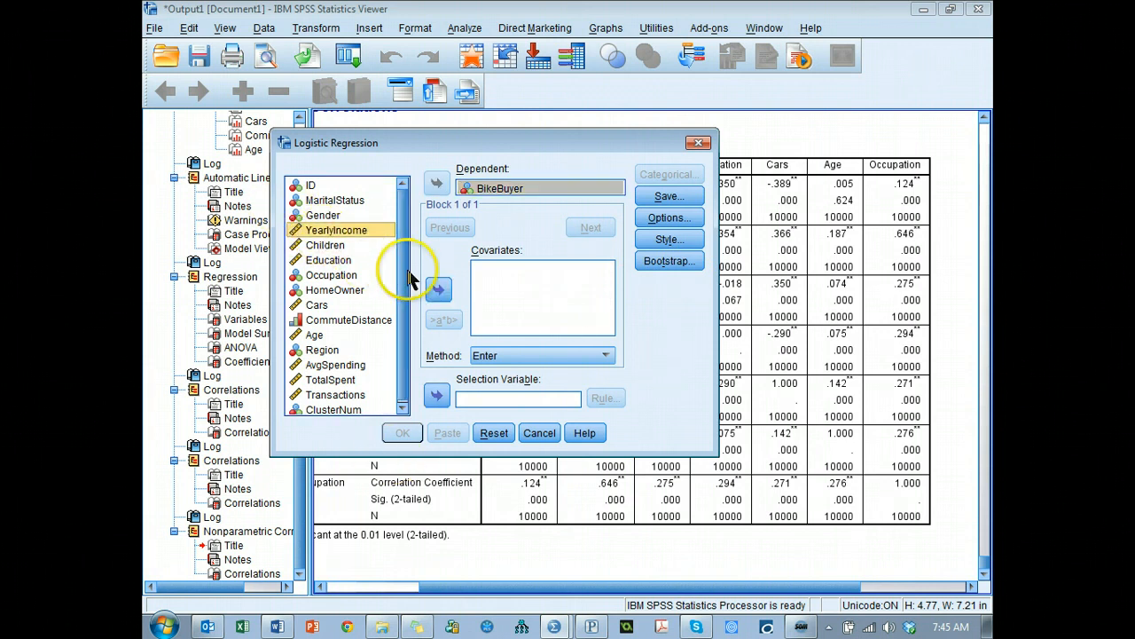
pyautogui.click(434, 288)
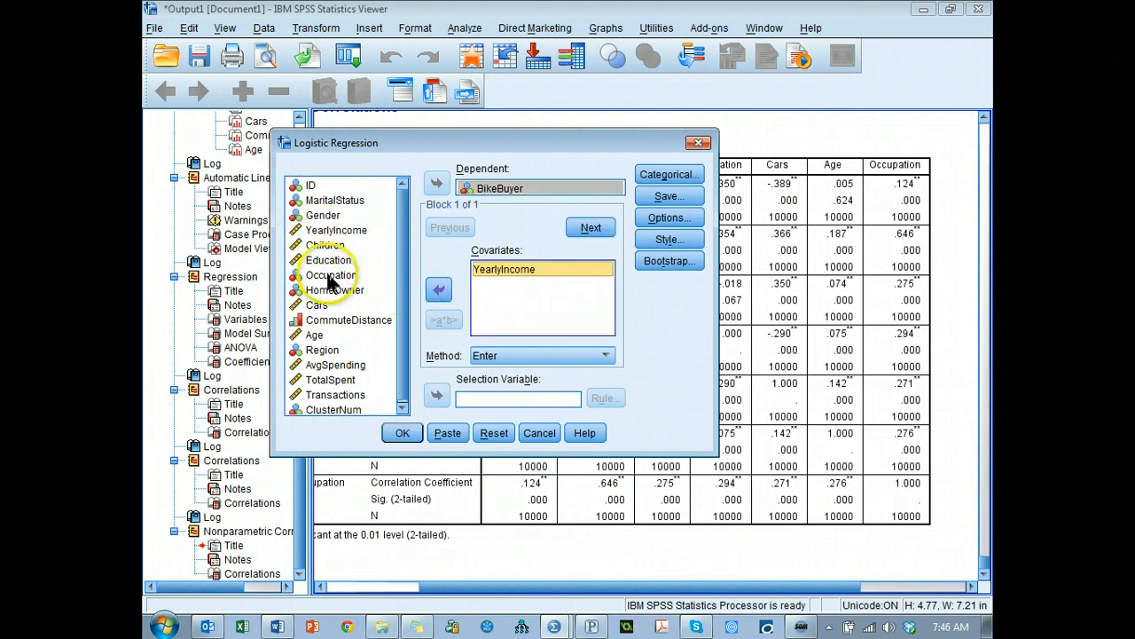
pyautogui.click(325, 245)
pyautogui.click(437, 289)
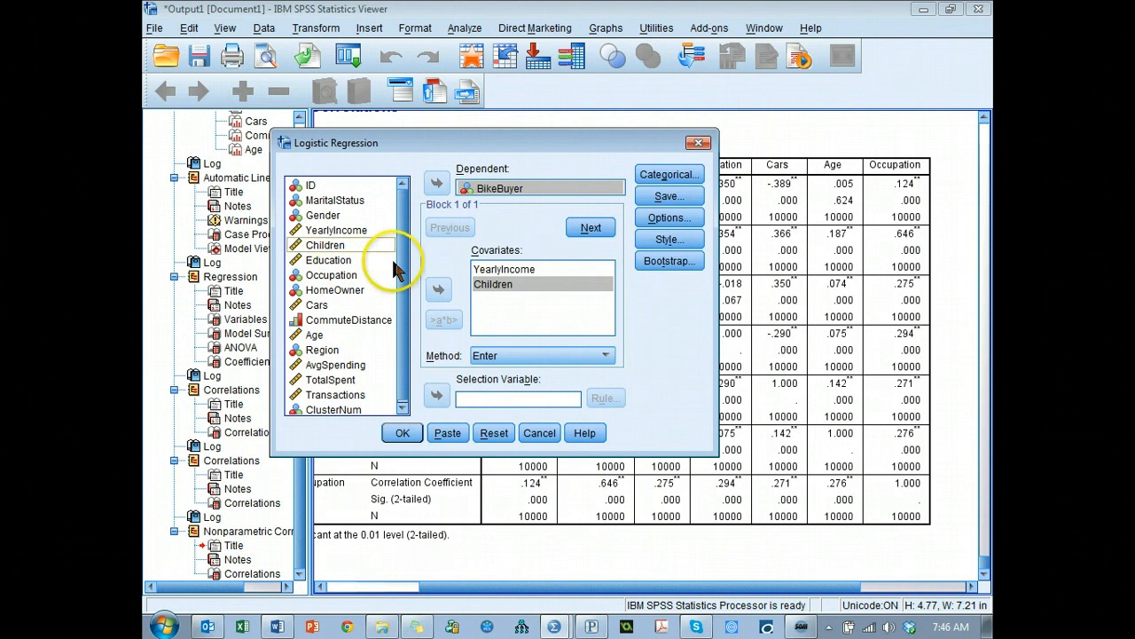
pyautogui.click(390, 260)
pyautogui.click(437, 289)
pyautogui.click(316, 305)
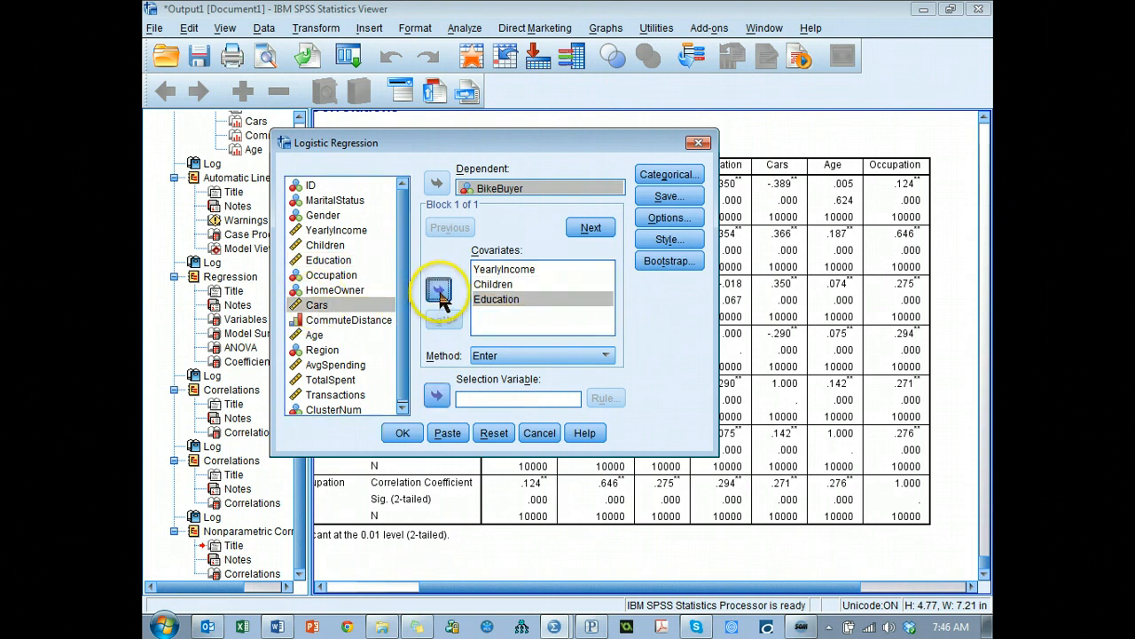
pyautogui.click(440, 291)
pyautogui.click(390, 334)
pyautogui.click(439, 291)
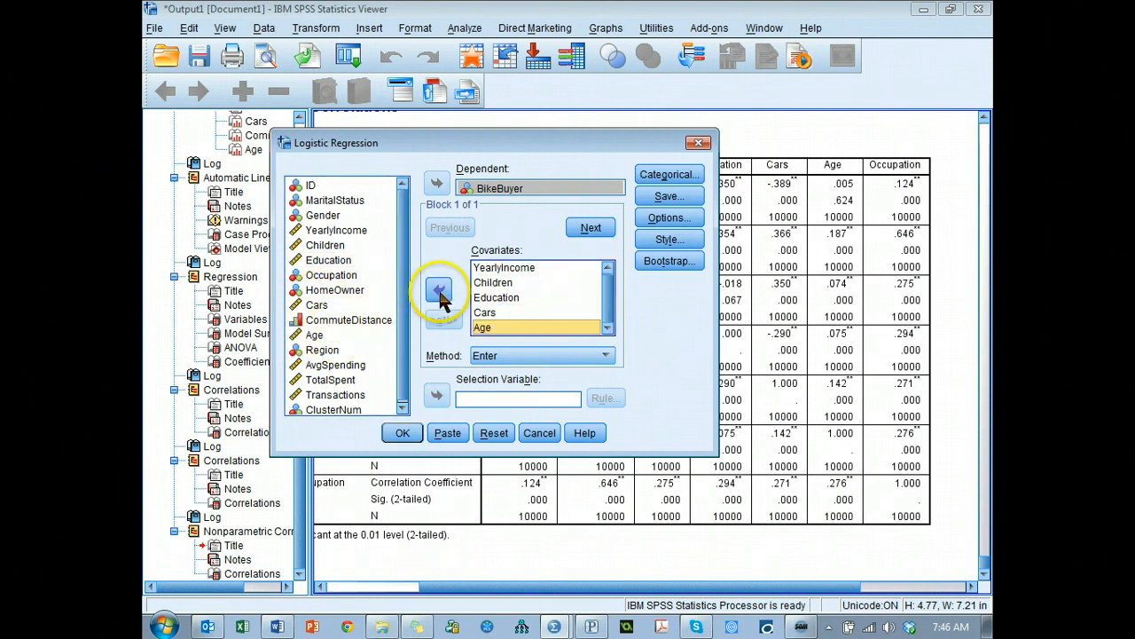
pyautogui.click(370, 321)
pyautogui.click(438, 290)
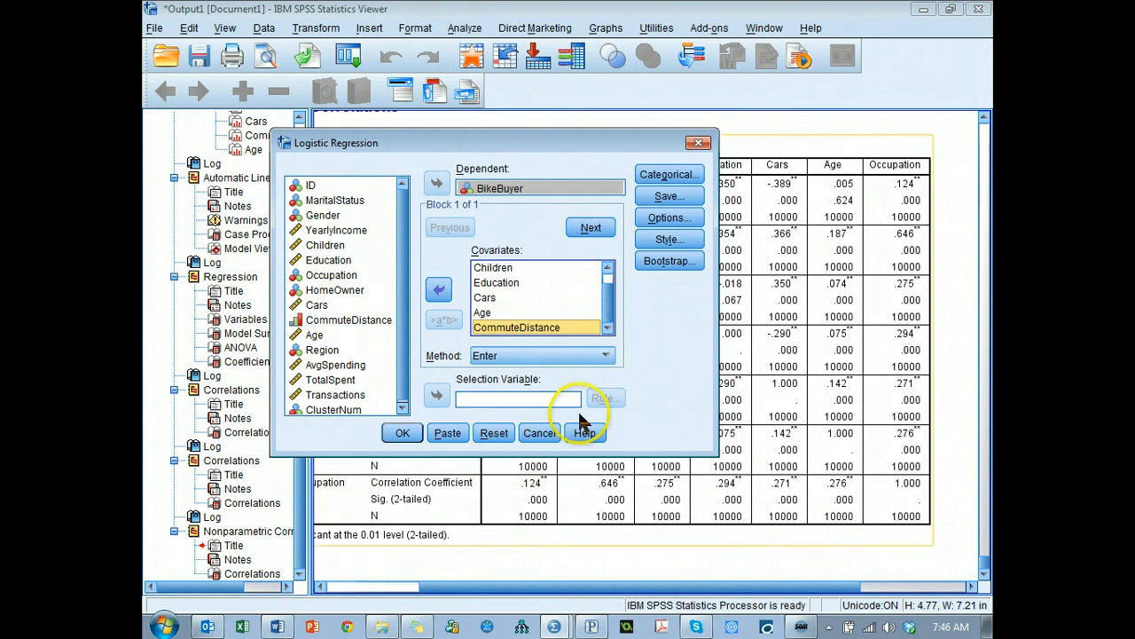
# - Enlarge the Logistic Regression dialog to show all covariates, then run the analysis with the Enter method
pyautogui.moveTo(717, 454); pyautogui.dragTo(750, 526)
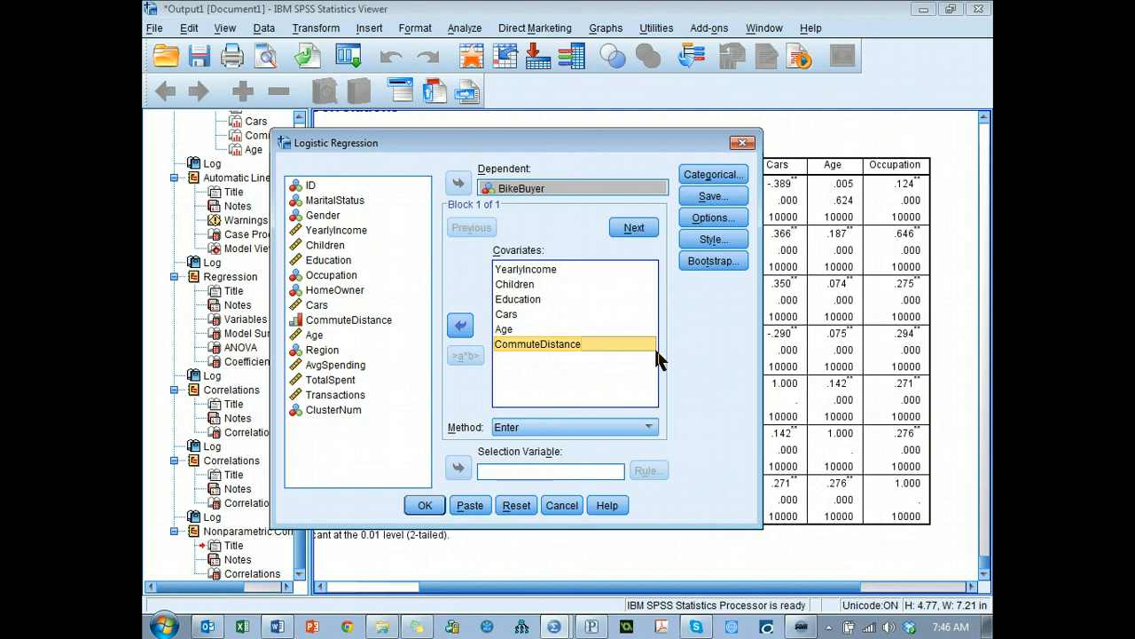
pyautogui.click(722, 357)
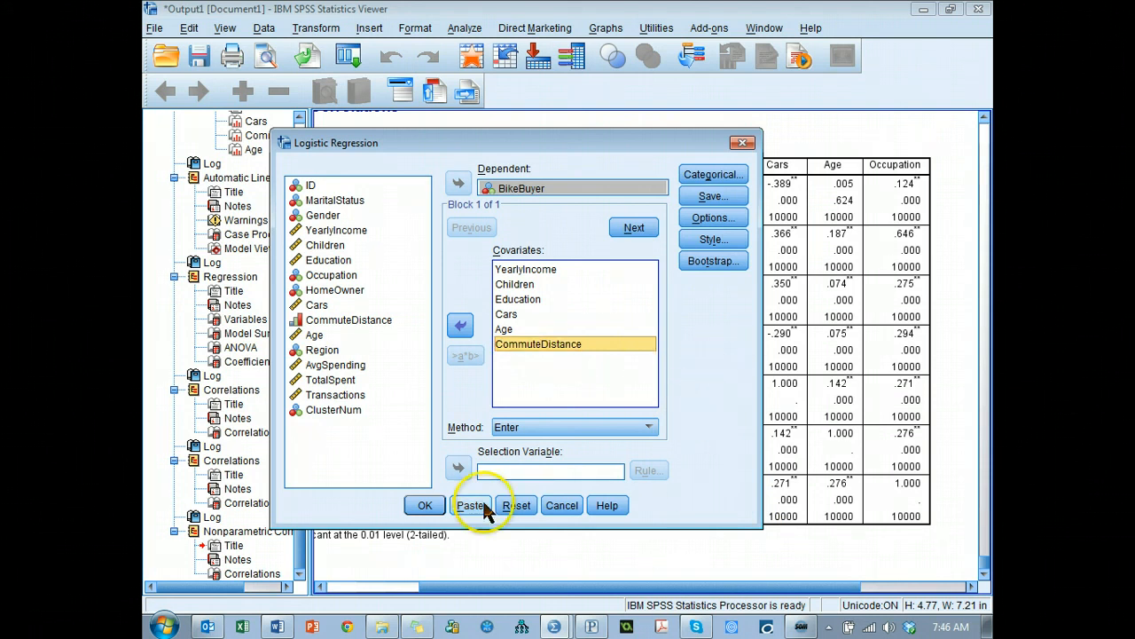
pyautogui.click(427, 511)
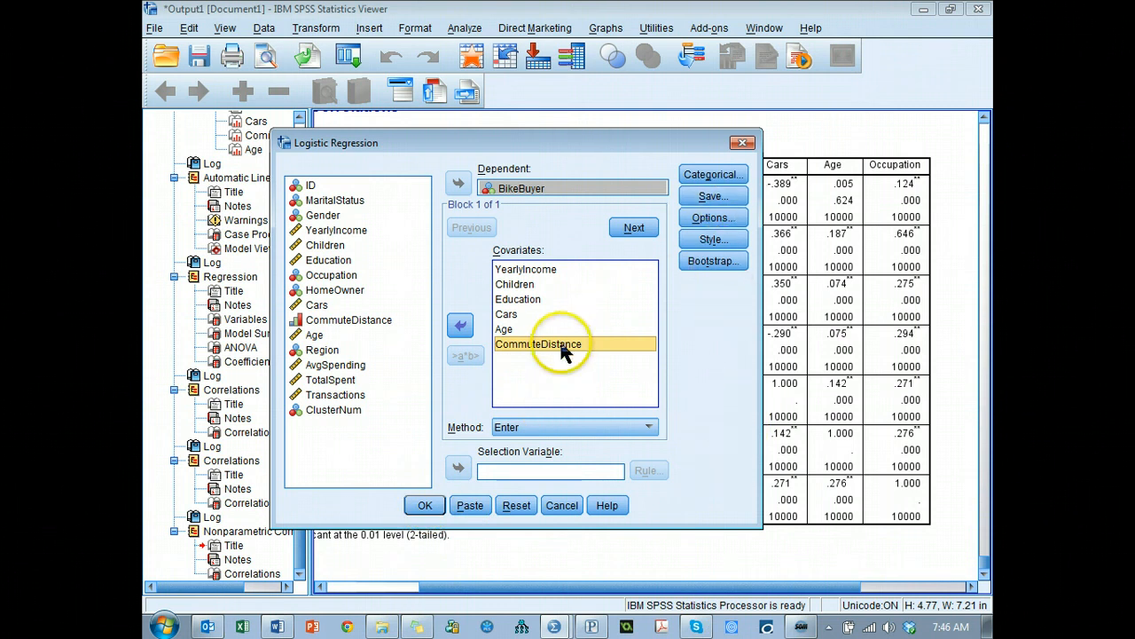
pyautogui.click(426, 504)
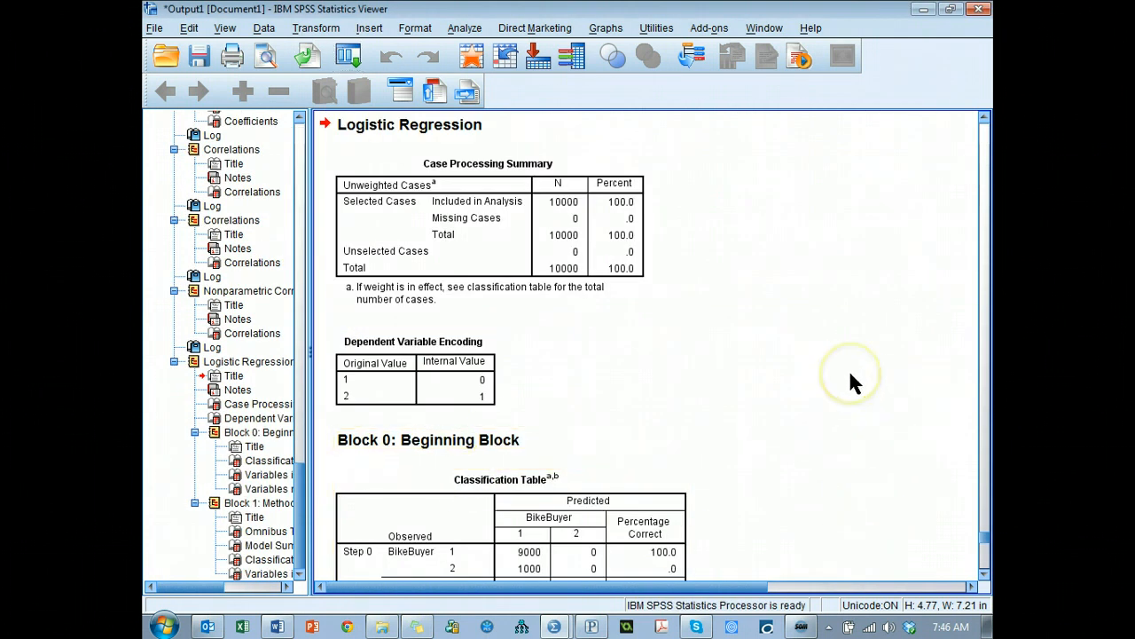
# - Examine the logistic regression output, focusing on the Block 1 Classification Table and the significance values in the Variables in the Equation table
pyautogui.scroll(-10, 849, 370)
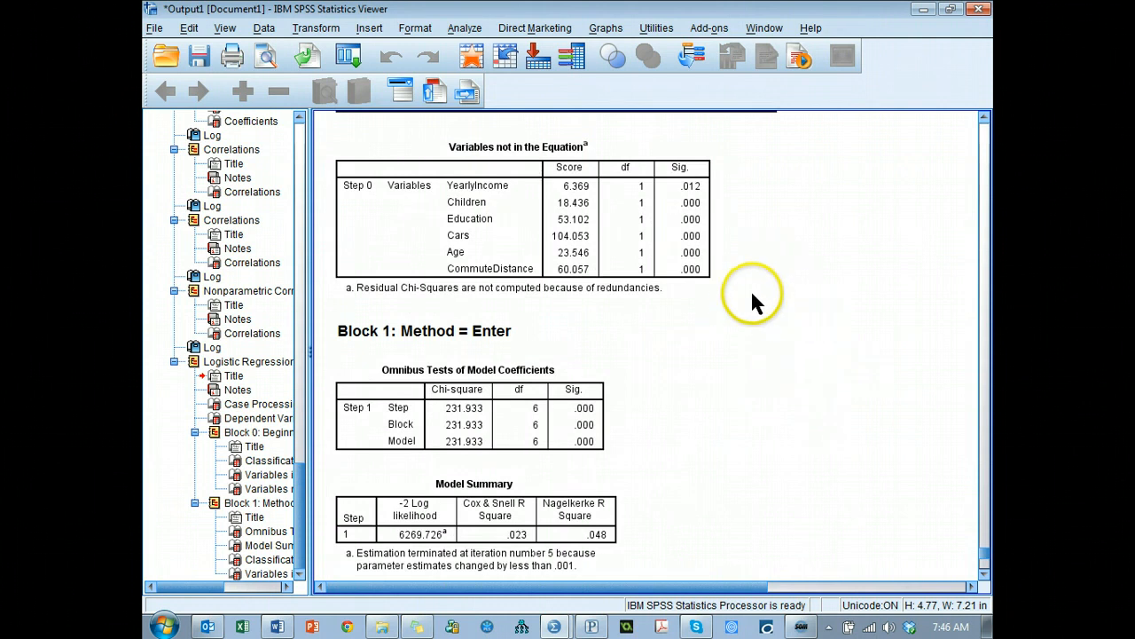
pyautogui.scroll(-8, 750, 325)
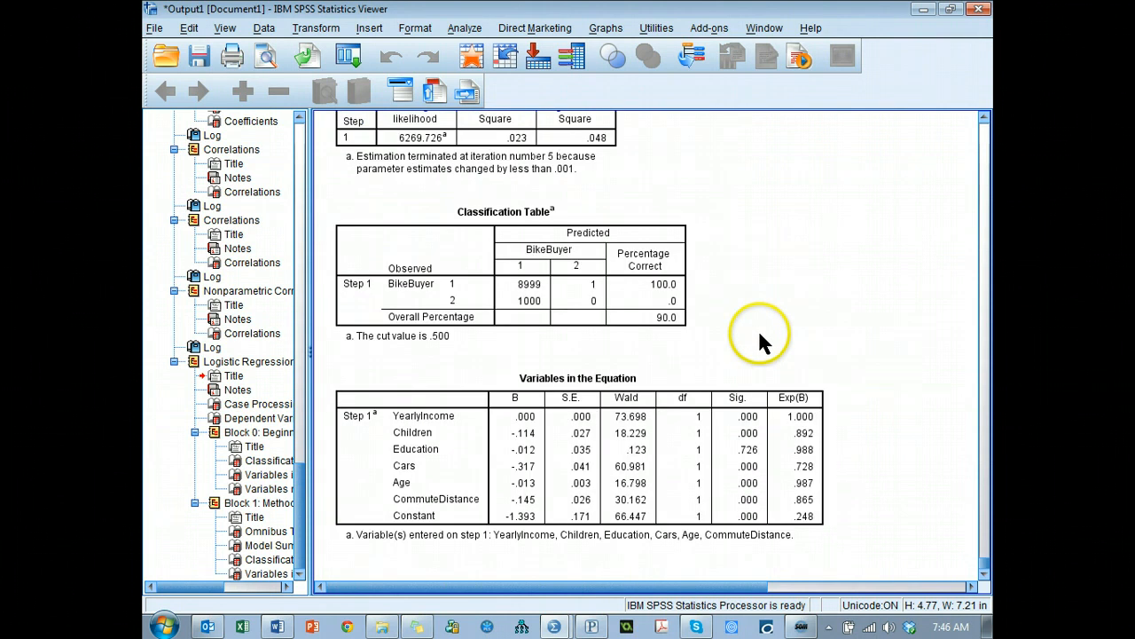
pyautogui.click(578, 488)
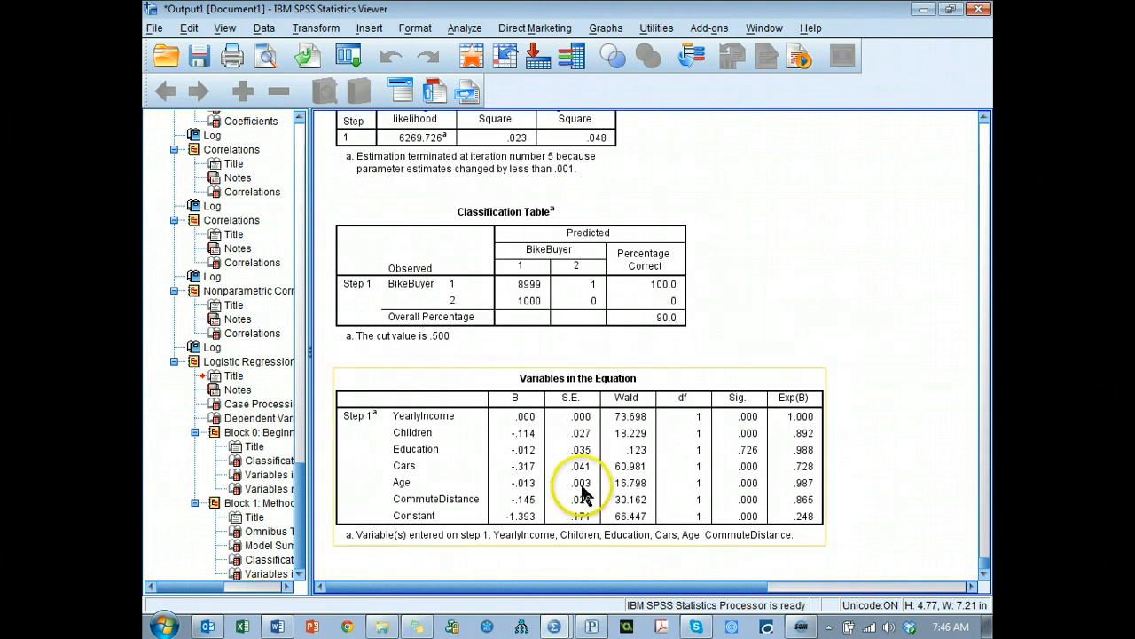
pyautogui.scroll(1, 965, 117)
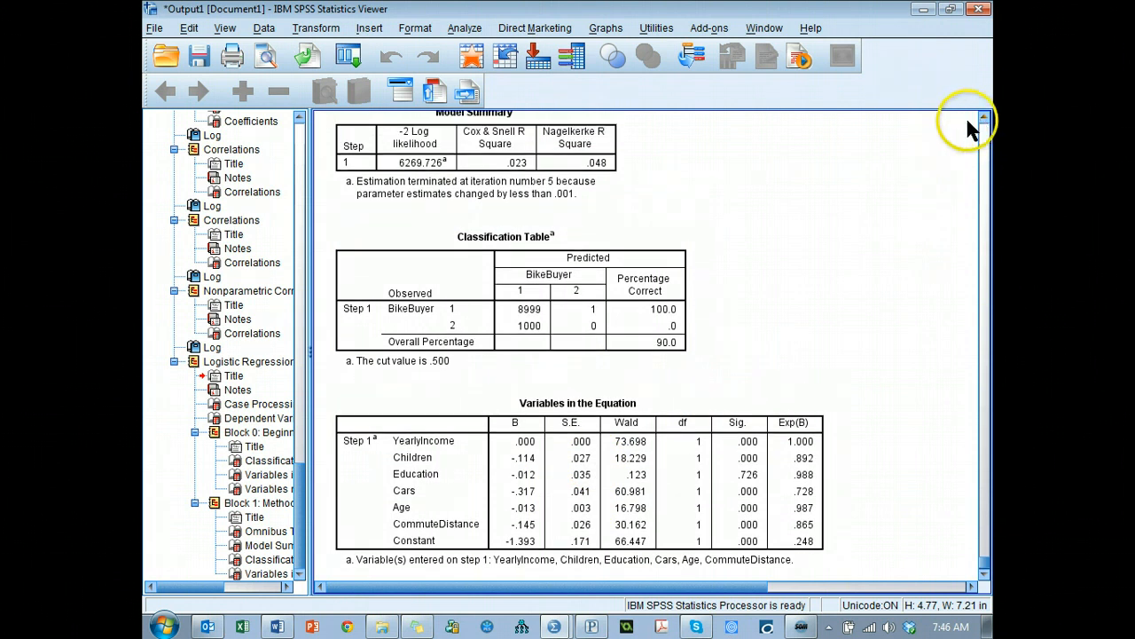
pyautogui.click(523, 187)
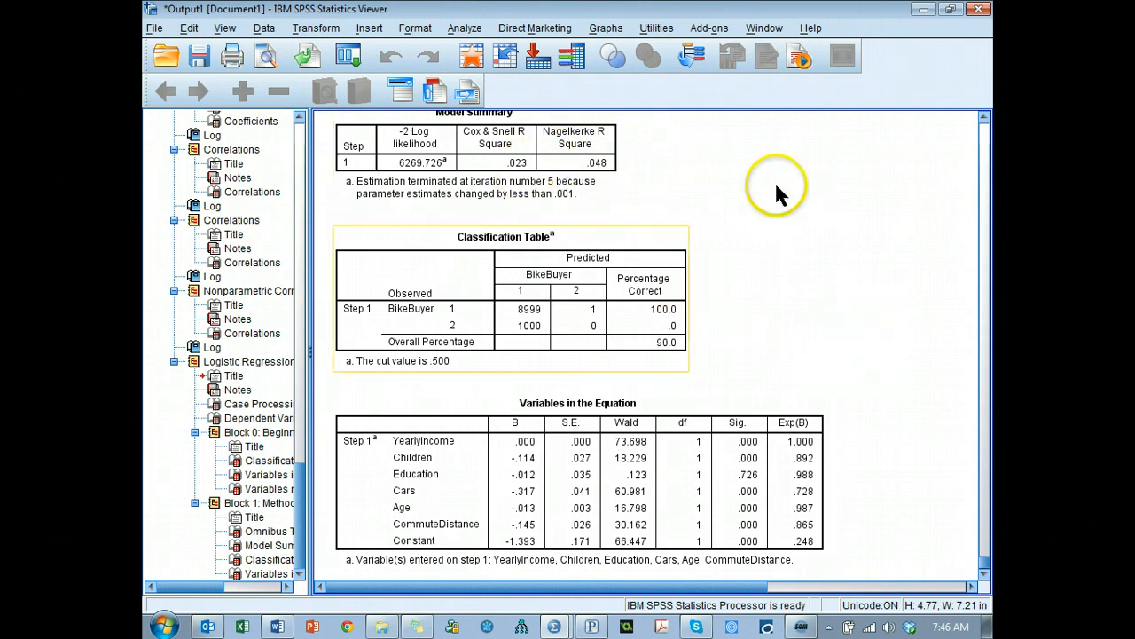
pyautogui.click(984, 575)
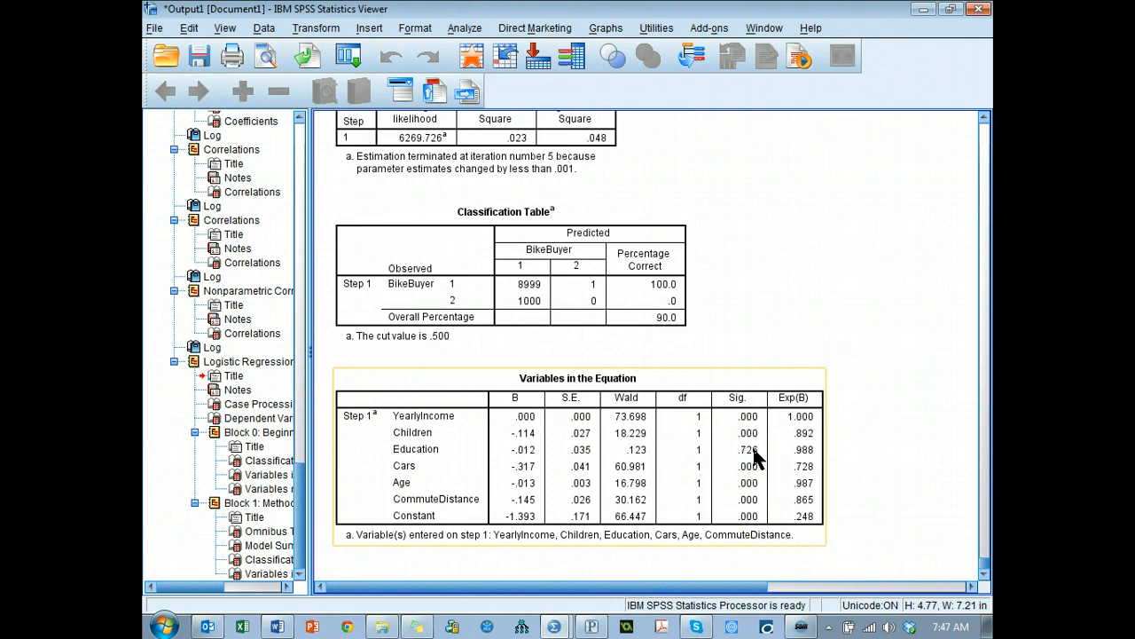
pyautogui.click(545, 295)
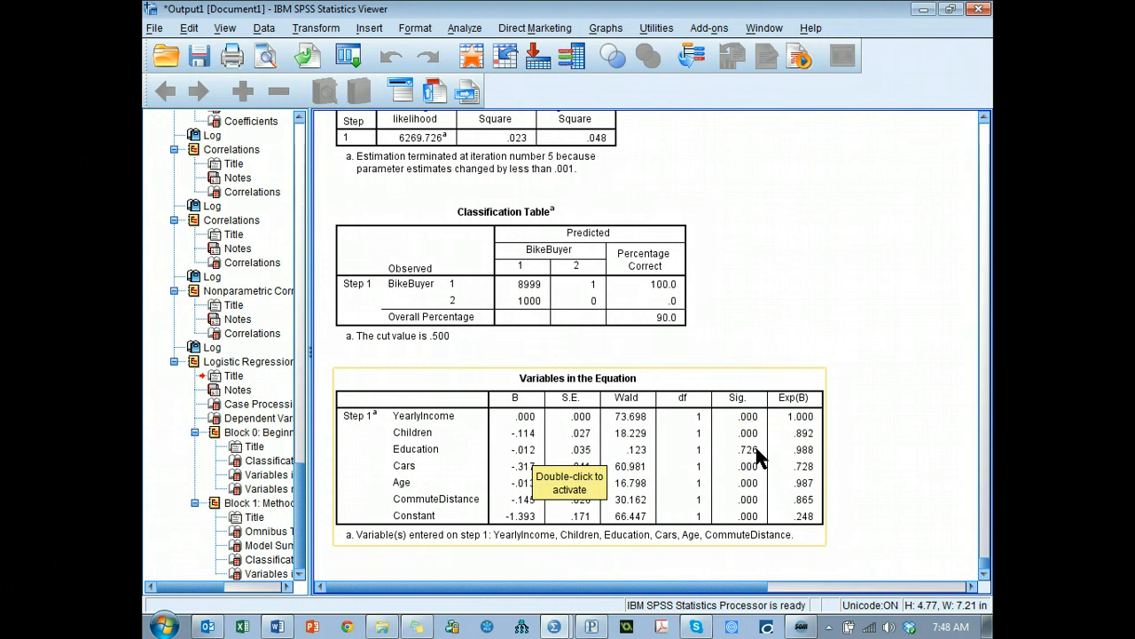
pyautogui.click(743, 557)
pyautogui.click(679, 527)
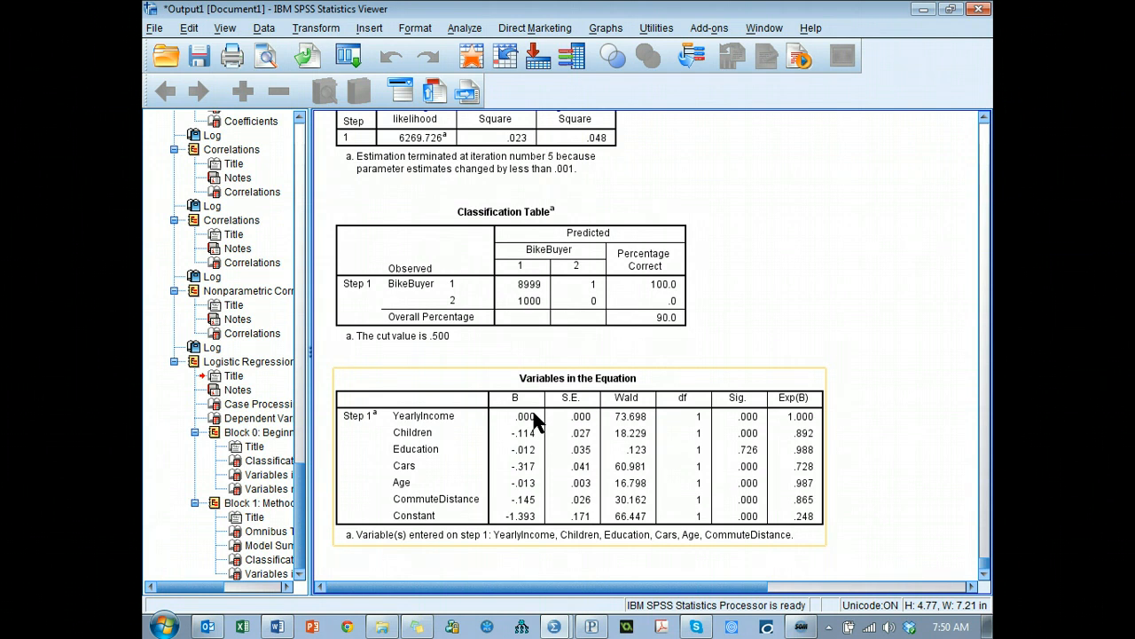
pyautogui.click(349, 56)
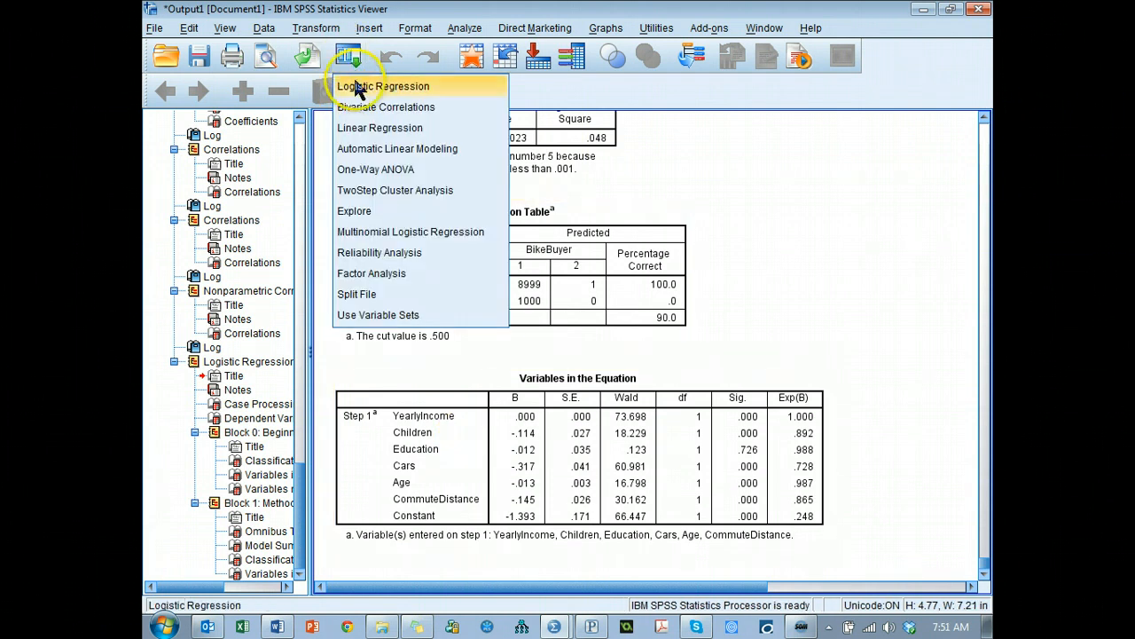
pyautogui.click(454, 34)
pyautogui.moveTo(533, 145)
pyautogui.click(682, 149)
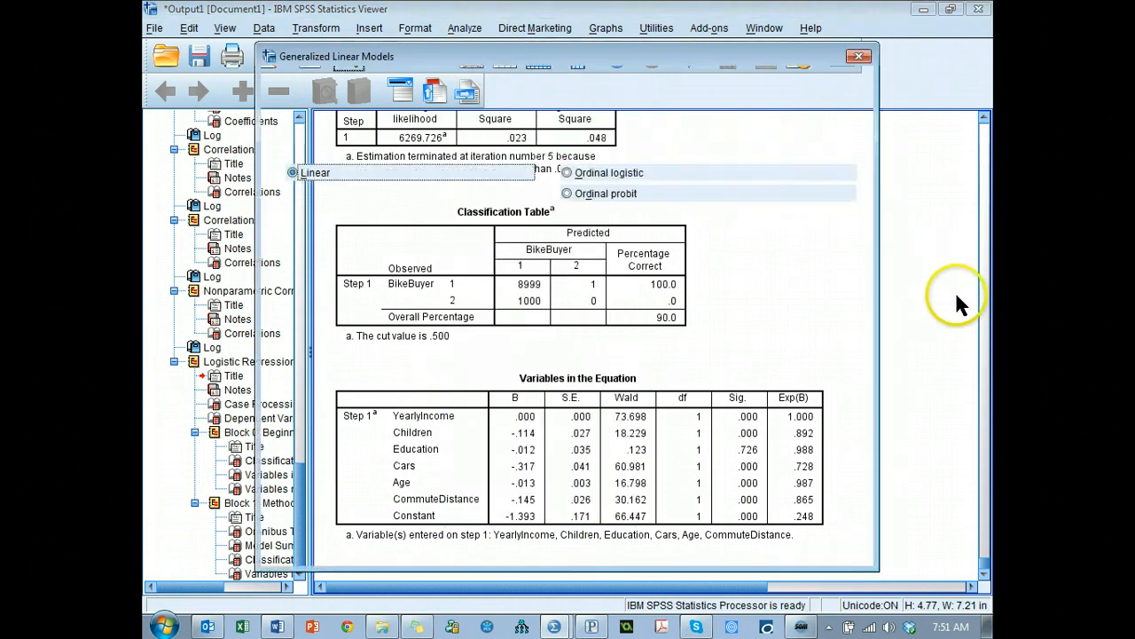
pyautogui.click(858, 56)
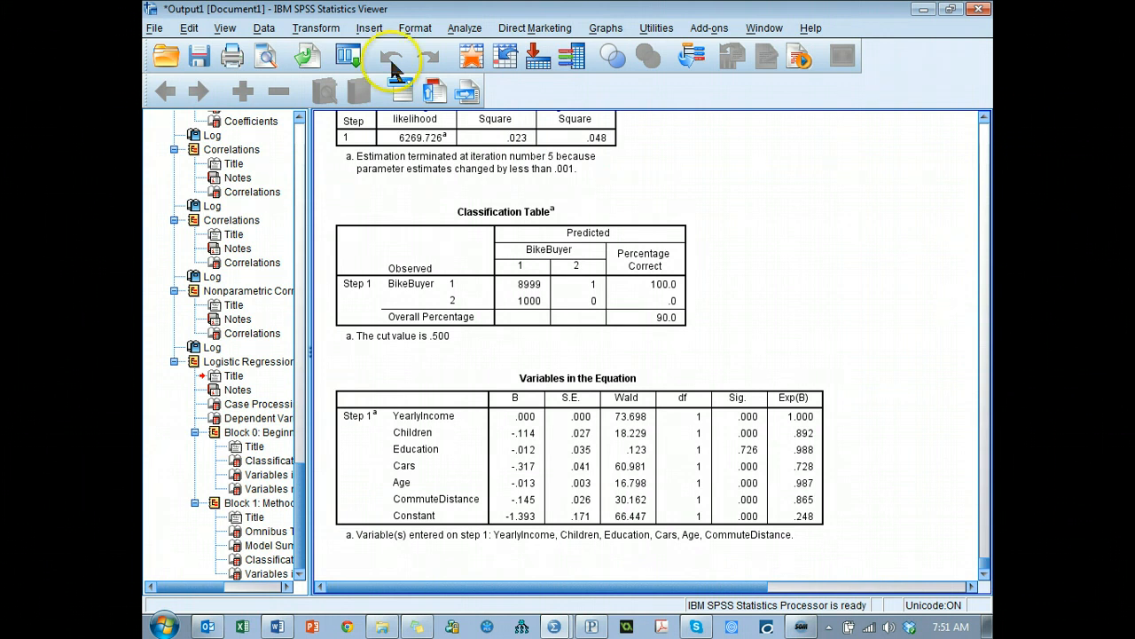
# - Start a Multinomial Logistic regression and assign Occupation as the dependent variable
pyautogui.click(465, 28)
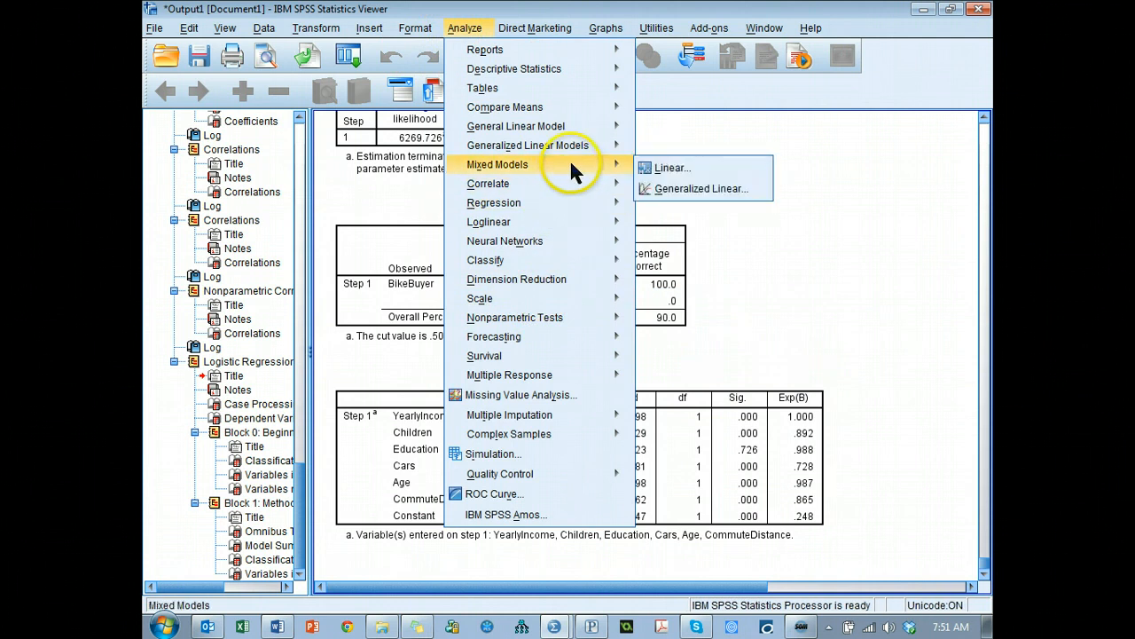
pyautogui.moveTo(568, 184)
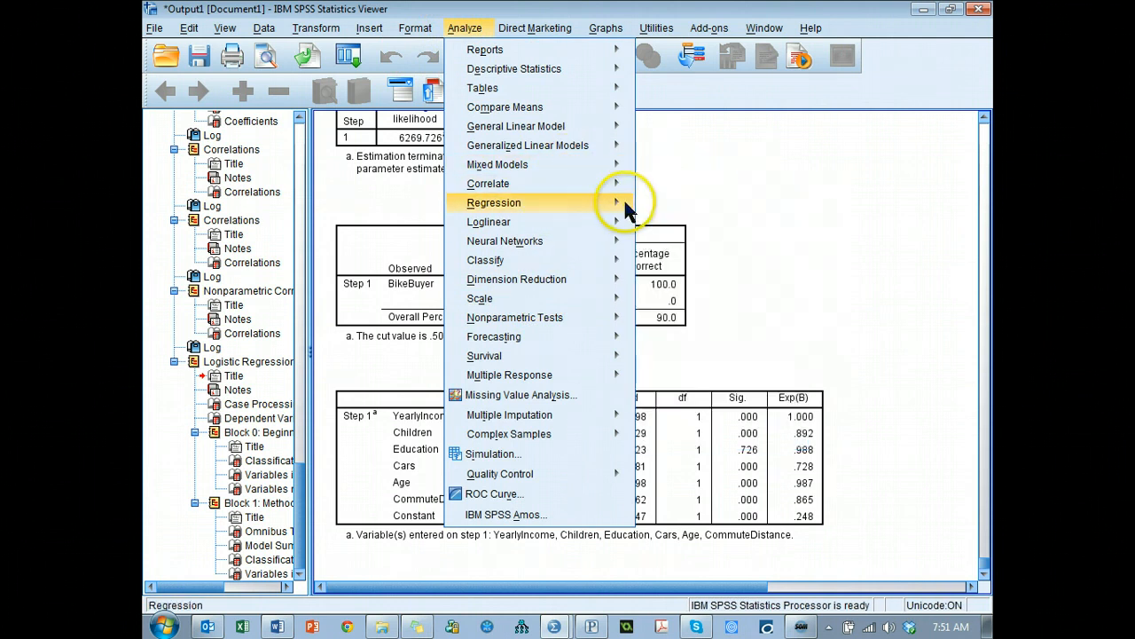
pyautogui.moveTo(623, 199)
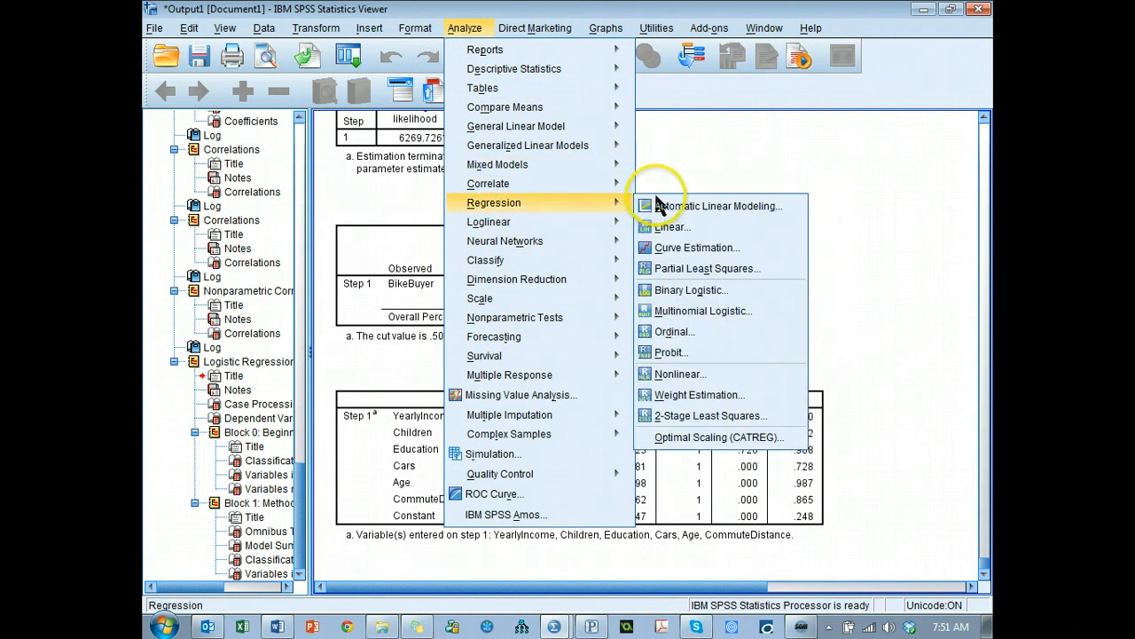
pyautogui.click(744, 310)
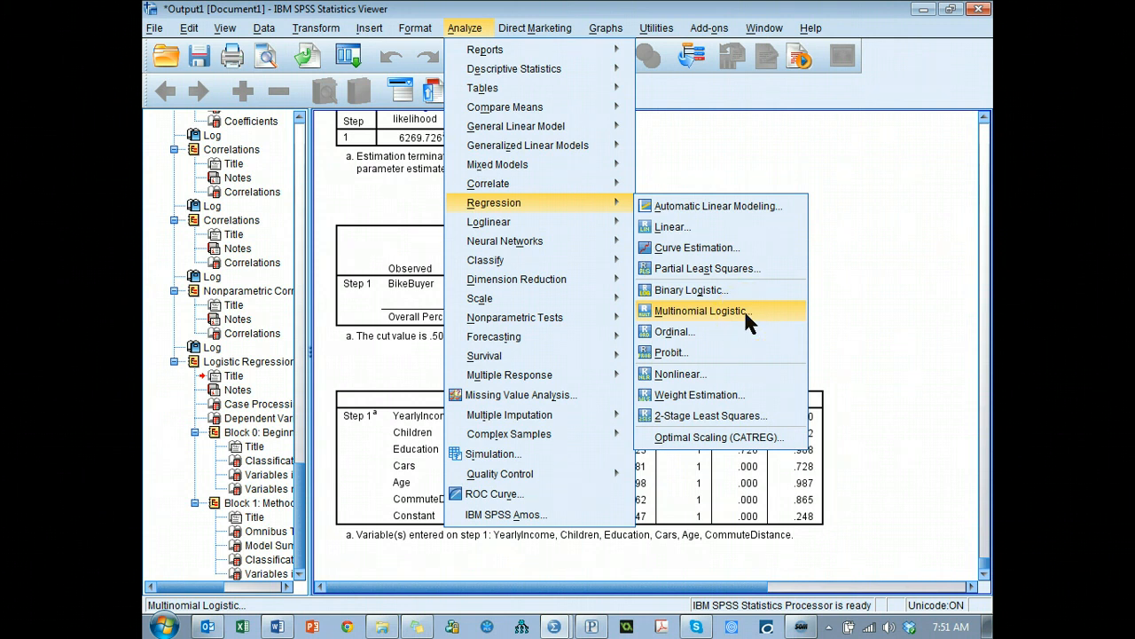
pyautogui.click(732, 312)
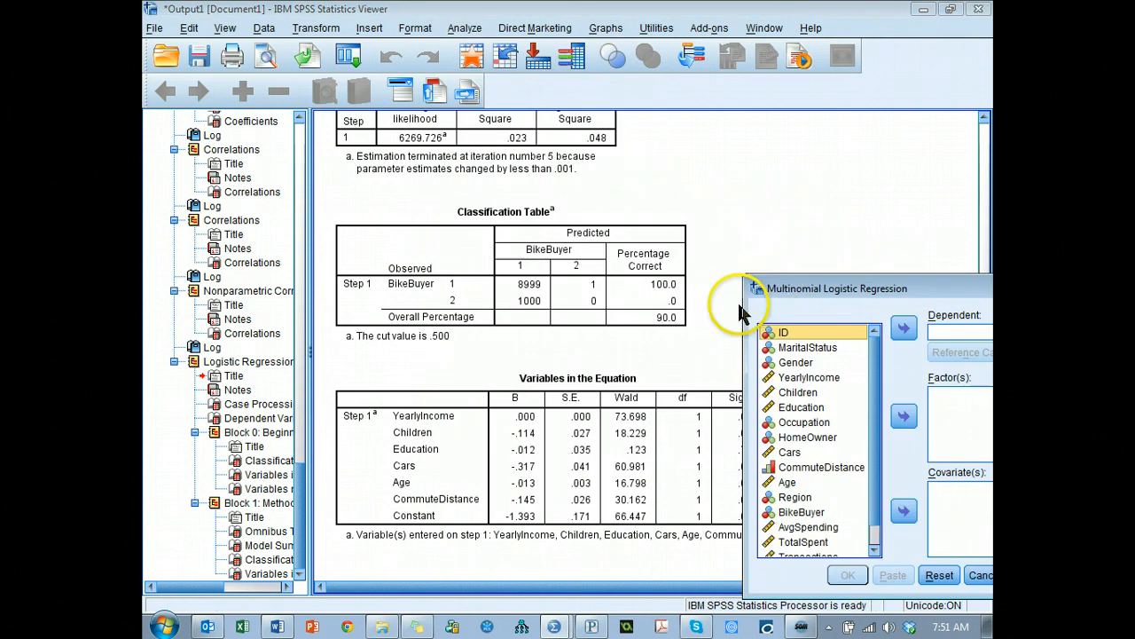
pyautogui.moveTo(799, 272); pyautogui.dragTo(393, 165)
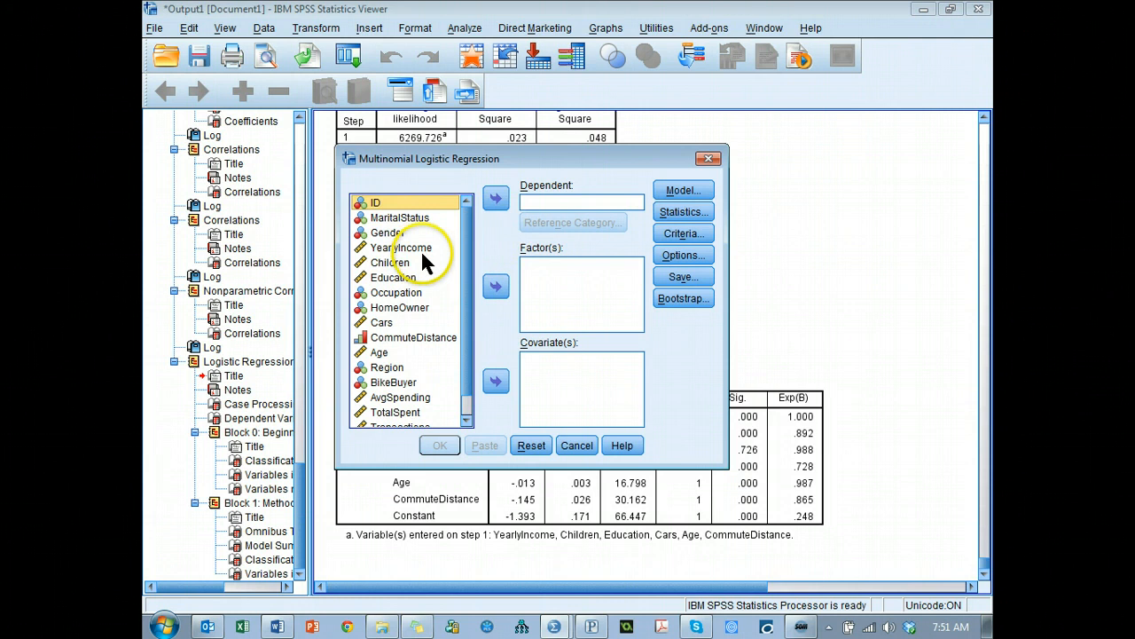
pyautogui.click(418, 297)
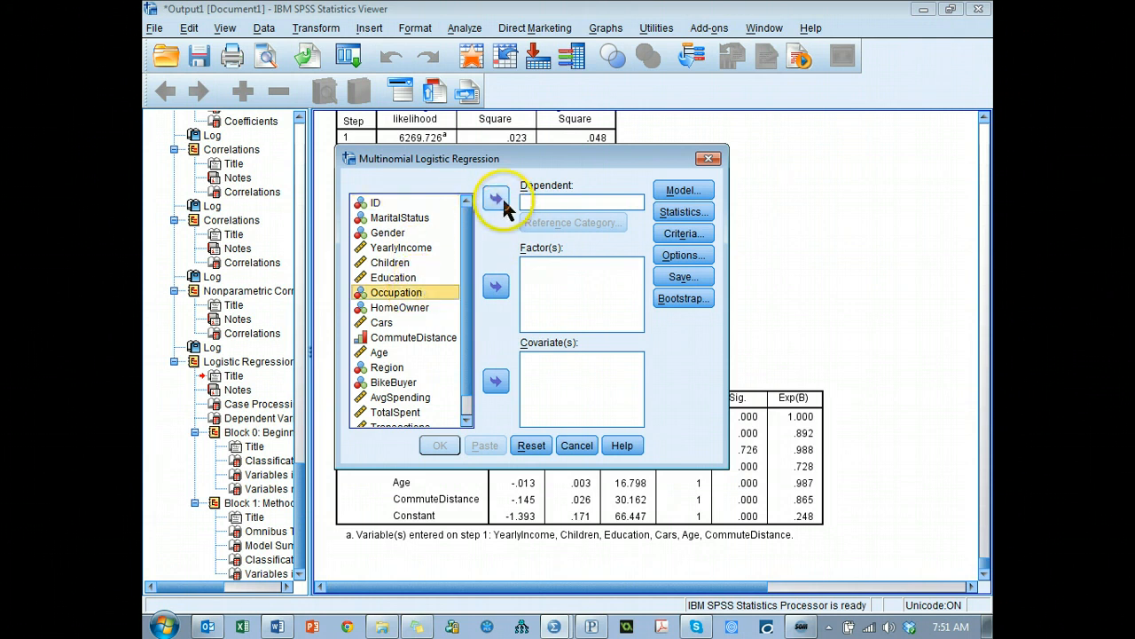
pyautogui.click(496, 198)
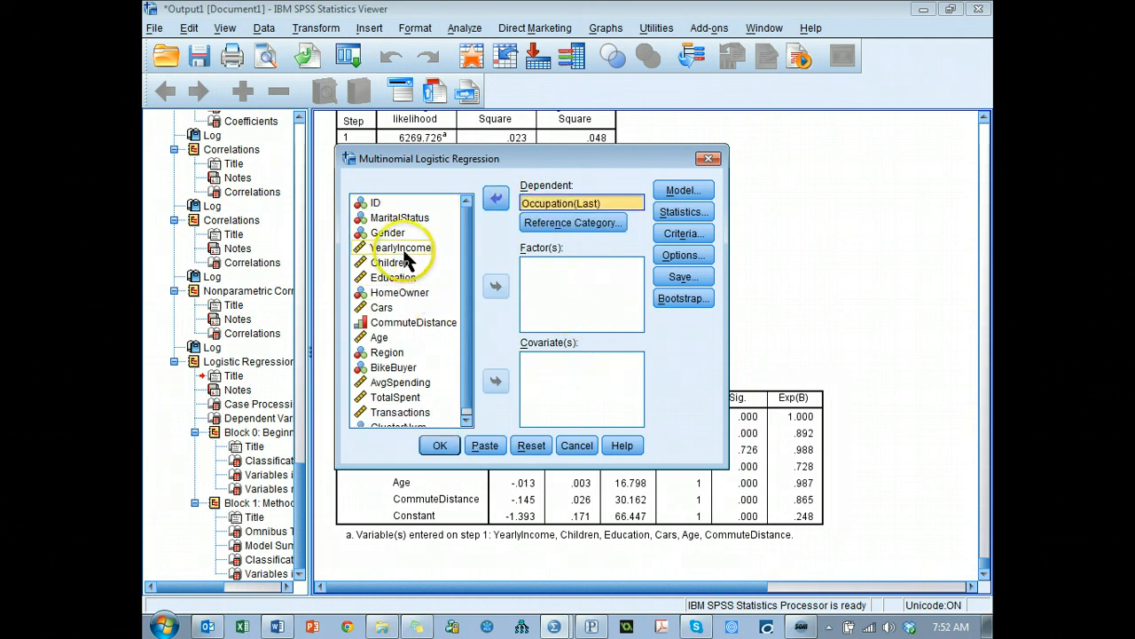
# - Add YearlyIncome, CommuteDistance and Cars as factors of the multinomial logistic regression and run the analysis
pyautogui.click(435, 249)
pyautogui.click(496, 286)
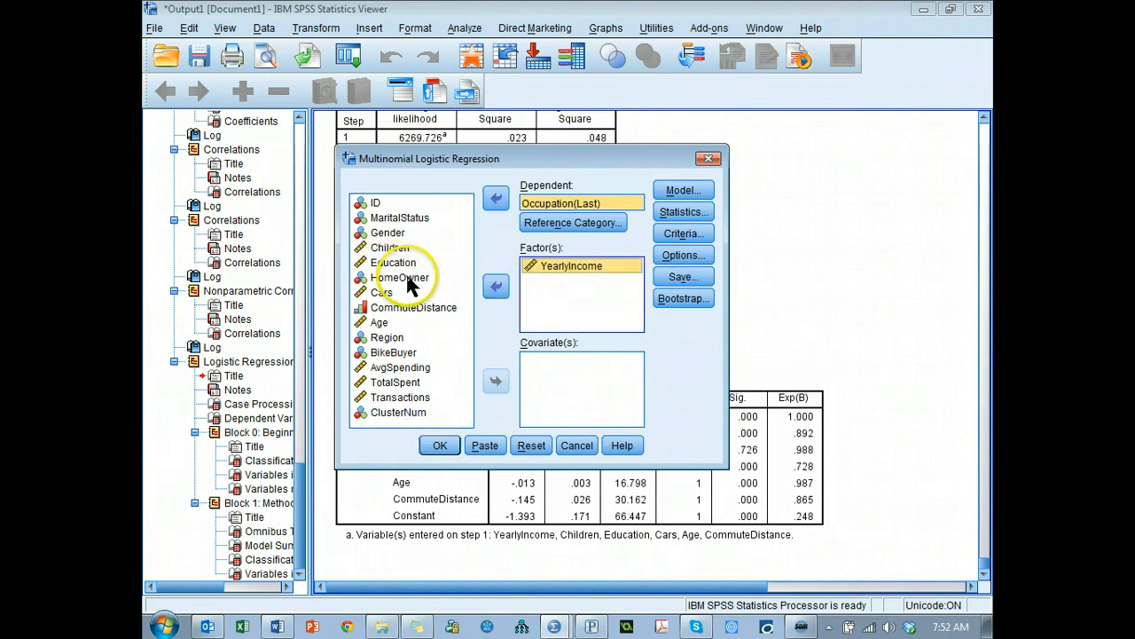
pyautogui.click(439, 308)
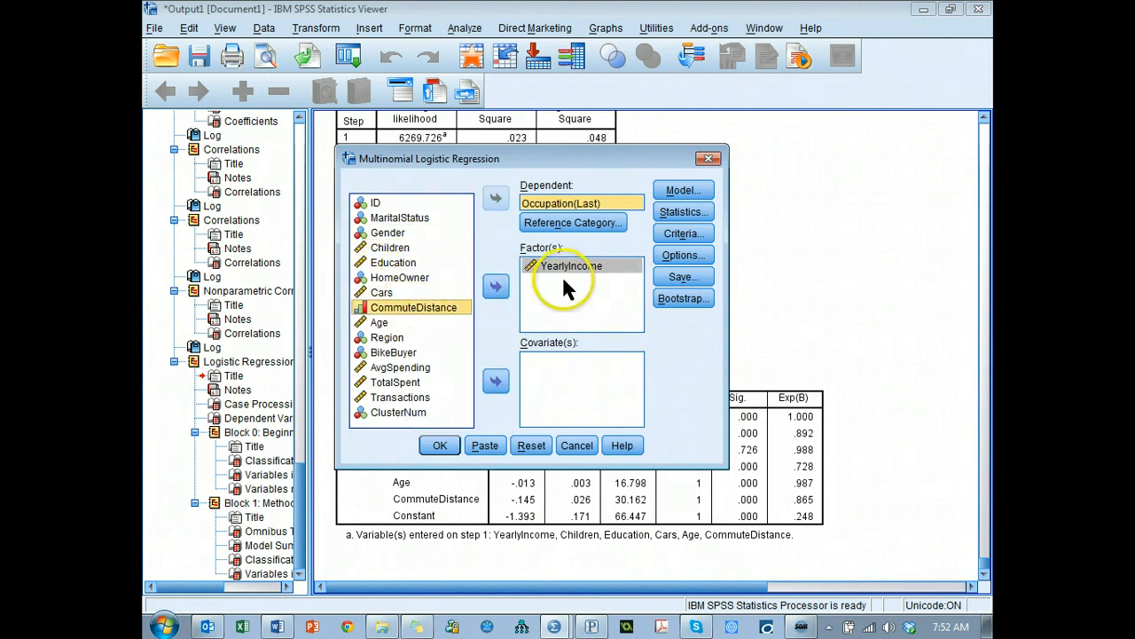
pyautogui.click(496, 285)
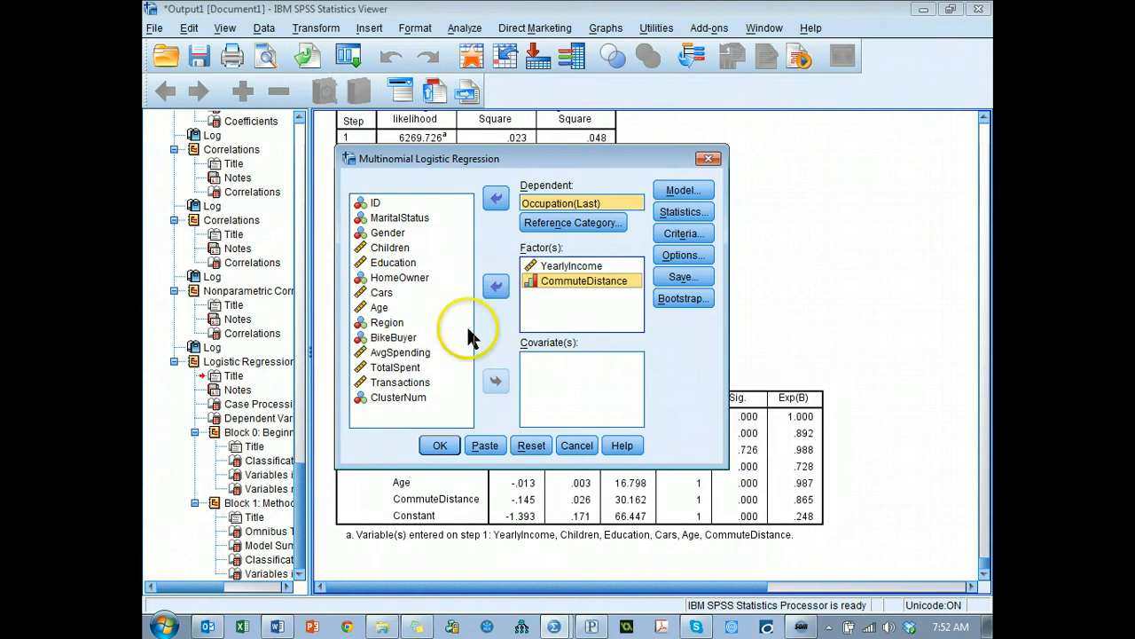
pyautogui.click(386, 292)
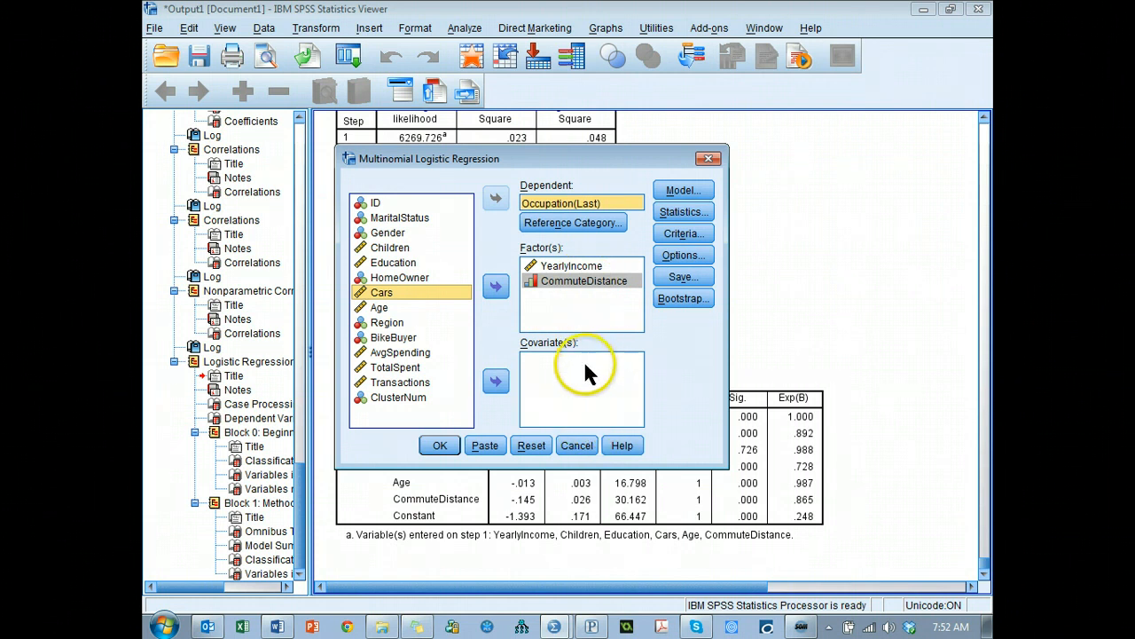
pyautogui.click(491, 296)
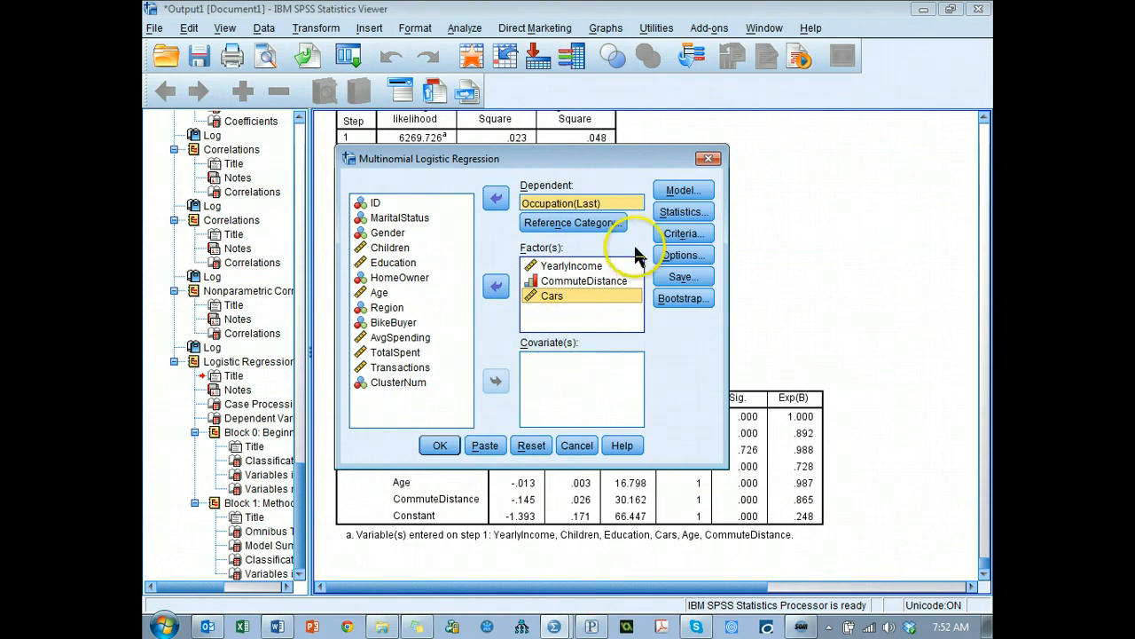
pyautogui.click(435, 449)
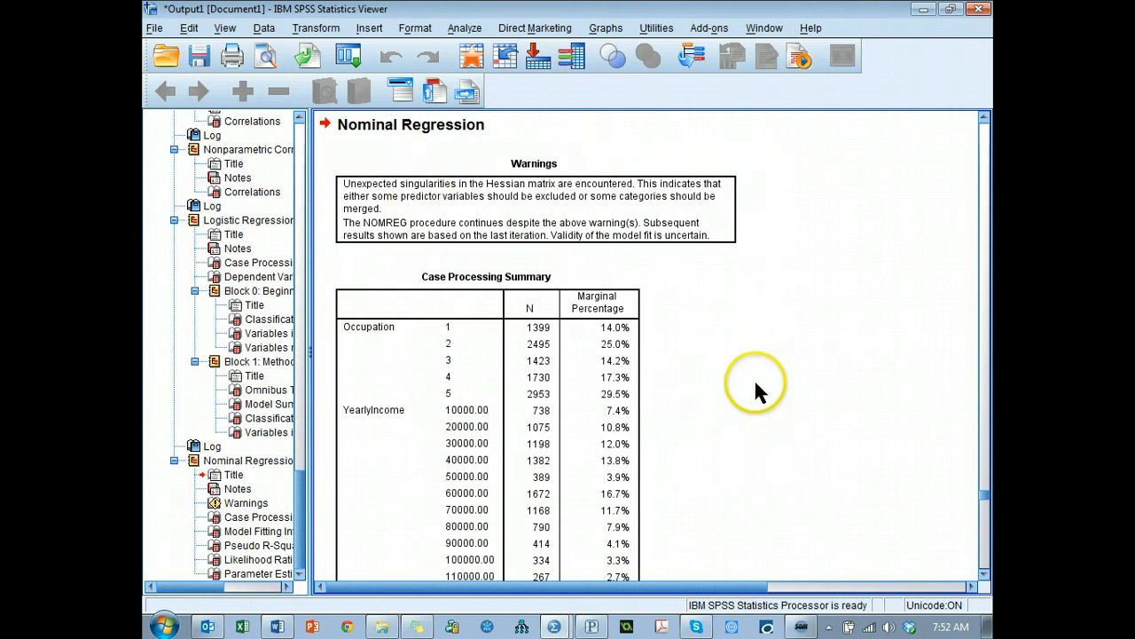
# - Examine the Nominal Regression output, focusing on the significance values in the Likelihood Ratio Tests and the Parameter Estimates per occupation
pyautogui.scroll(-10, 771, 403)
pyautogui.scroll(-3, 771, 399)
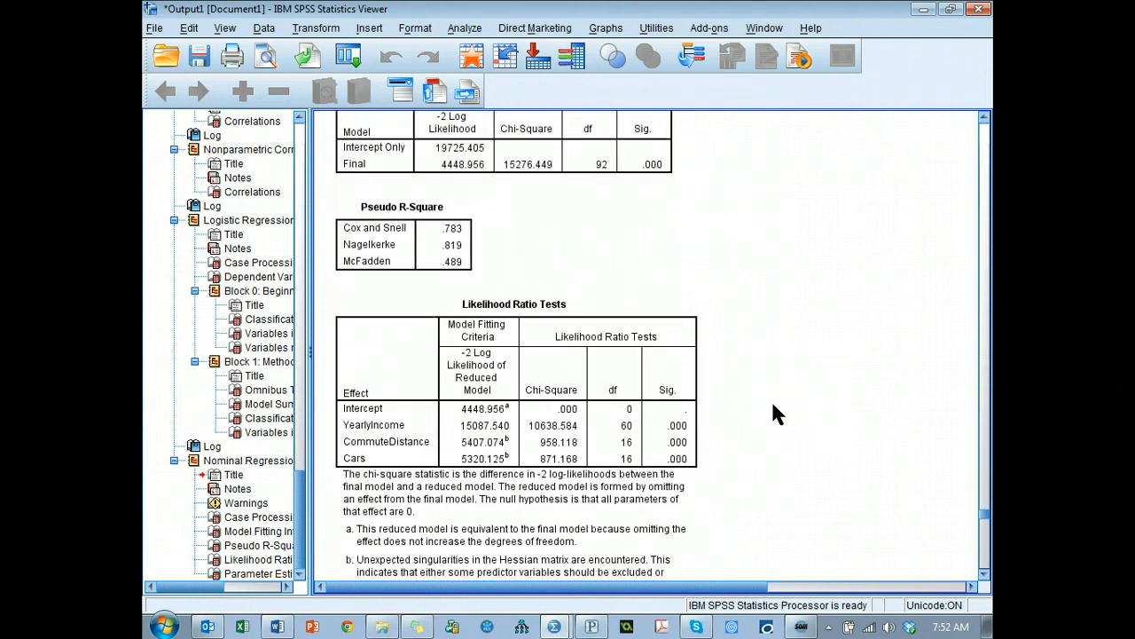
pyautogui.scroll(-5, 780, 395)
pyautogui.scroll(-15, 781, 404)
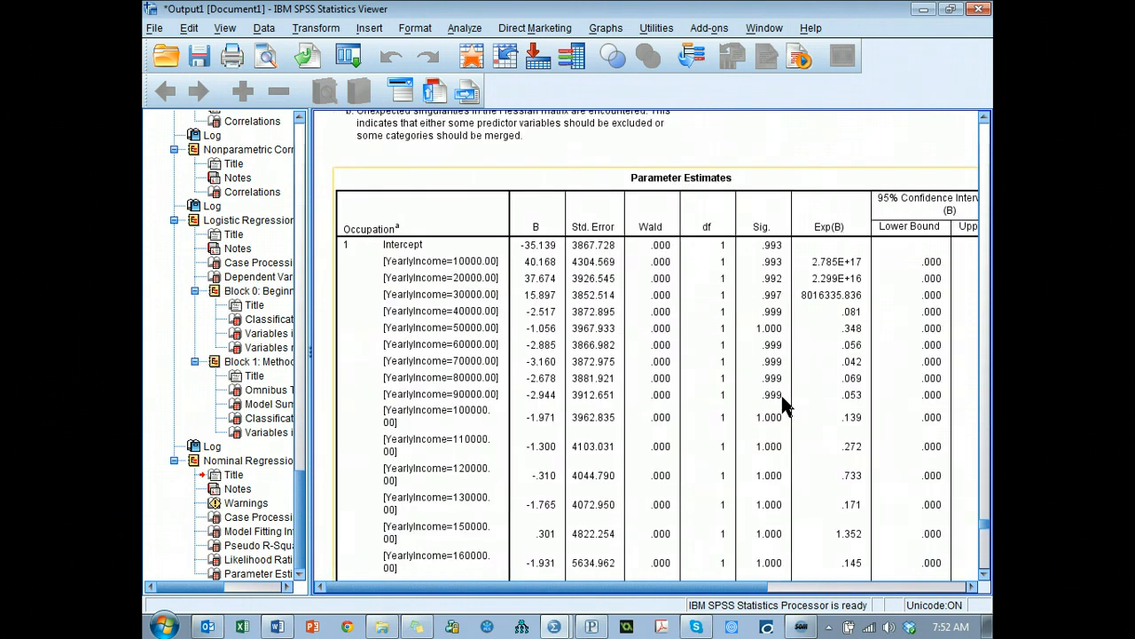
pyautogui.scroll(-5, 785, 408)
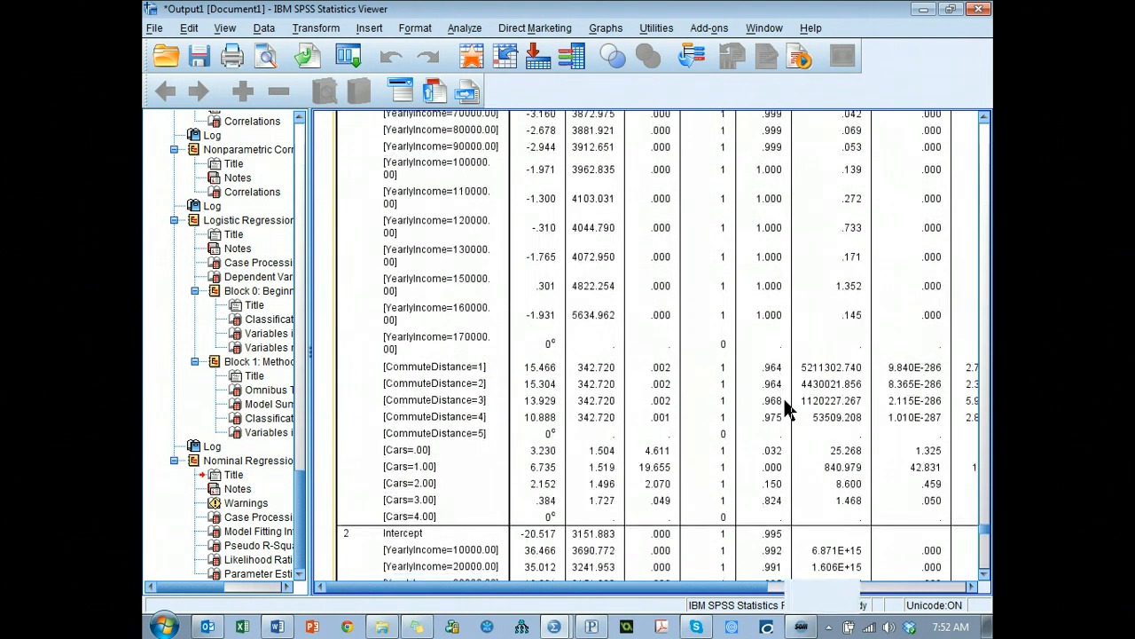
pyautogui.scroll(20, 785, 410)
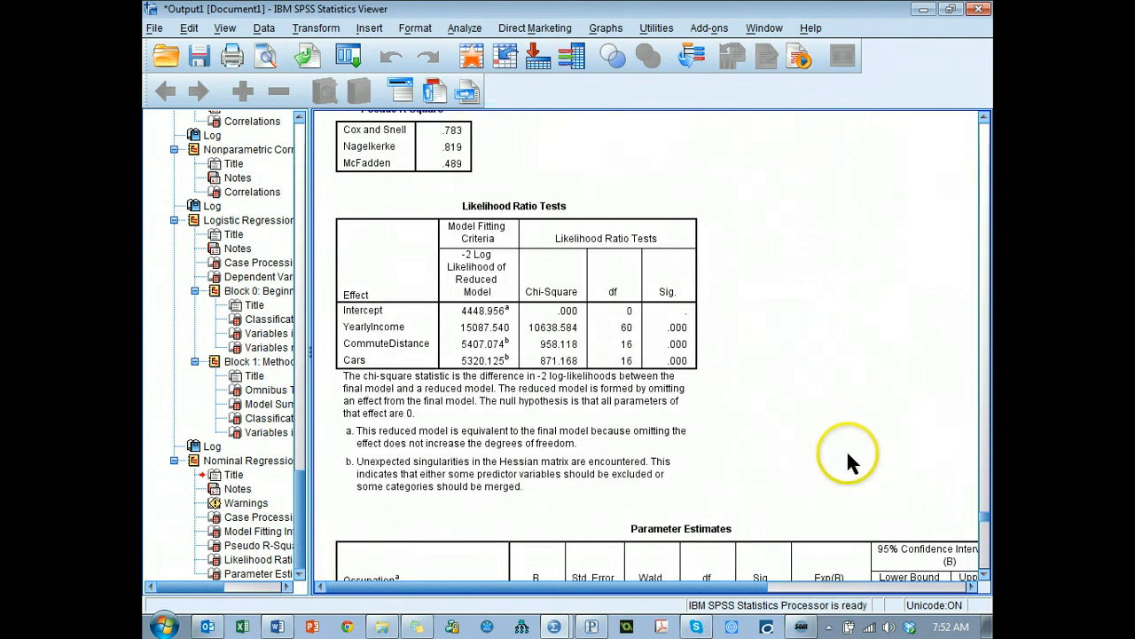
pyautogui.click(684, 394)
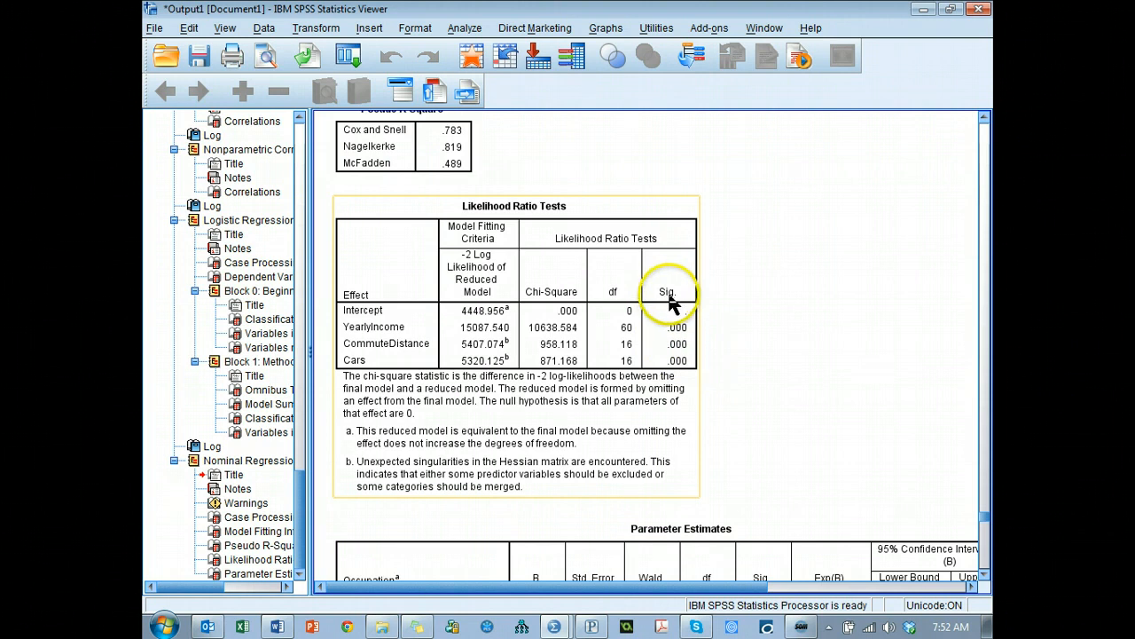
pyautogui.click(798, 433)
pyautogui.click(507, 342)
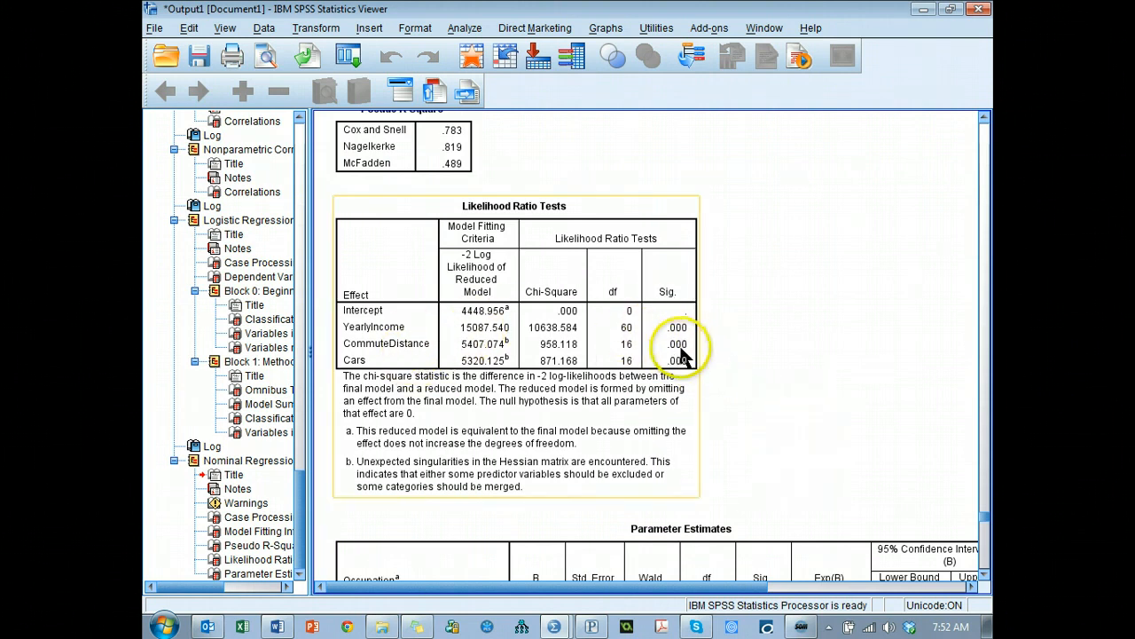
pyautogui.click(727, 383)
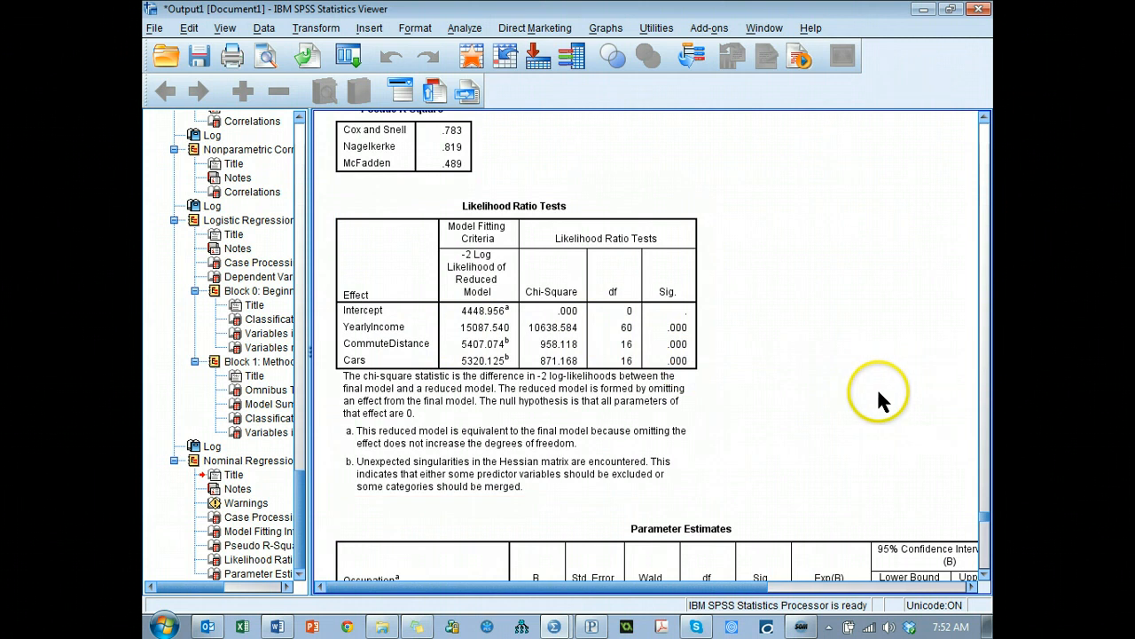
pyautogui.scroll(-7, 866, 391)
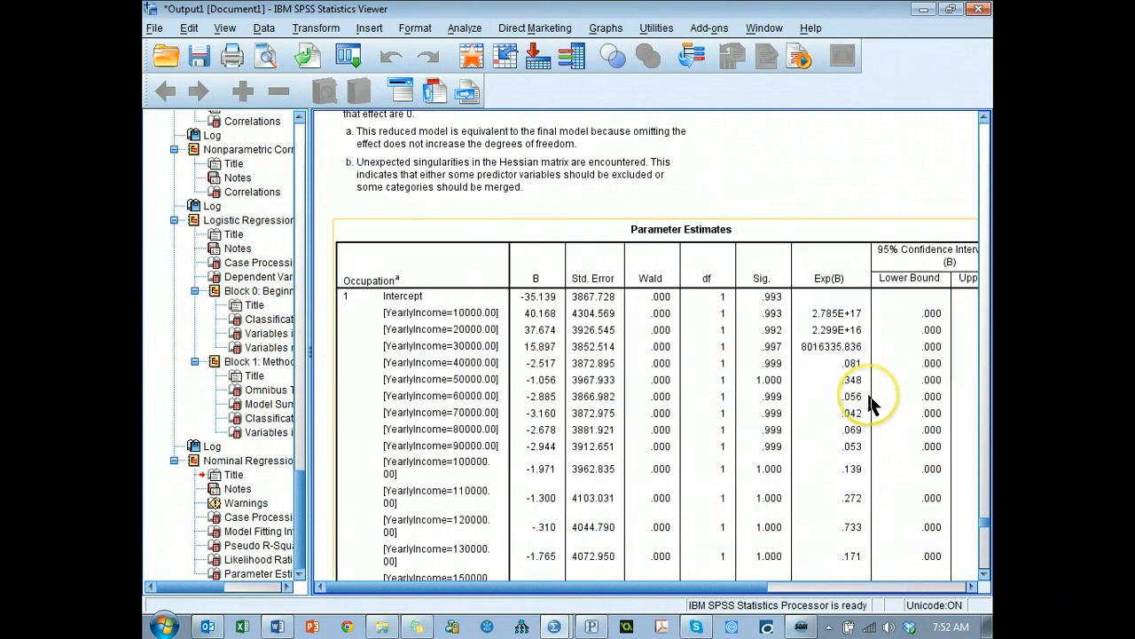
pyautogui.scroll(-2, 869, 399)
pyautogui.scroll(-6, 869, 402)
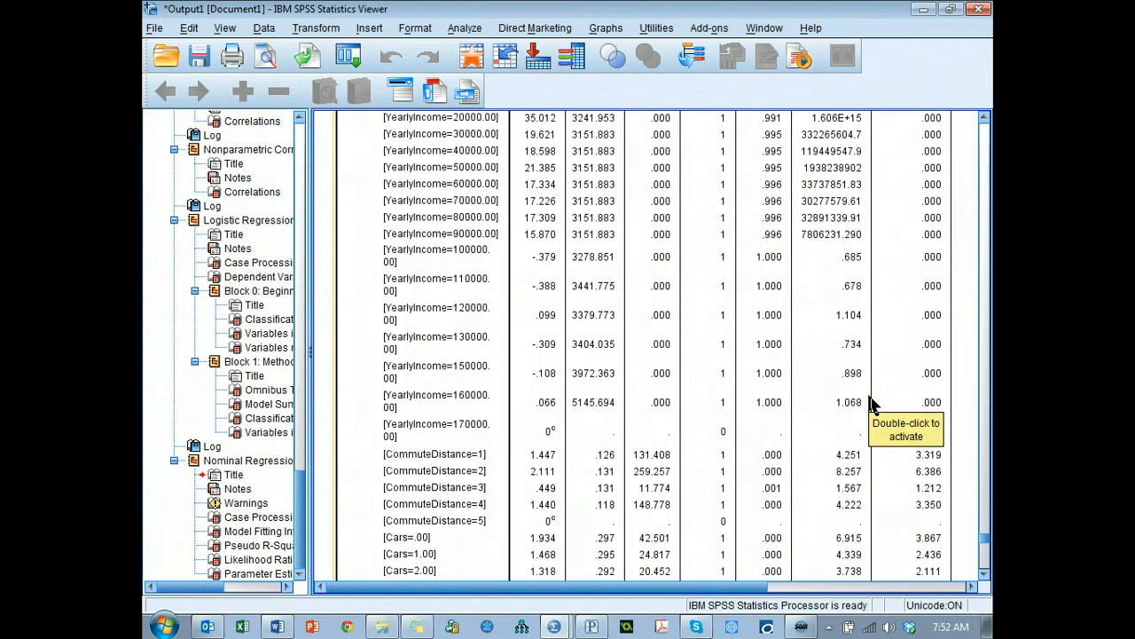
pyautogui.scroll(15, 864, 402)
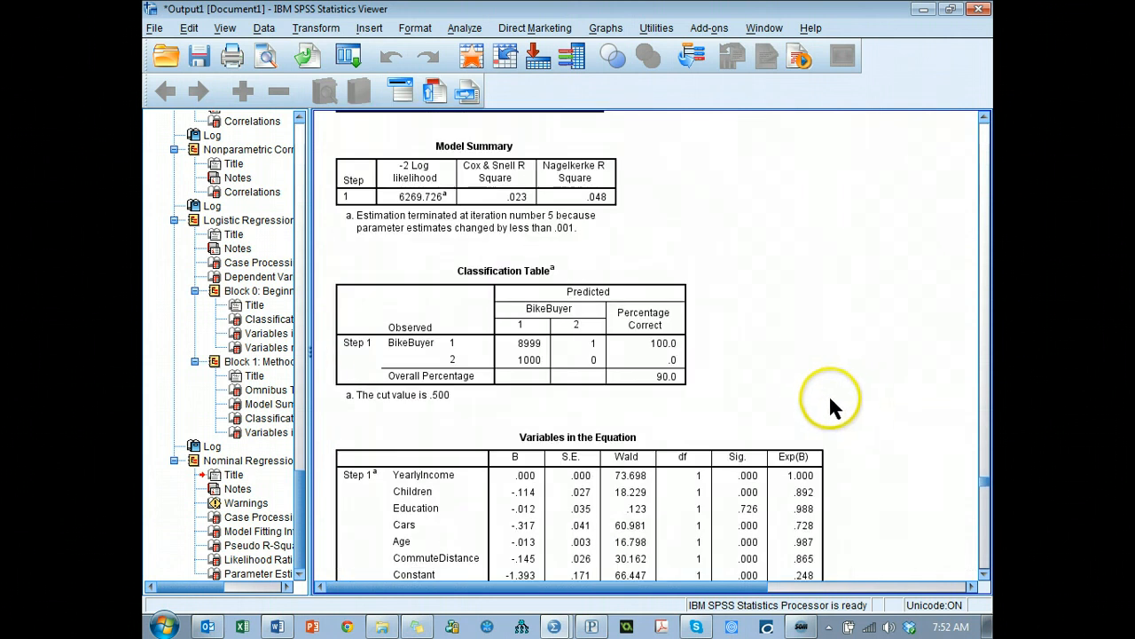
# - Review the Block 1 logistic regression tables, from Omnibus Tests to Variables in the Equation, and check the alumni workshop.docx agenda in Word
pyautogui.scroll(-3, 800, 381)
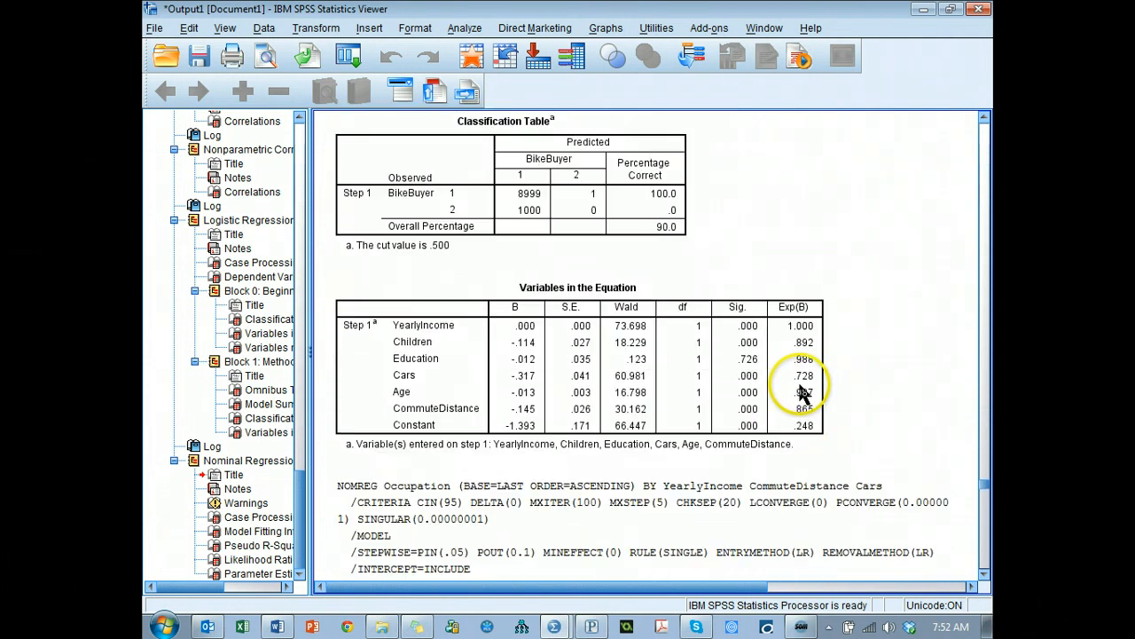
pyautogui.scroll(2, 844, 395)
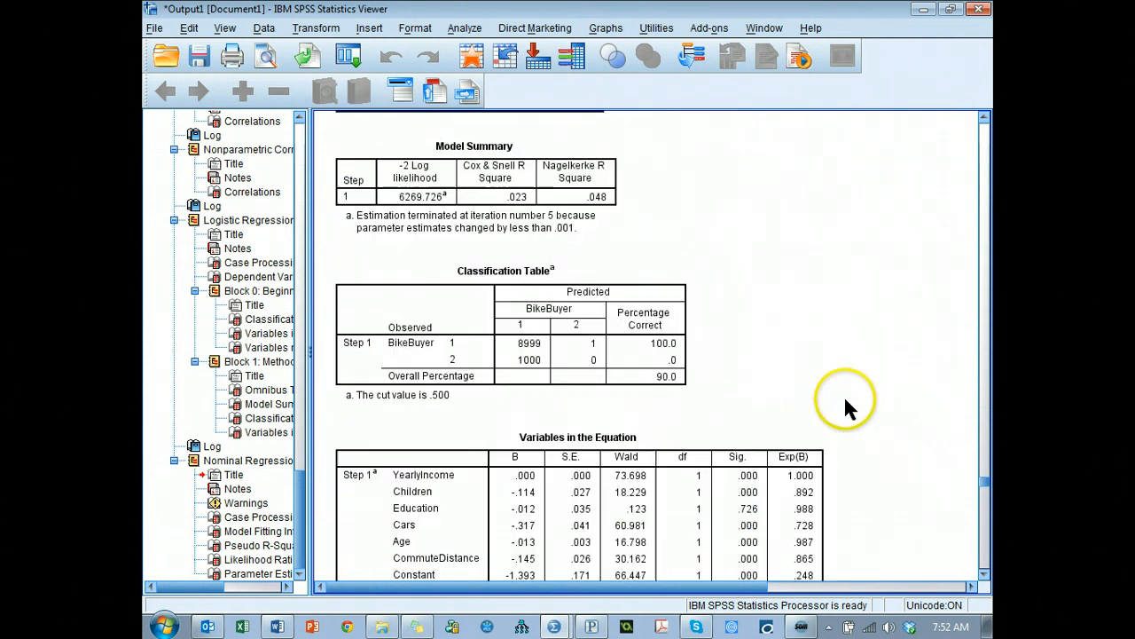
pyautogui.scroll(4, 873, 430)
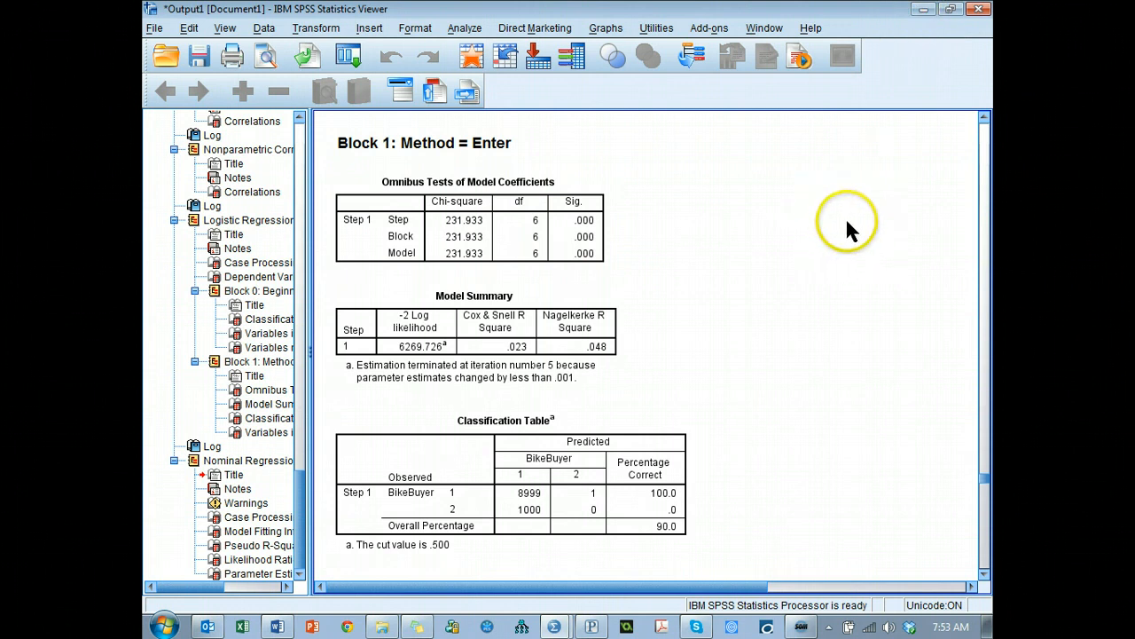
pyautogui.hotkey('alt', 'Tab')
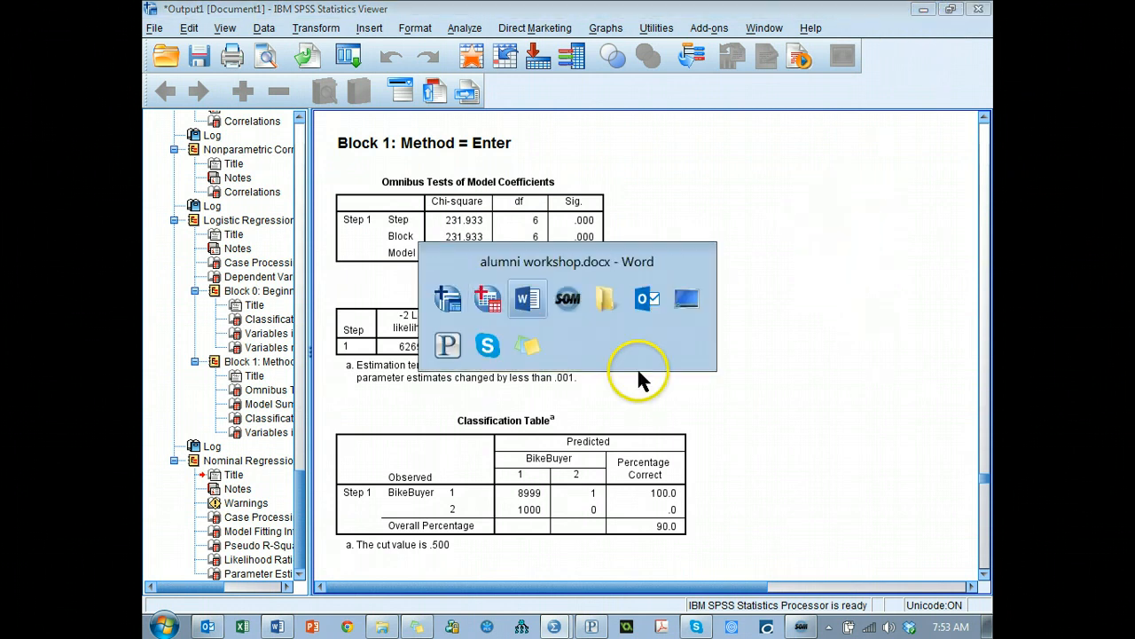
pyautogui.click(639, 362)
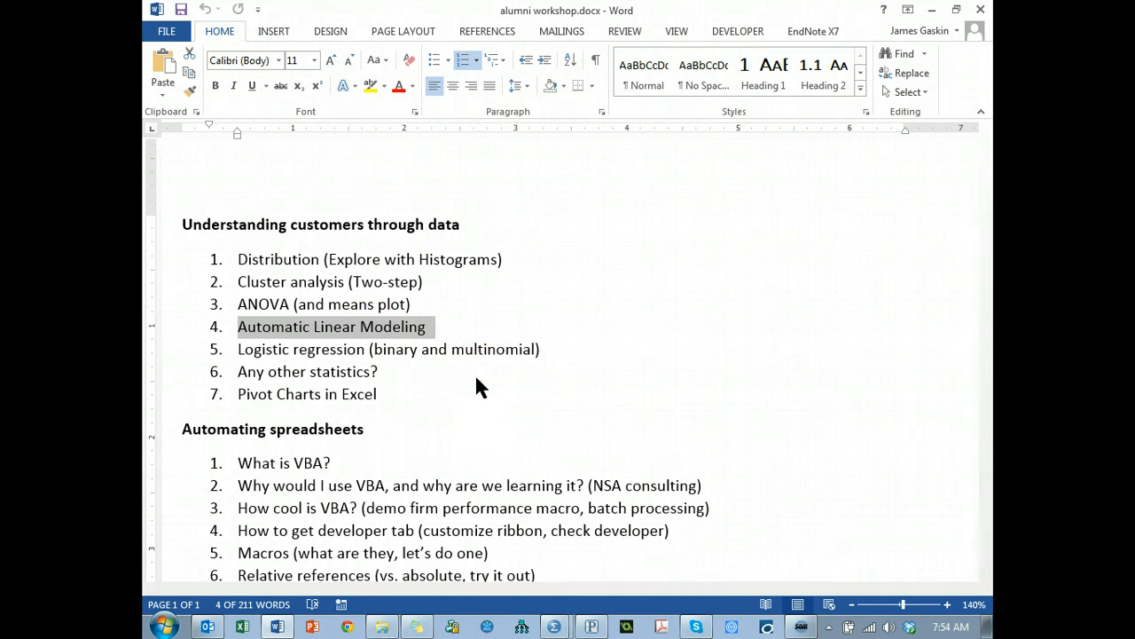
# - Return to the SPSS output and view the Probit regression dialog, closing it without running an analysis
pyautogui.hotkey('alt', 'Tab')
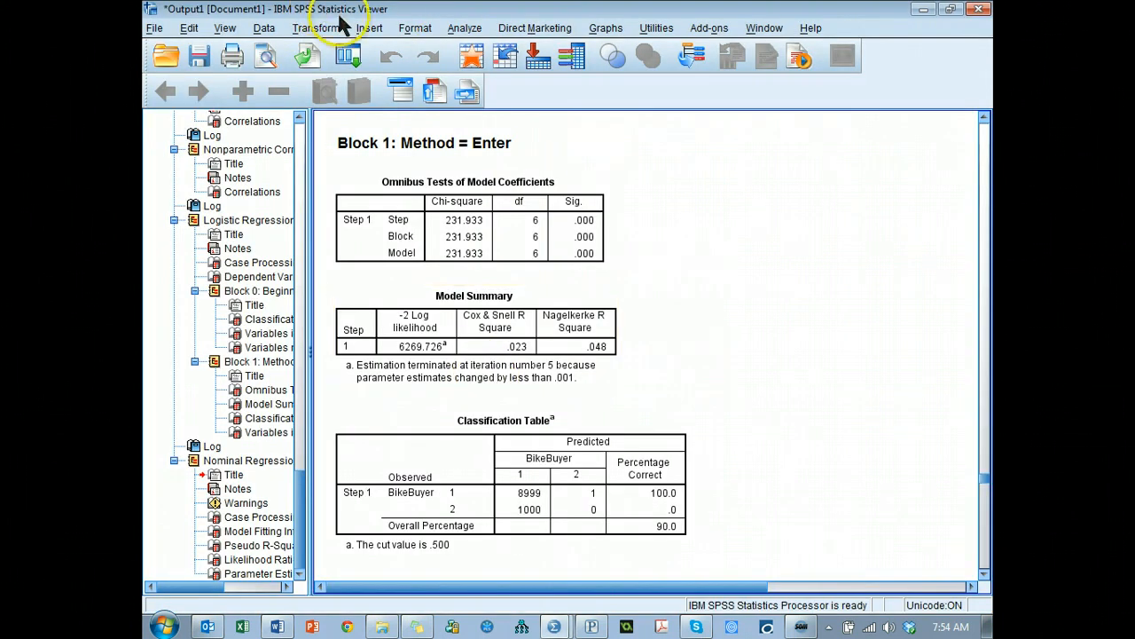
pyautogui.click(457, 30)
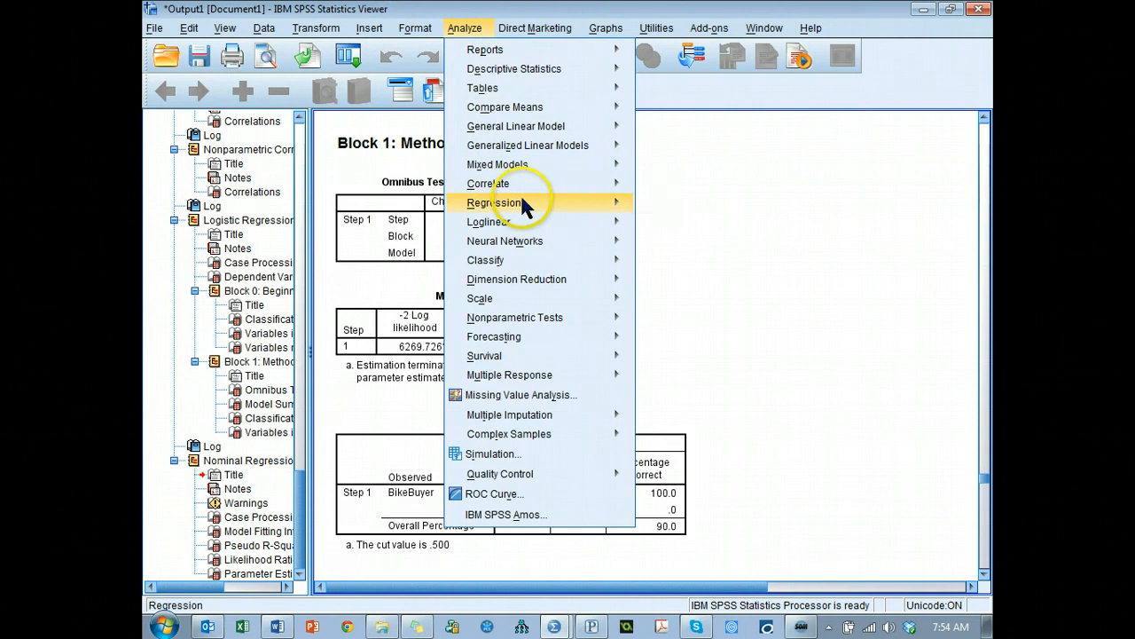
pyautogui.moveTo(578, 202)
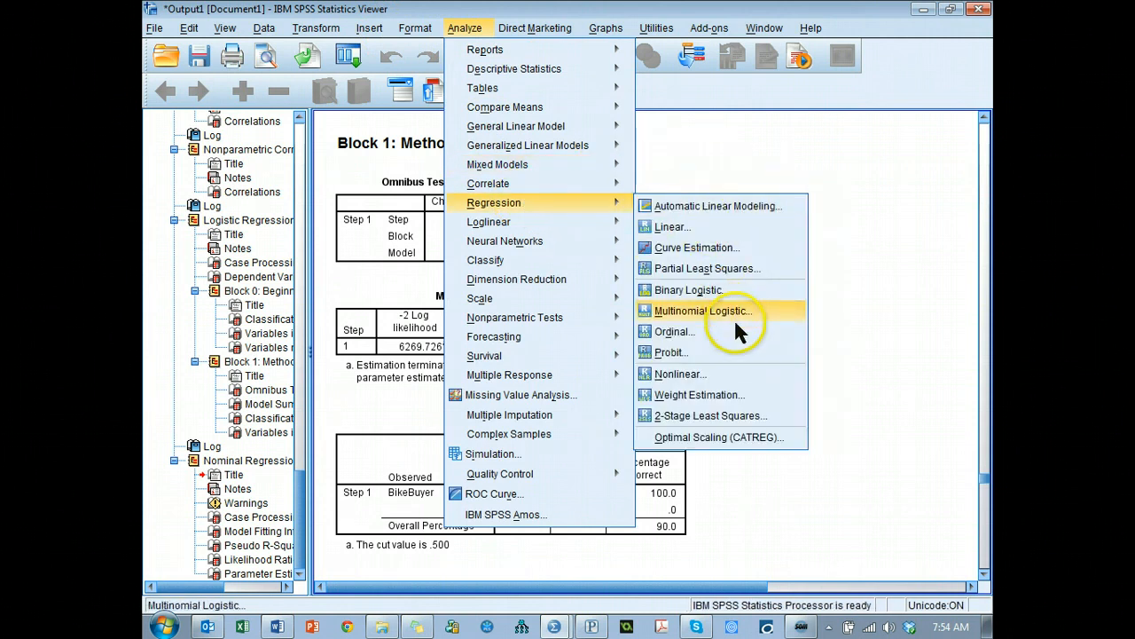
pyautogui.click(731, 352)
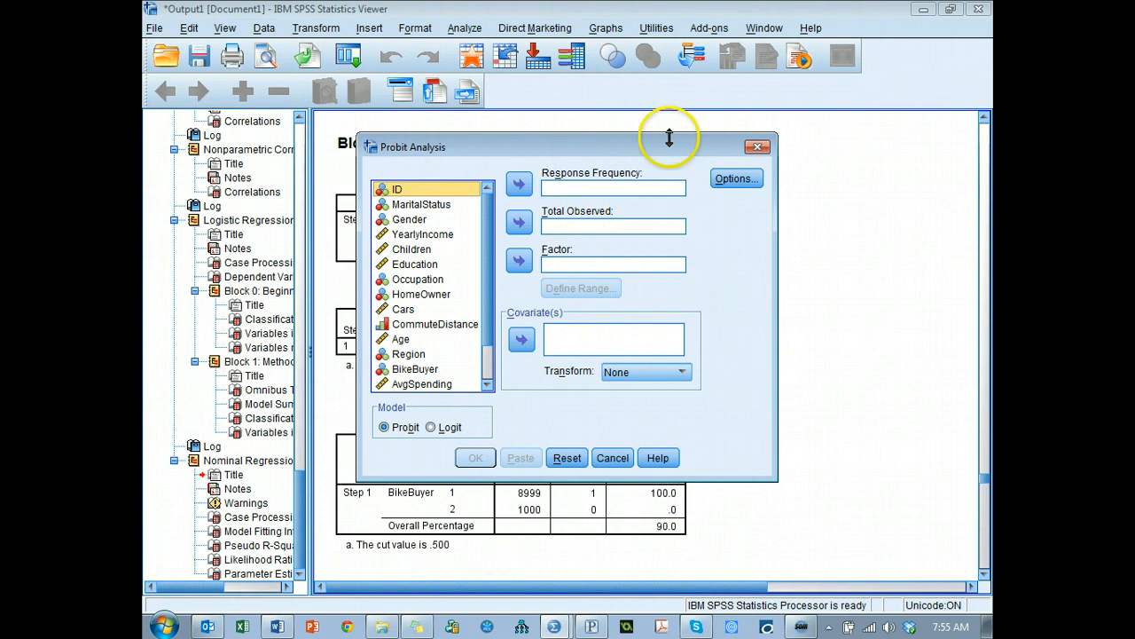
pyautogui.moveTo(674, 152)
pyautogui.mouseDown()
pyautogui.moveTo(689, 151)
pyautogui.moveTo(683, 135)
pyautogui.mouseUp()
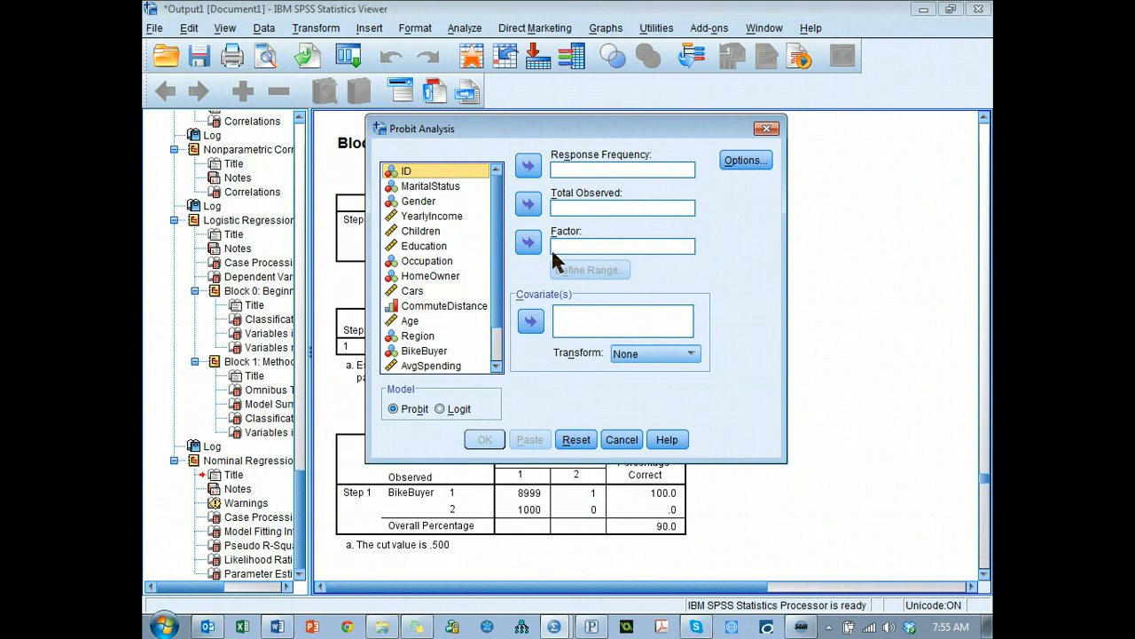
pyautogui.click(766, 128)
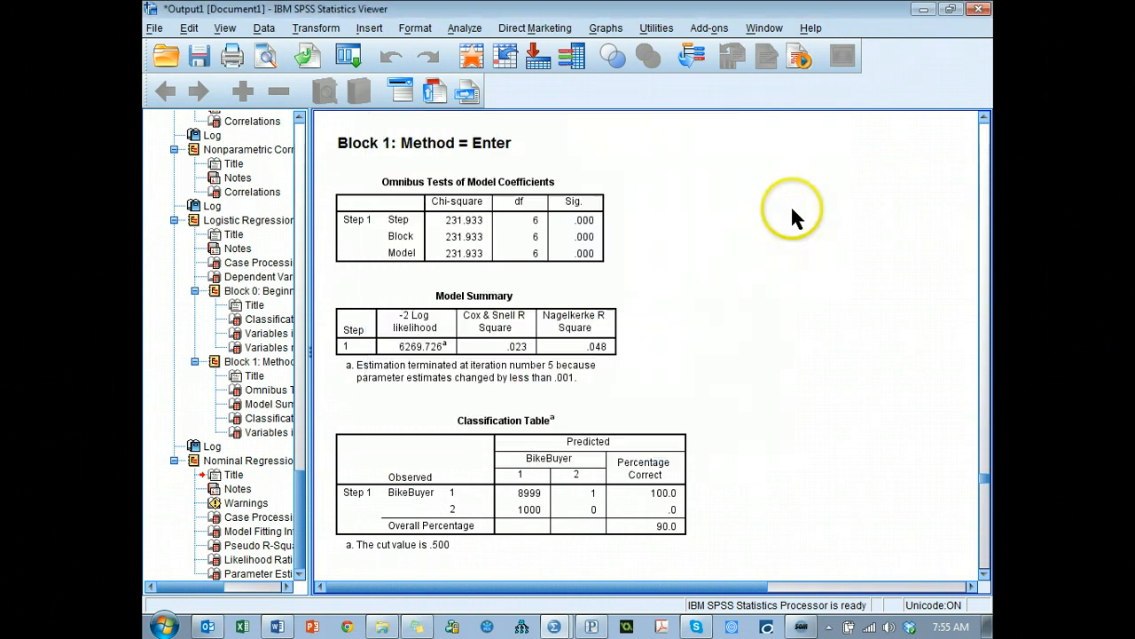
pyautogui.hotkey('alt', 'Tab')
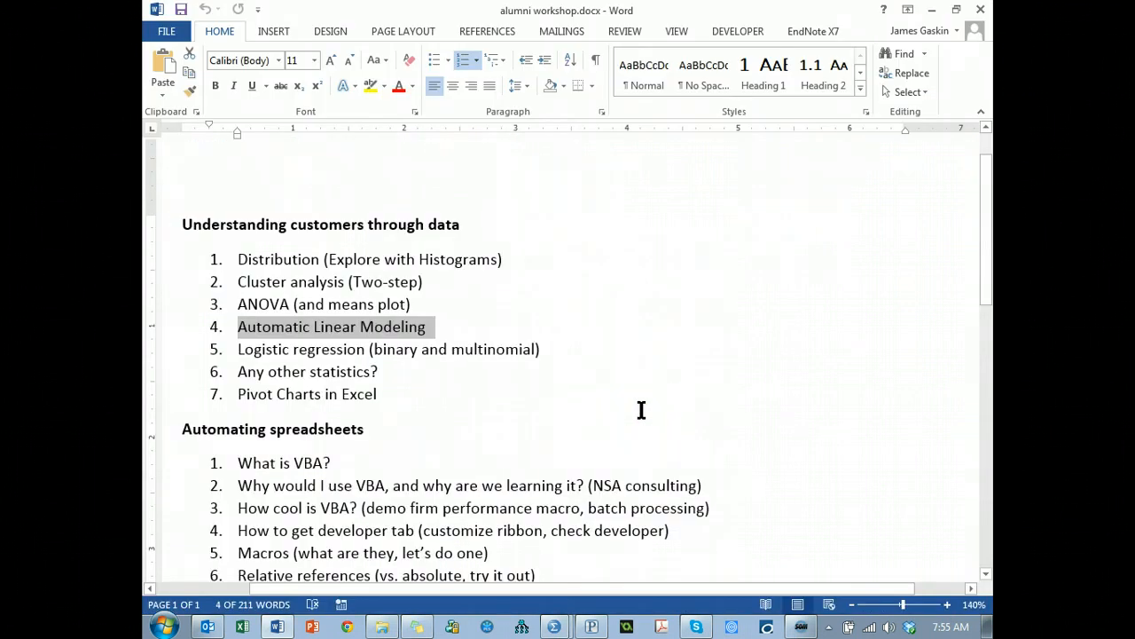
pyautogui.hotkey('alt', 'Tab')
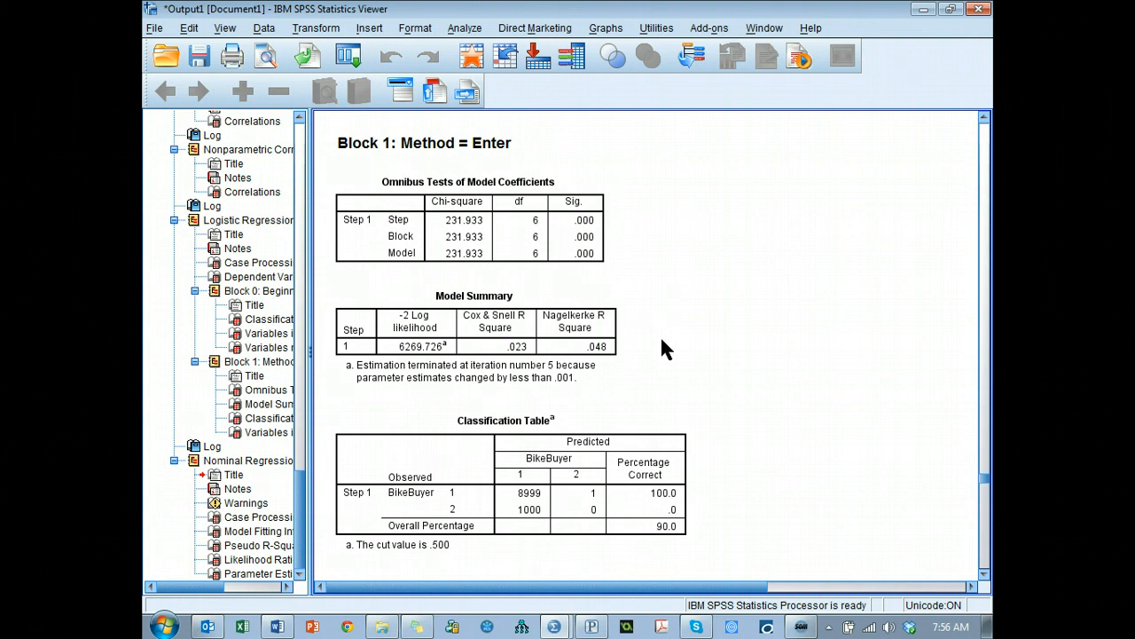
pyautogui.hotkey('alt', 'Tab')
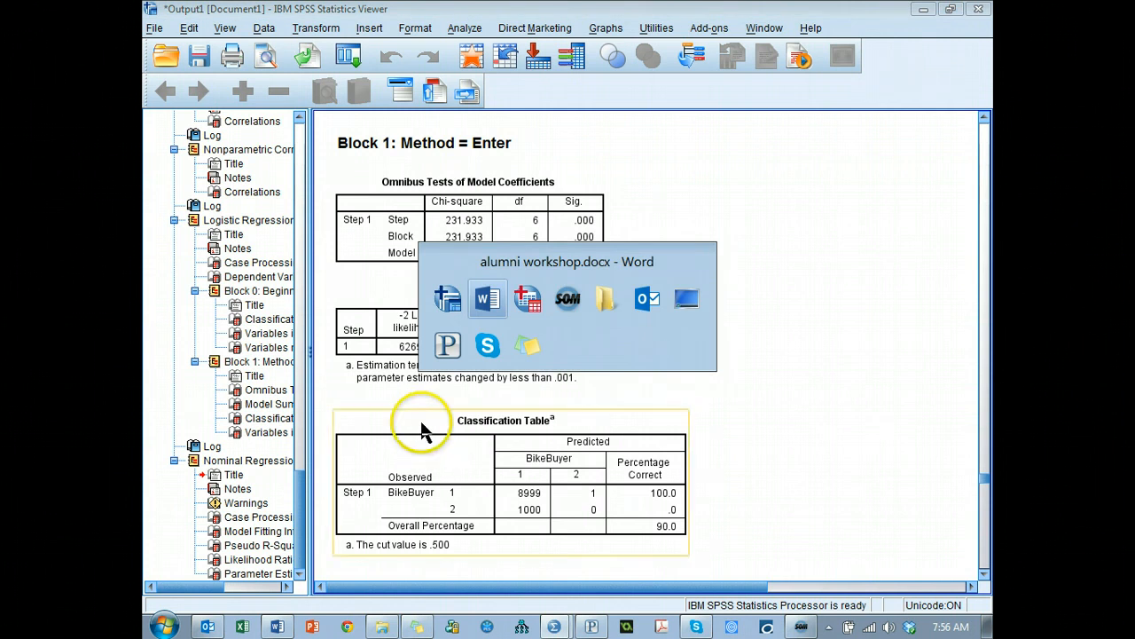
pyautogui.click(346, 627)
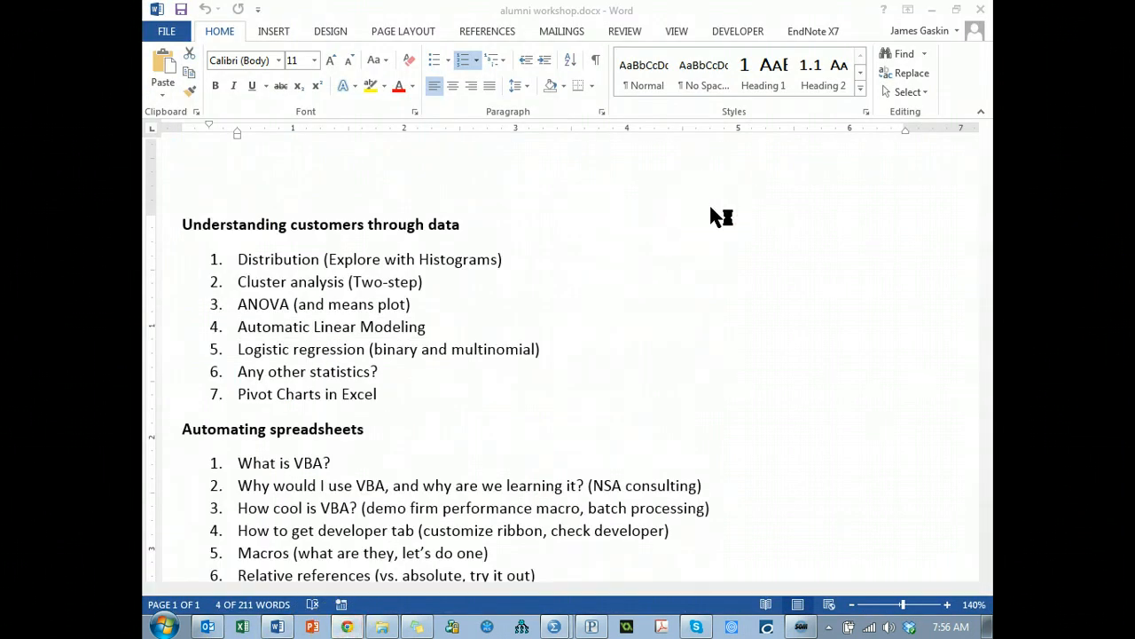
pyautogui.write('youtube.com')
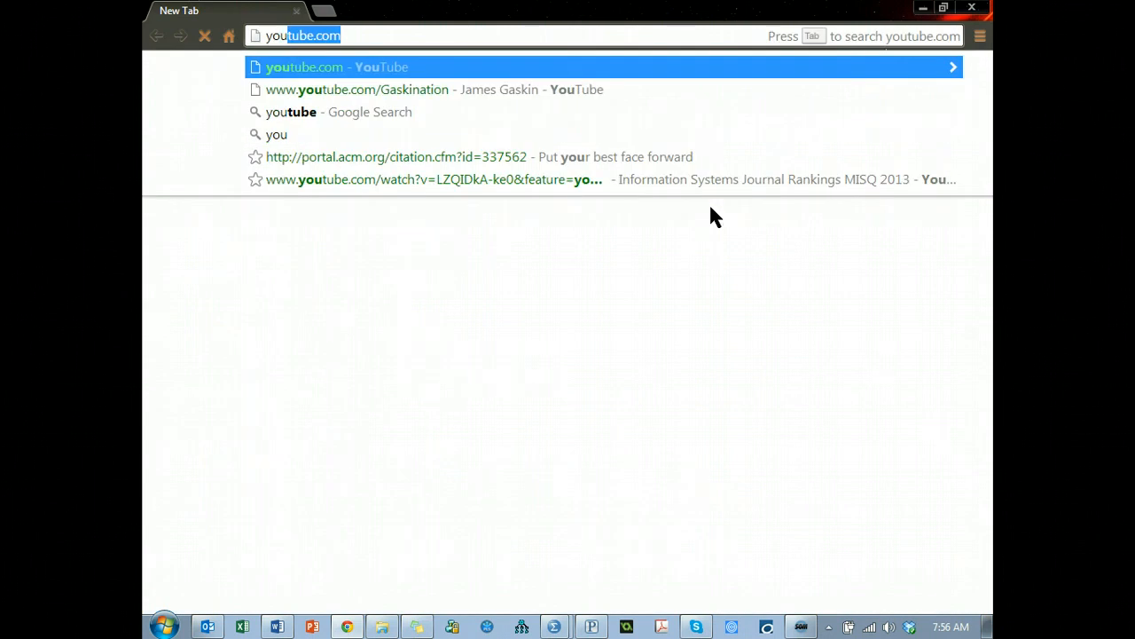
pyautogui.press('Down')
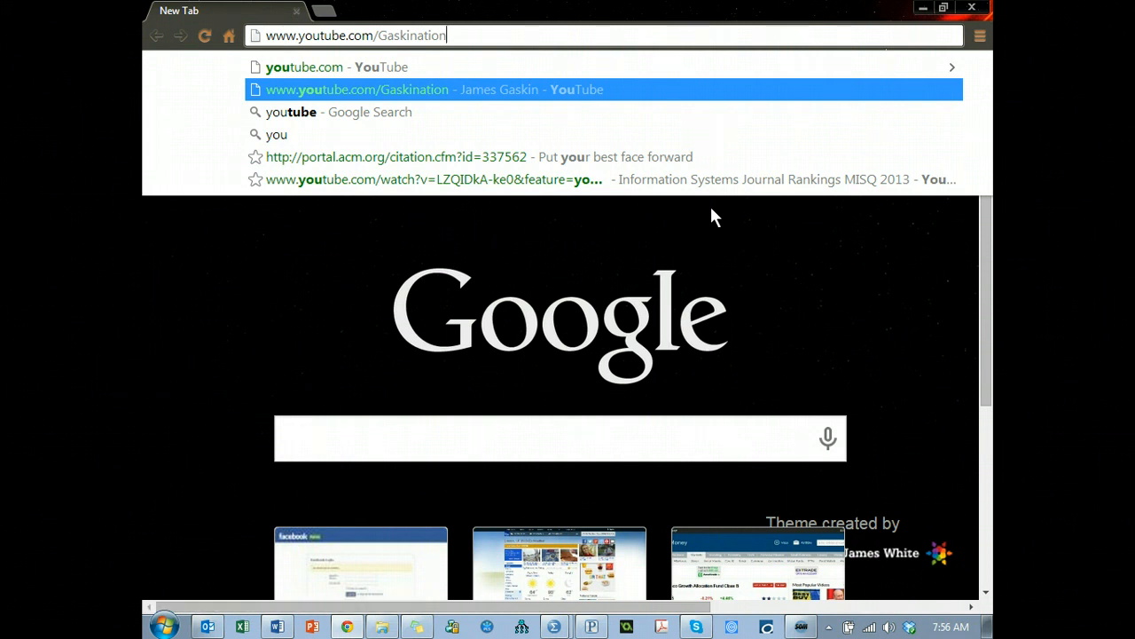
pyautogui.press('Return')
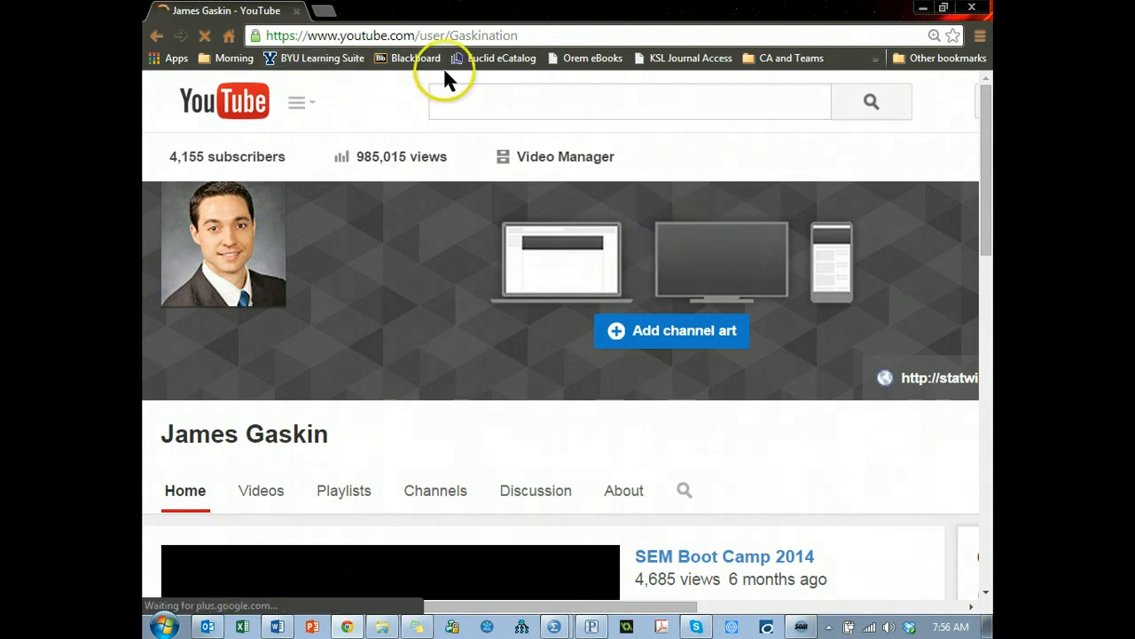
# - Look over the YouTube channel's address and home page, including the featured video and uploads
pyautogui.moveTo(523, 36); pyautogui.dragTo(487, 31)
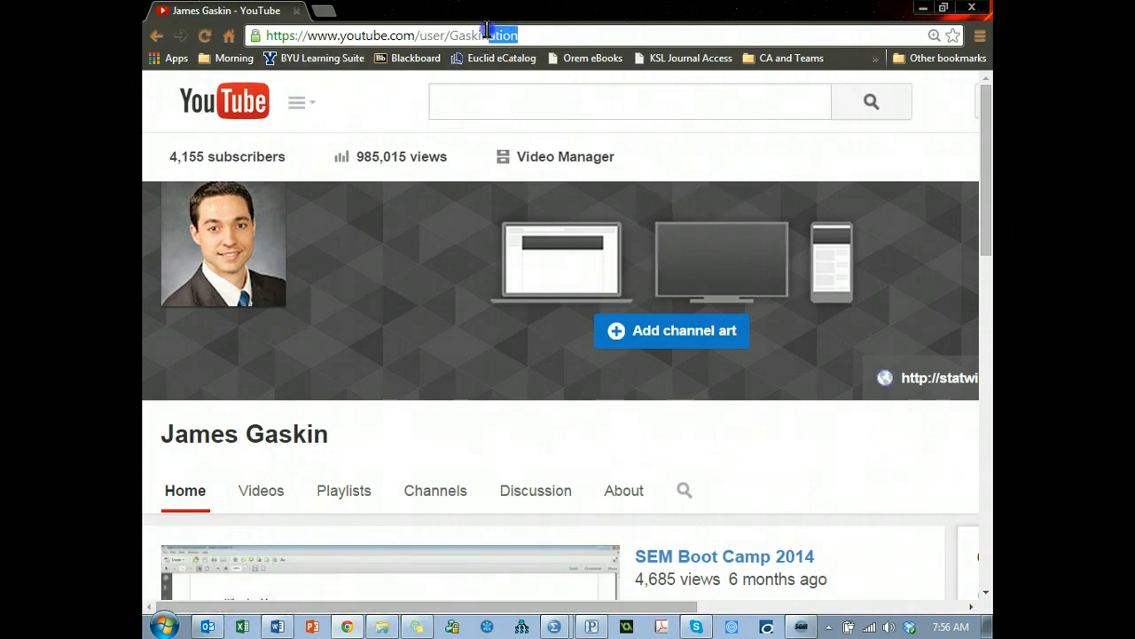
pyautogui.click(588, 36)
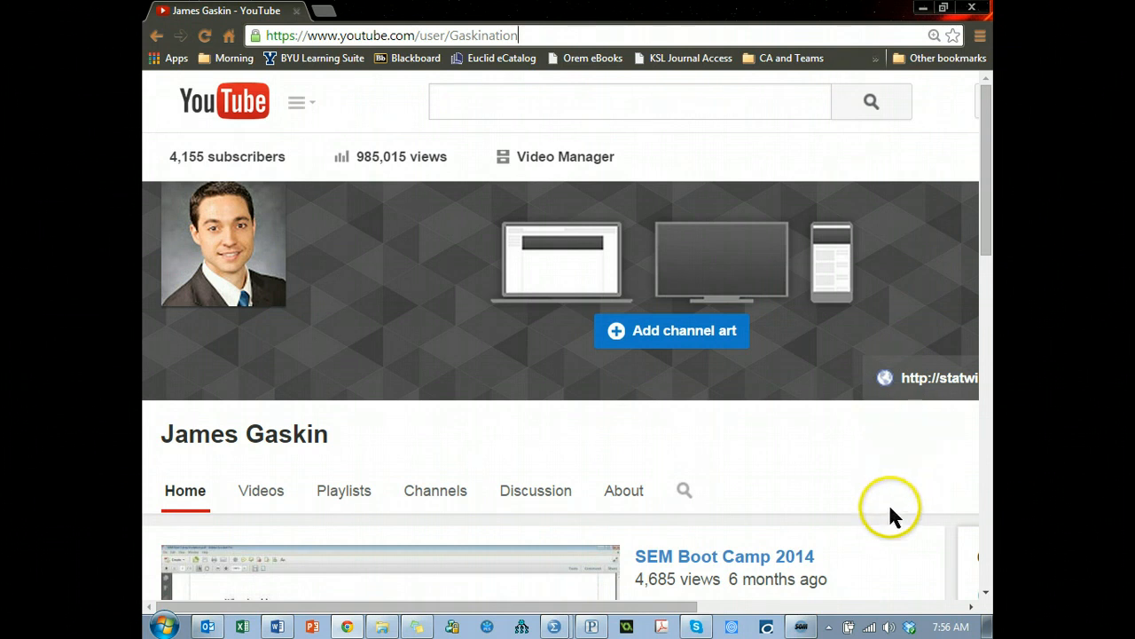
pyautogui.moveTo(878, 573)
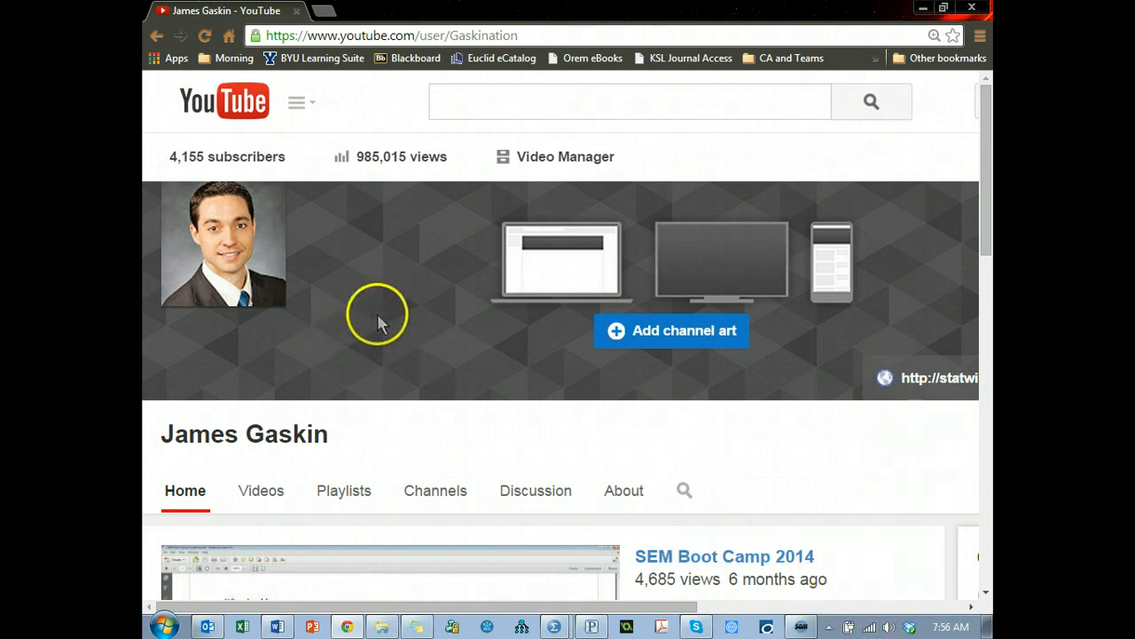
pyautogui.scroll(-2, 733, 293)
pyautogui.scroll(2, 723, 293)
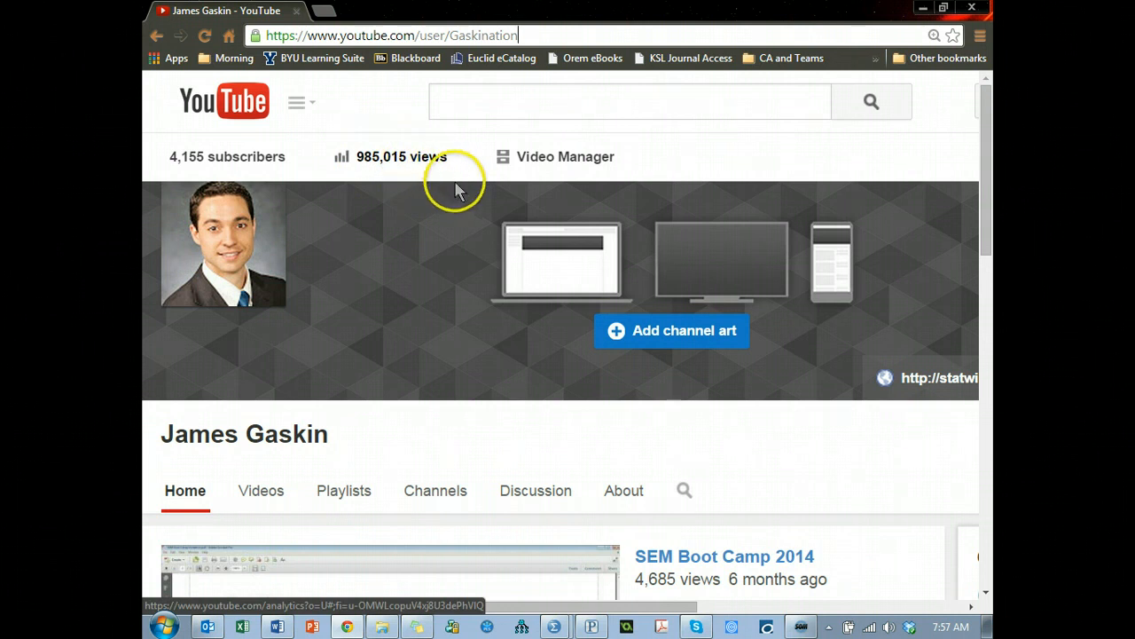
pyautogui.scroll(-4, 482, 284)
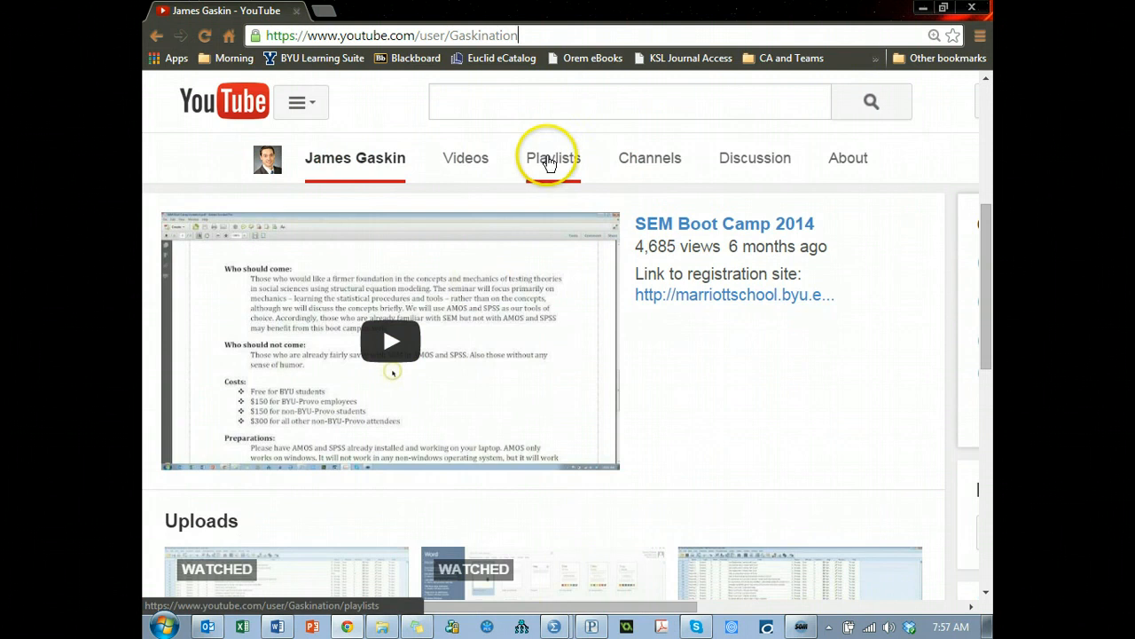
pyautogui.scroll(4, 762, 355)
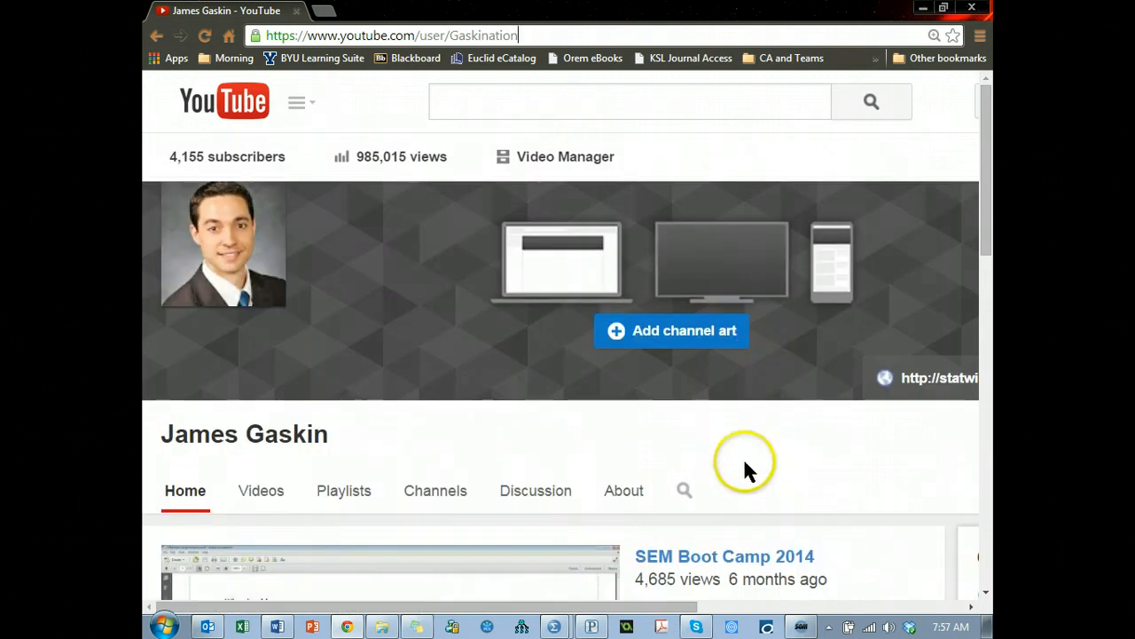
# - Search within the channel for "mediation"
pyautogui.click(682, 498)
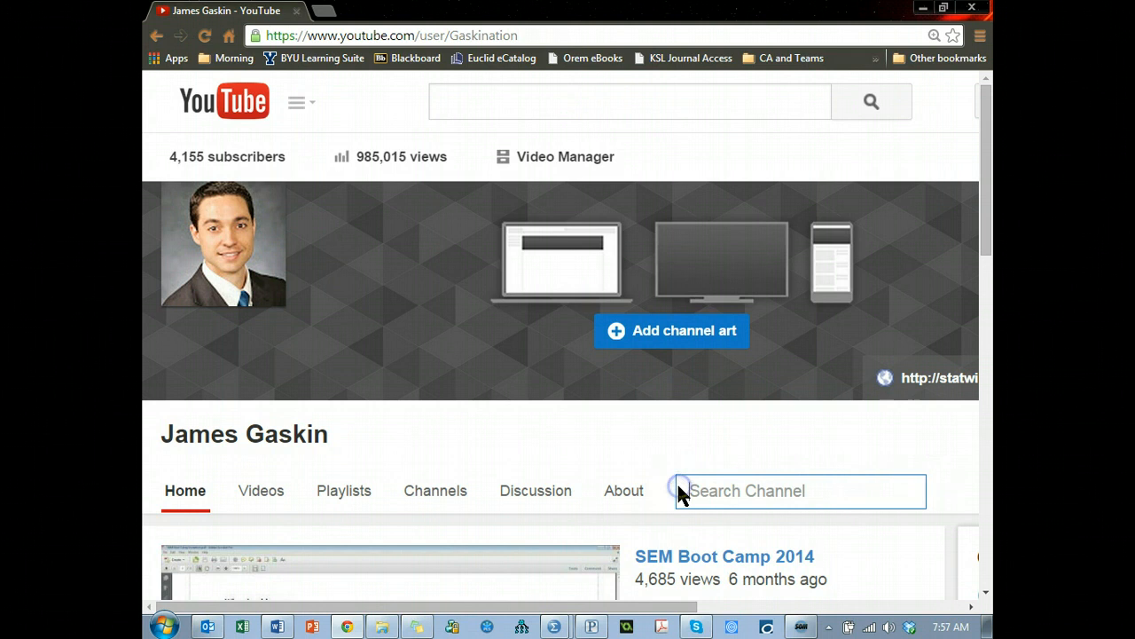
pyautogui.write(',')
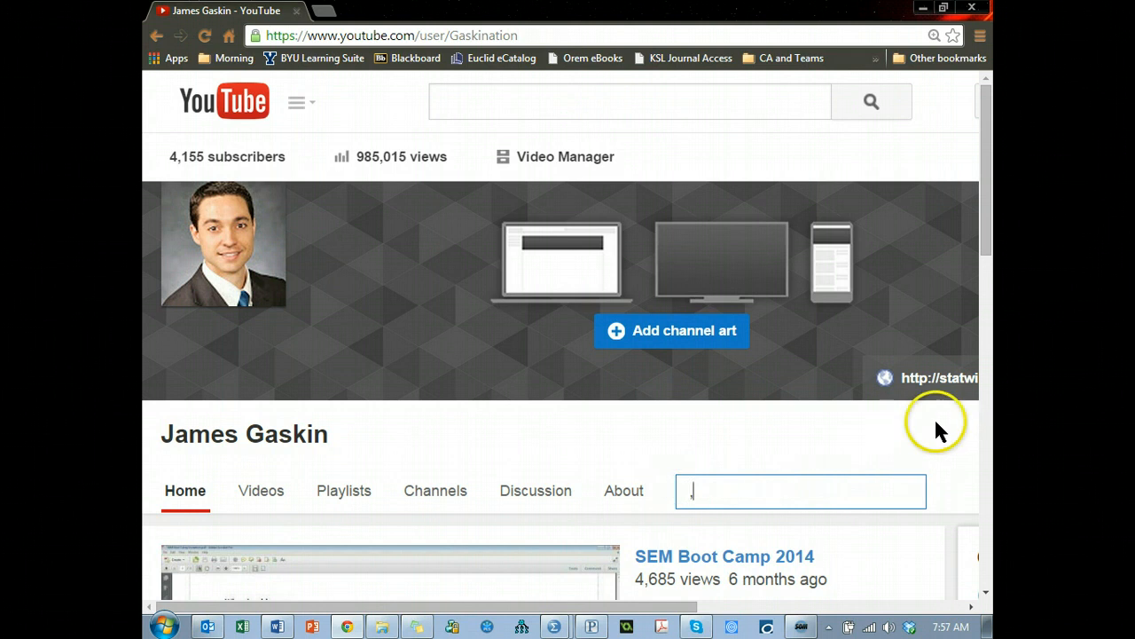
pyautogui.write('mediatio')
pyautogui.press('BackSpace')
pyautogui.press('BackSpace')
pyautogui.press('BackSpace')
pyautogui.press('BackSpace')
pyautogui.press('BackSpace')
pyautogui.press('BackSpace')
pyautogui.press('BackSpace')
pyautogui.press('BackSpace')
pyautogui.press('BackSpace')
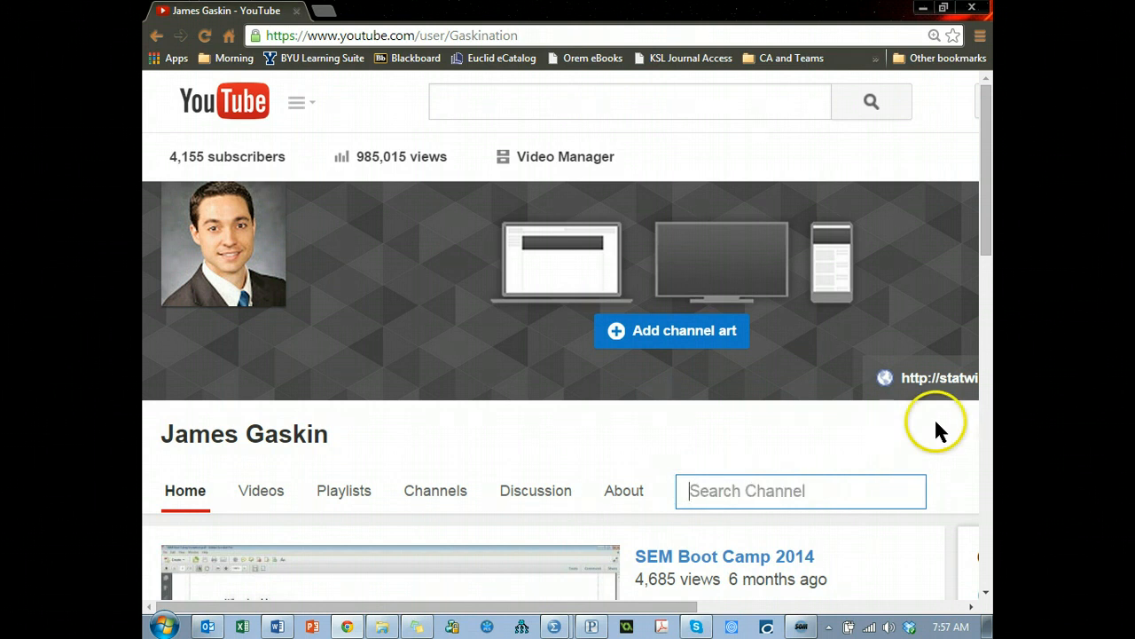
pyautogui.write('mediation')
pyautogui.press('Return')
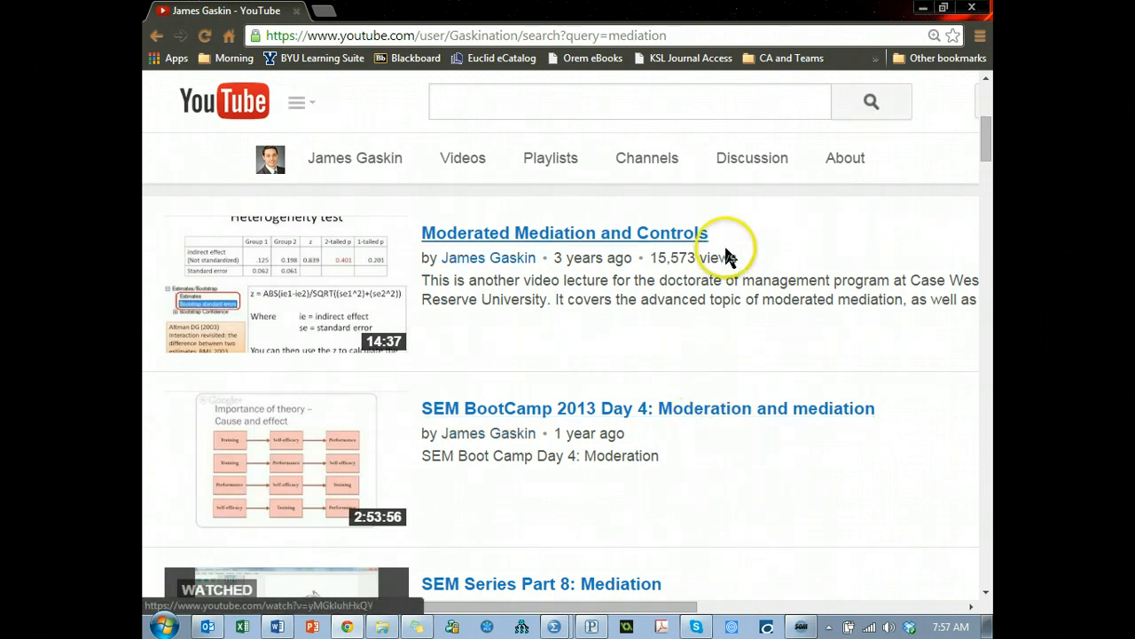
# - Look through the channel's mediation search results and close the YouTube page
pyautogui.scroll(-7, 832, 351)
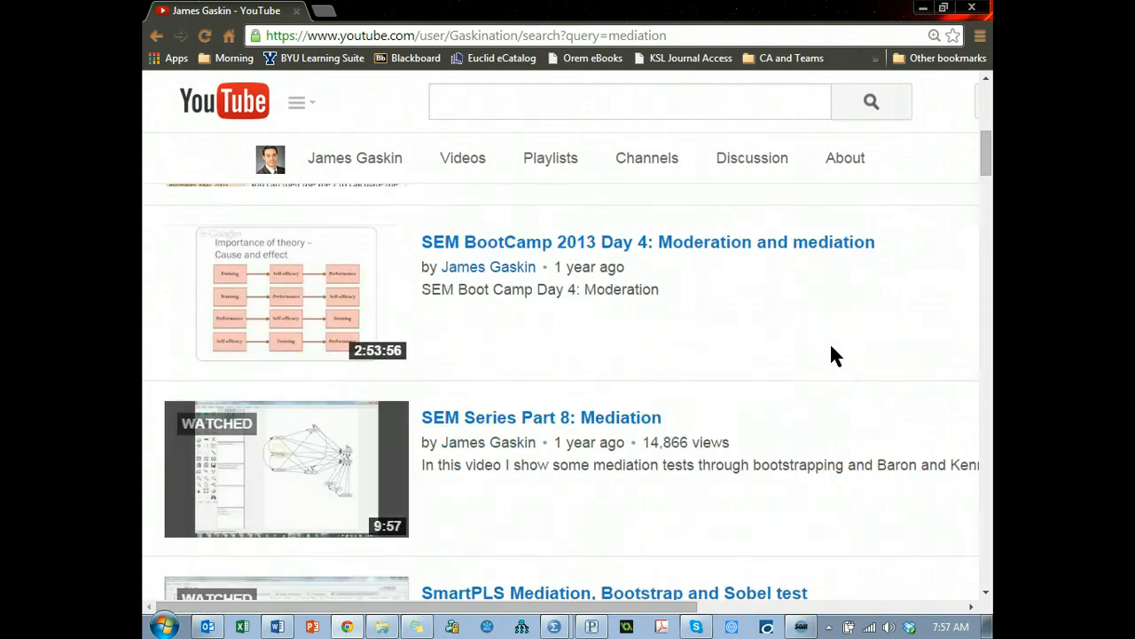
pyautogui.scroll(-9, 831, 347)
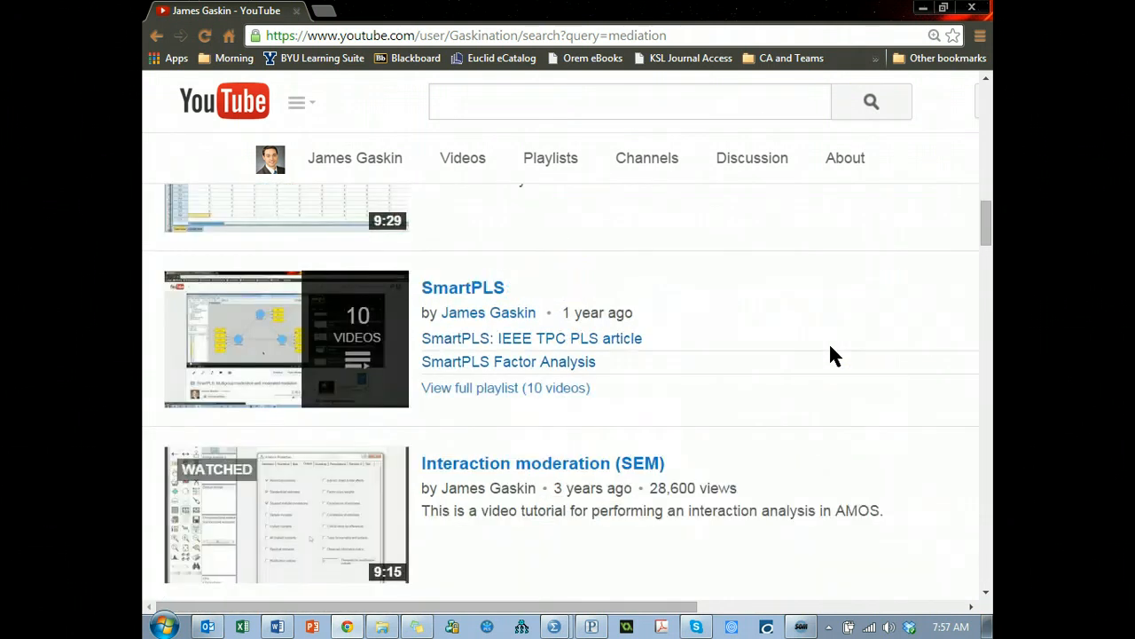
pyautogui.scroll(-2, 829, 346)
pyautogui.scroll(6, 828, 346)
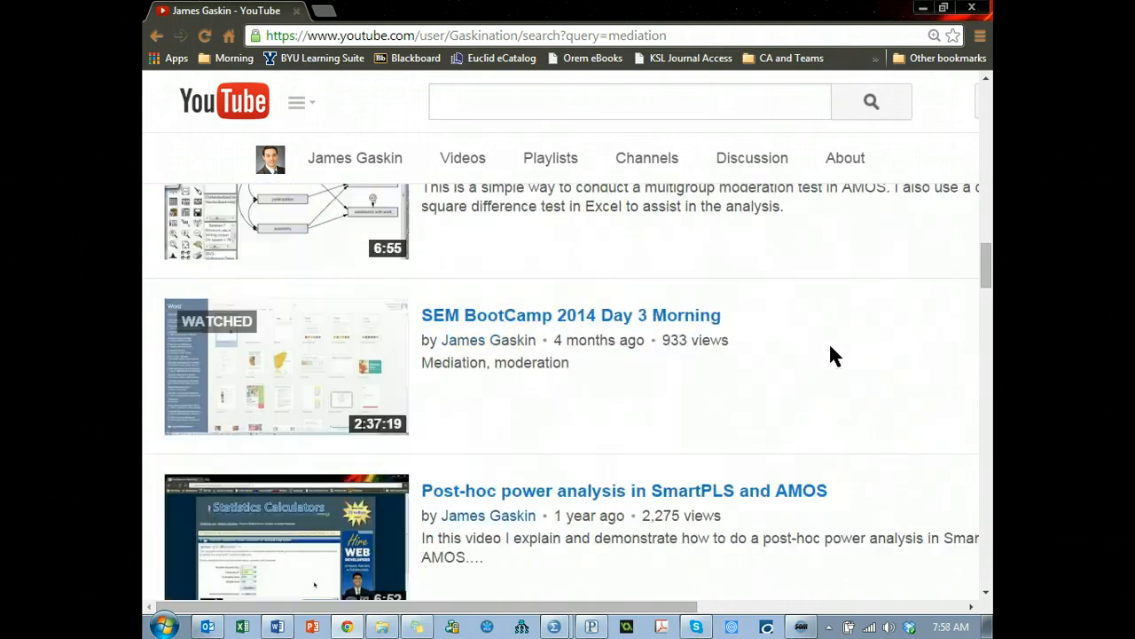
pyautogui.scroll(15, 826, 362)
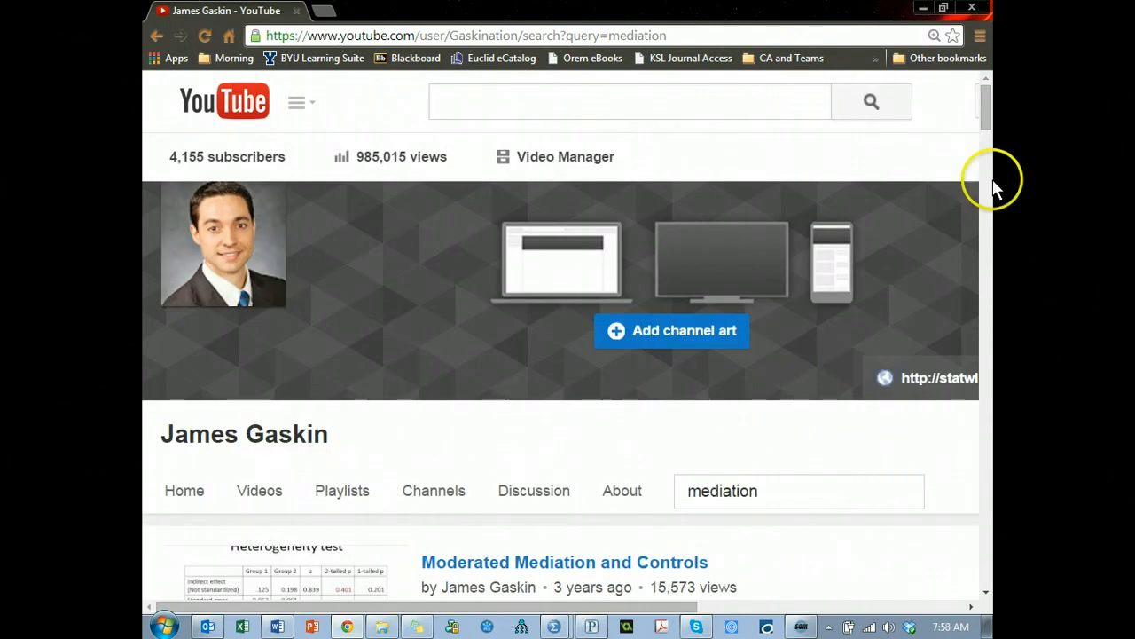
pyautogui.scroll(-5, 980, 592)
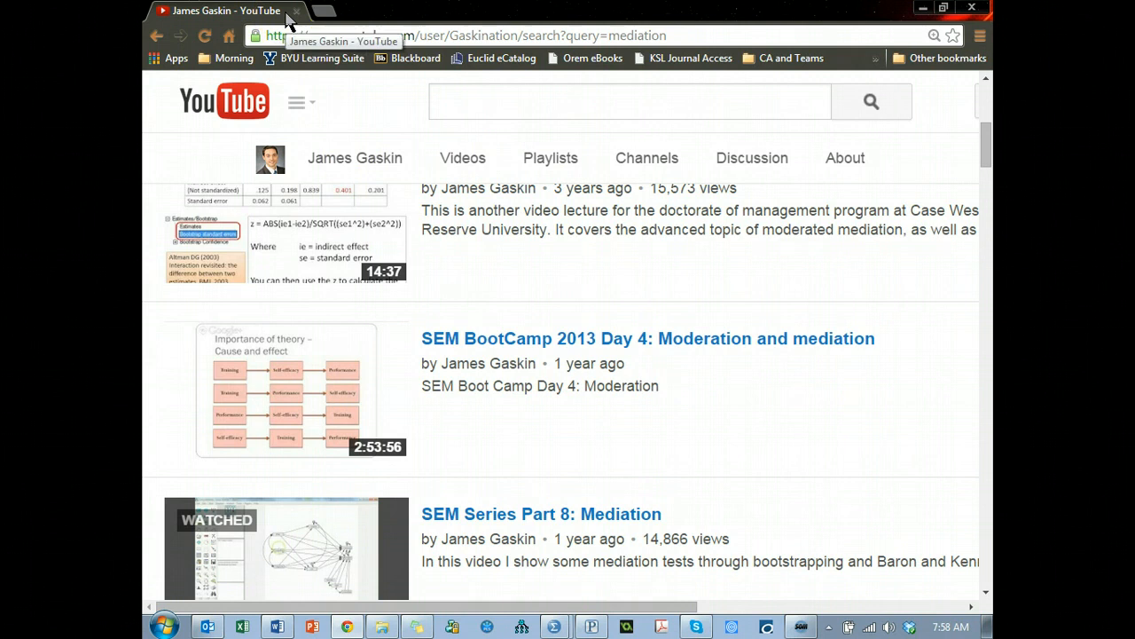
pyautogui.click(294, 11)
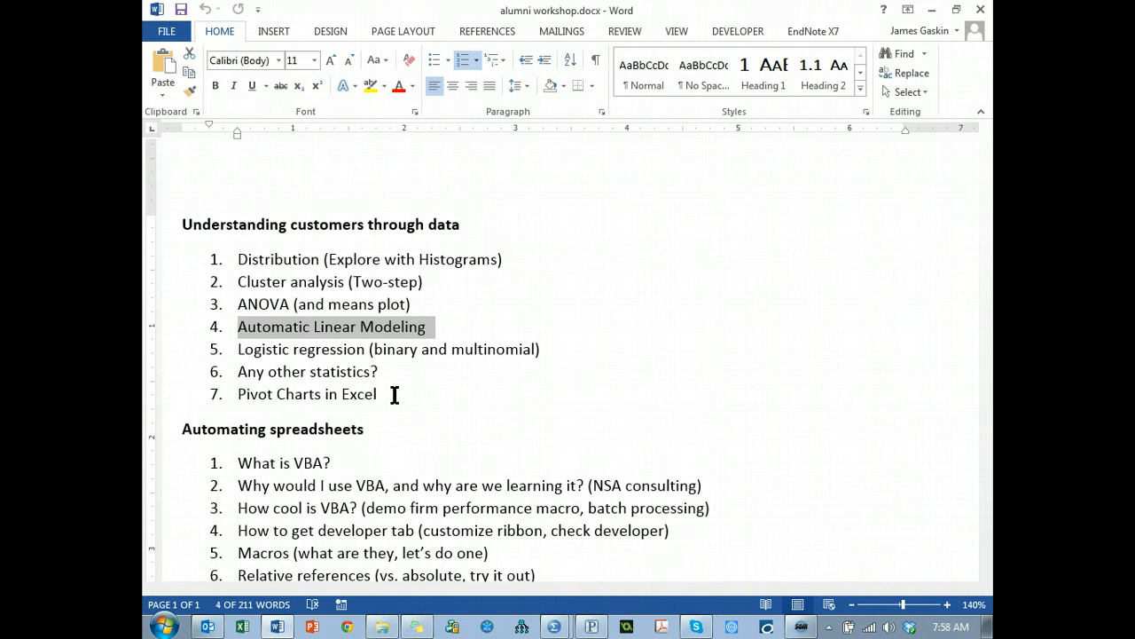
# - Switch to Chrome and search YouTube for "sem series"
pyautogui.click(346, 626)
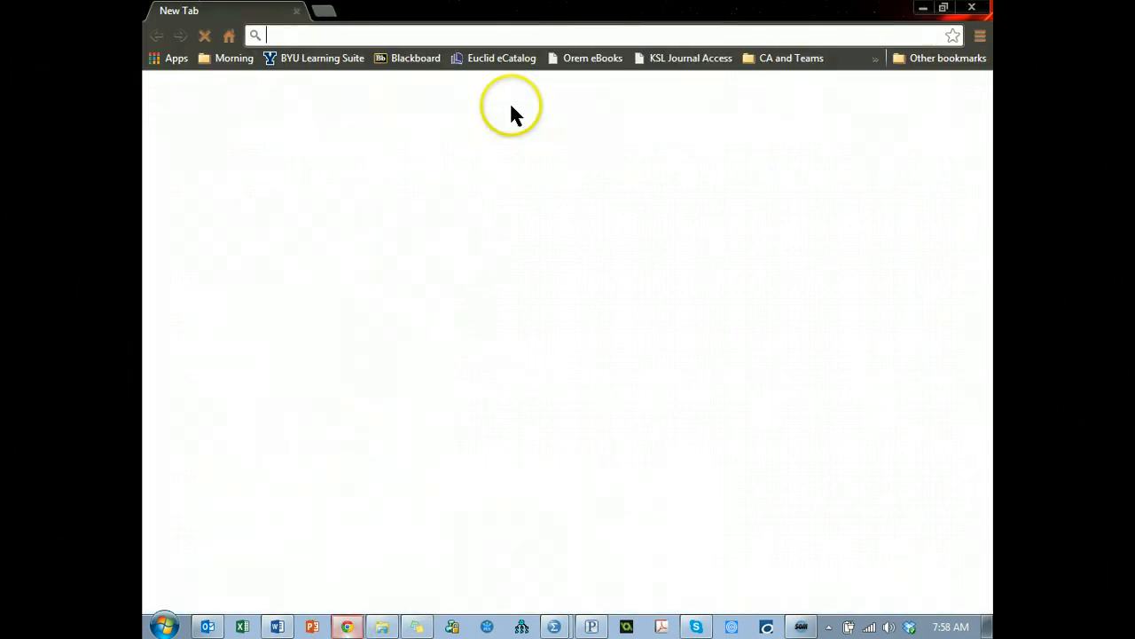
pyautogui.write('you')
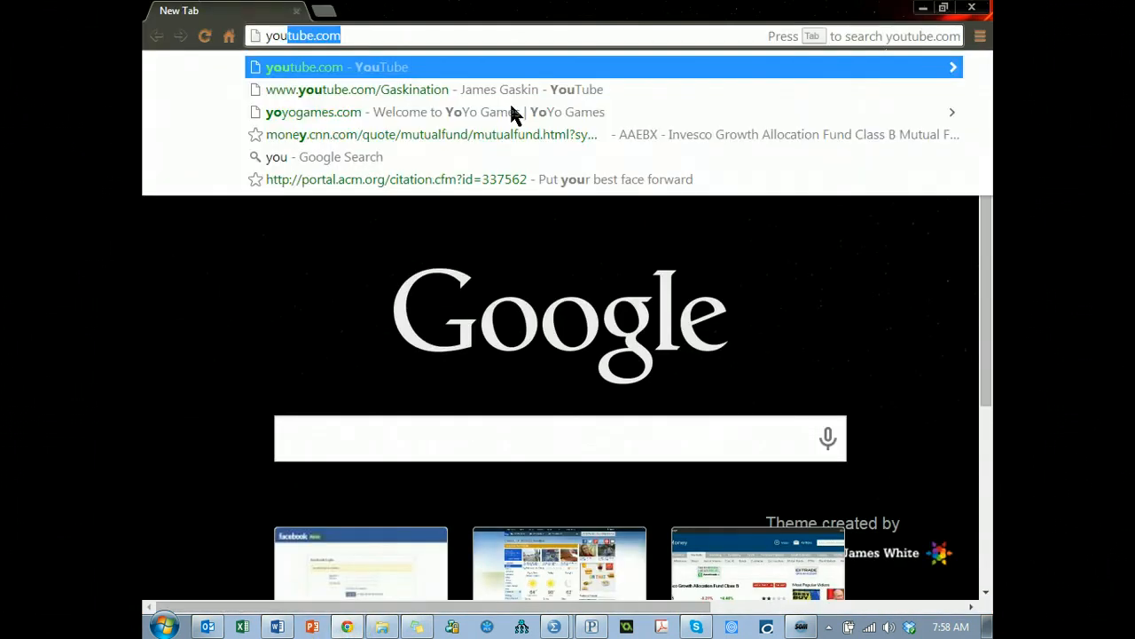
pyautogui.press('Tab')
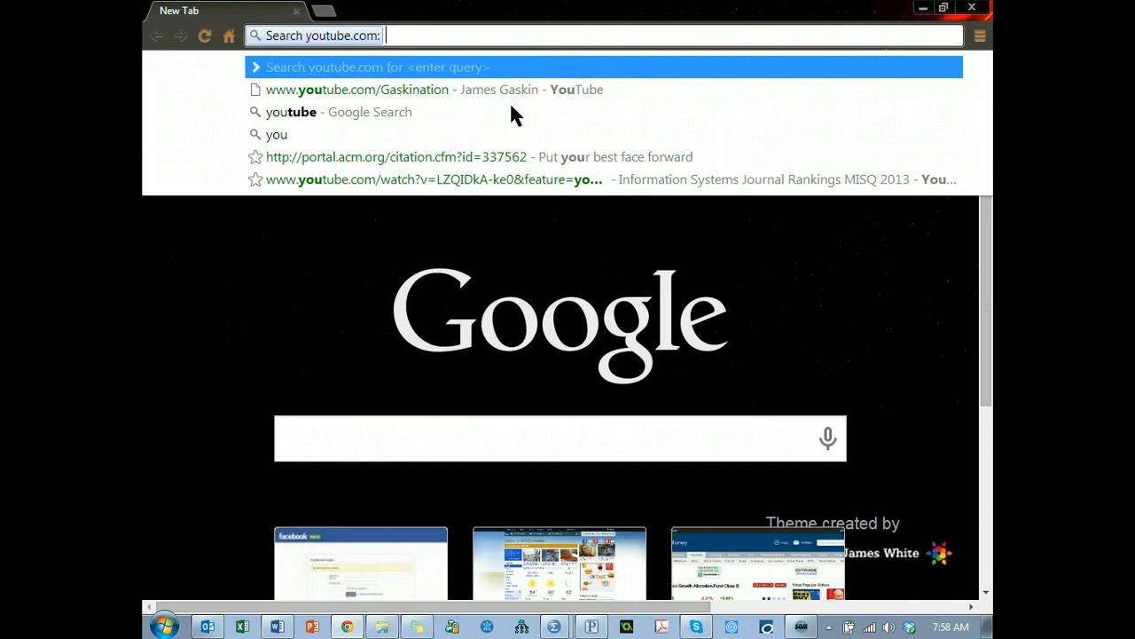
pyautogui.write('sem series')
pyautogui.press('Return')
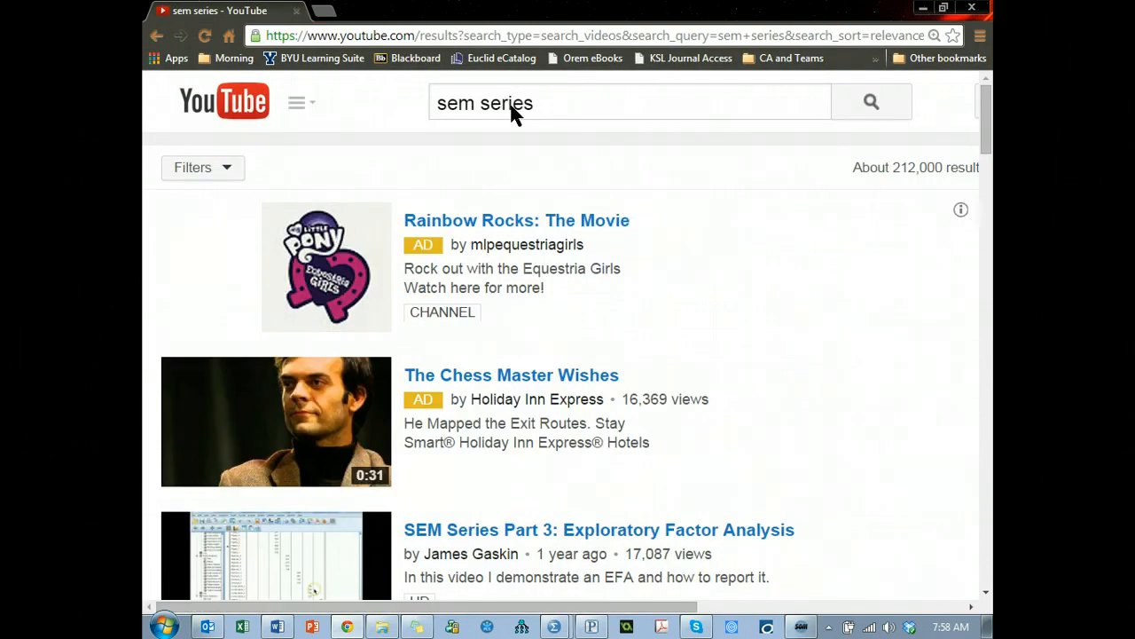
# - Open the 12-video SEM Series playlist from the search results and pause its introductory video
pyautogui.scroll(-4, 680, 405)
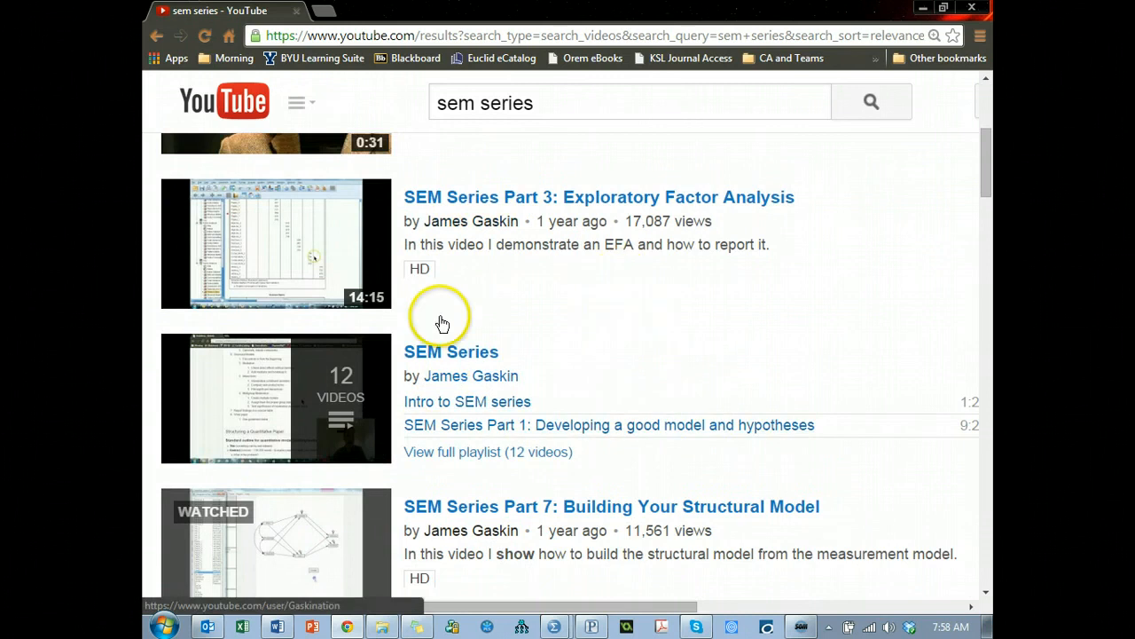
pyautogui.click(483, 355)
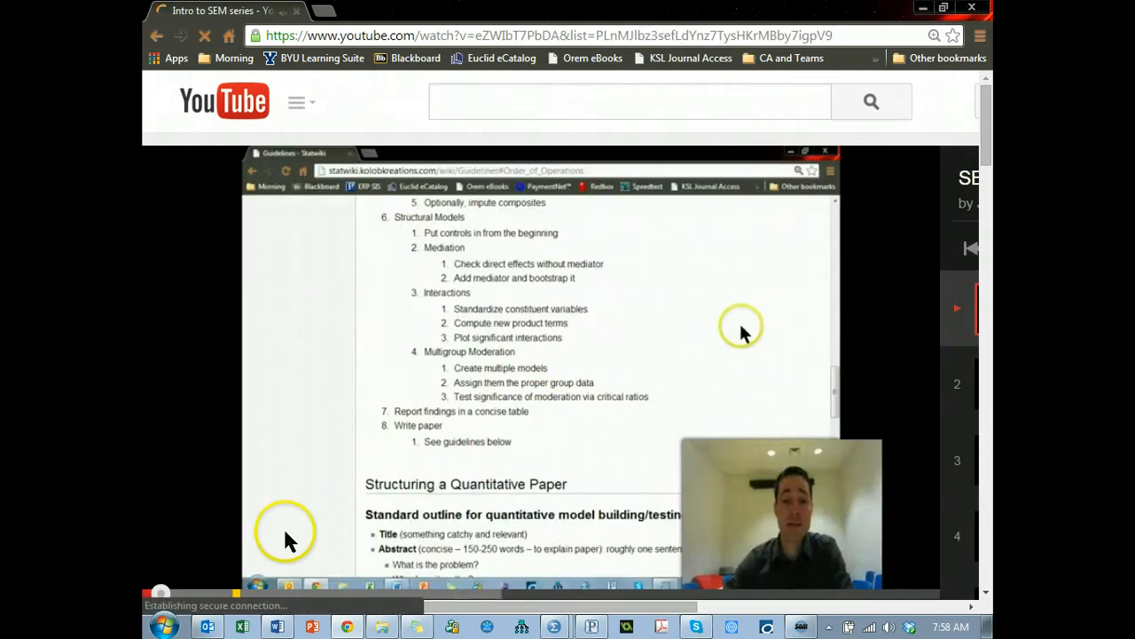
pyautogui.scroll(-2, 638, 404)
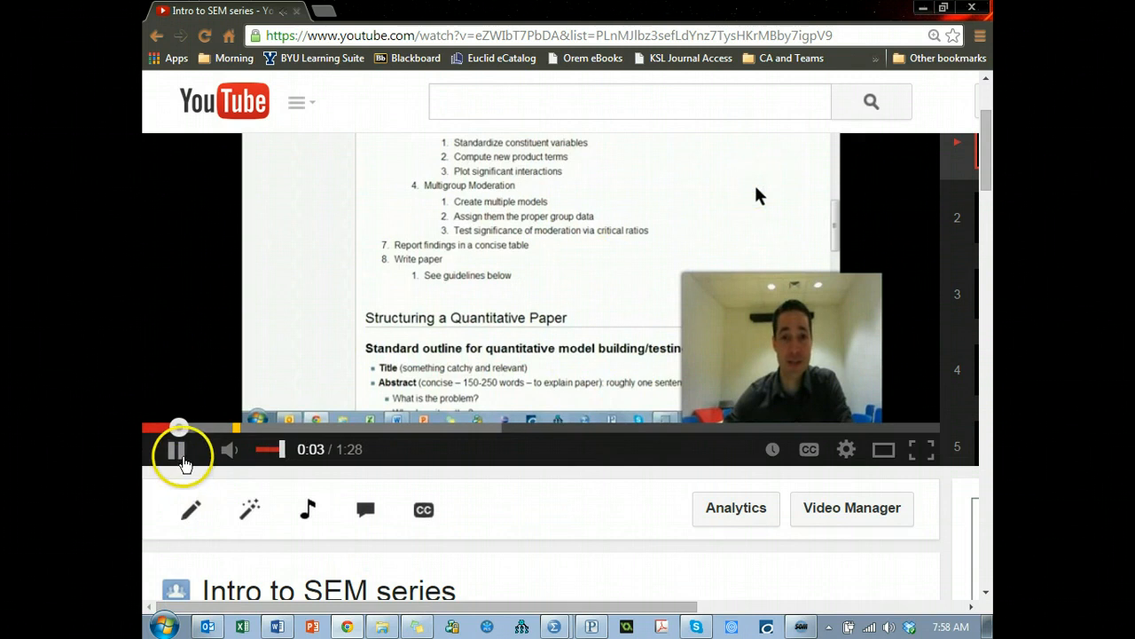
pyautogui.click(176, 448)
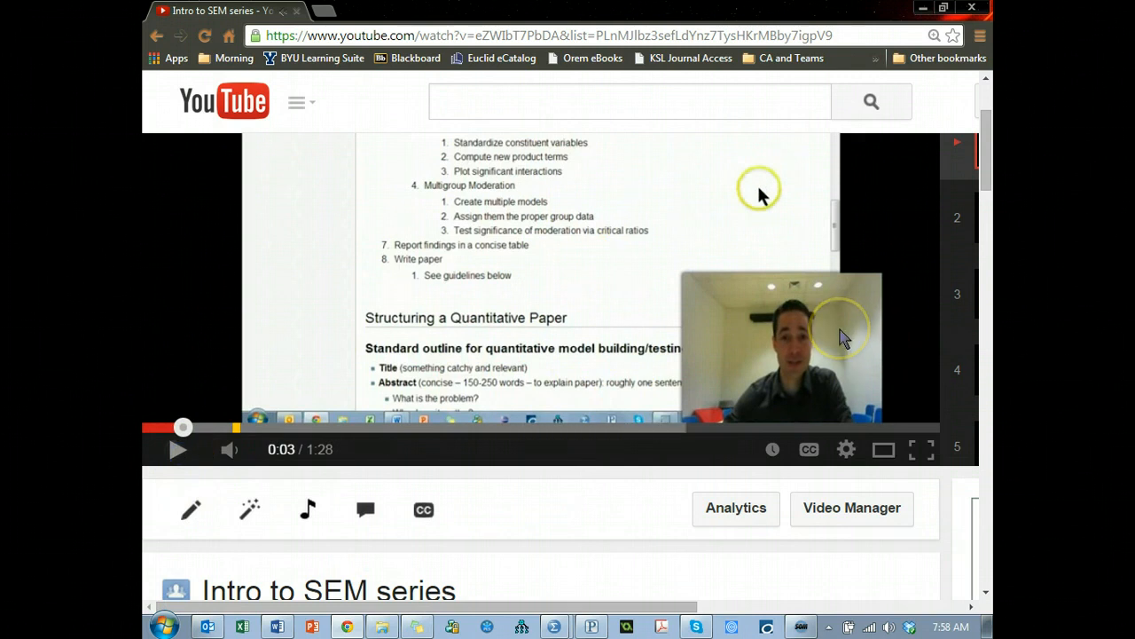
# - Look through the SEM Series playlist, from data screening and factor analysis to mediation, multigroup moderation and interactions
pyautogui.scroll(2, 659, 266)
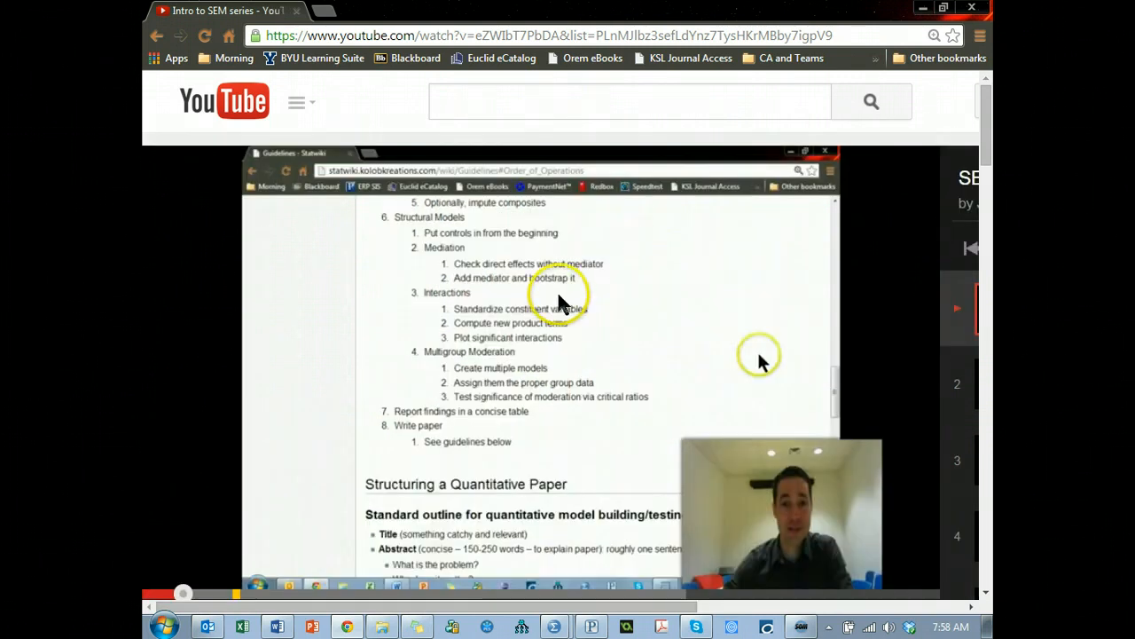
pyautogui.scroll(-1, 799, 257)
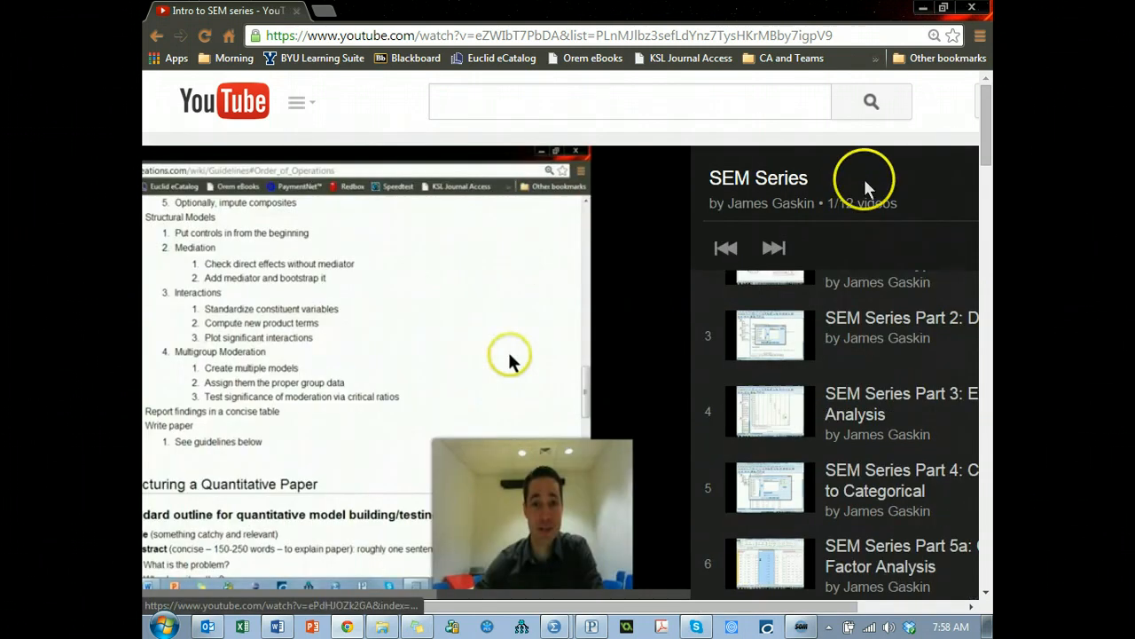
pyautogui.moveTo(802, 608); pyautogui.dragTo(991, 531)
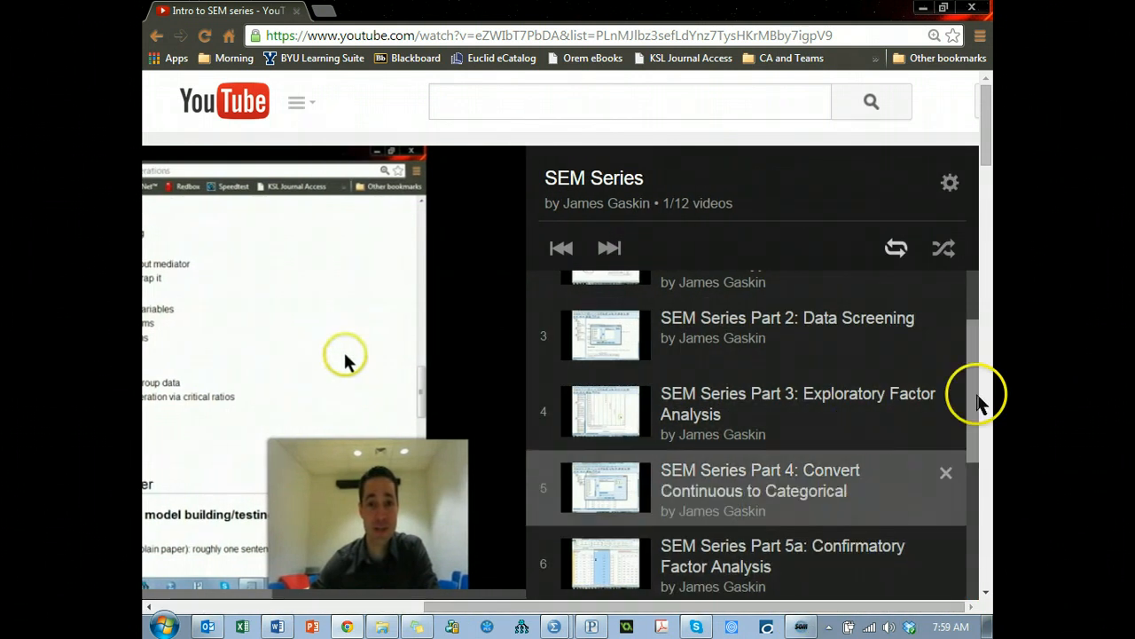
pyautogui.moveTo(976, 385); pyautogui.dragTo(945, 522)
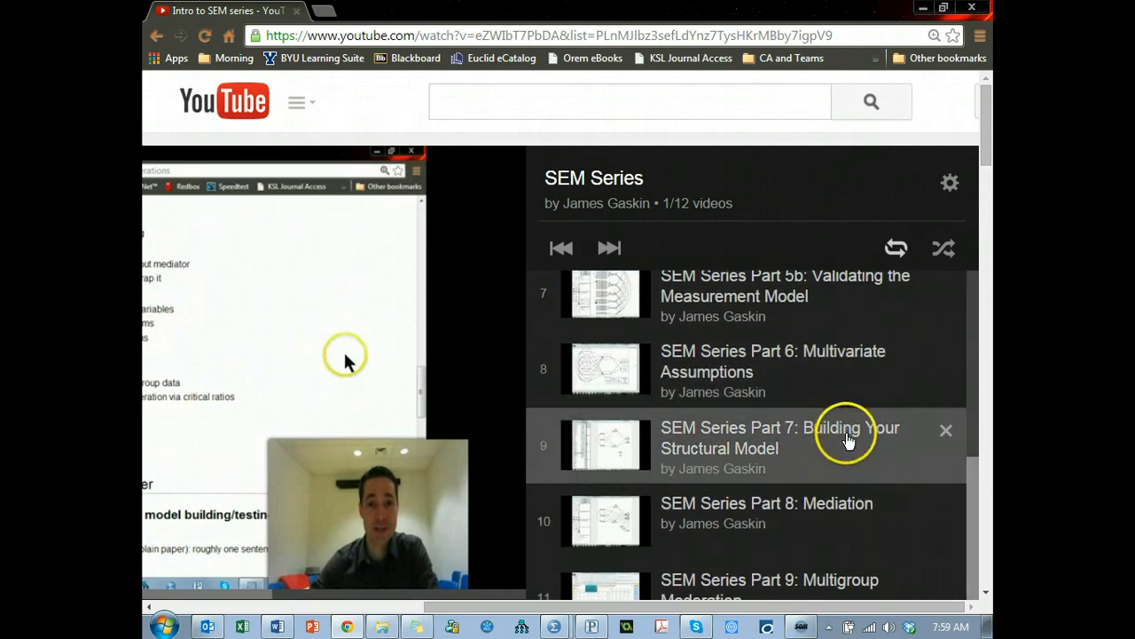
pyautogui.scroll(-1, 829, 497)
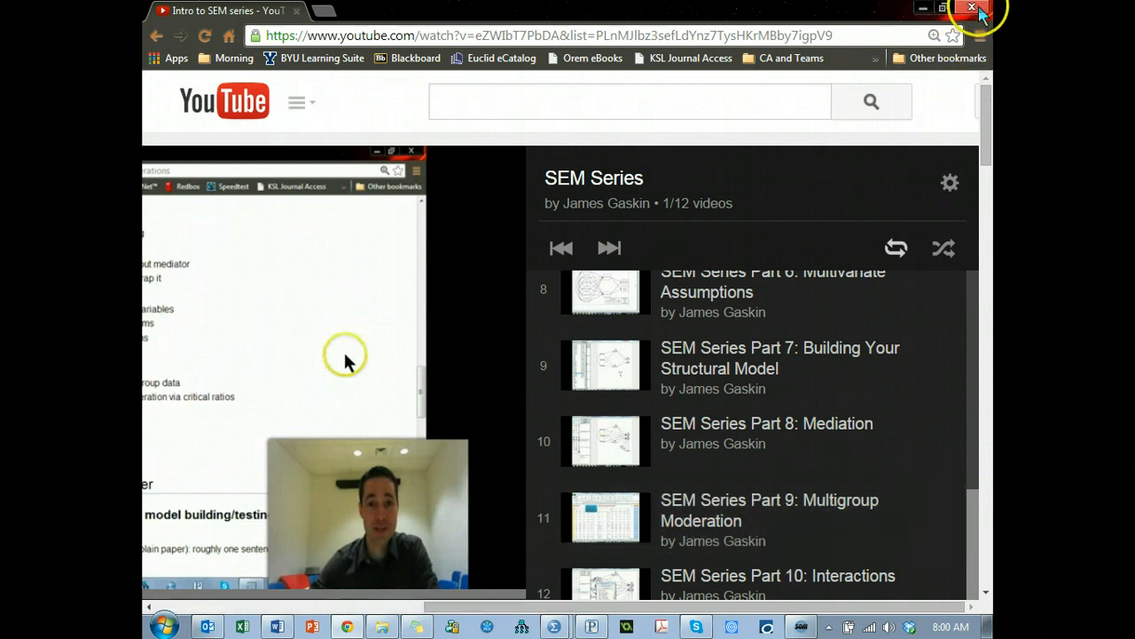
# - Open the StatWiki site at statwiki.kolobkreations.com in a new browser tab
pyautogui.click(324, 11)
pyautogui.write('stat')
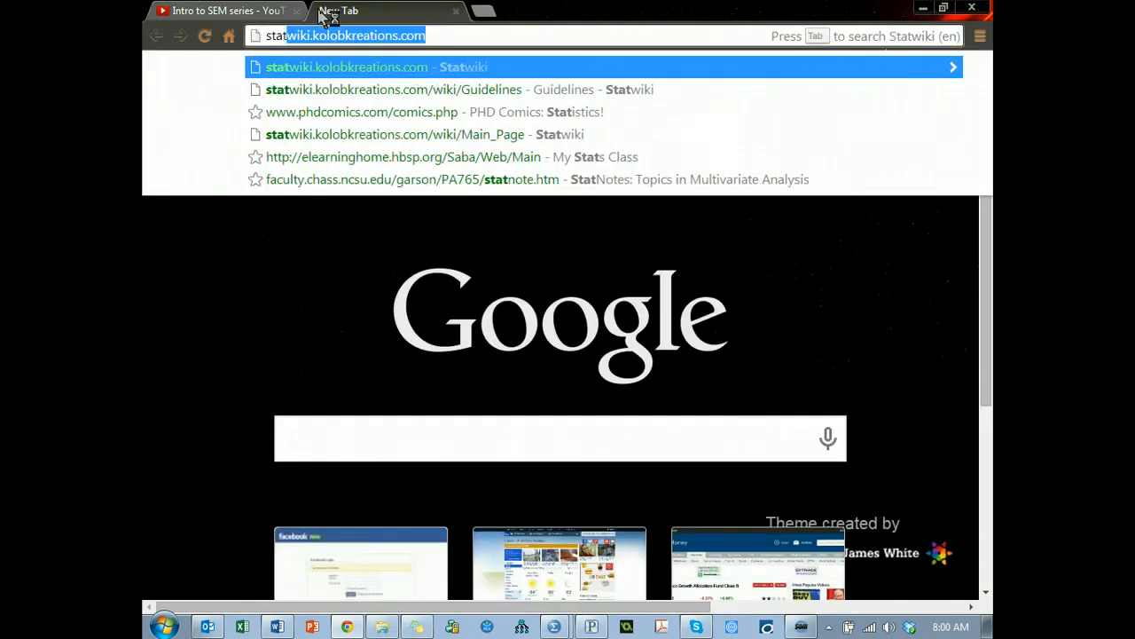
pyautogui.press('Return')
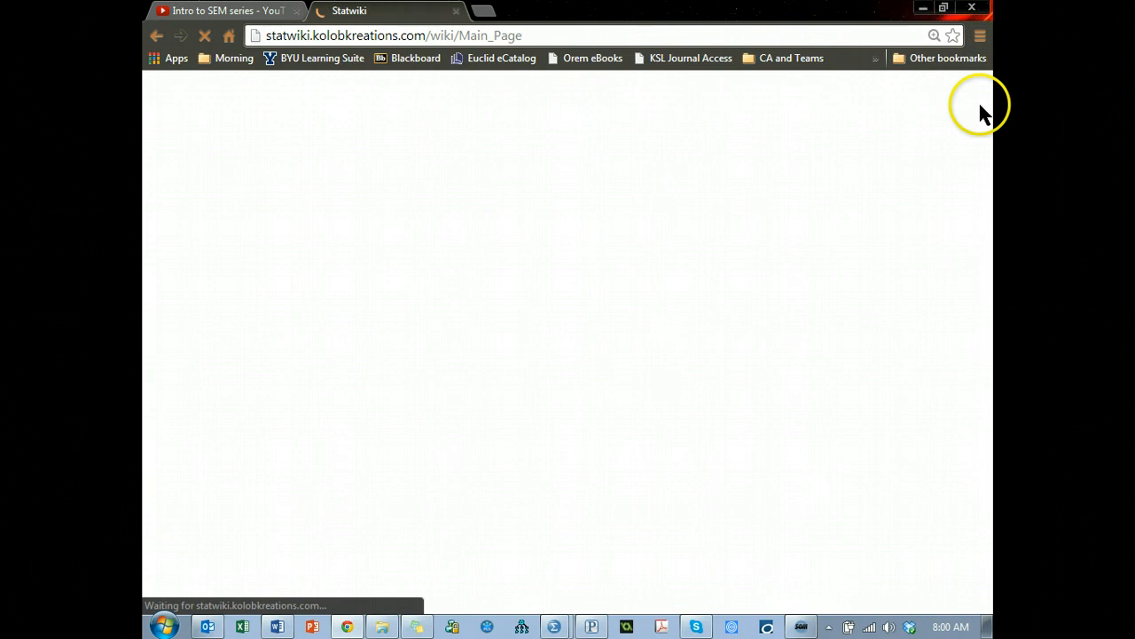
# - Search Google in another new tab for "statwiki" together with the author's surname
pyautogui.click(483, 14)
pyautogui.write('statwi')
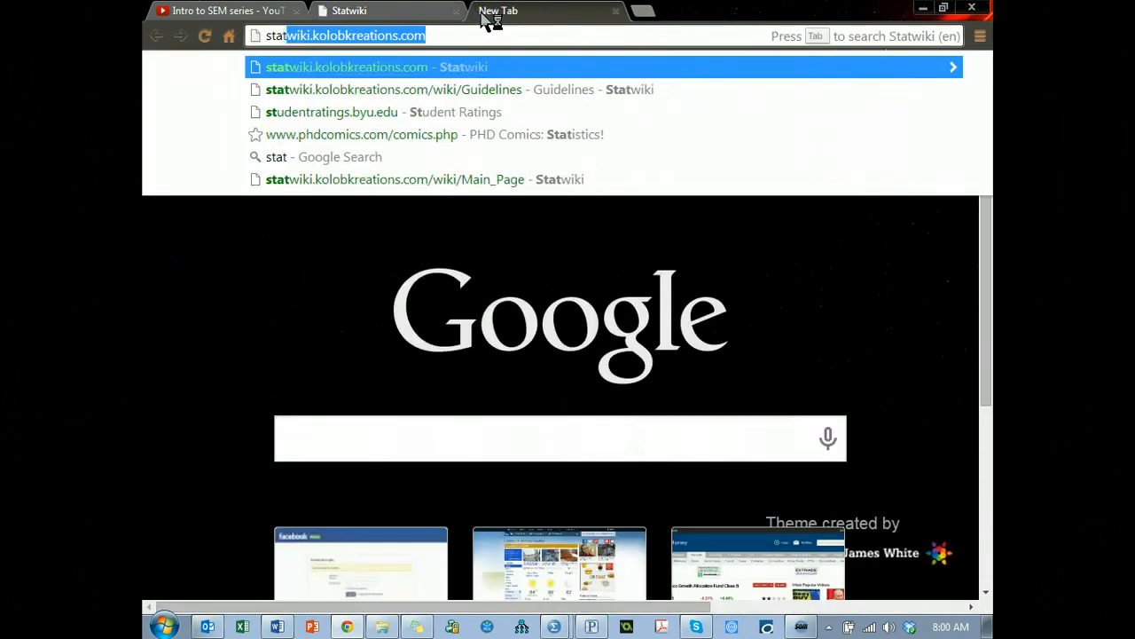
pyautogui.write('ki gaskin')
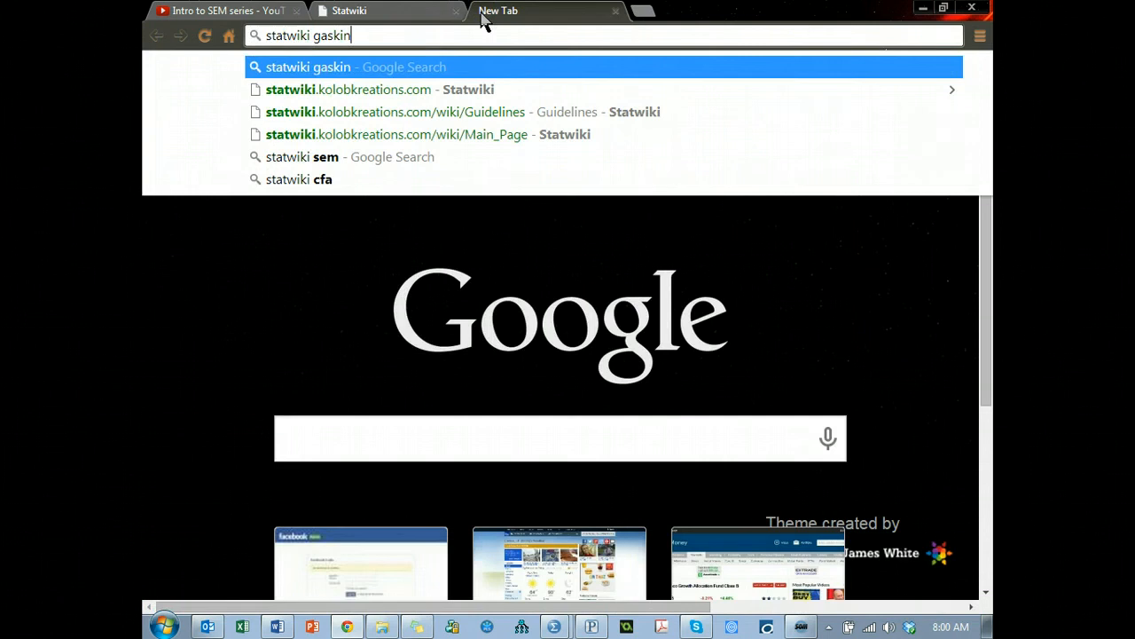
pyautogui.press('Return')
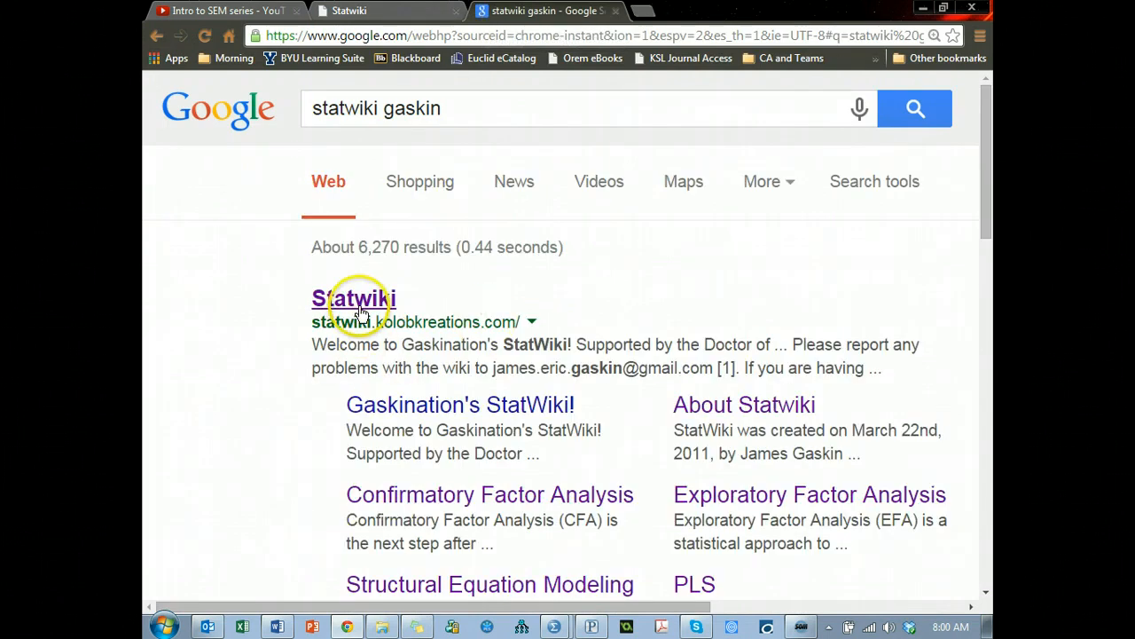
# - Look over the StatWiki main page down to the Datasets section and highlight the YouTube SEM Series dataset link
pyautogui.click(345, 11)
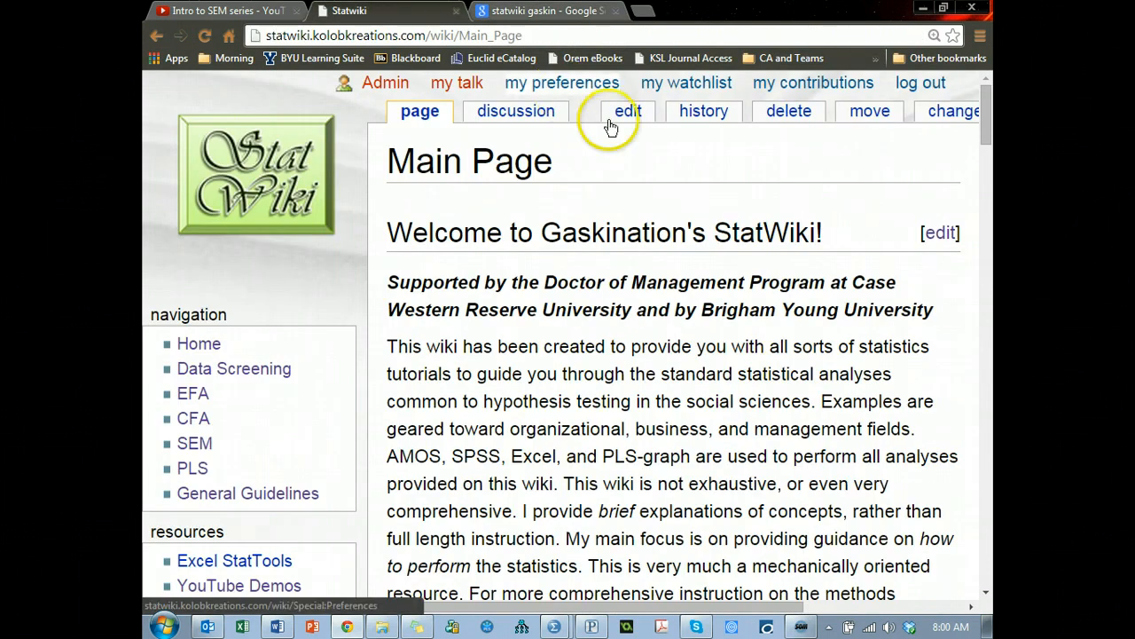
pyautogui.scroll(-5, 501, 399)
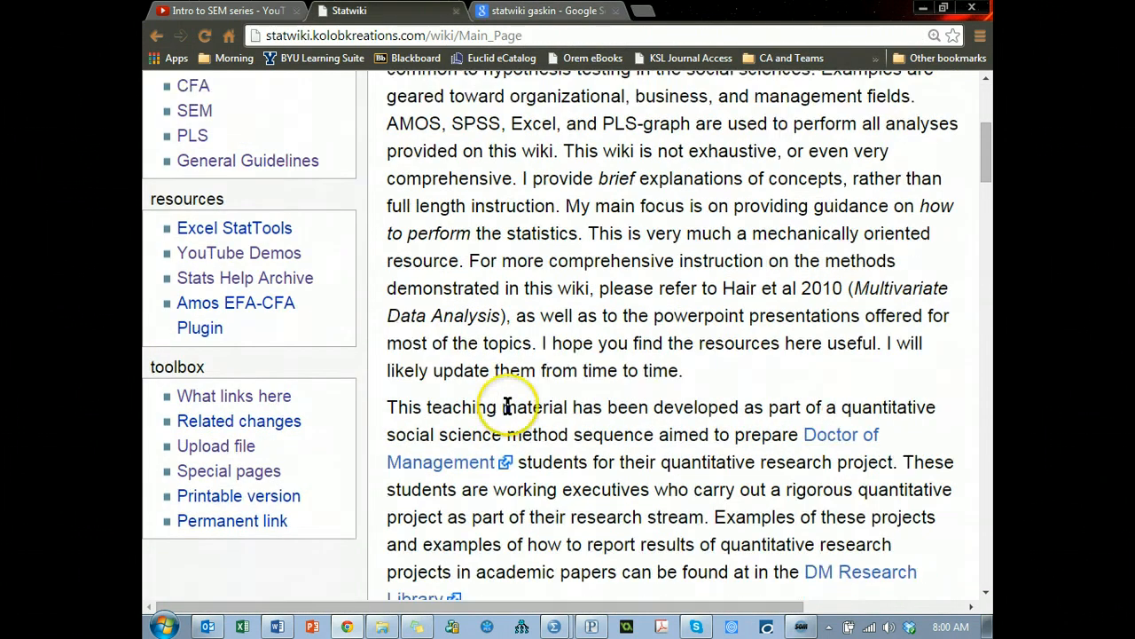
pyautogui.scroll(-10, 510, 404)
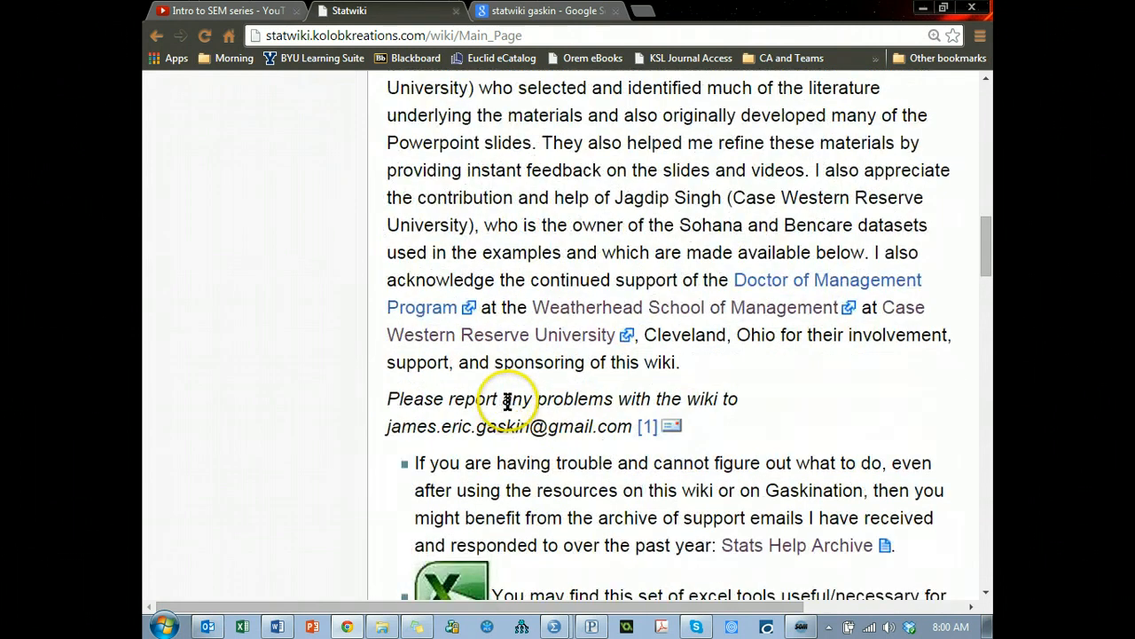
pyautogui.scroll(-3, 529, 401)
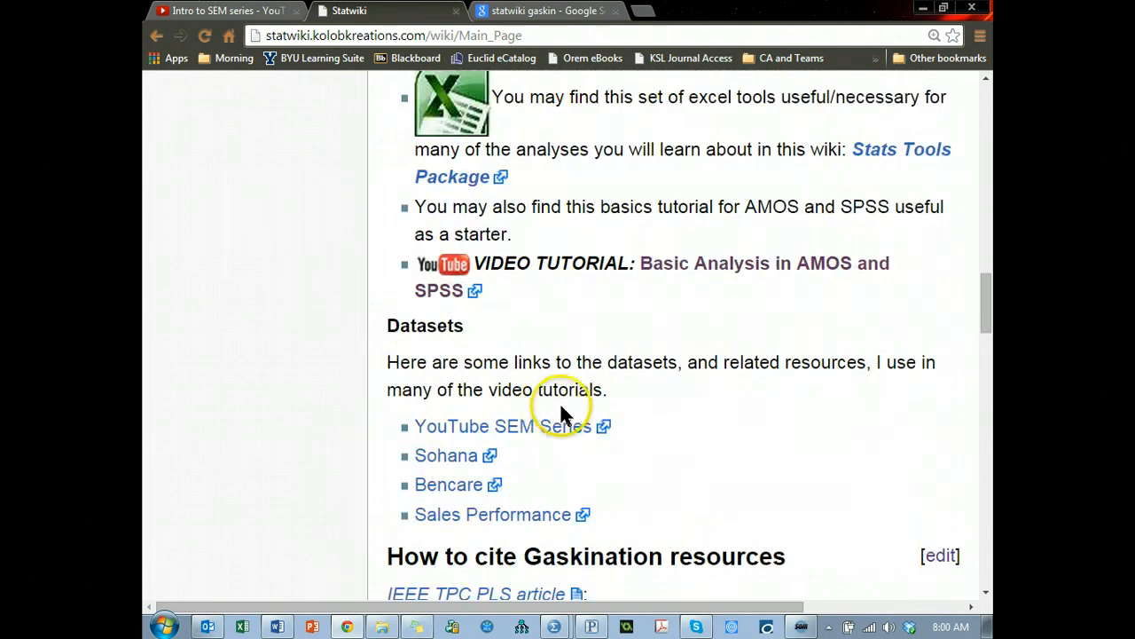
pyautogui.doubleClick(428, 326)
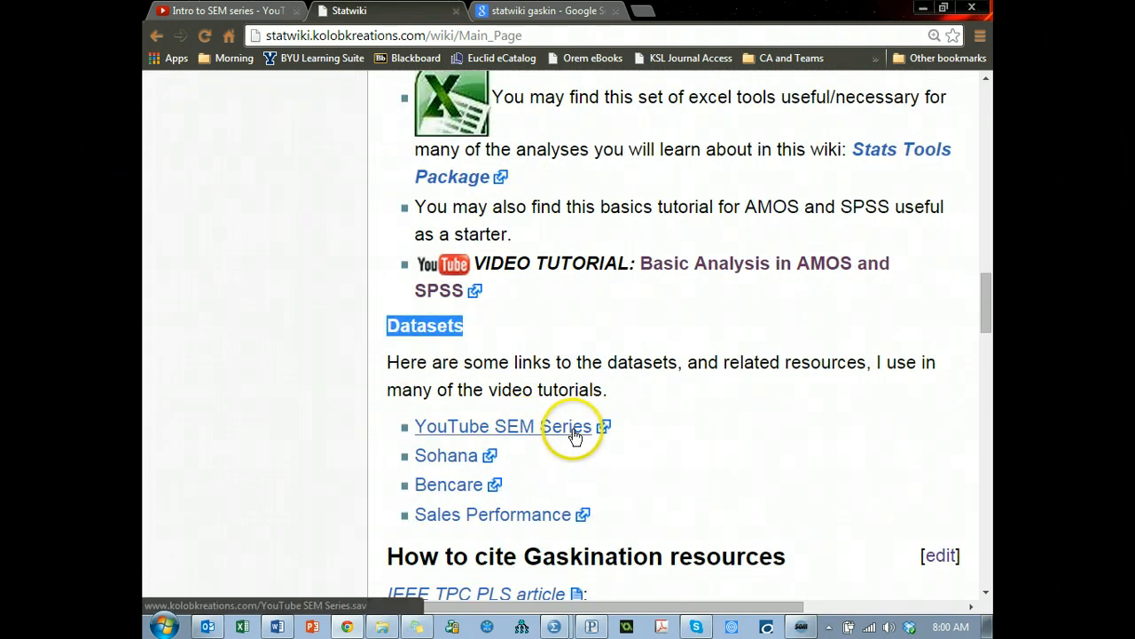
pyautogui.moveTo(593, 427); pyautogui.dragTo(408, 426)
pyautogui.scroll(-2, 640, 355)
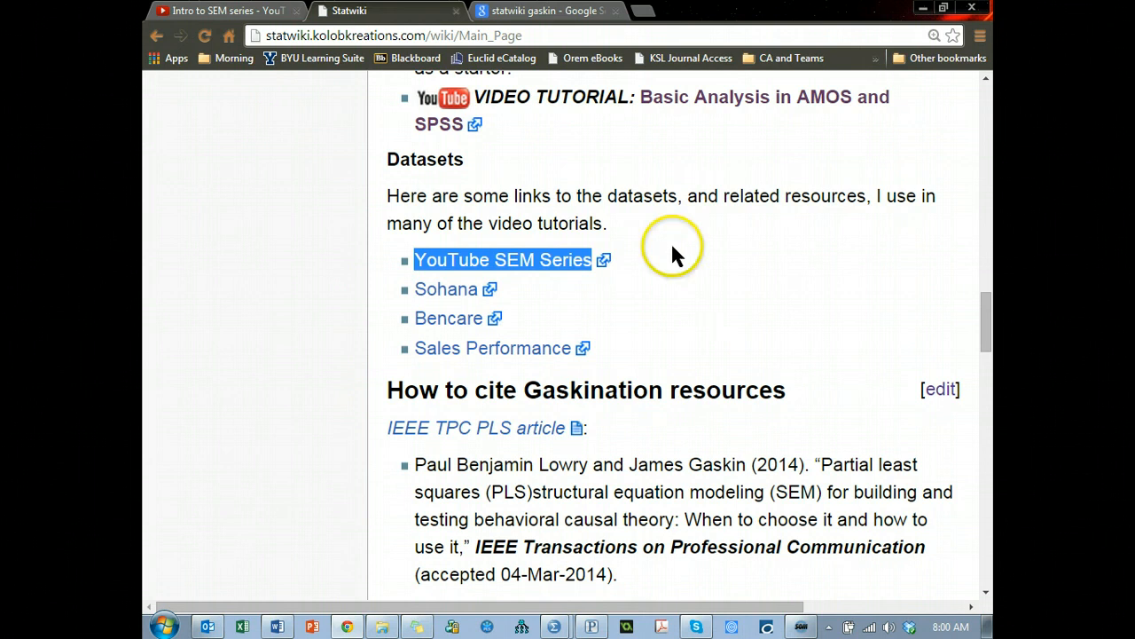
# - Highlight each word of the StatWiki search query on the Google results page, and close that tab
pyautogui.click(545, 11)
pyautogui.doubleClick(358, 111)
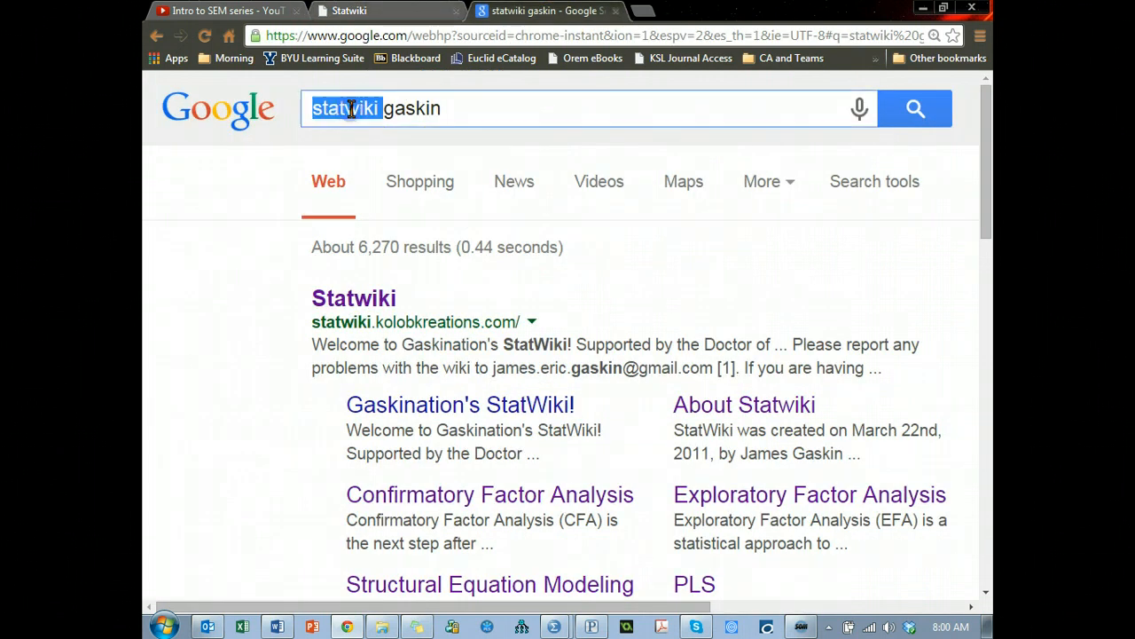
pyautogui.doubleClick(406, 108)
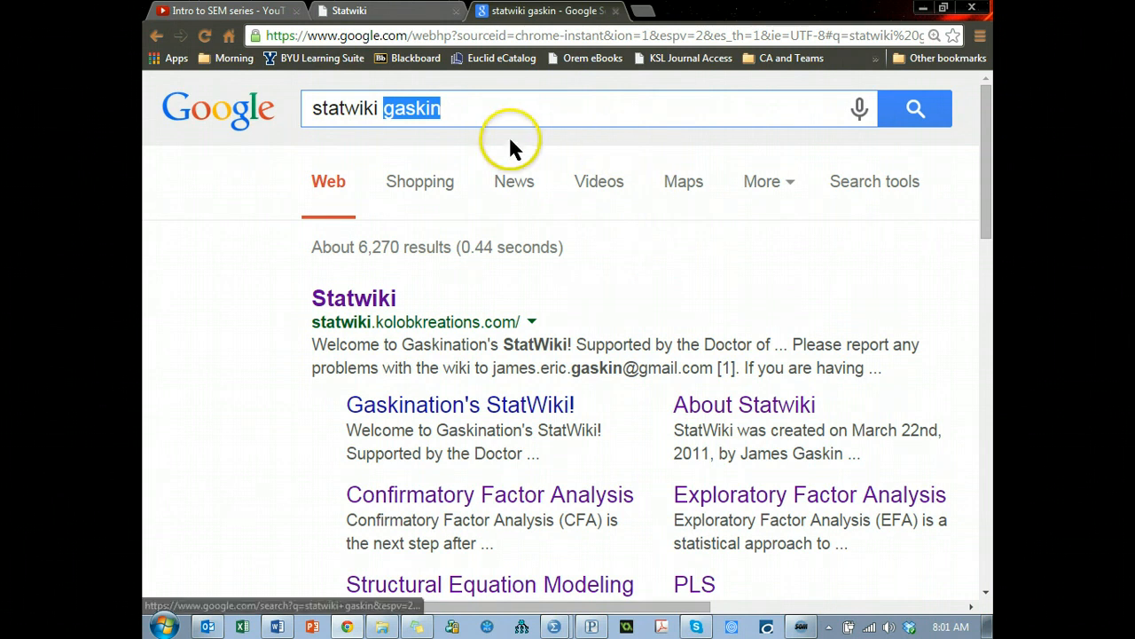
pyautogui.click(616, 12)
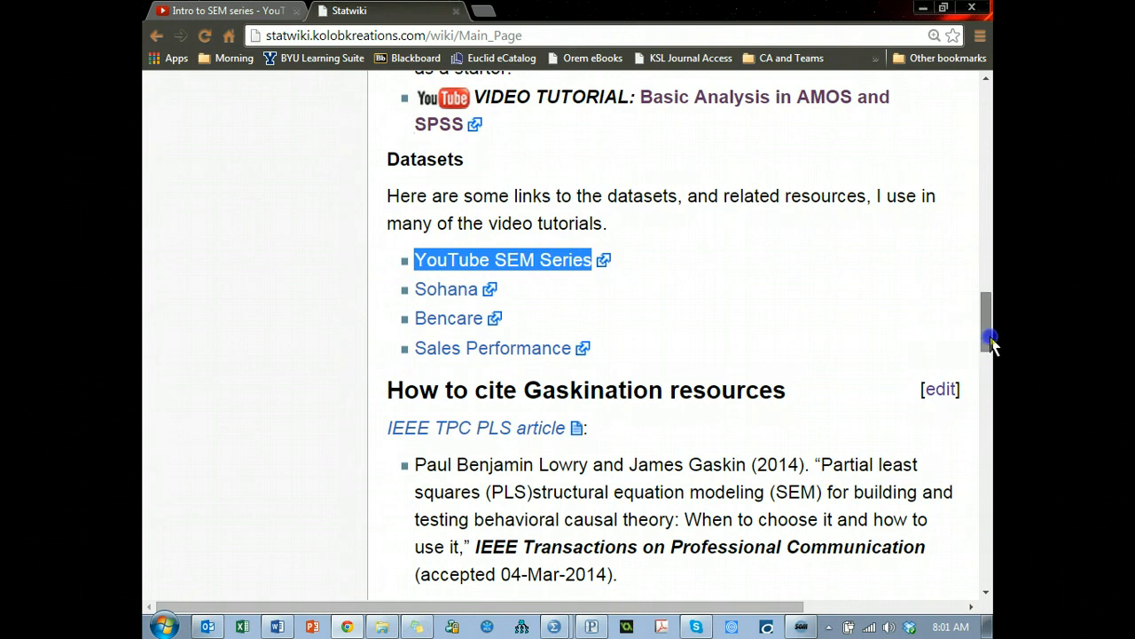
# - Examine StatWiki's section on citing its resources and highlight the title of the IEEE TPC PLS article
pyautogui.moveTo(990, 344); pyautogui.dragTo(992, 355)
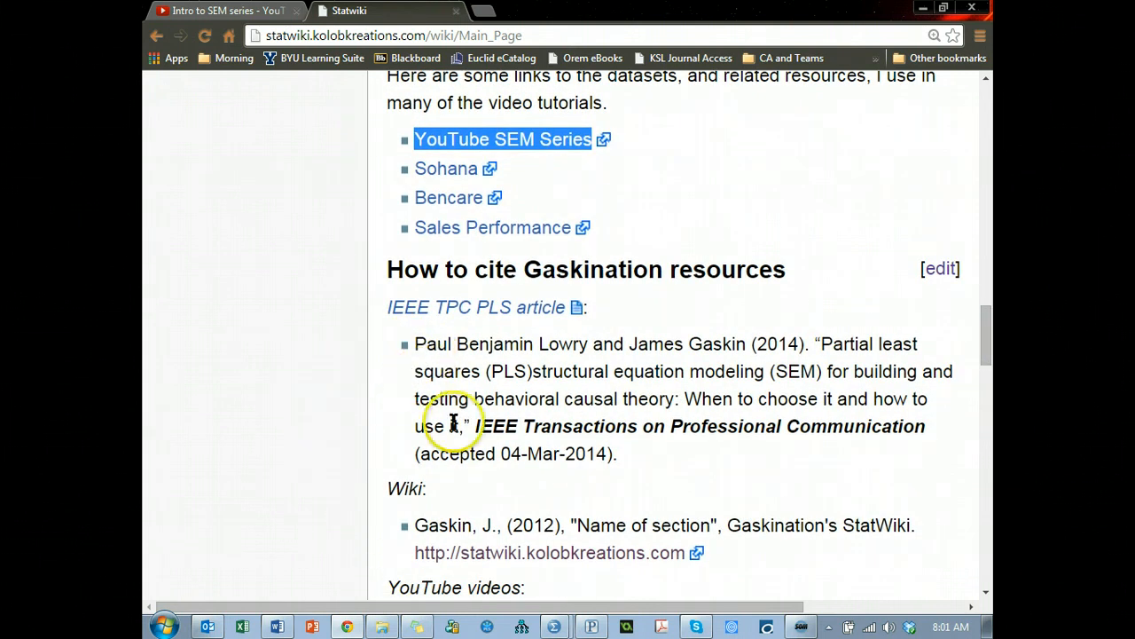
pyautogui.click(633, 451)
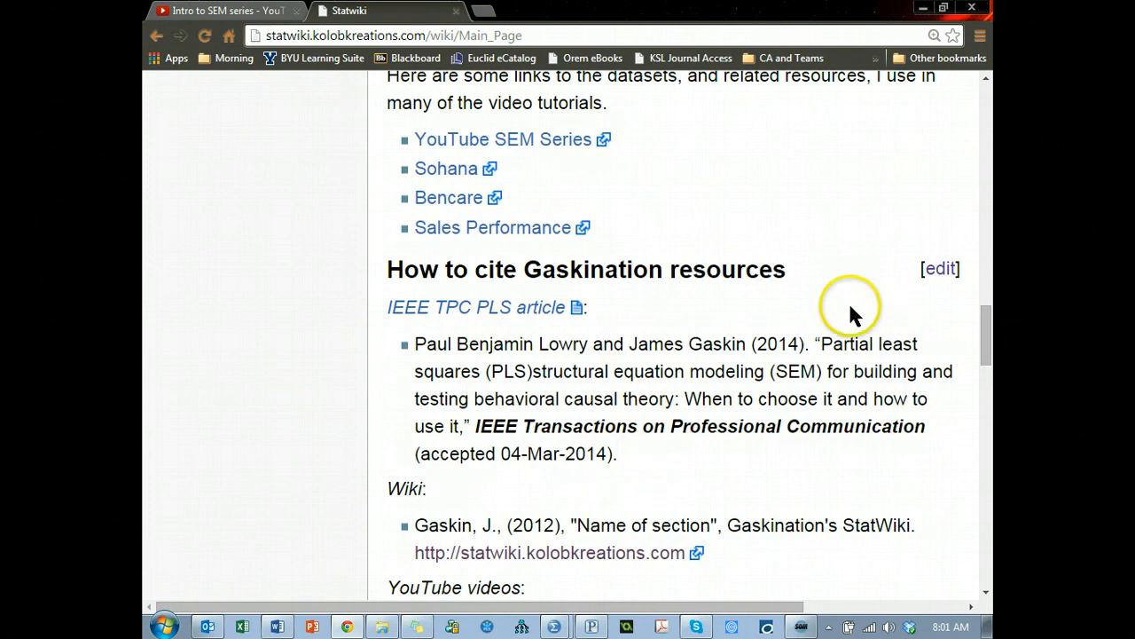
pyautogui.moveTo(820, 344); pyautogui.dragTo(464, 428)
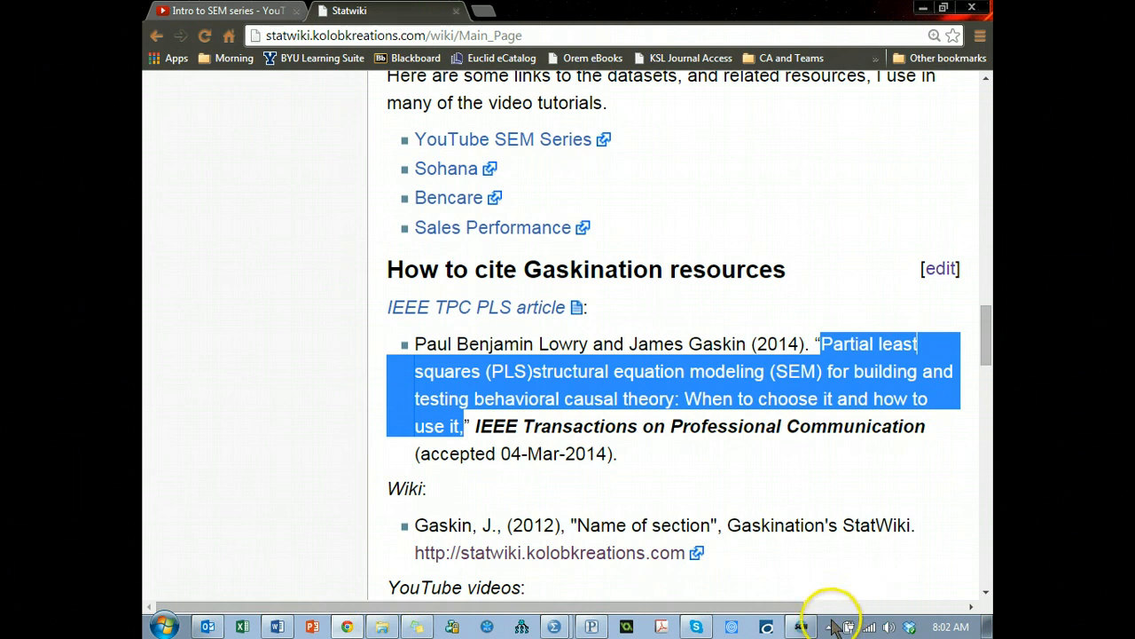
pyautogui.click(803, 623)
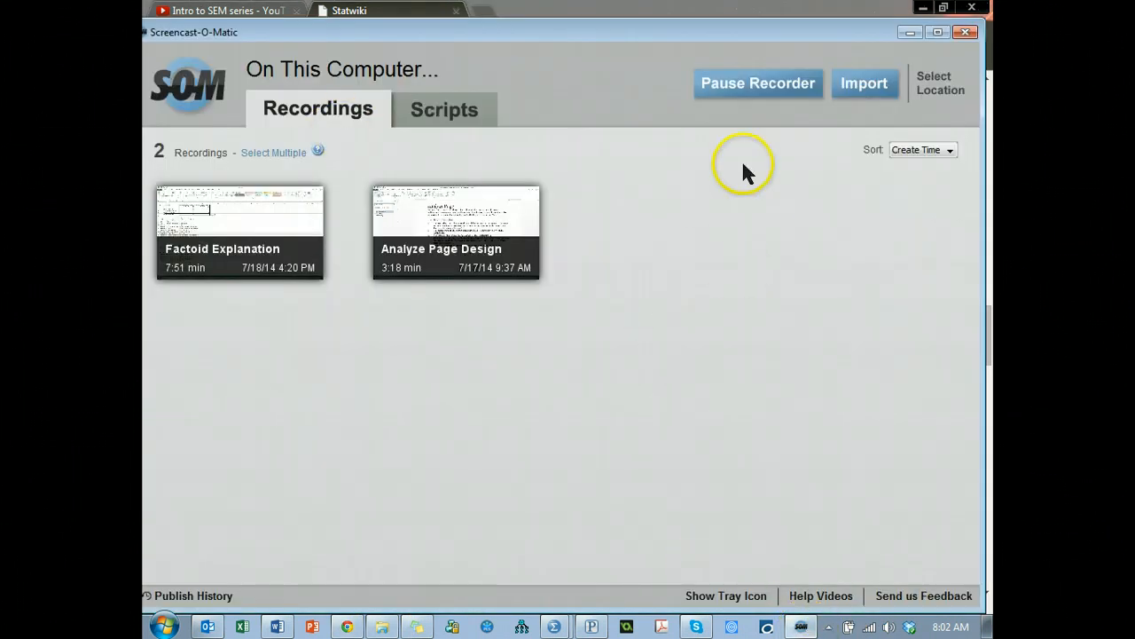
pyautogui.click(758, 82)
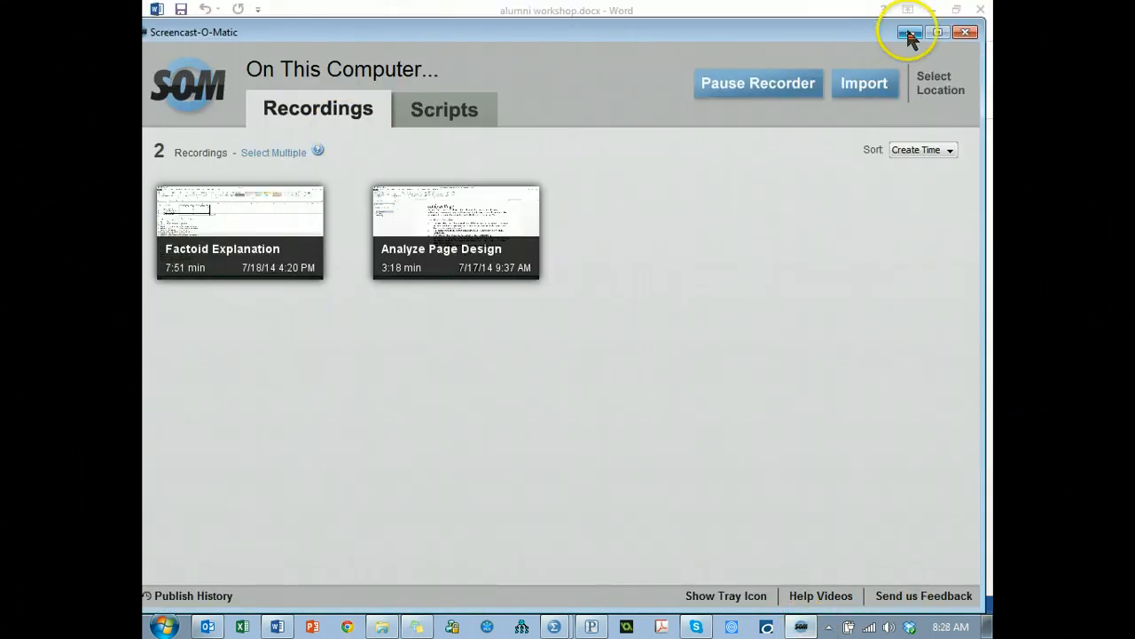
pyautogui.click(909, 33)
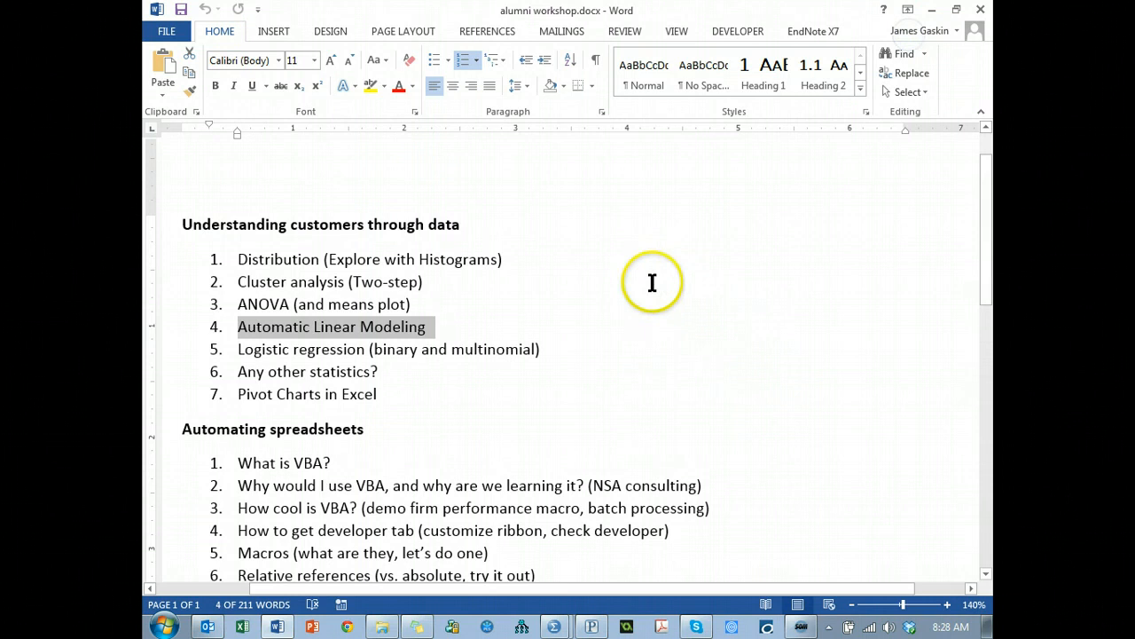
# - Highlight the "Pivot Charts in Excel" item in the Word workshop outline
pyautogui.moveTo(378, 394); pyautogui.dragTo(232, 401)
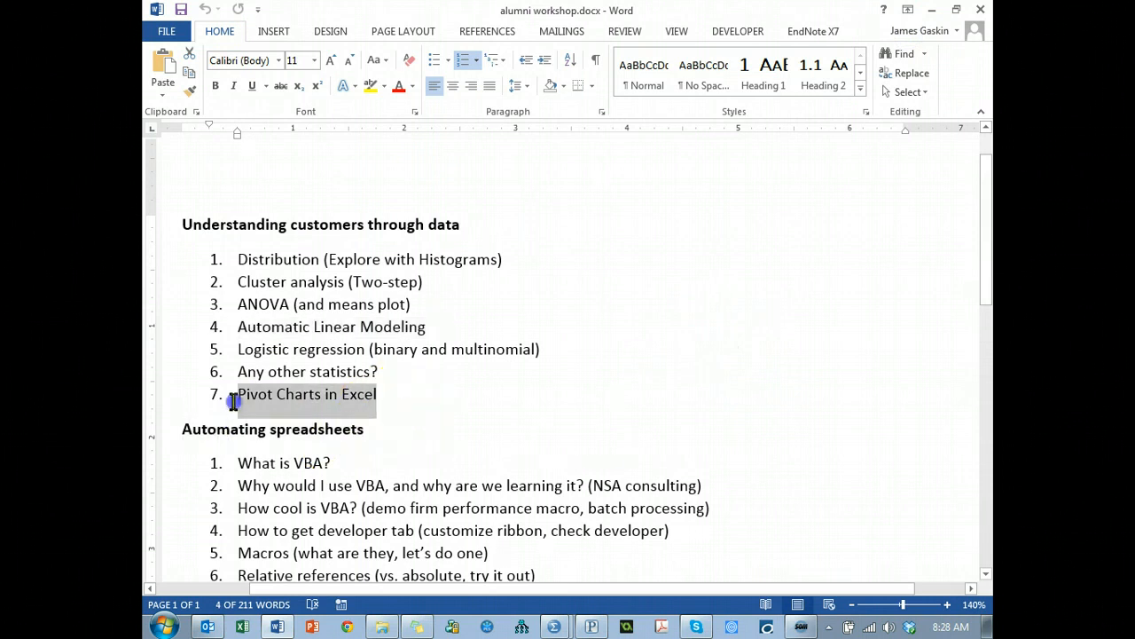
pyautogui.hotkey('alt', 'Tab')
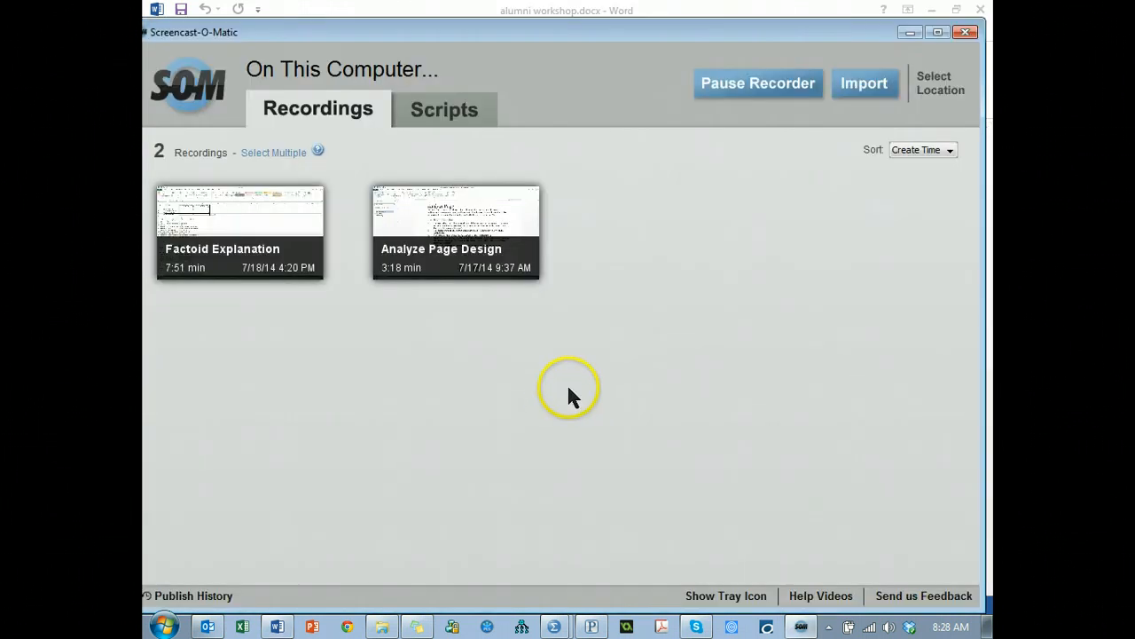
# - Return to the Word workshop outline and look over the "Automating spreadsheets" section
pyautogui.click(925, 16)
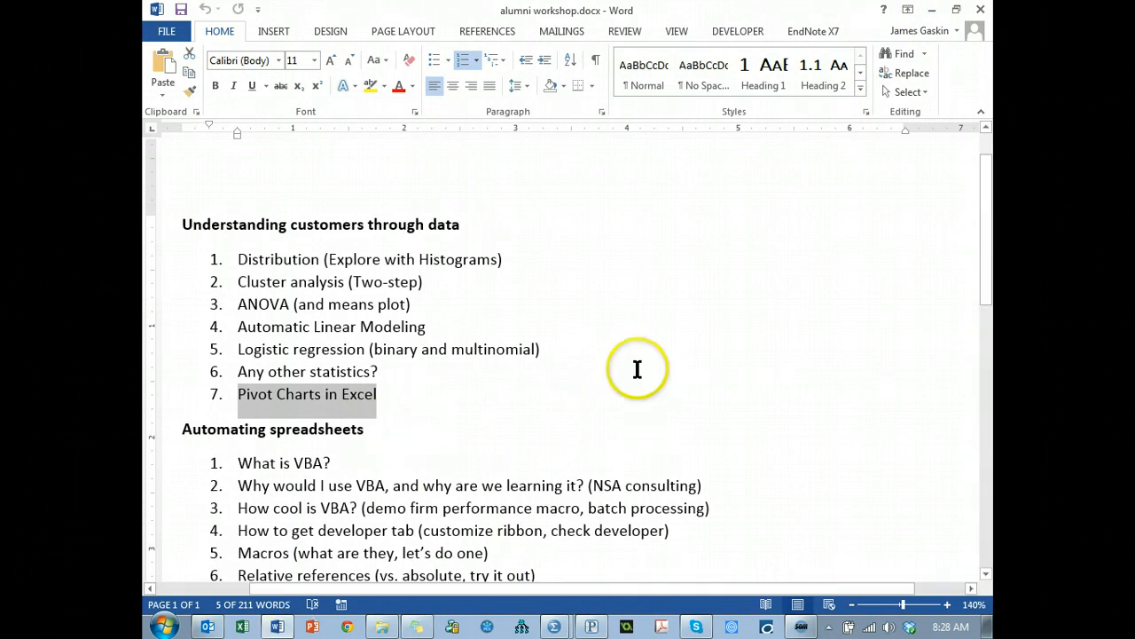
pyautogui.click(616, 400)
pyautogui.scroll(-1, 632, 417)
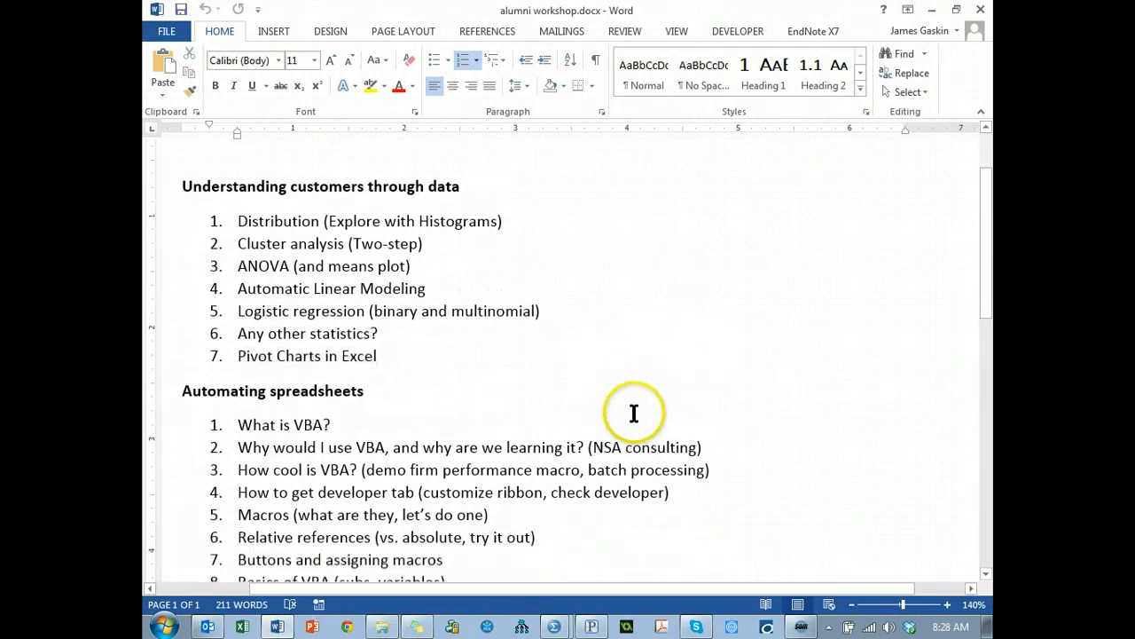
pyautogui.scroll(-3, 635, 413)
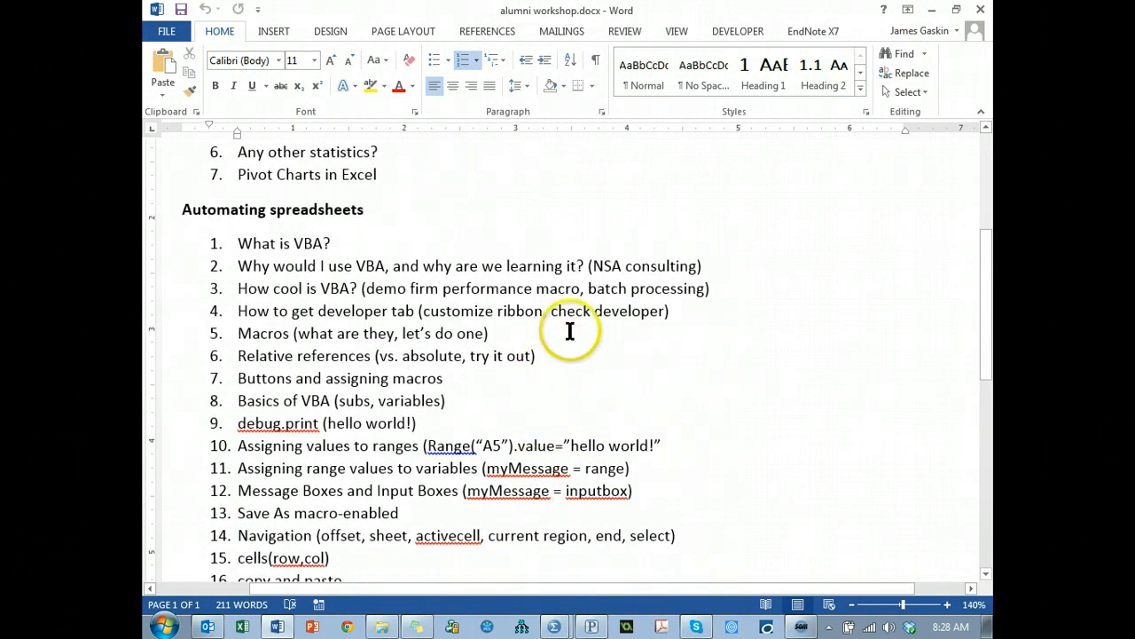
pyautogui.scroll(-3, 603, 299)
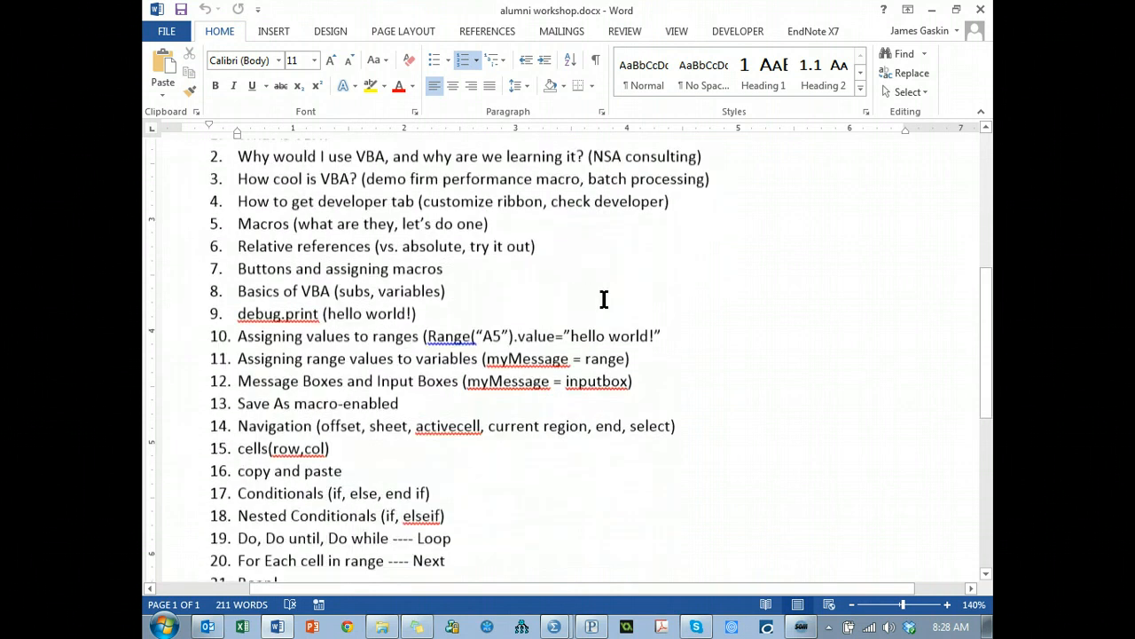
pyautogui.scroll(2, 604, 299)
pyautogui.click(986, 574)
pyautogui.click(986, 574)
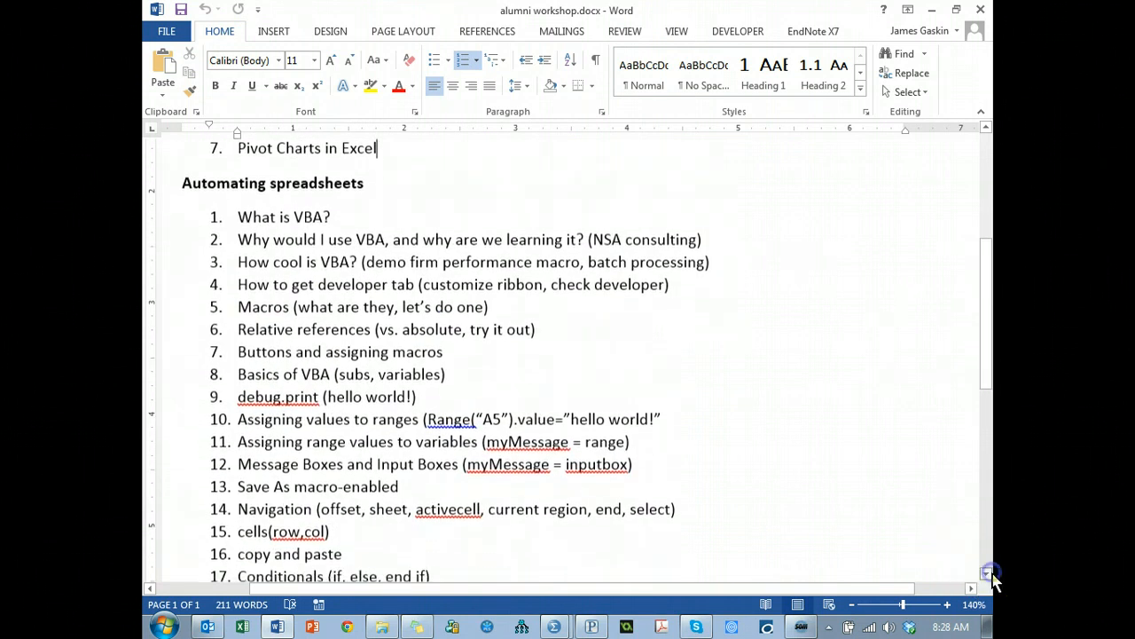
pyautogui.click(986, 574)
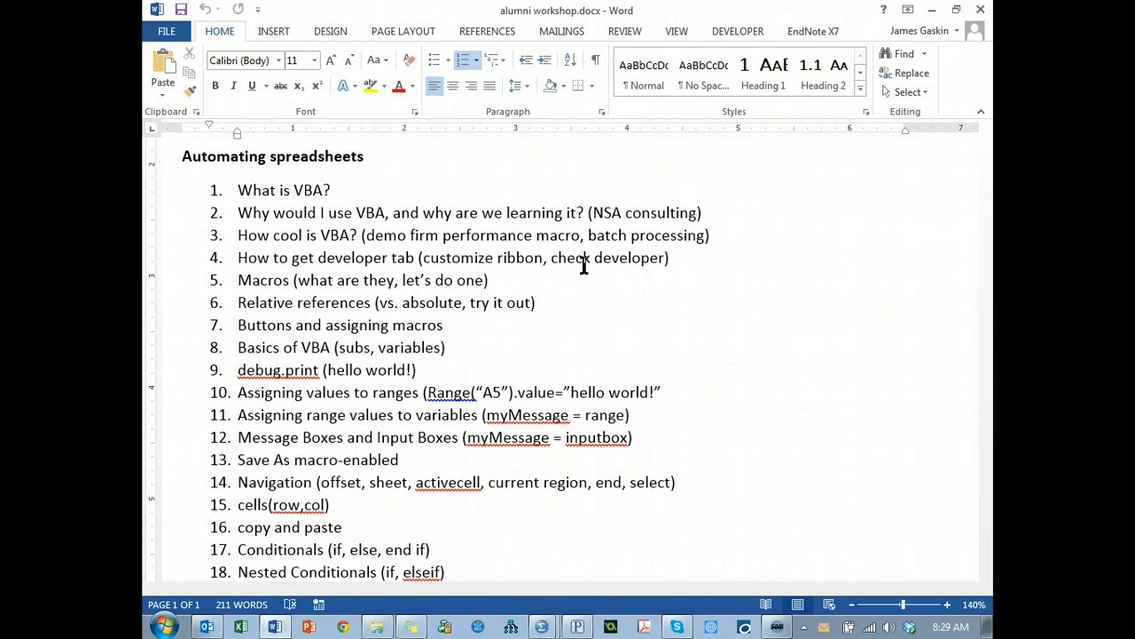
# - Switch to the DM Alumn quant workshop folder and open the workbook VBA examples with solutions.xlsm in Excel
pyautogui.hotkey('alt', 'Tab')
pyautogui.hotkey('alt', 'Tab')
pyautogui.hotkey('alt', 'Tab')
pyautogui.hotkey('alt', 'Tab')
pyautogui.hotkey('alt', 'Tab')
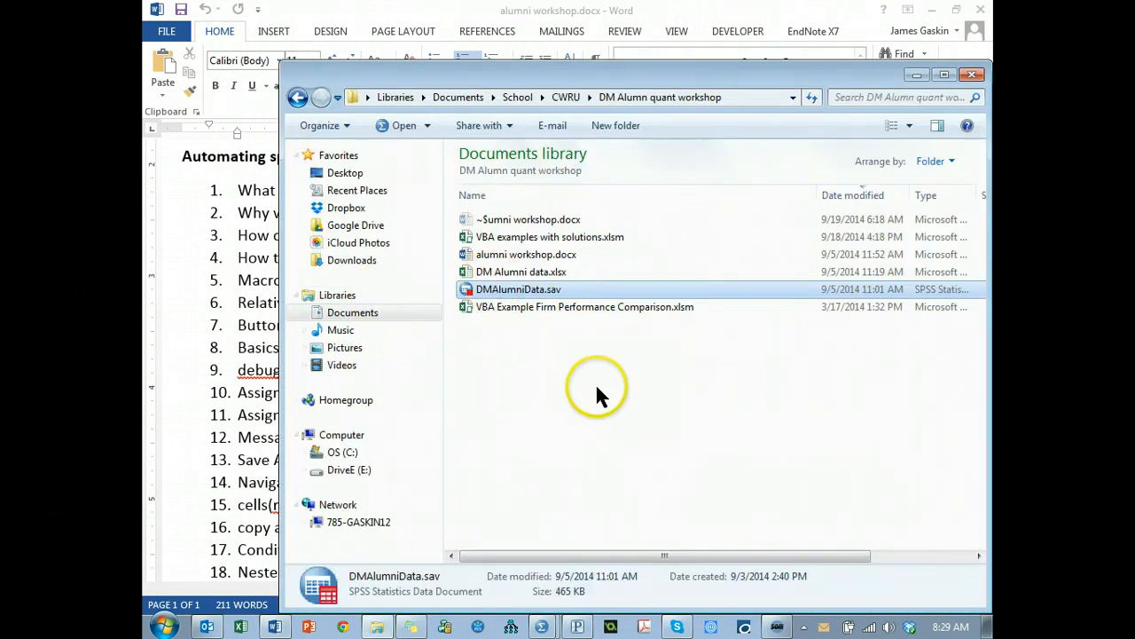
pyautogui.click(599, 390)
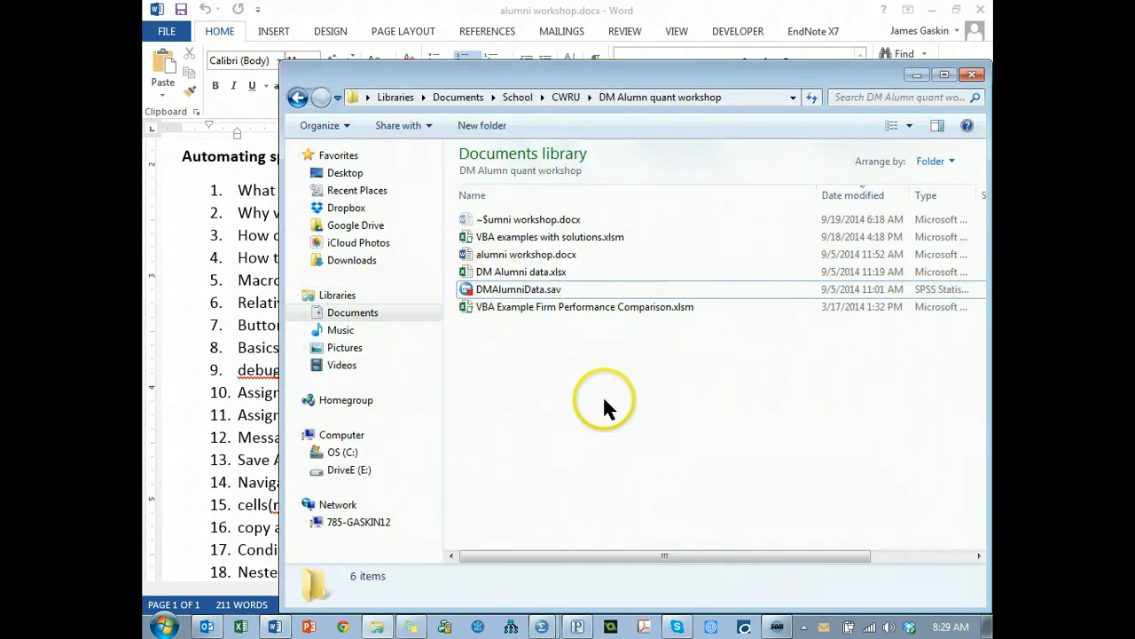
pyautogui.doubleClick(597, 239)
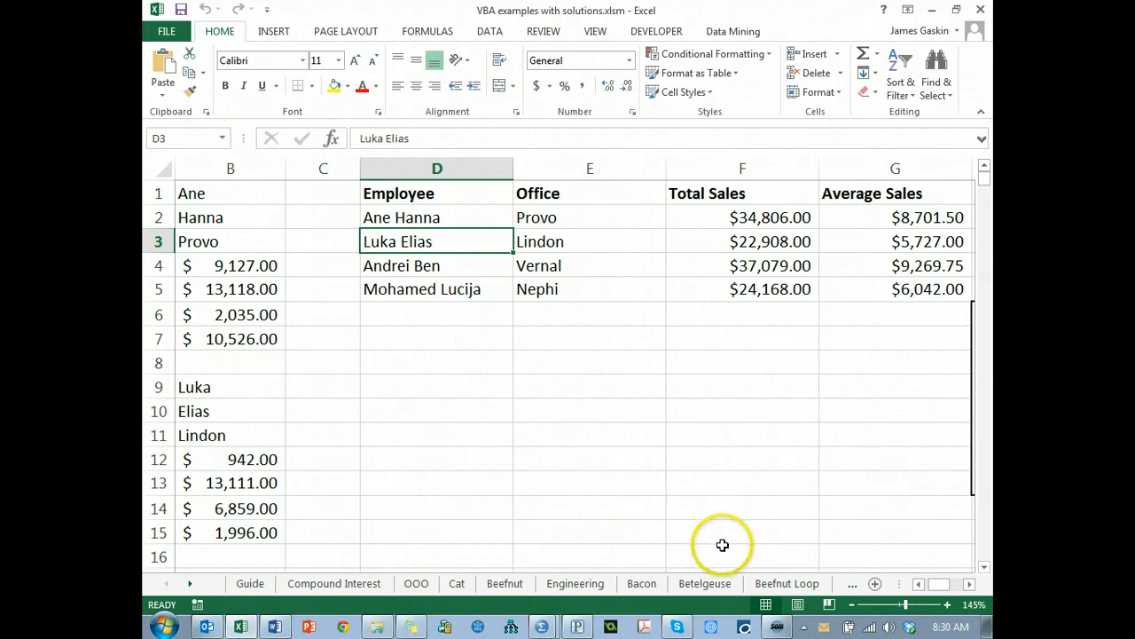
# - Examine the extent of the stacked employee records in columns A and B down to the last row, and return to A1
pyautogui.click(319, 331)
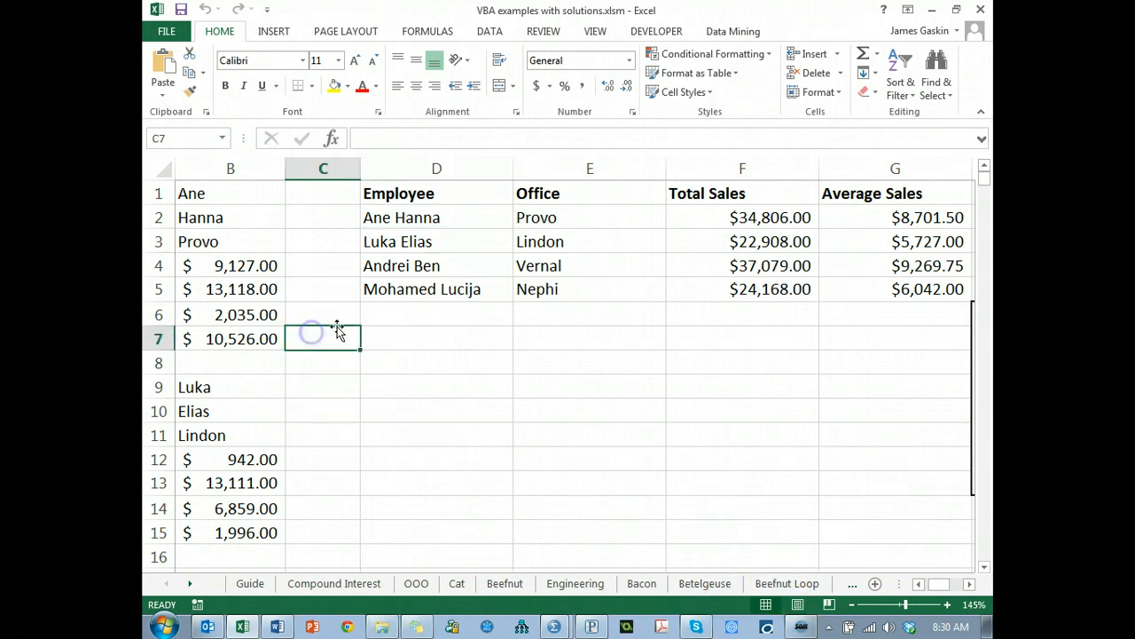
pyautogui.scroll(-1, 342, 321)
pyautogui.scroll(-3, 341, 321)
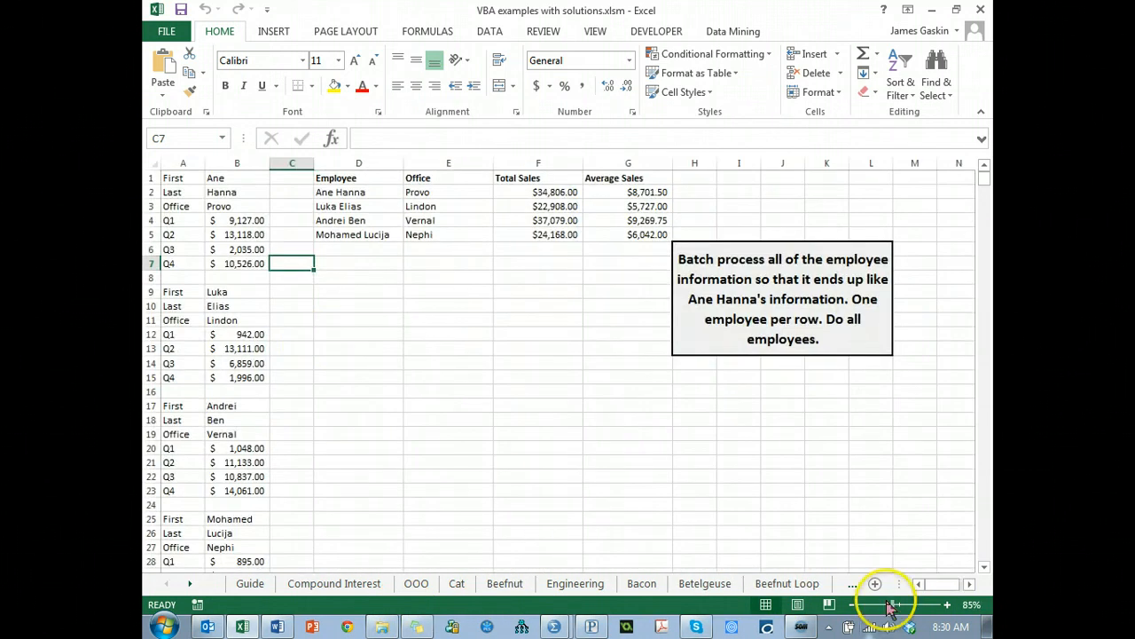
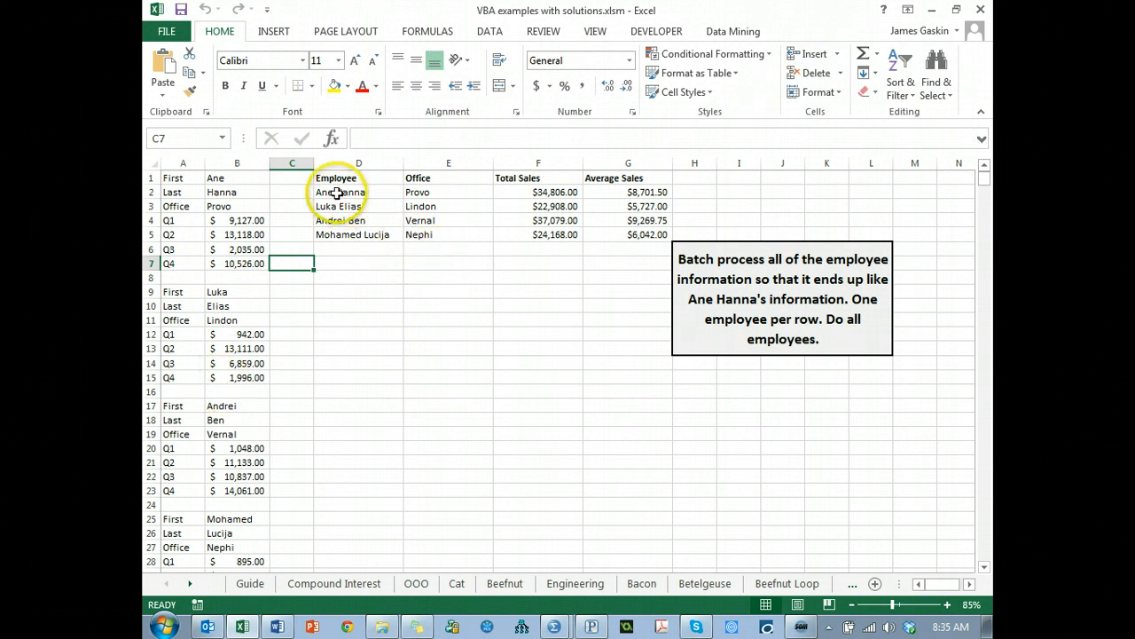
pyautogui.click(181, 163)
pyautogui.hotkey('ctrl', 'Down')
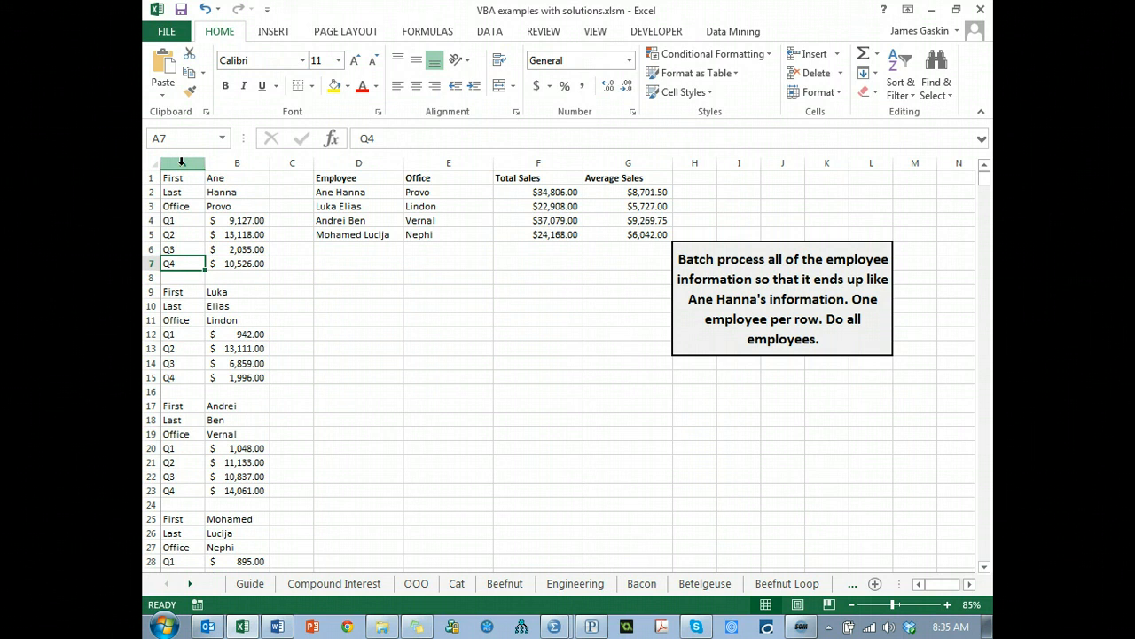
pyautogui.hotkey('ctrl', 'shift', 'End')
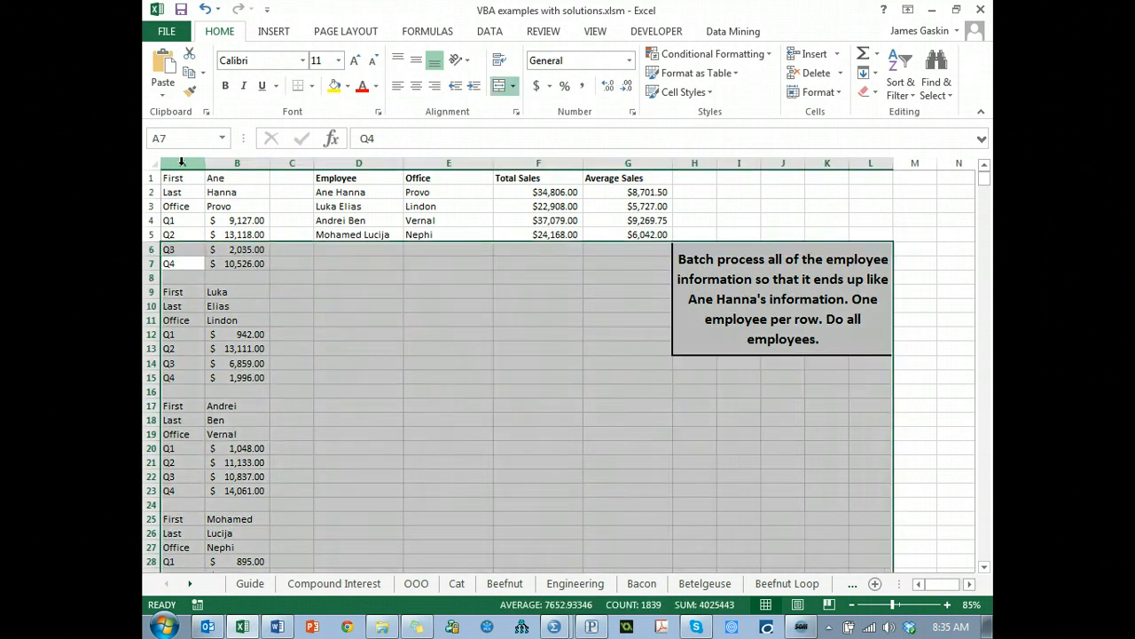
pyautogui.hotkey('ctrl', 'Down')
pyautogui.hotkey('ctrl', 'Down')
pyautogui.press('Right')
pyautogui.press('Right')
pyautogui.hotkey('ctrl', 'Down')
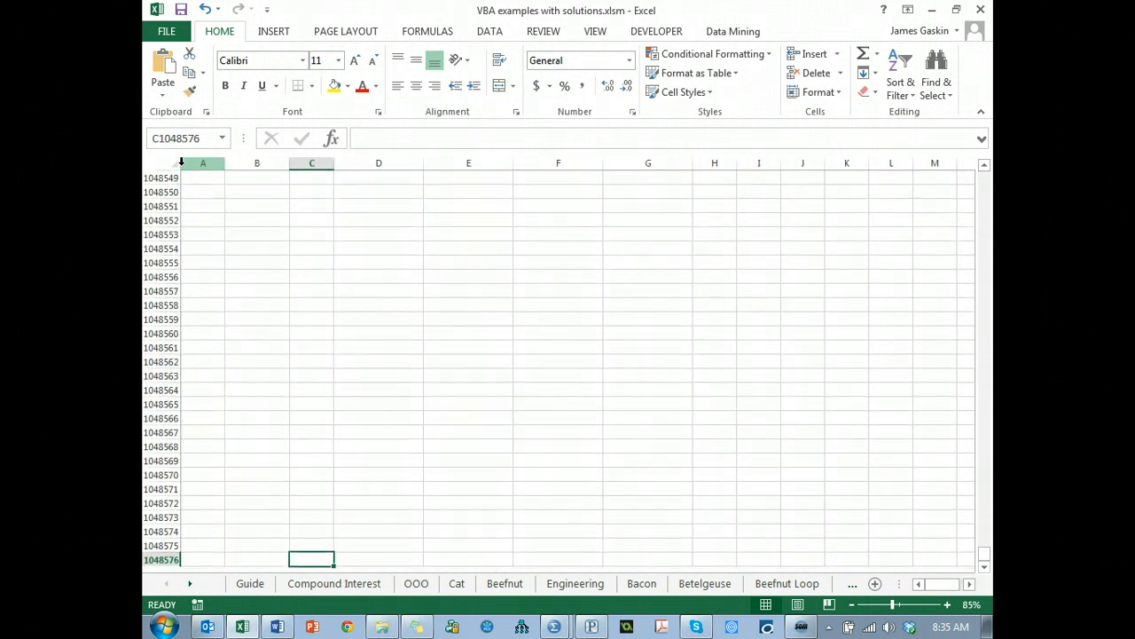
pyautogui.hotkey('ctrl', 'Left')
pyautogui.hotkey('ctrl', 'Up')
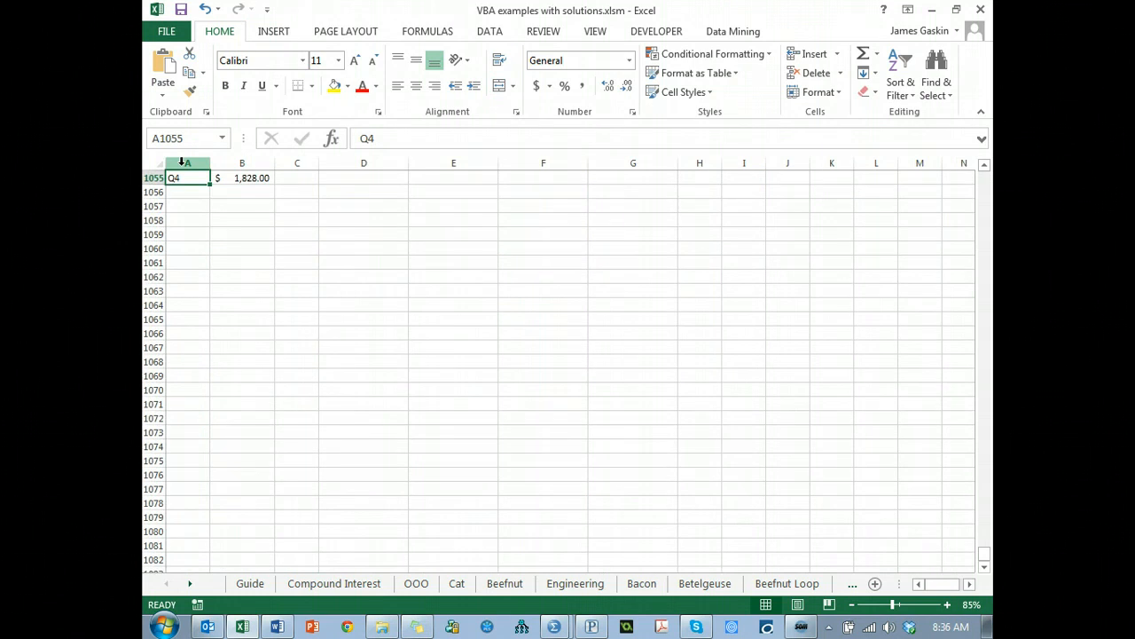
pyautogui.hotkey('ctrl', 'Home')
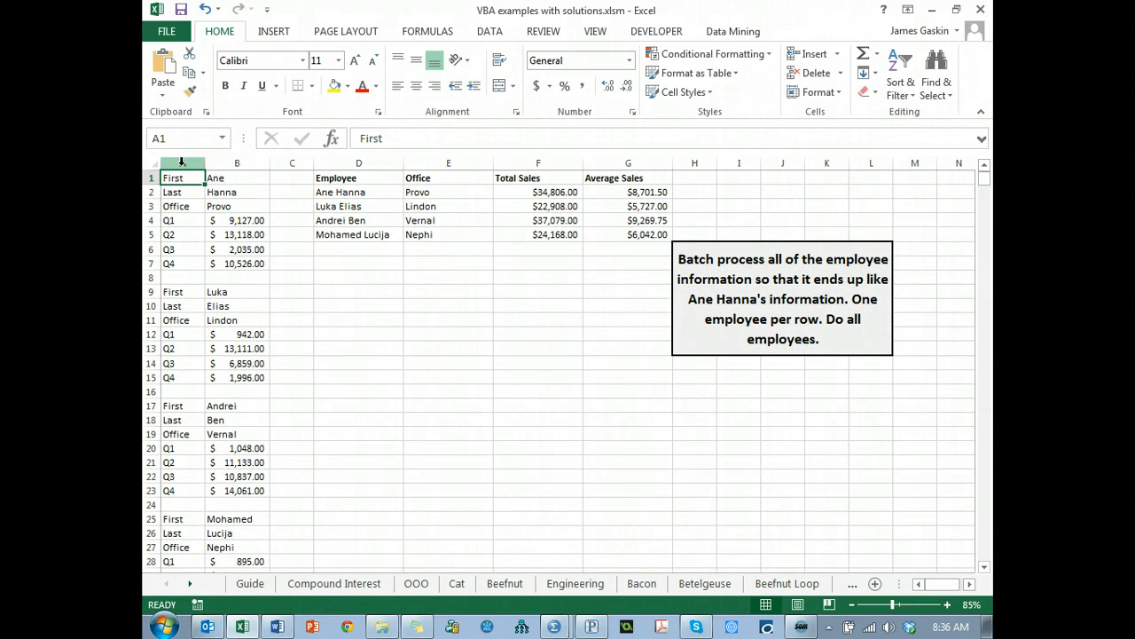
# - Walk through the first employee record's labels from A1 to A7 and highlight columns A and B
pyautogui.press('Down')
pyautogui.press('Down')
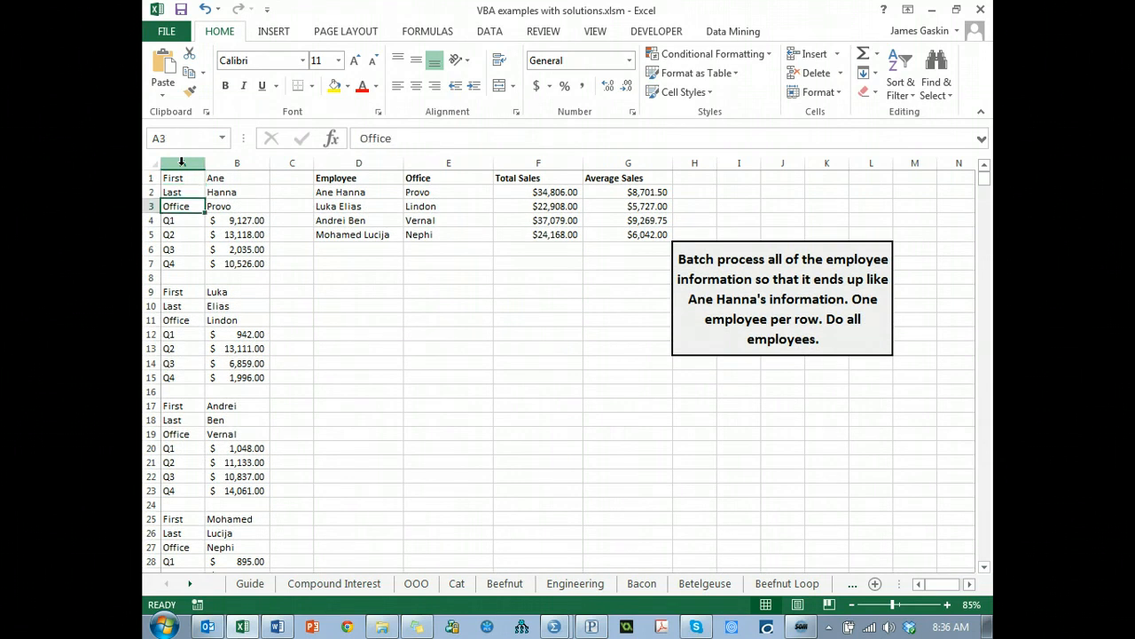
pyautogui.press('Down')
pyautogui.press('Down')
pyautogui.press('Down')
pyautogui.press('Down')
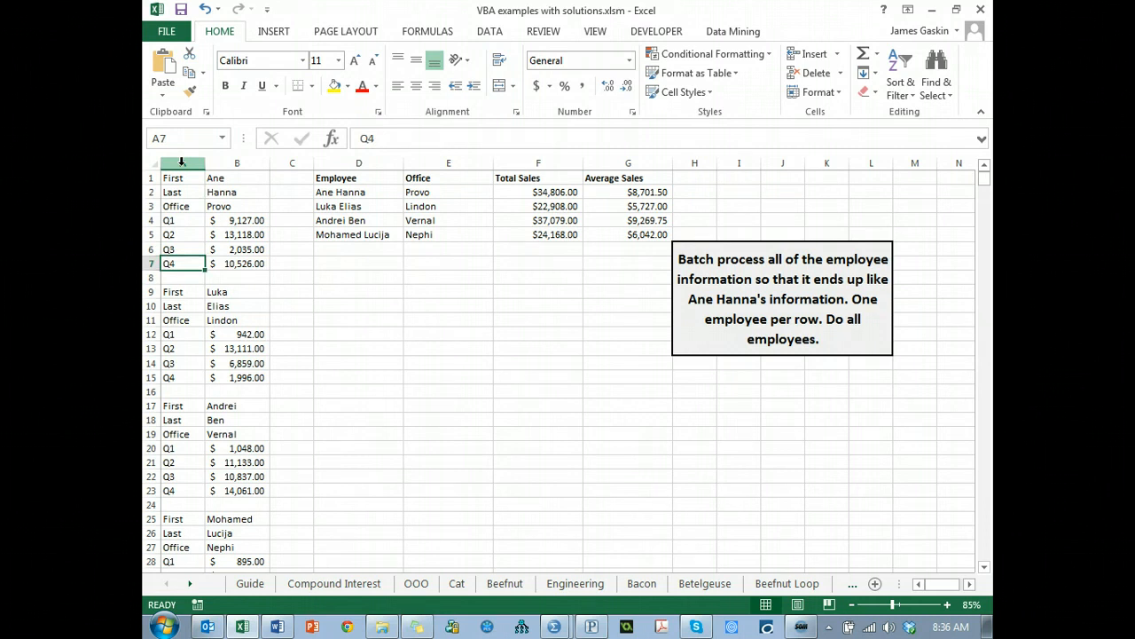
pyautogui.moveTo(181, 163); pyautogui.dragTo(240, 167)
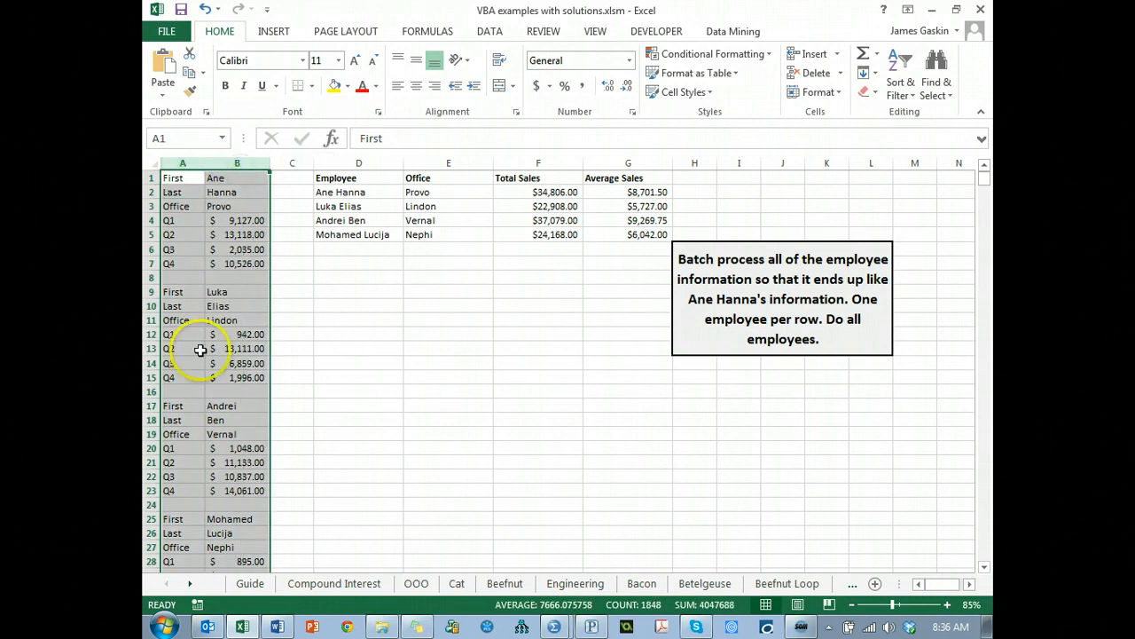
# - Highlight the first employee's summary row, D2:G2, and its Employee cell
pyautogui.scroll(5, 200, 349)
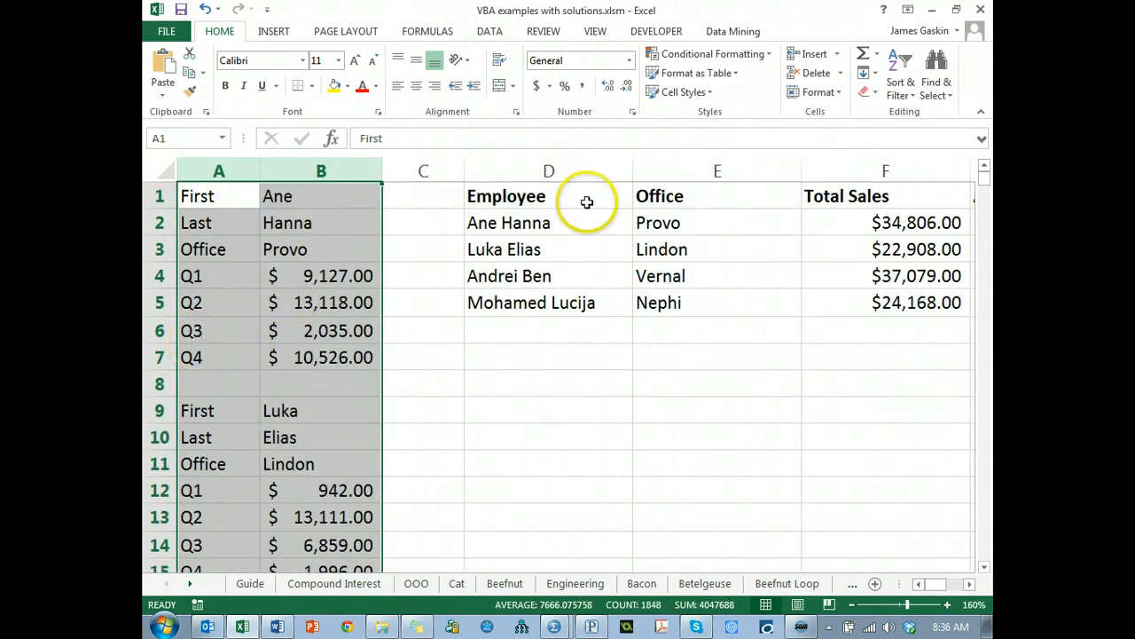
pyautogui.moveTo(510, 221); pyautogui.dragTo(793, 222)
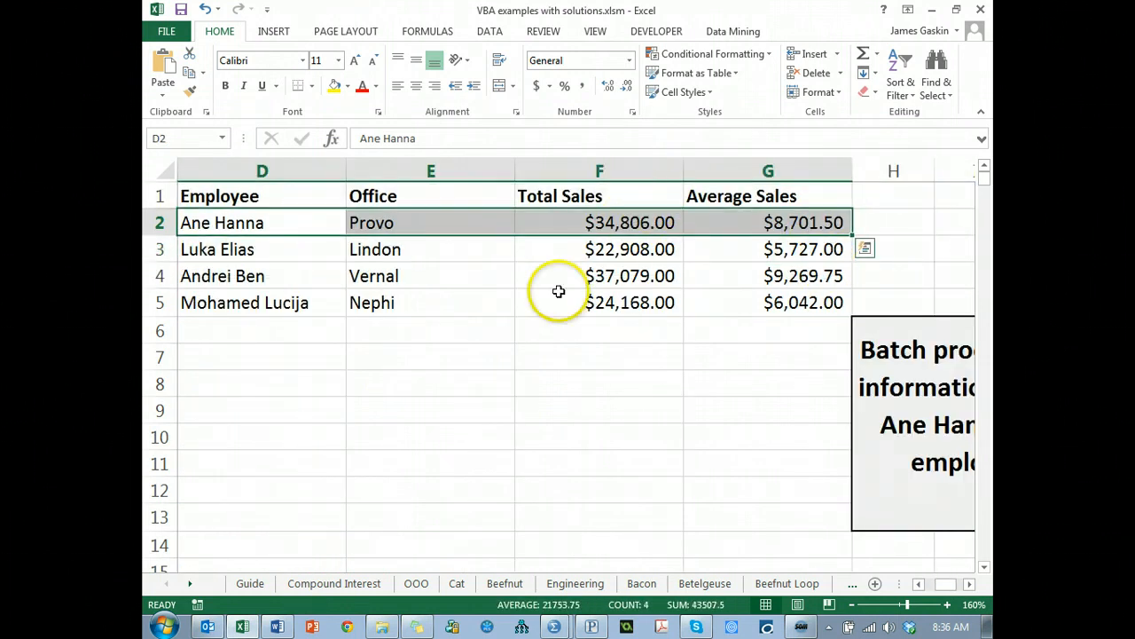
pyautogui.click(309, 223)
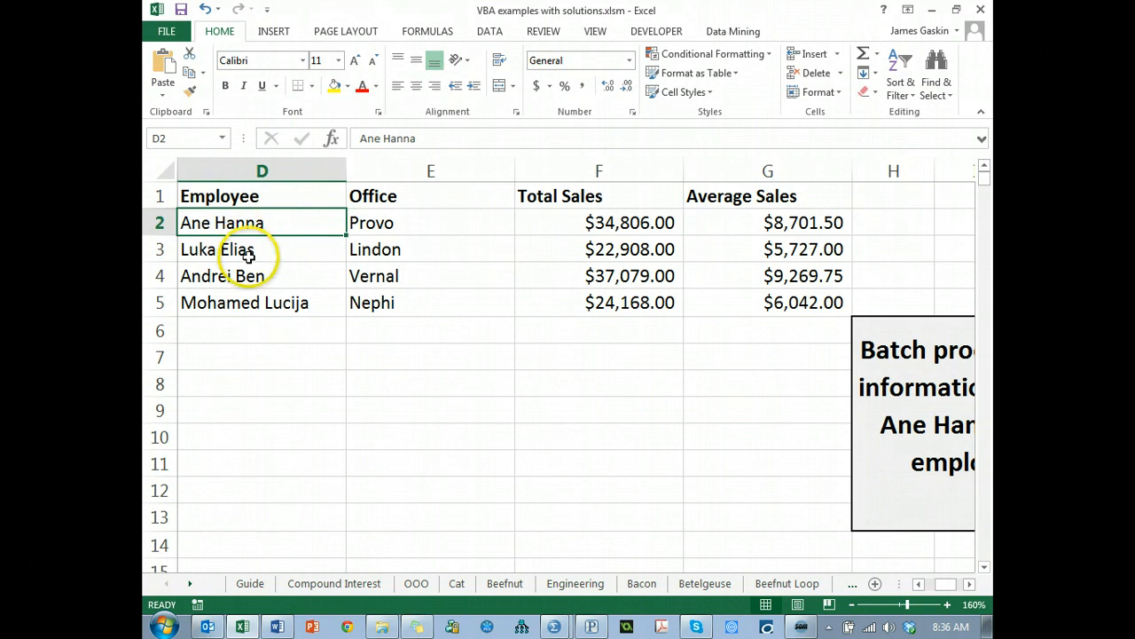
pyautogui.hscroll(-3, 278, 269)
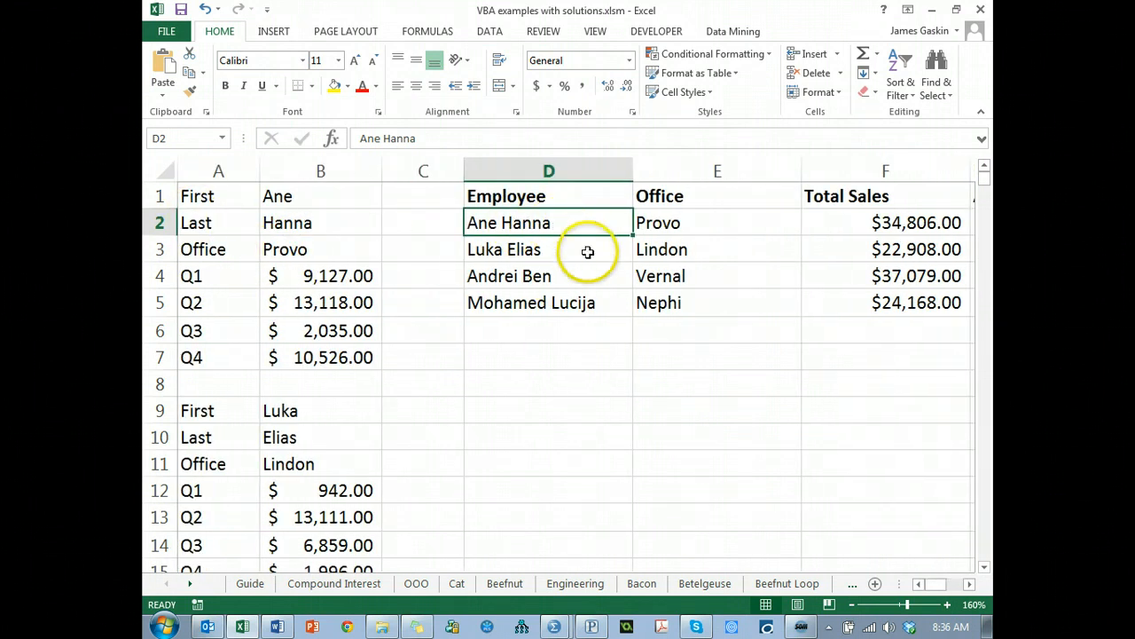
# - Clear the summary data below the headers in D2:G5 and check the source records in columns A and B
pyautogui.click(608, 280)
pyautogui.click(507, 222)
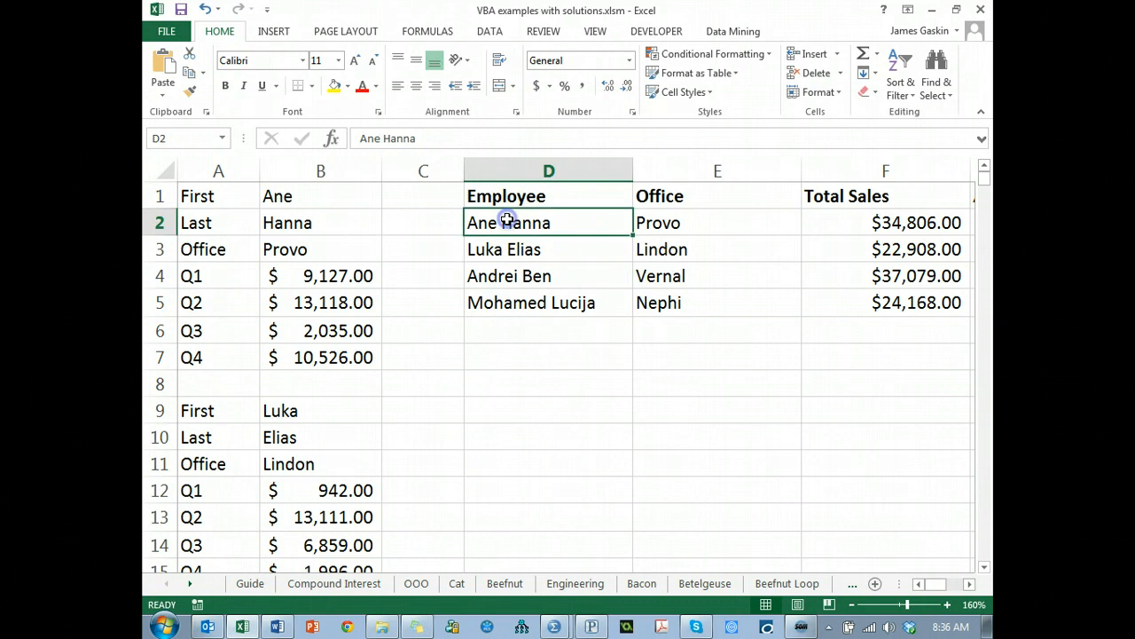
pyautogui.hotkey('ctrl', 'shift', 'Right')
pyautogui.hotkey('ctrl', 'shift', 'Down')
pyautogui.press('Delete')
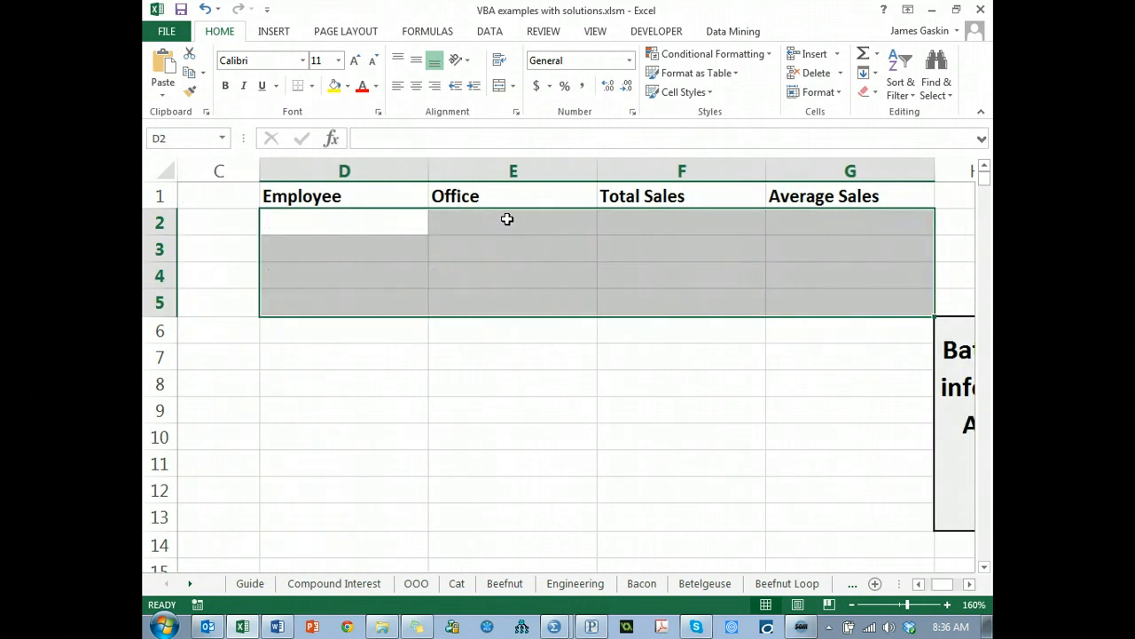
pyautogui.press('Left')
pyautogui.press('Left')
pyautogui.press('Left')
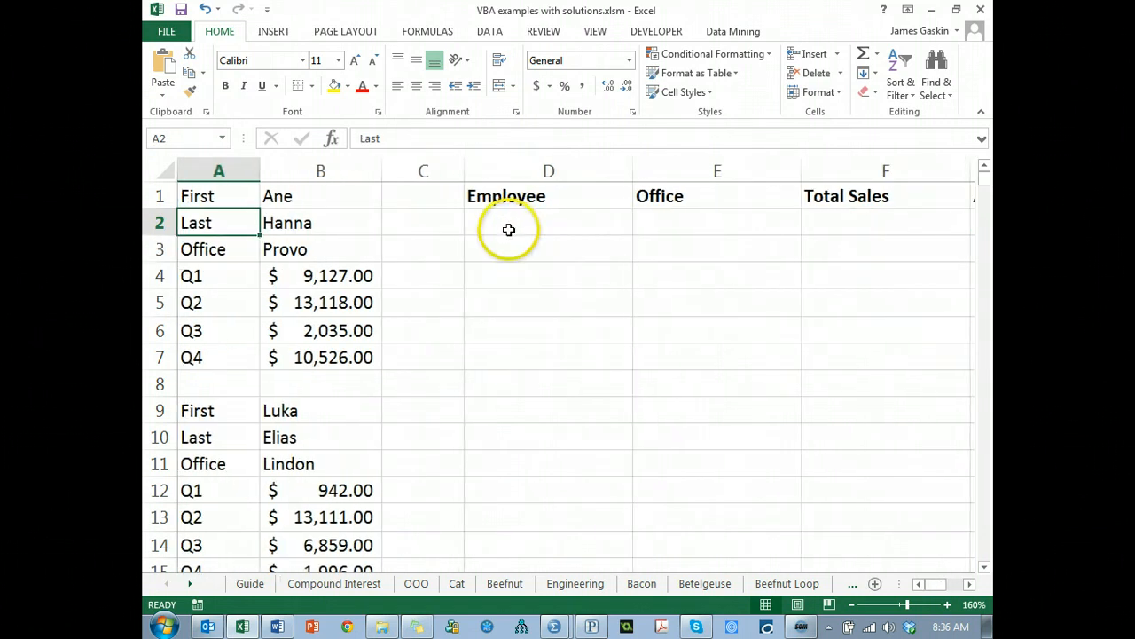
pyautogui.scroll(-4, 508, 230)
pyautogui.scroll(-5, 495, 230)
pyautogui.scroll(10, 494, 228)
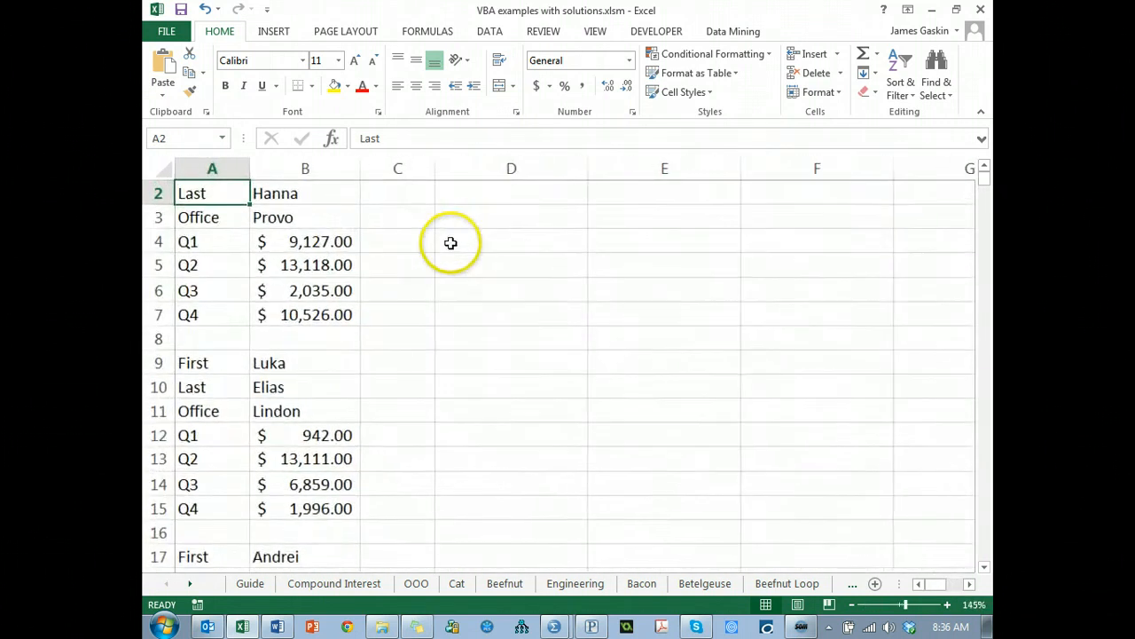
# - Run the batchMe macro from the list limited to This Workbook, and go to the last entry in the Office column
pyautogui.click(667, 33)
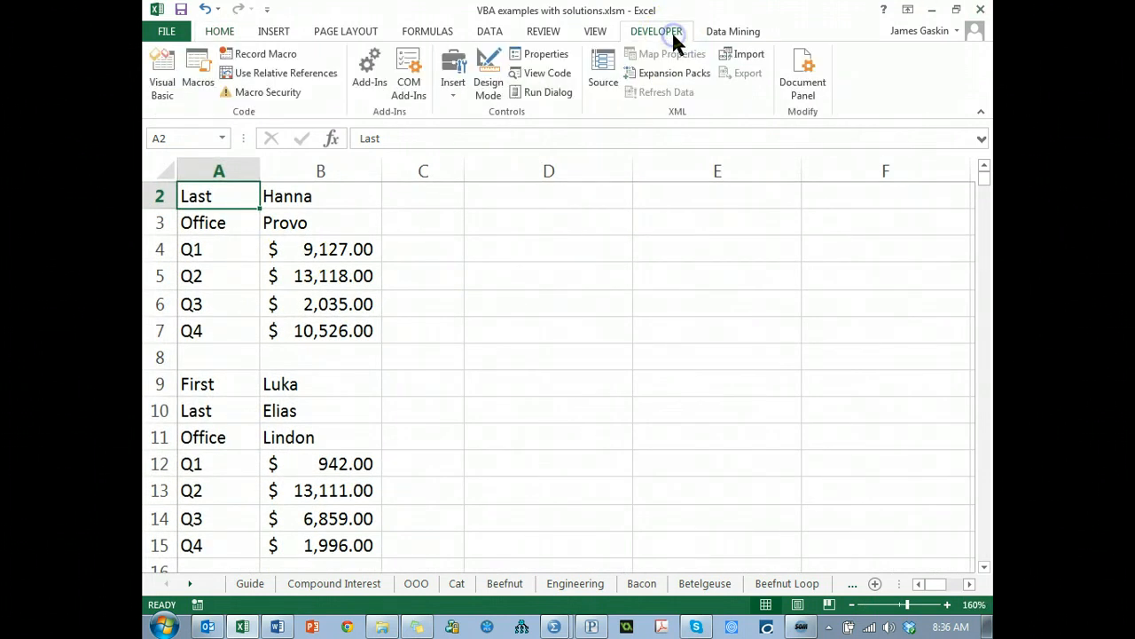
pyautogui.click(204, 80)
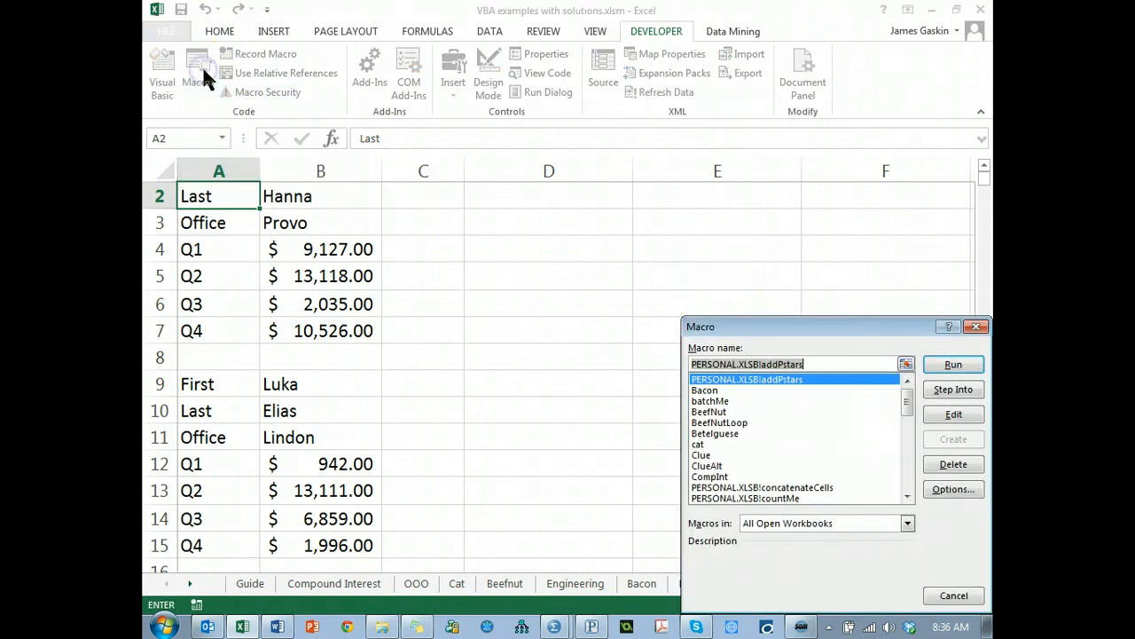
pyautogui.moveTo(814, 323); pyautogui.dragTo(697, 163)
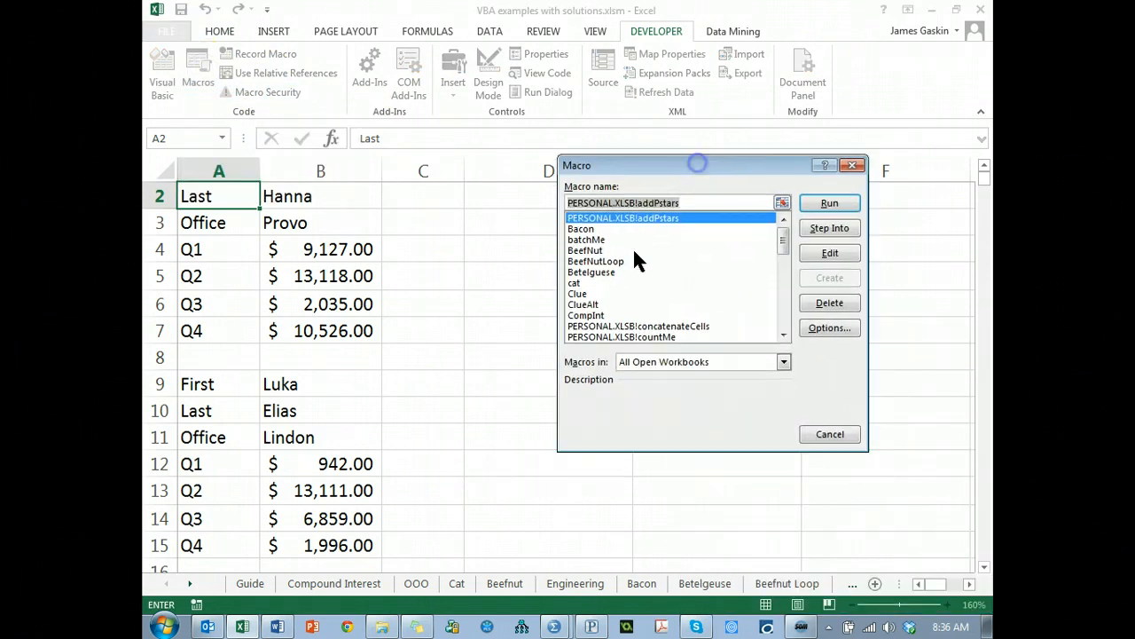
pyautogui.click(626, 363)
pyautogui.click(650, 386)
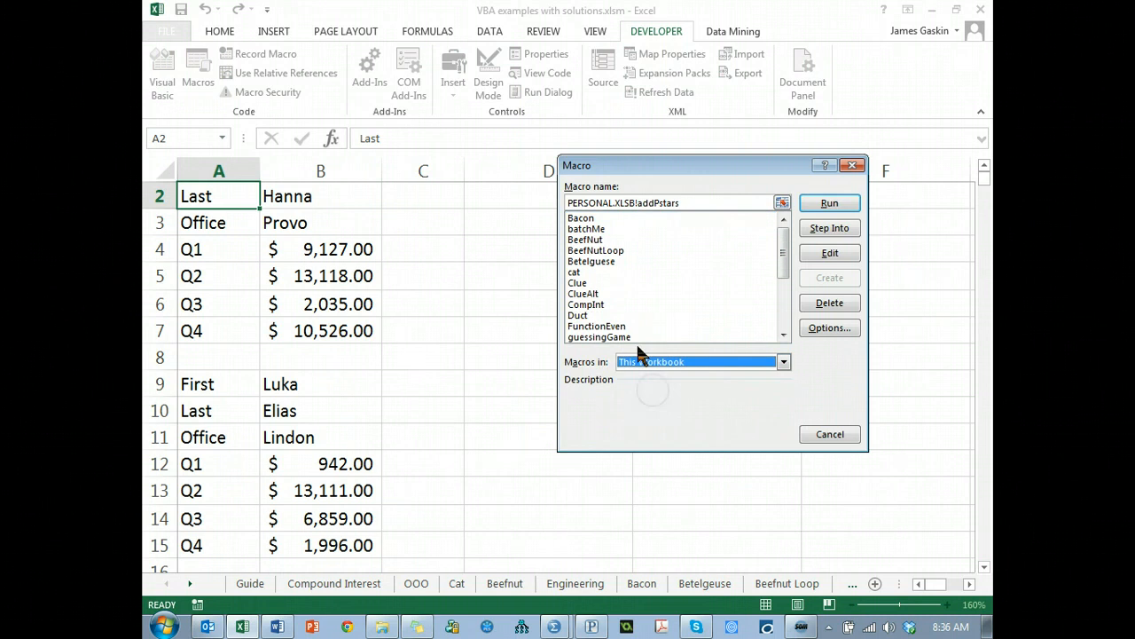
pyautogui.click(607, 230)
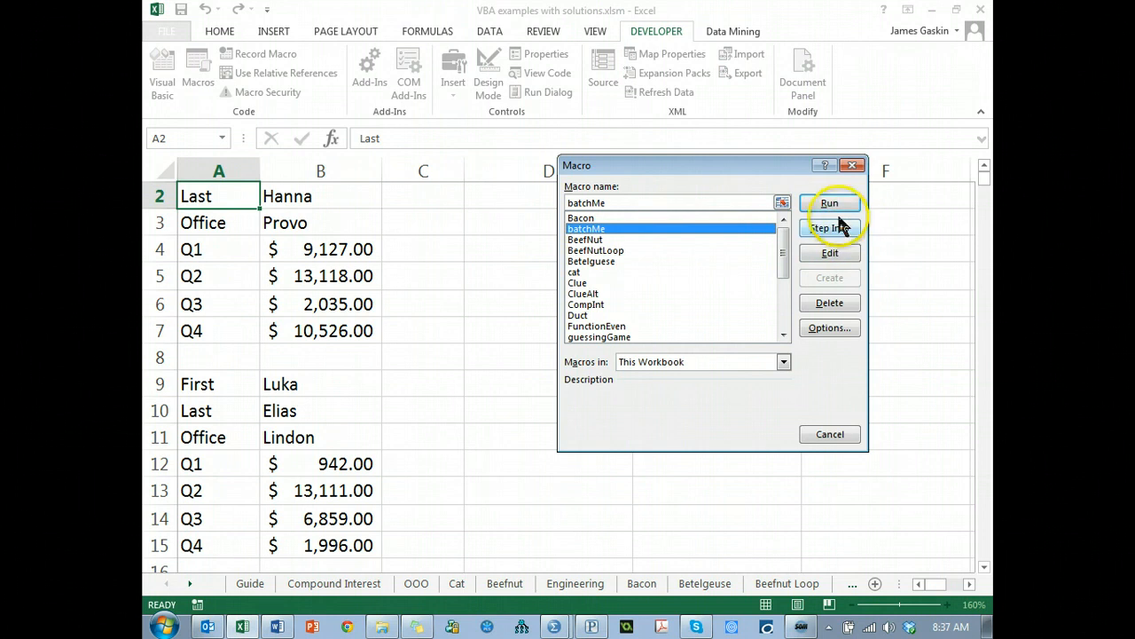
pyautogui.click(830, 205)
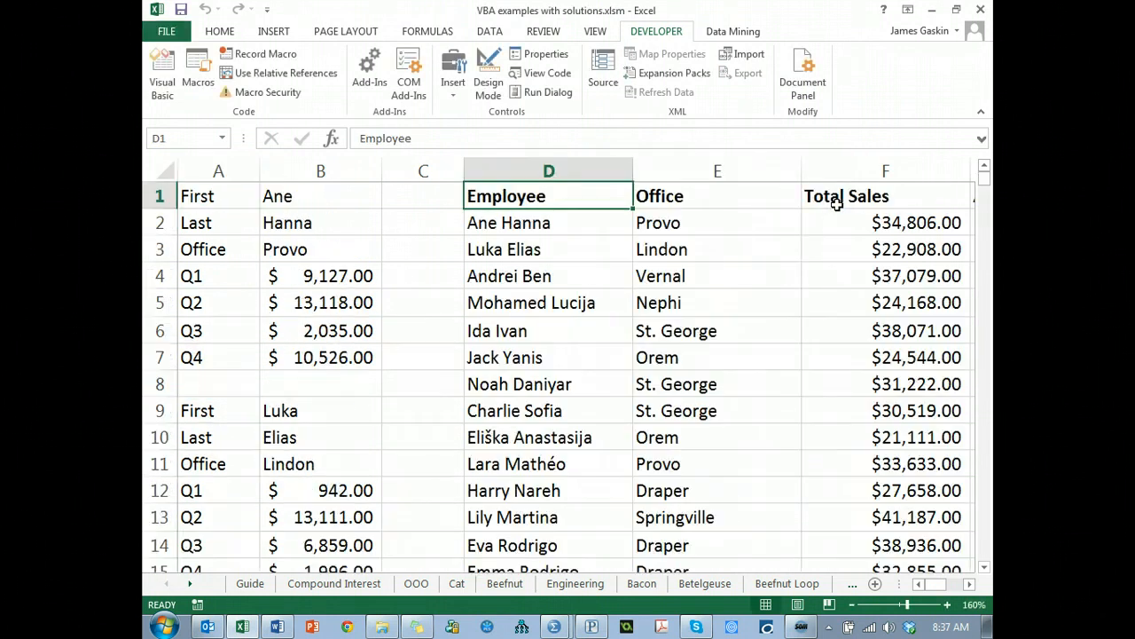
pyautogui.click(733, 274)
pyautogui.hotkey('ctrl', 'Down')
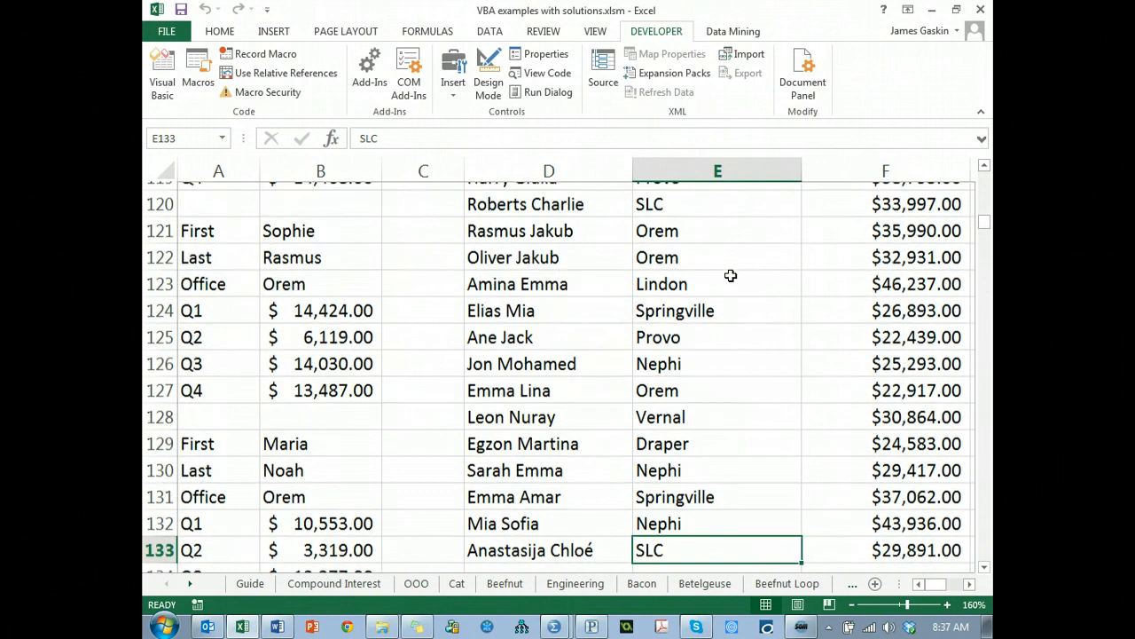
# - Check the last row of the summary table across to Average Sales, and return to the Total Sales header in F1
pyautogui.hotkey('ctrl', 'Right')
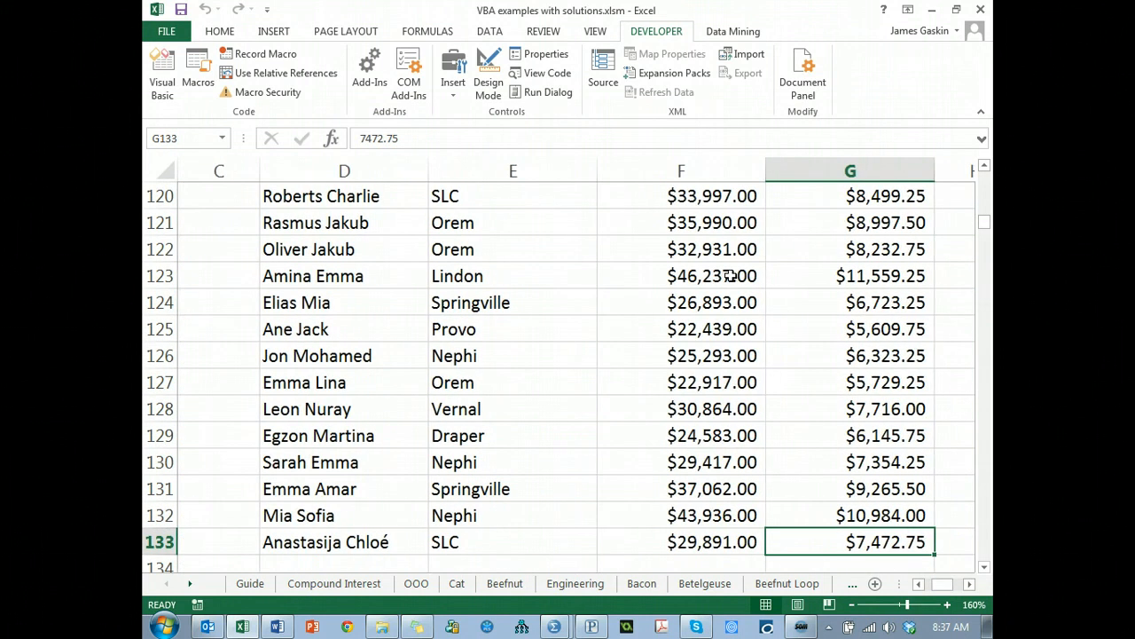
pyautogui.press('Left')
pyautogui.hotkey('ctrl', 'Up')
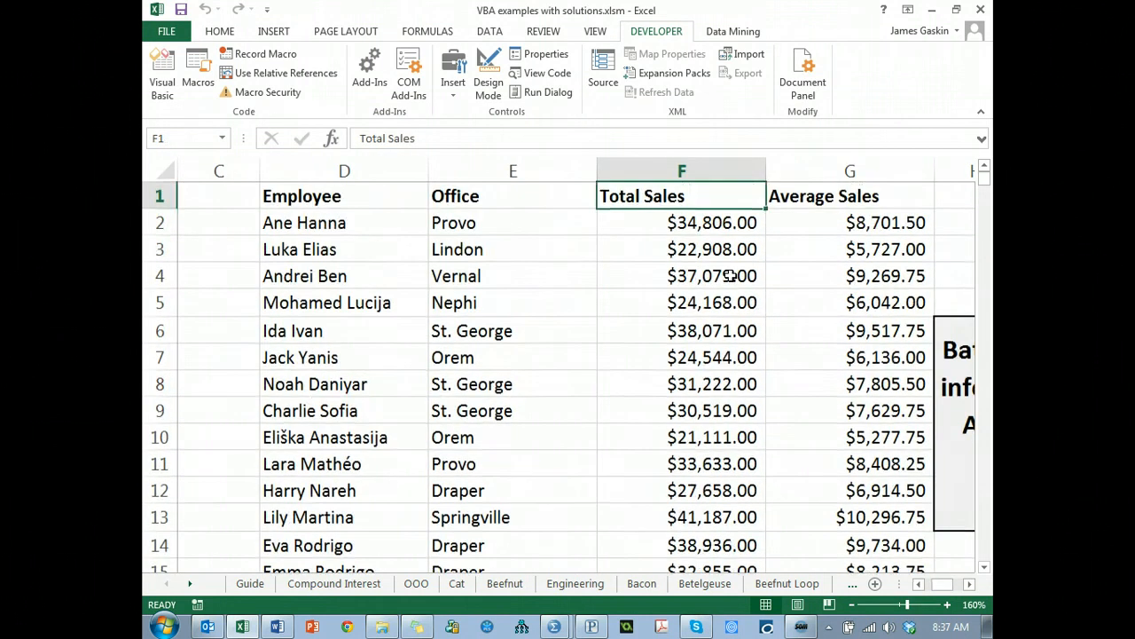
# - Walk through the first employees in the summary's Employee column and go across to the Total Sales value in F8
pyautogui.press('Left')
pyautogui.press('Down')
pyautogui.press('Left')
pyautogui.press('Up')
pyautogui.press('Down')
pyautogui.press('Down')
pyautogui.press('Down')
pyautogui.press('Down')
pyautogui.press('Down')
pyautogui.press('Down')
pyautogui.press('Down')
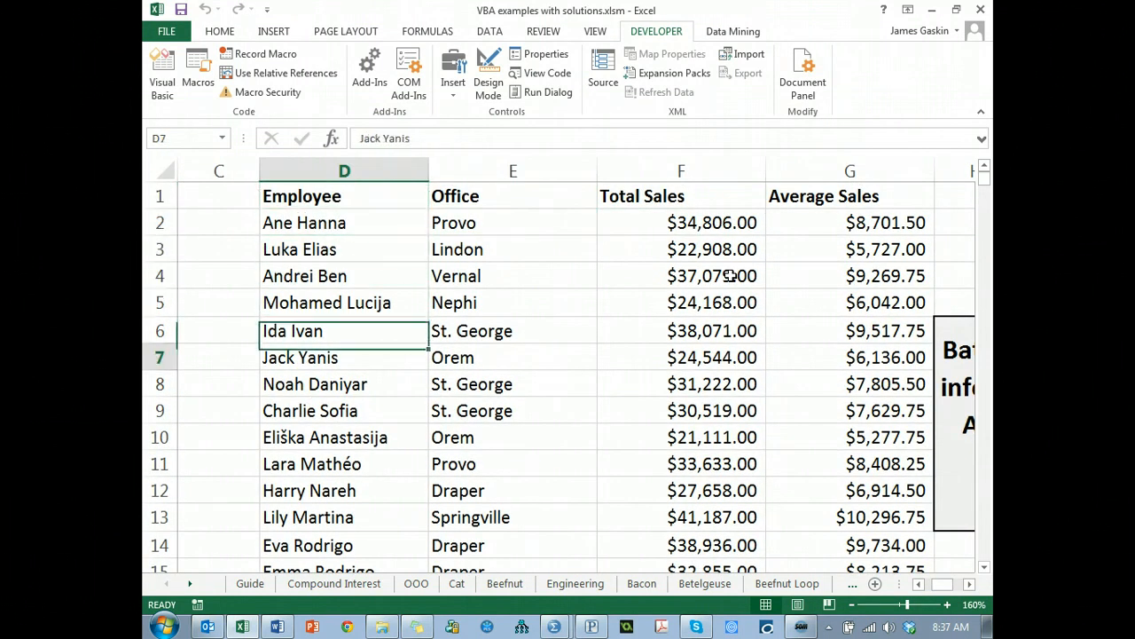
pyautogui.press('Right')
pyautogui.press('Right')
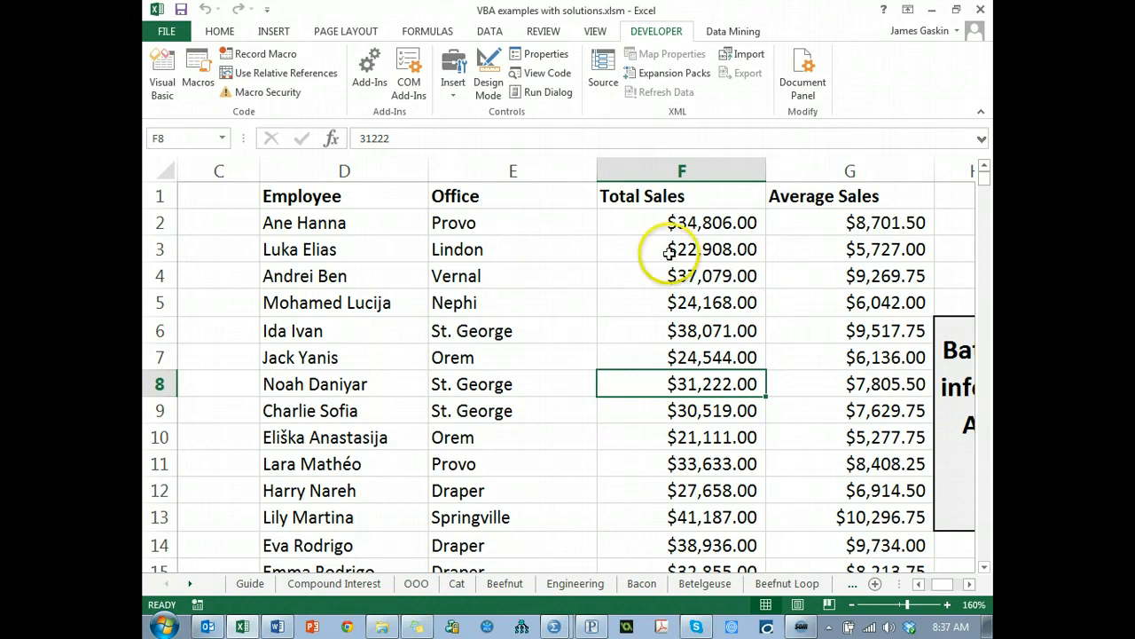
# - Close VBA examples with solutions.xlsm without saving, and open VBA Example Firm Performance Comparison.xlsm with its external content enabled
pyautogui.click(981, 10)
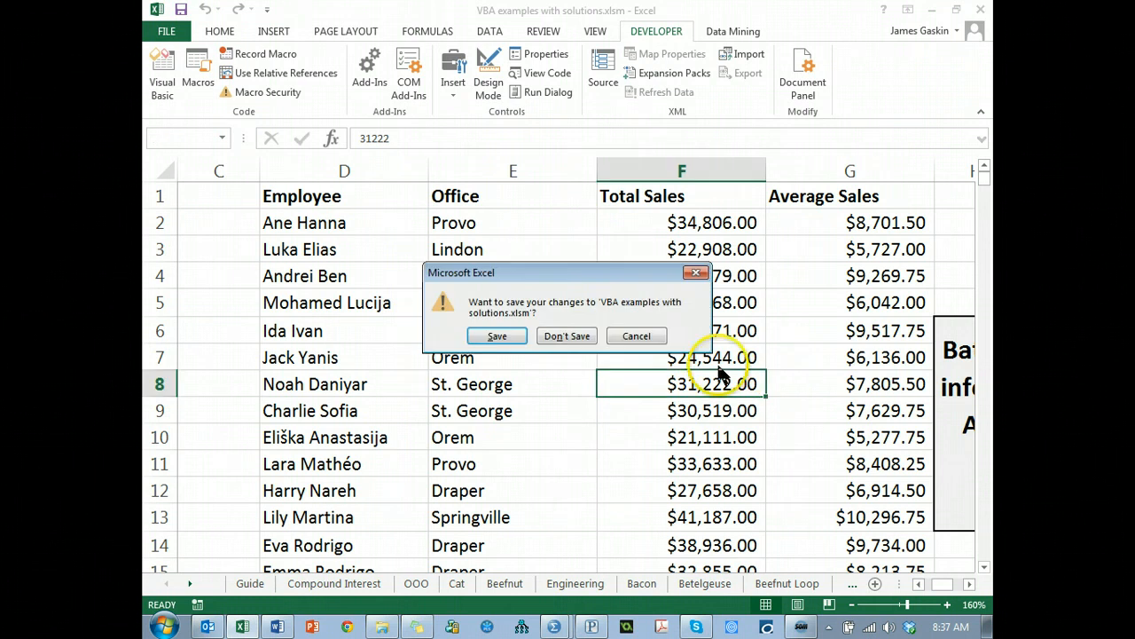
pyautogui.click(576, 337)
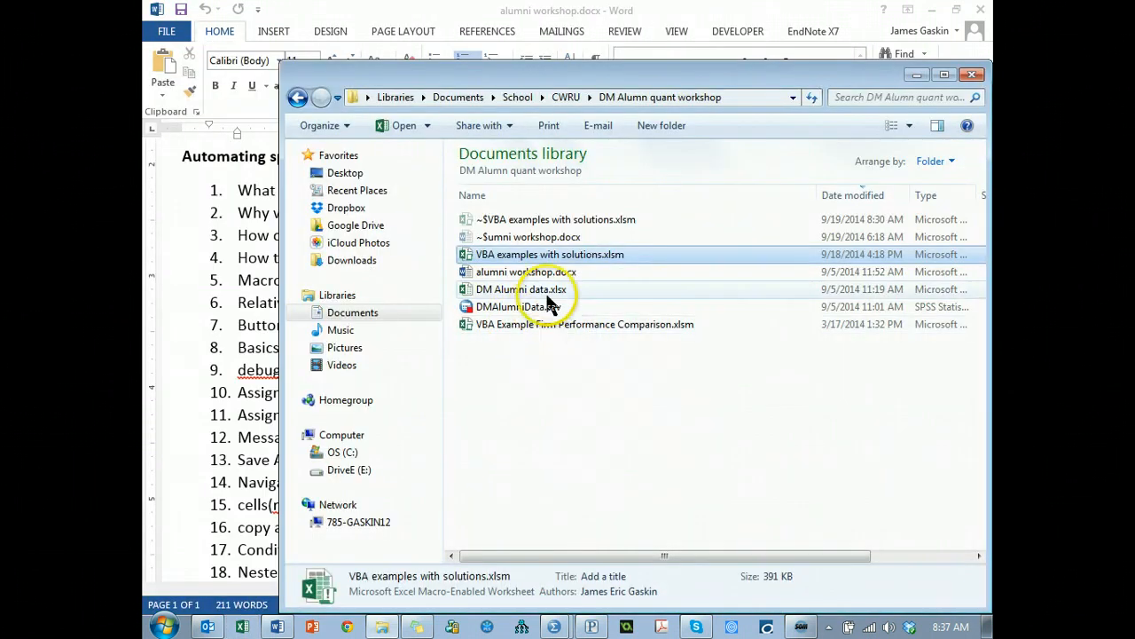
pyautogui.doubleClick(588, 324)
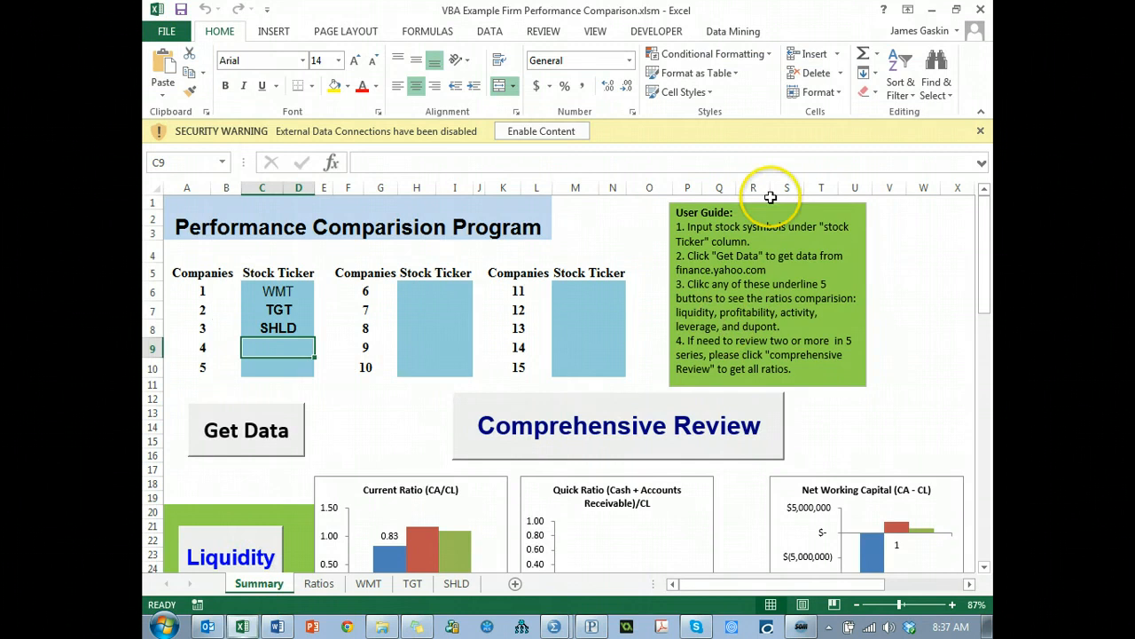
pyautogui.click(559, 133)
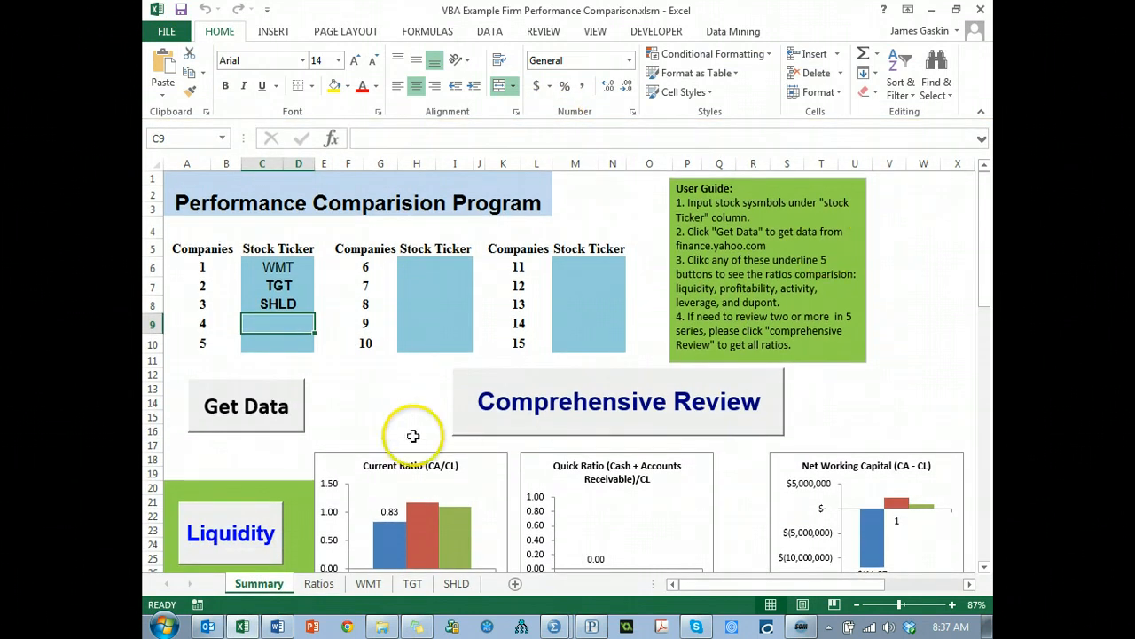
# - Review the Summary sheet's ratio charts from Liquidity down to Leverage, and return to the stock ticker table
pyautogui.scroll(-4, 792, 348)
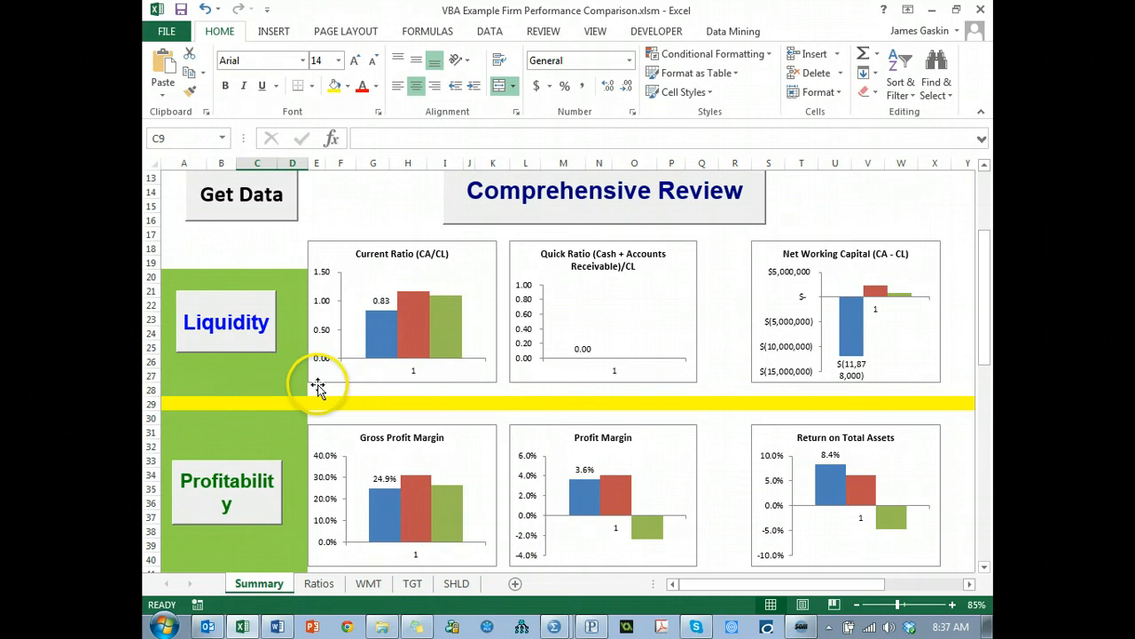
pyautogui.scroll(-8, 286, 418)
pyautogui.scroll(-8, 283, 419)
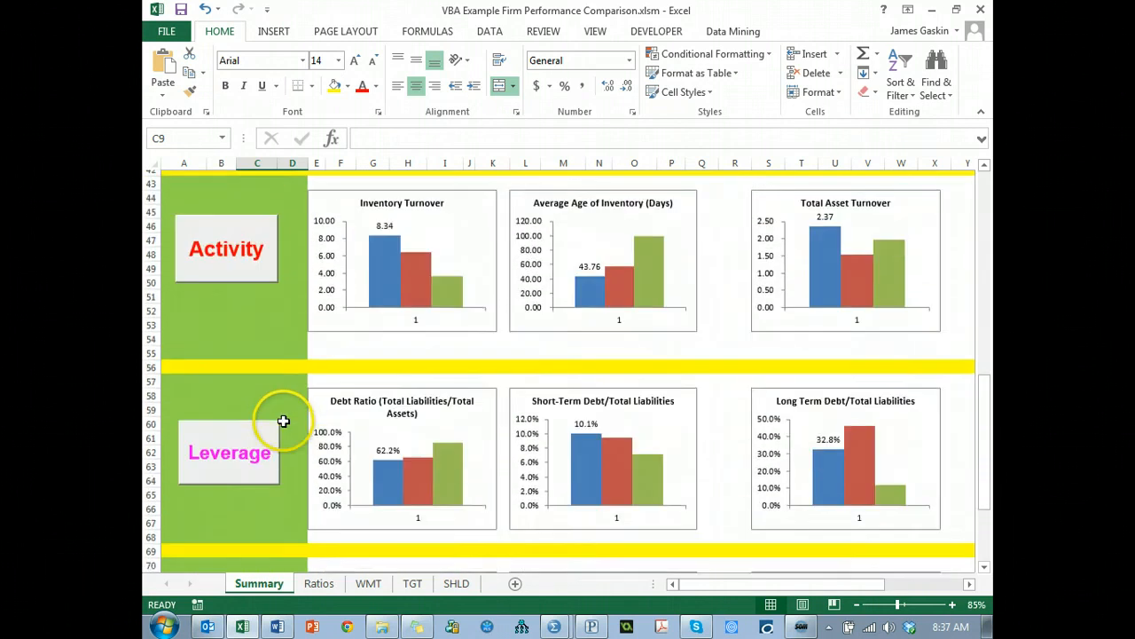
pyautogui.scroll(6, 523, 423)
pyautogui.scroll(14, 523, 423)
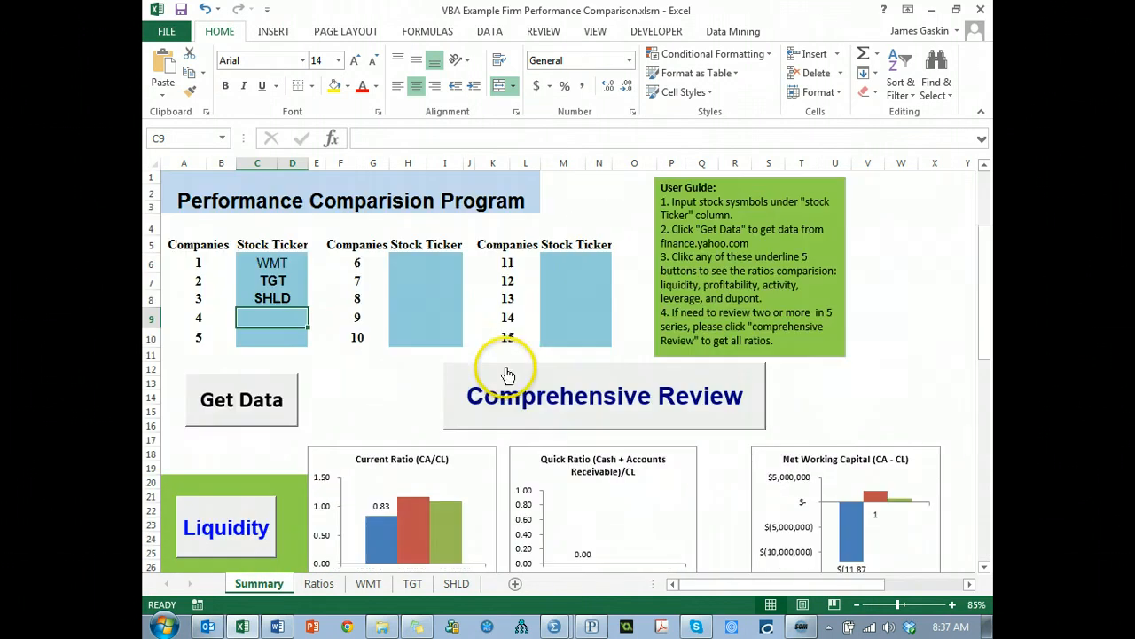